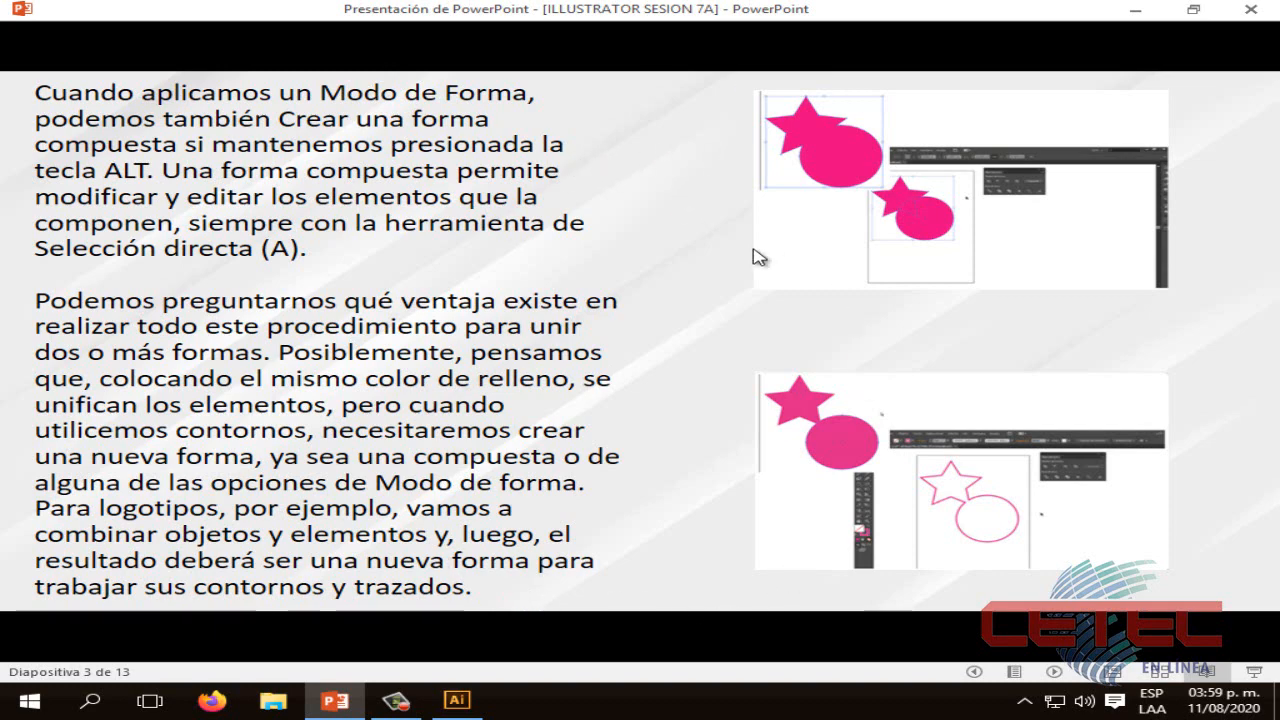
Switch to Illustrator, open the Buscatrazos panel and place it beside the docked panels
key(alt+Tab)
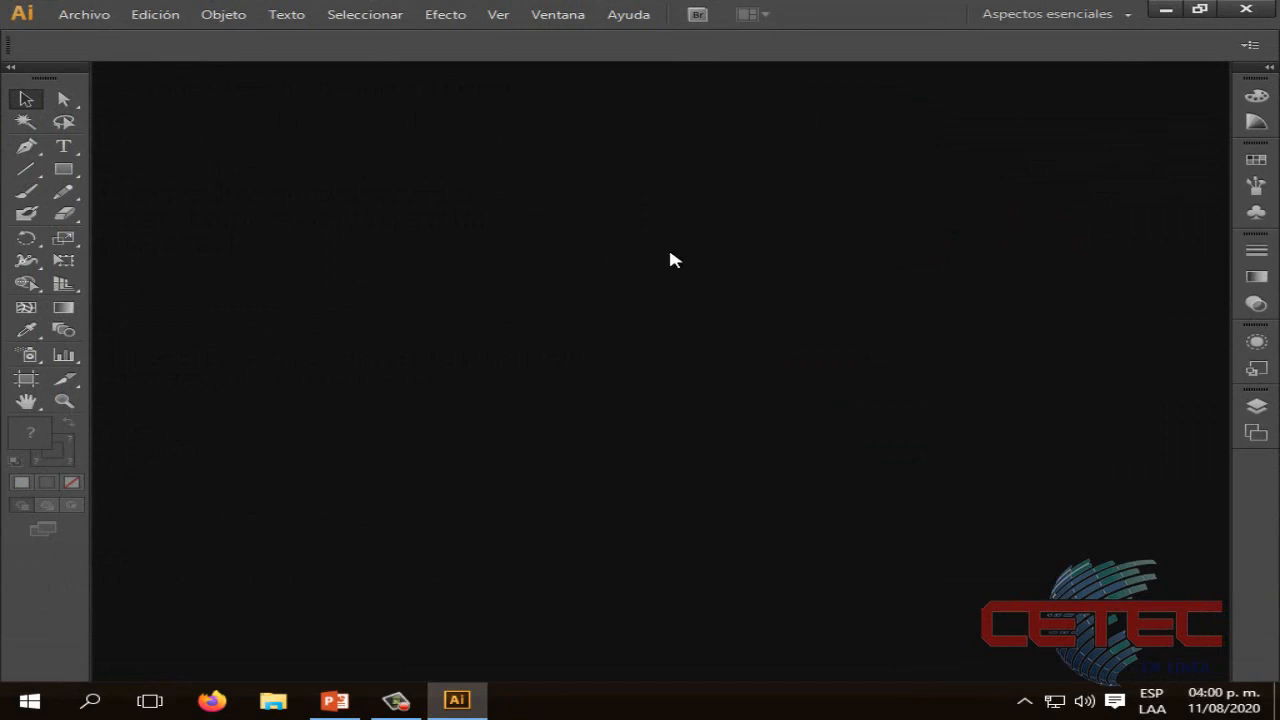
click(536, 20)
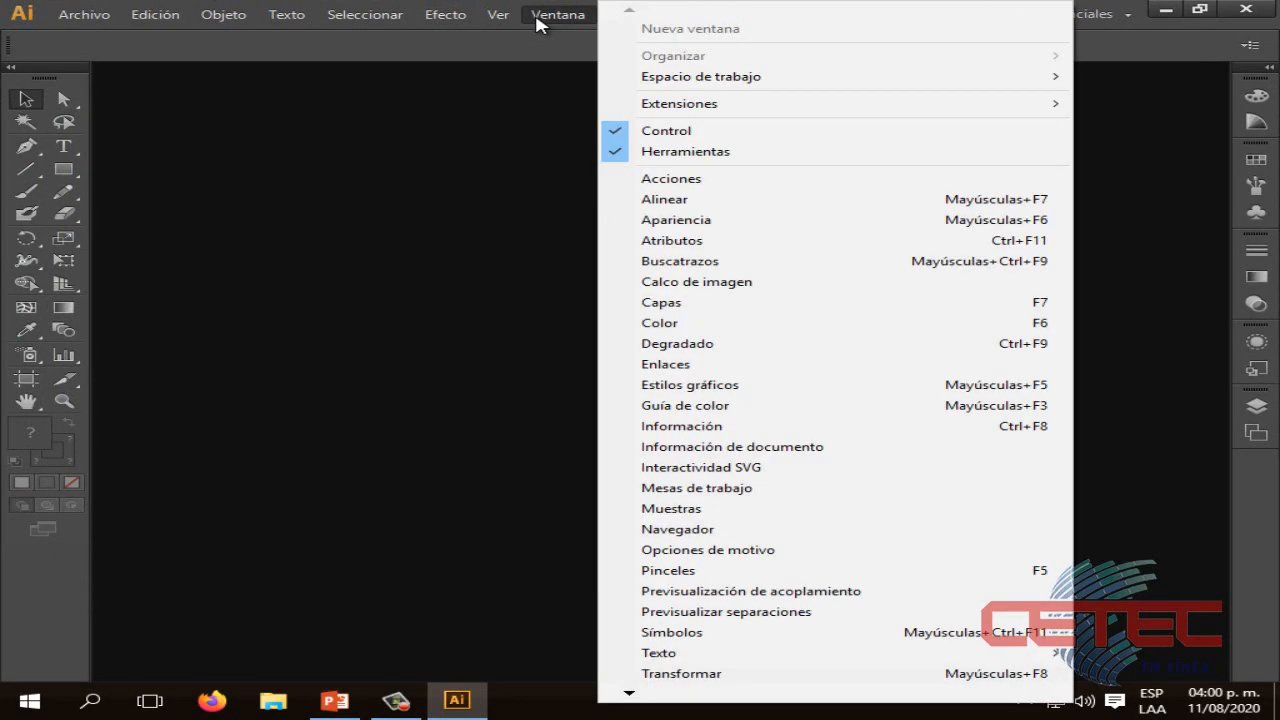
click(707, 265)
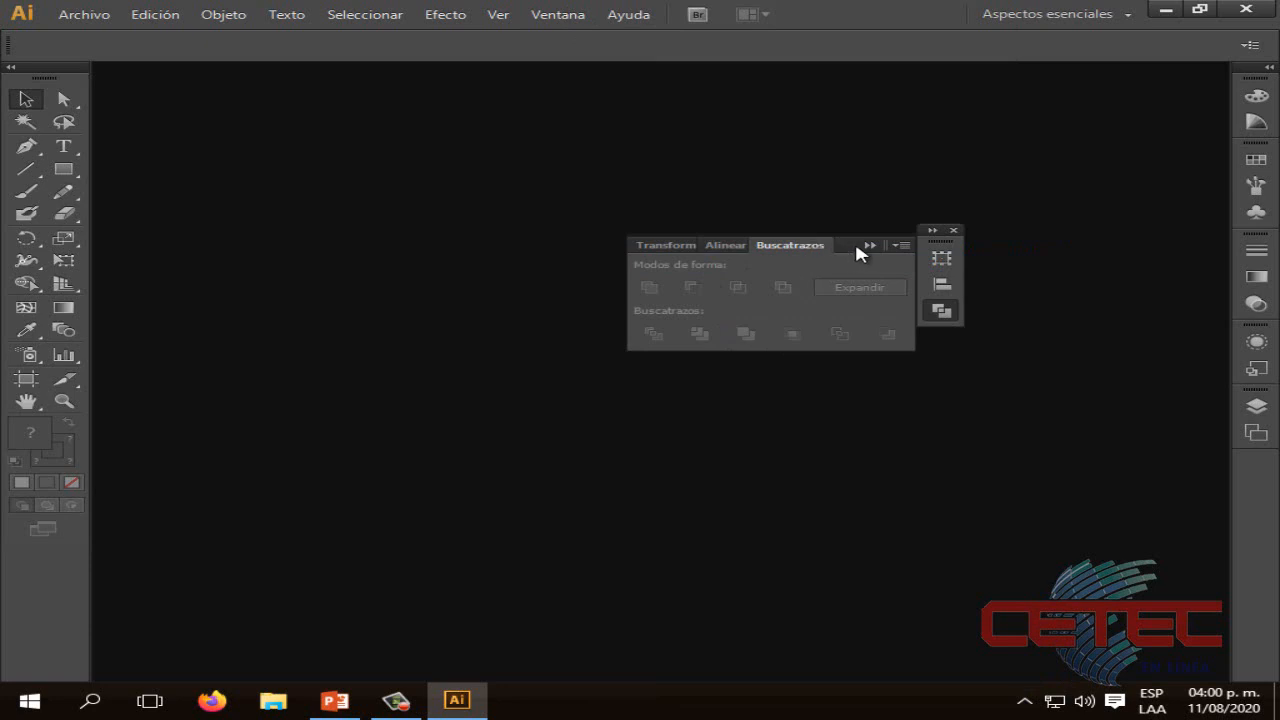
drag(856, 247, 1078, 105)
Create a new document with the Carta USA size in landscape orientation, 792 × 612 px
click(84, 14)
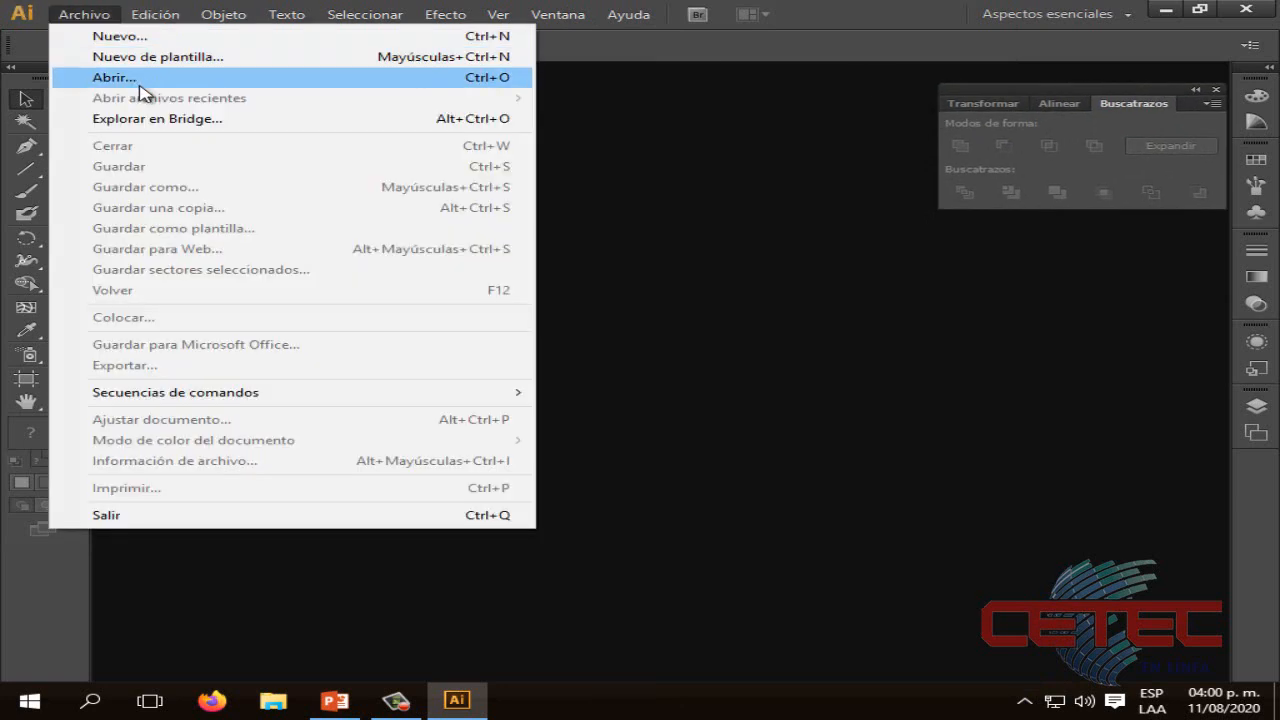
click(150, 37)
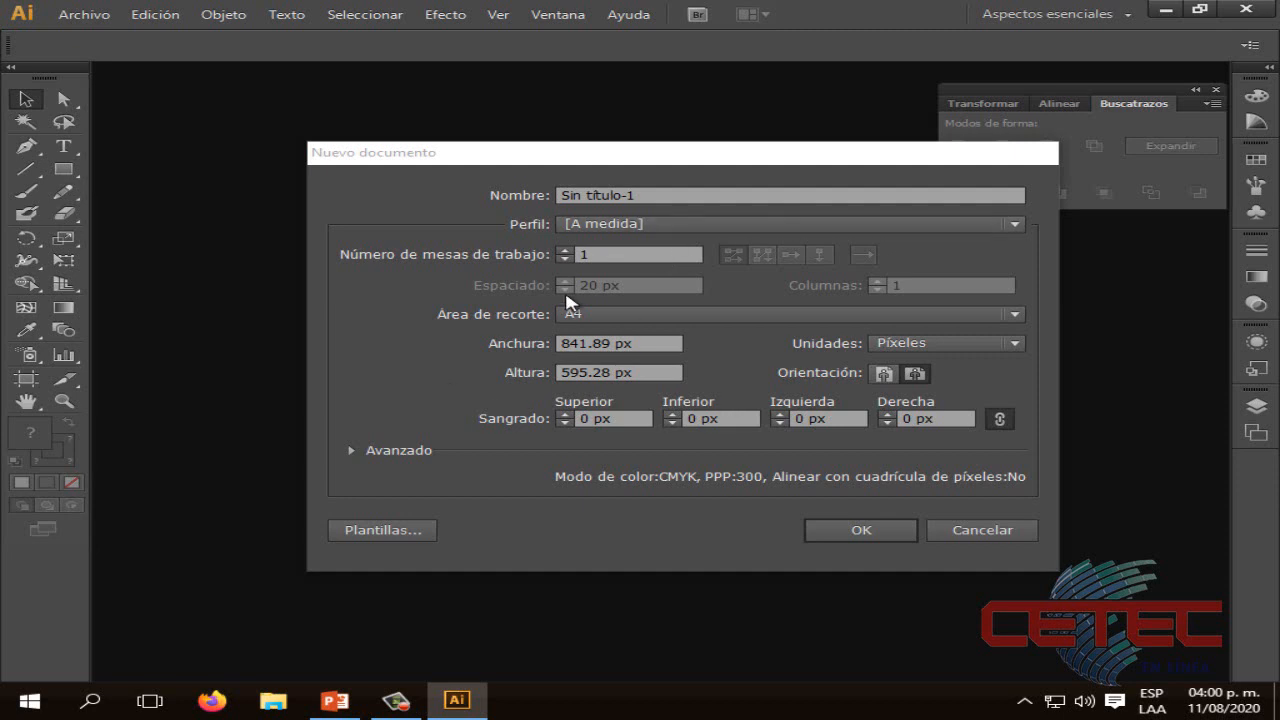
click(628, 316)
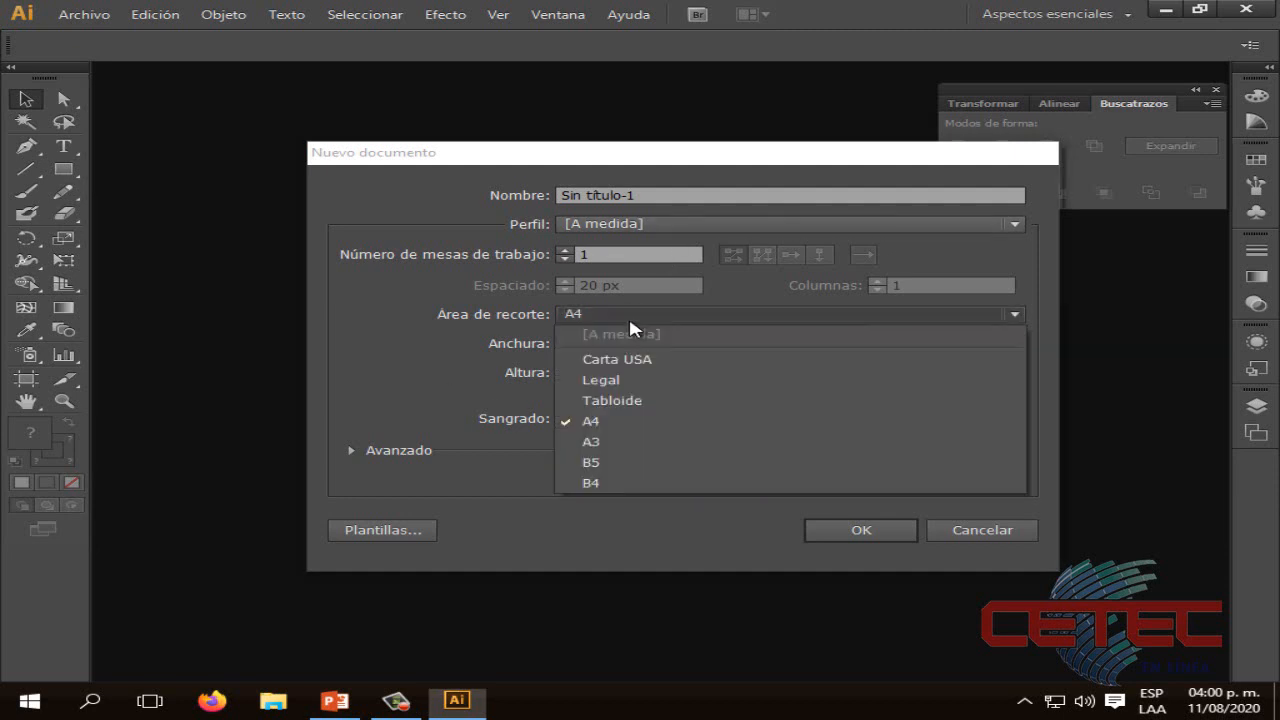
click(648, 360)
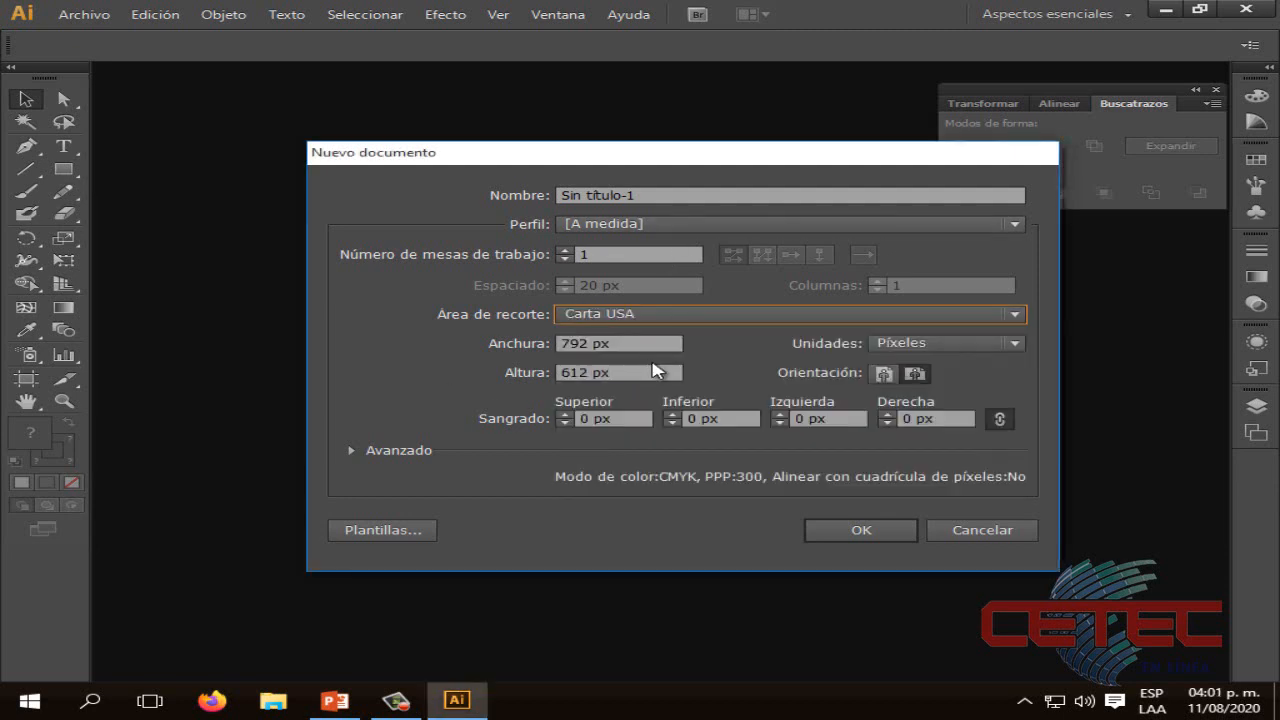
click(857, 535)
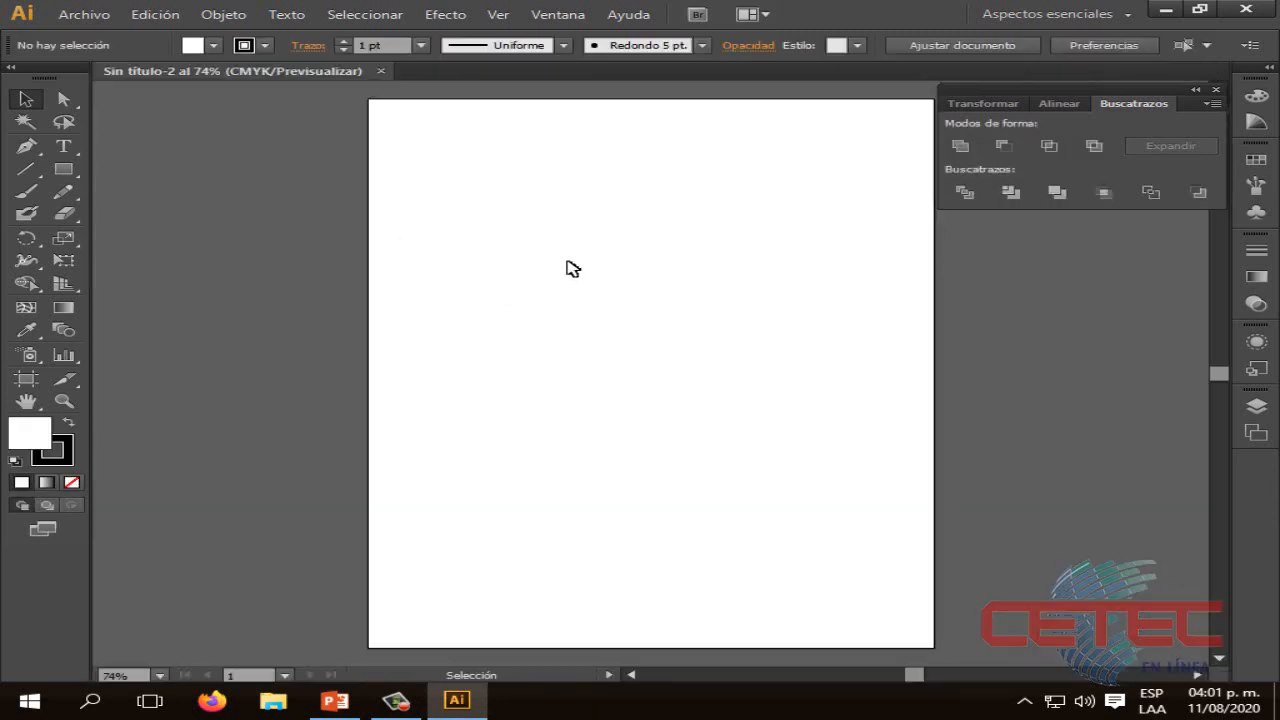
Move the Buscatrazos panel slightly lower and consult the shape mode slide in PowerPoint
drag(1106, 103, 1100, 185)
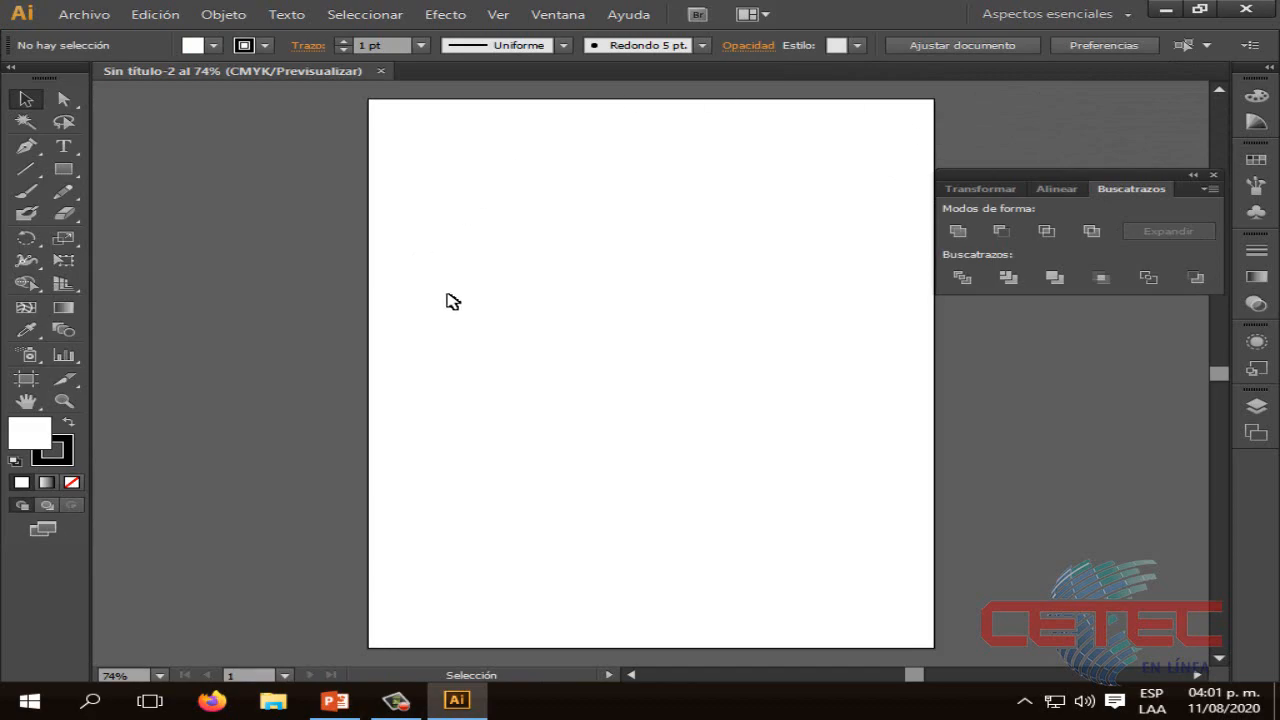
click(352, 684)
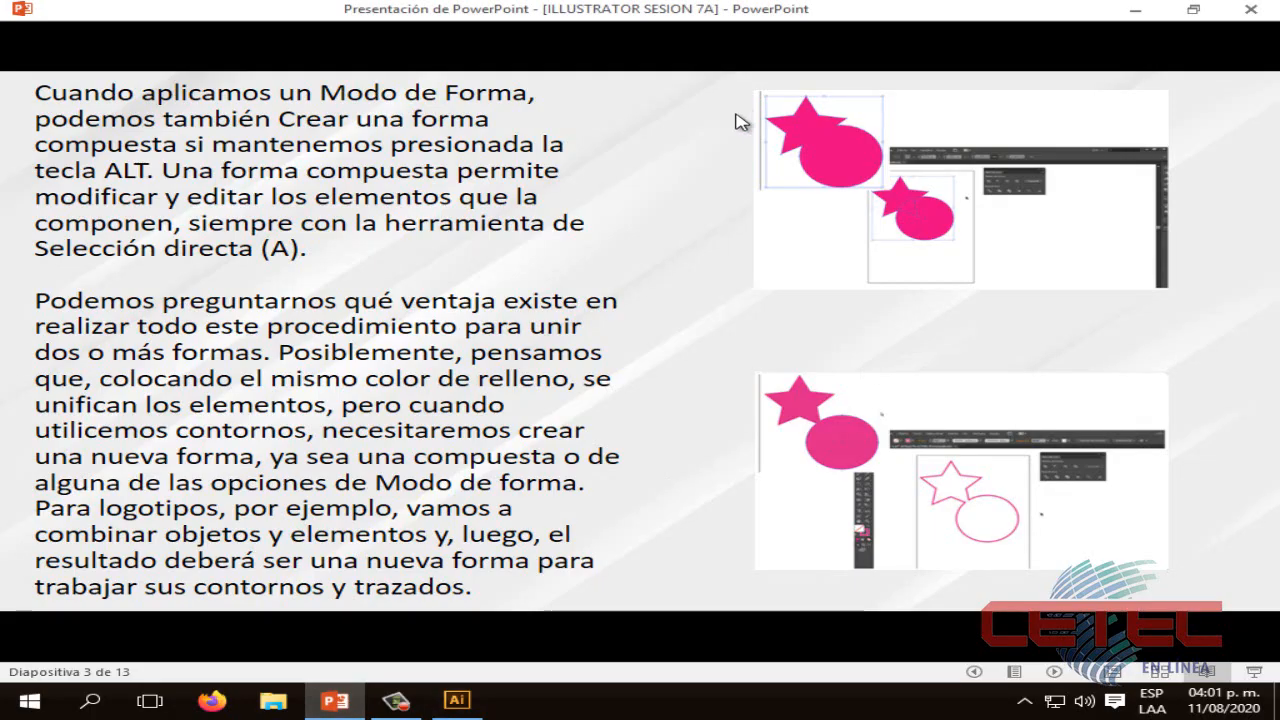
click(1135, 10)
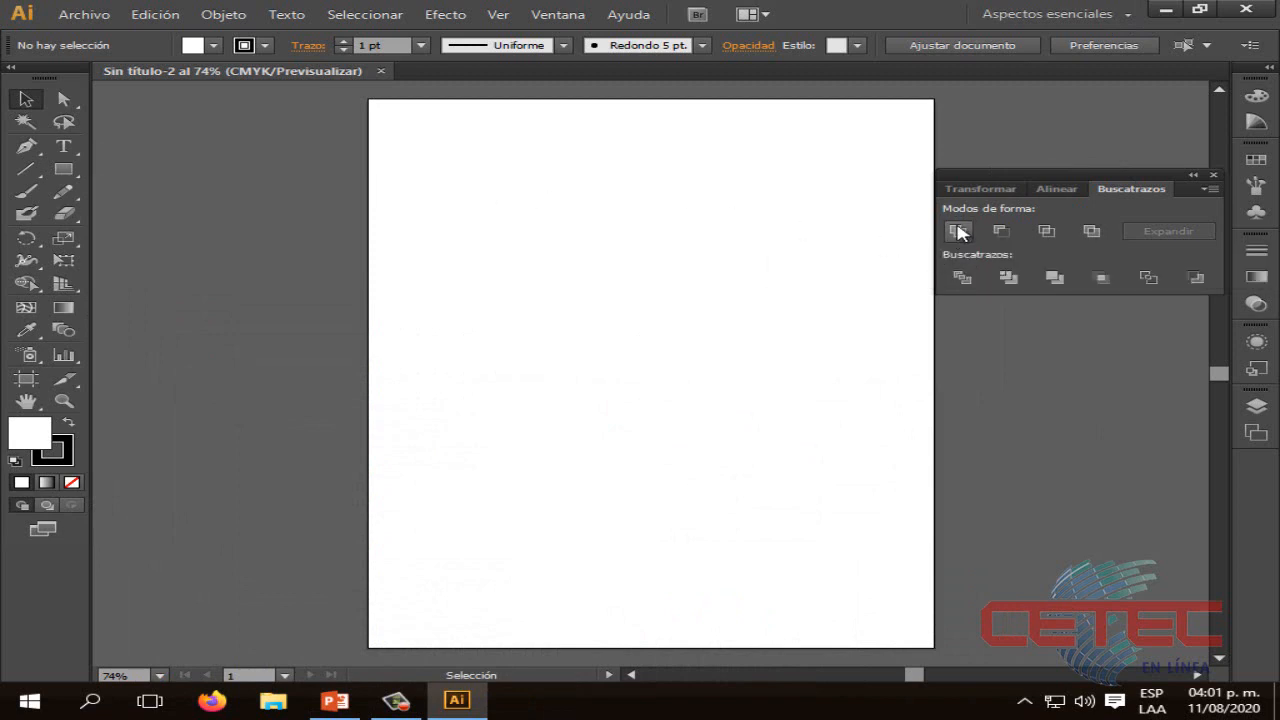
Draw a five-pointed star with the Star tool and place it in the artboard's upper-left area
drag(63, 169, 197, 260)
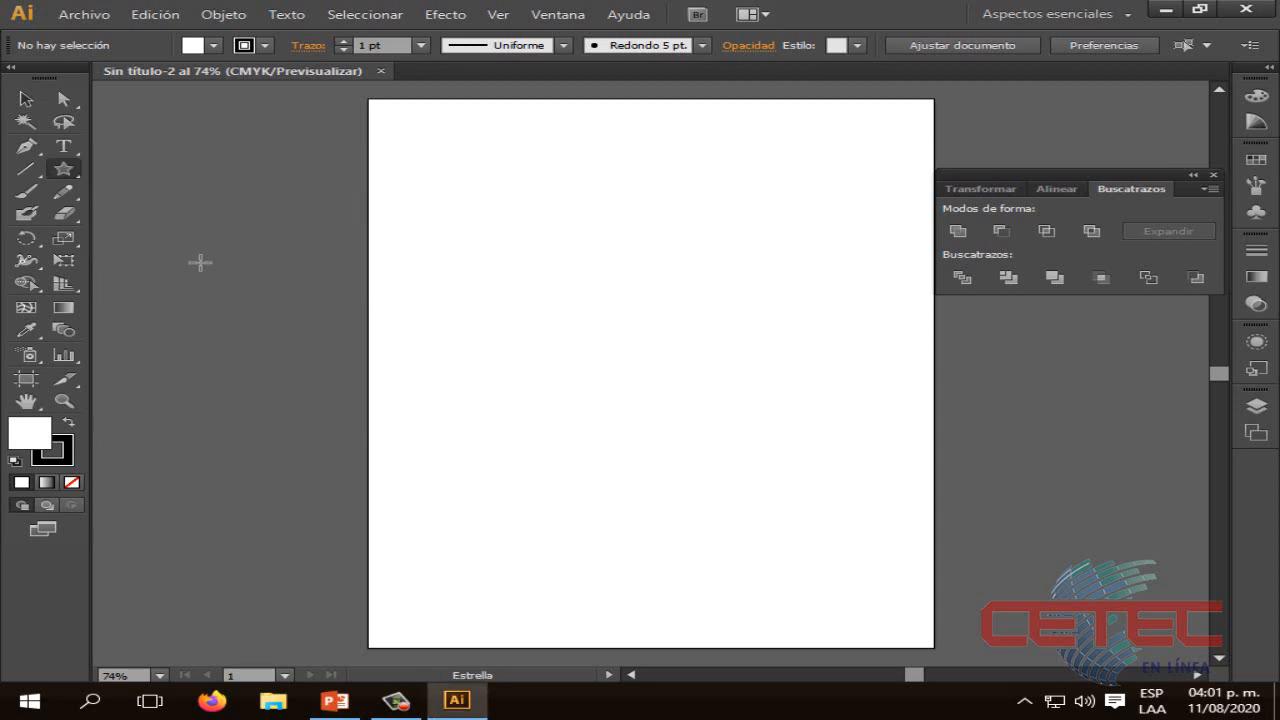
drag(485, 278, 515, 333)
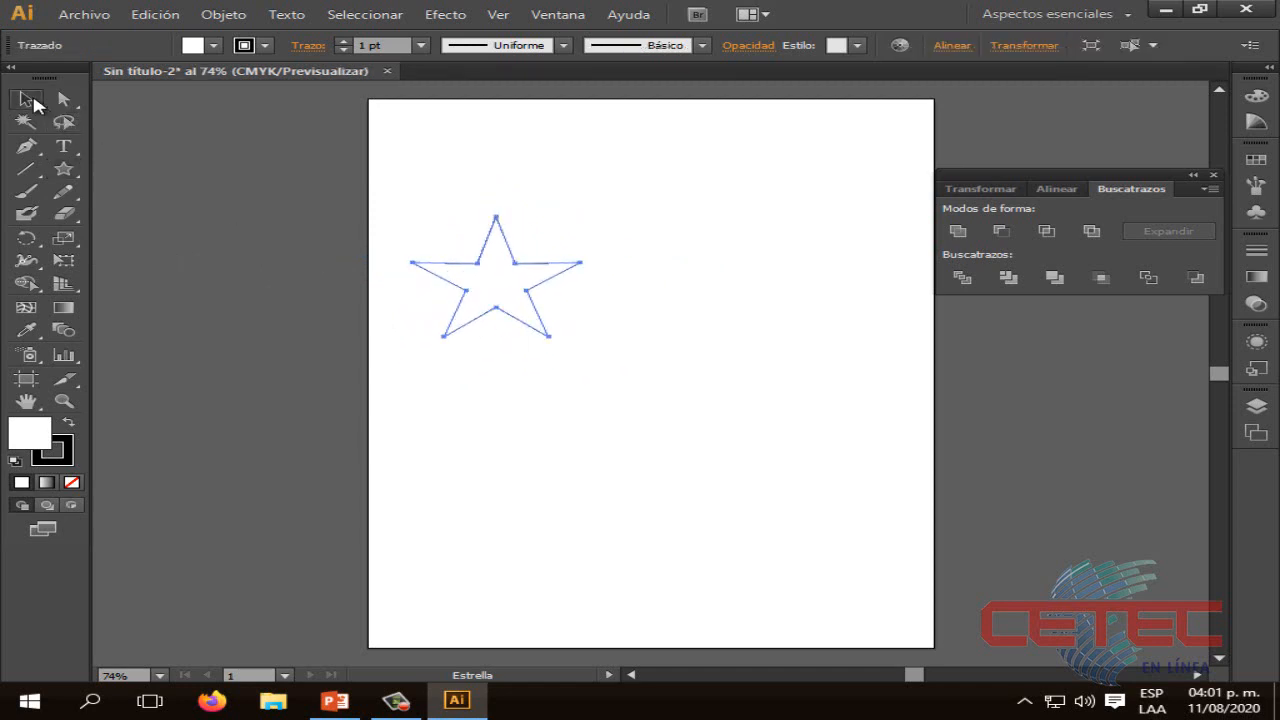
click(27, 100)
drag(545, 282, 564, 234)
click(615, 249)
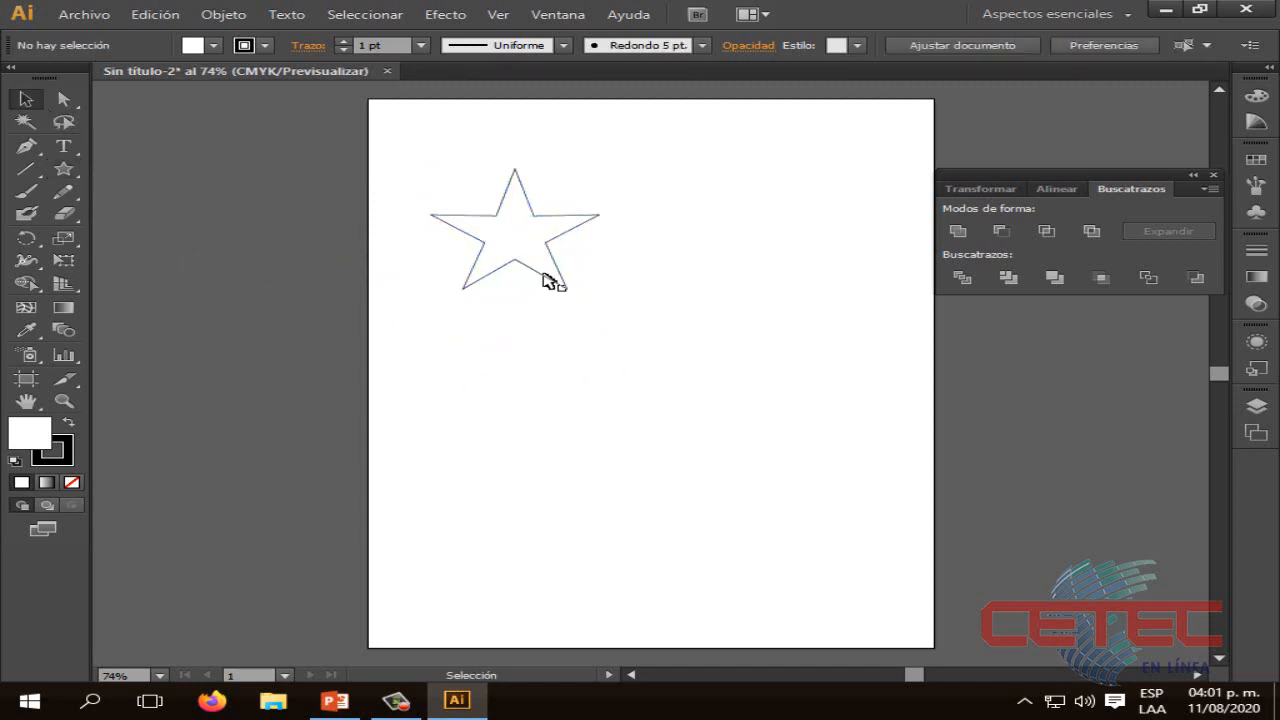
Fill the star with bright red
click(478, 269)
double_click(30, 430)
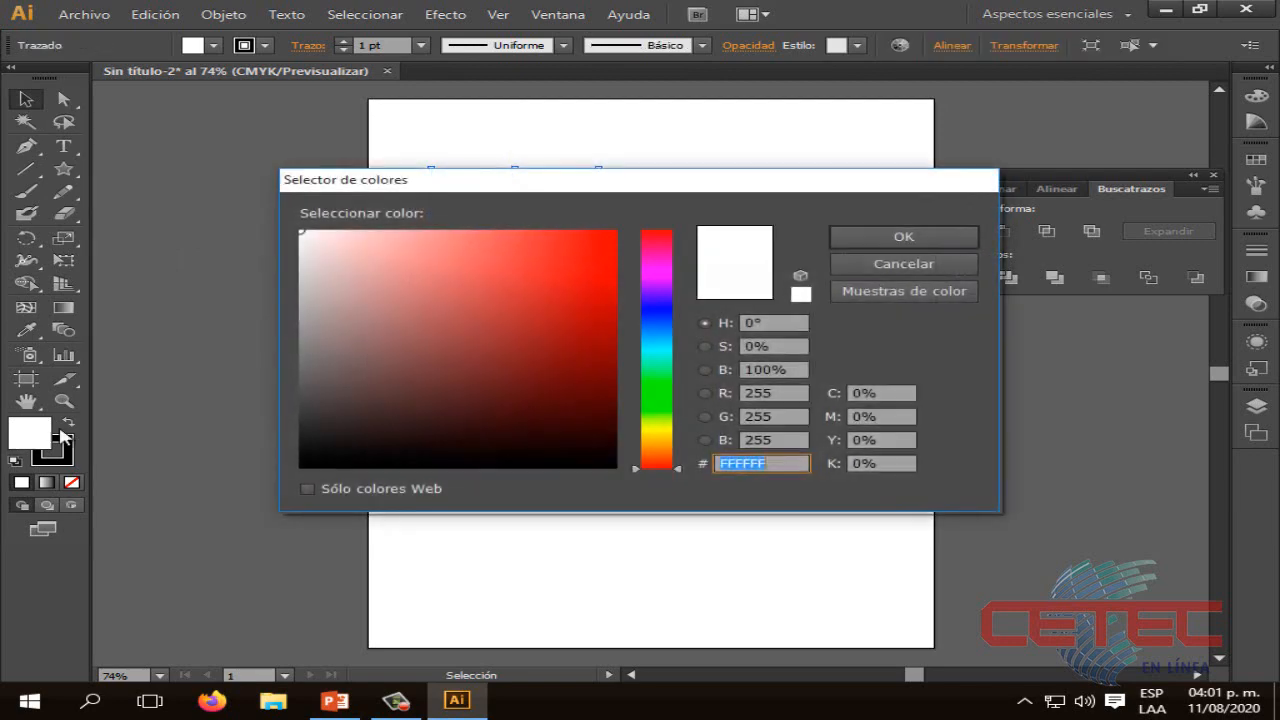
click(597, 237)
click(904, 238)
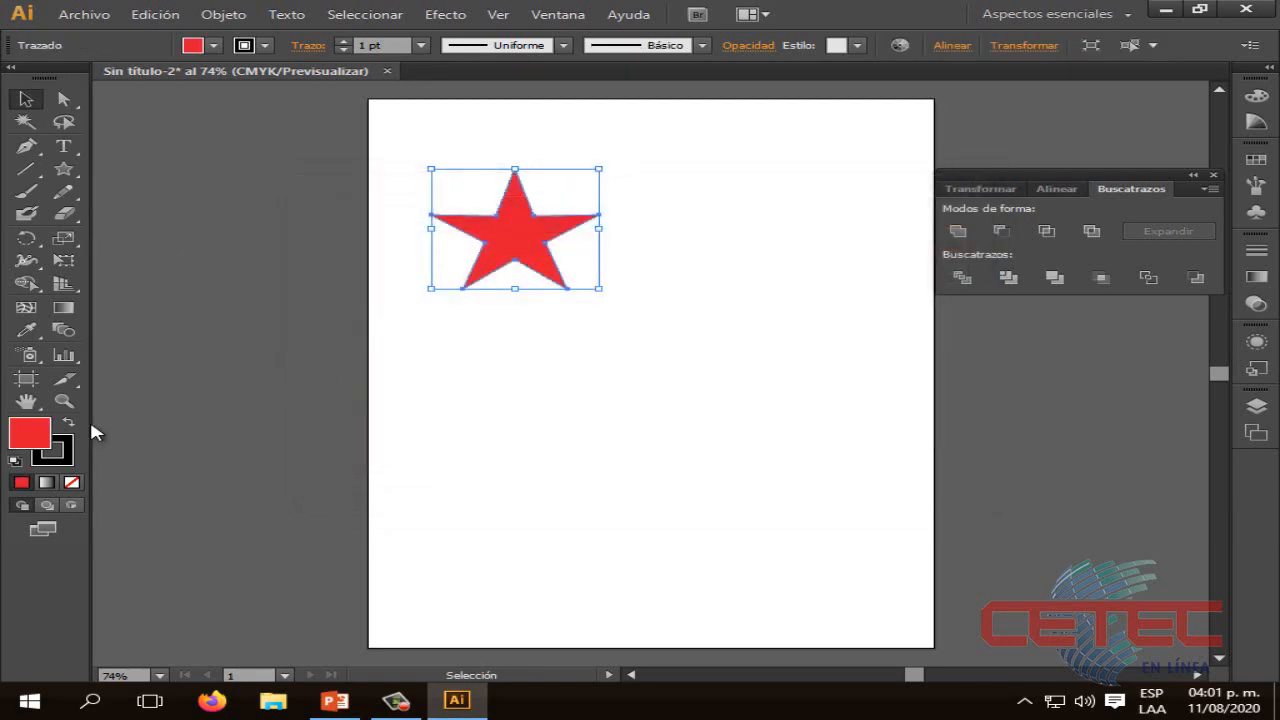
Set the star's stroke color to red and shift the star slightly upward on the artboard
double_click(66, 460)
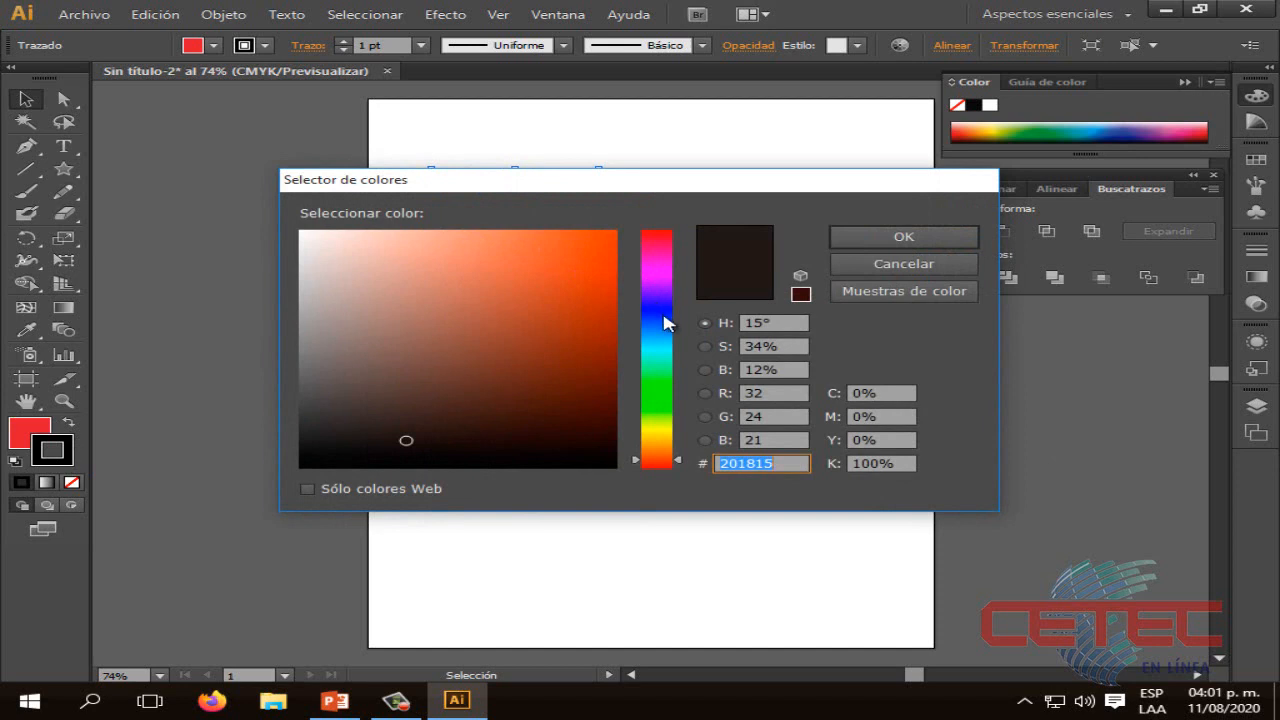
click(658, 235)
click(607, 233)
click(914, 240)
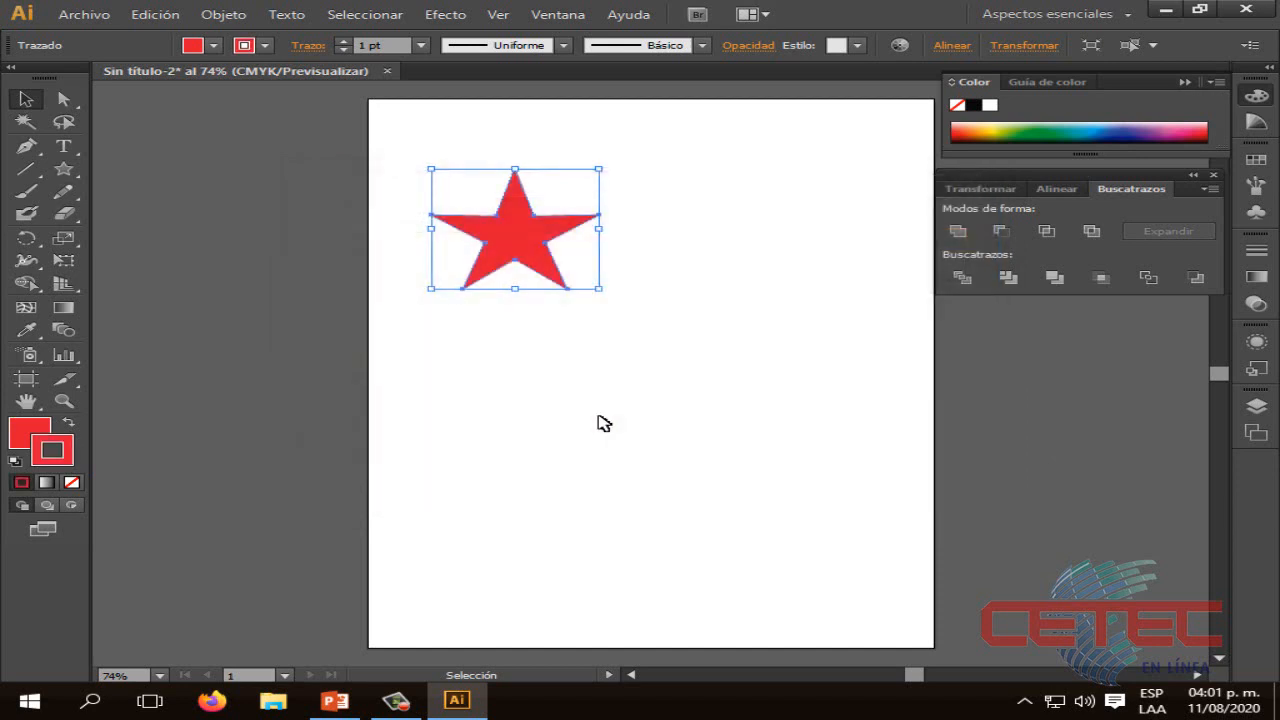
click(600, 424)
drag(537, 251, 532, 221)
click(143, 354)
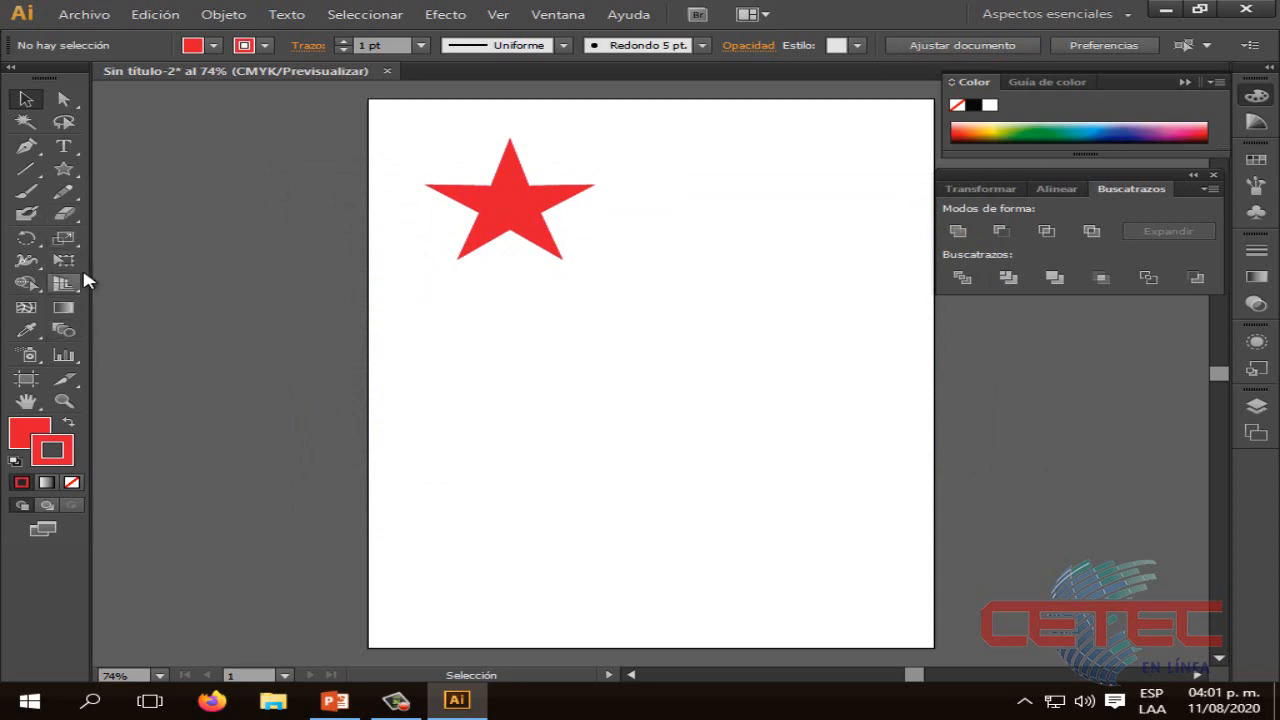
Draw an ellipse below and to the right of the star, and move it closer to the star
key(l)
drag(584, 387, 749, 511)
click(27, 101)
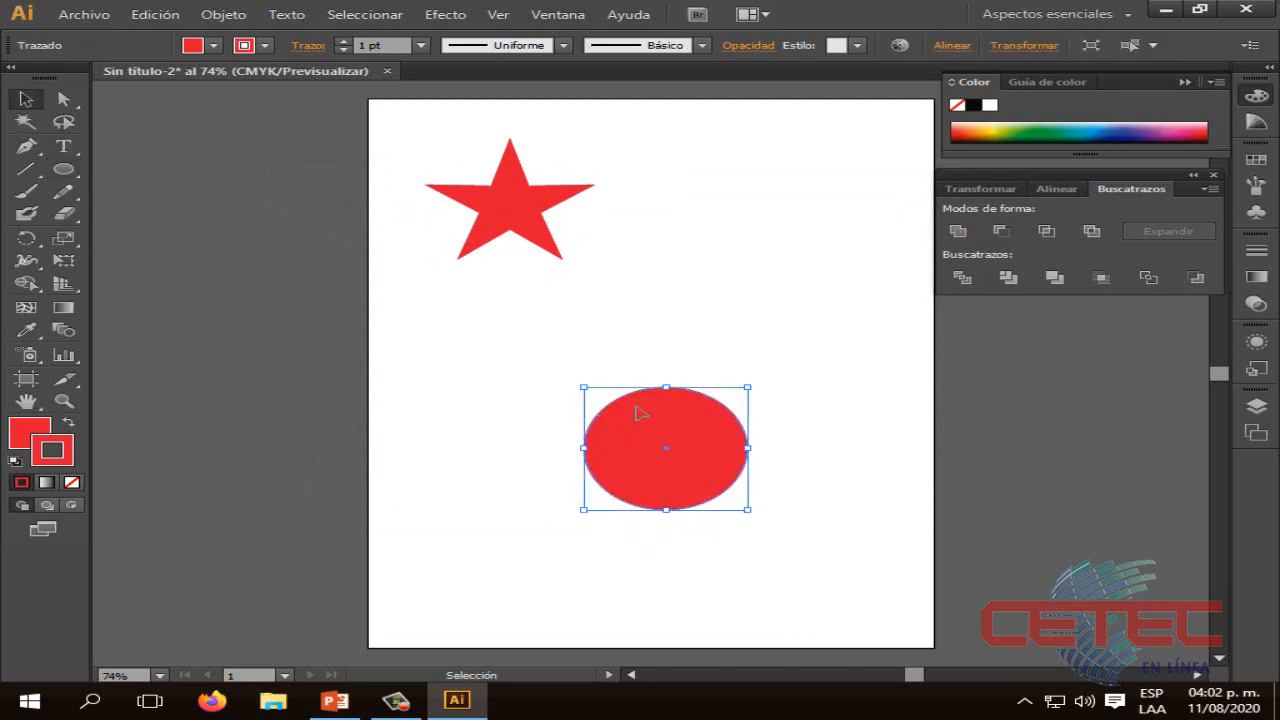
drag(635, 410, 624, 348)
Set the ellipse's fill color to blue 0000FF
click(692, 312)
double_click(28, 432)
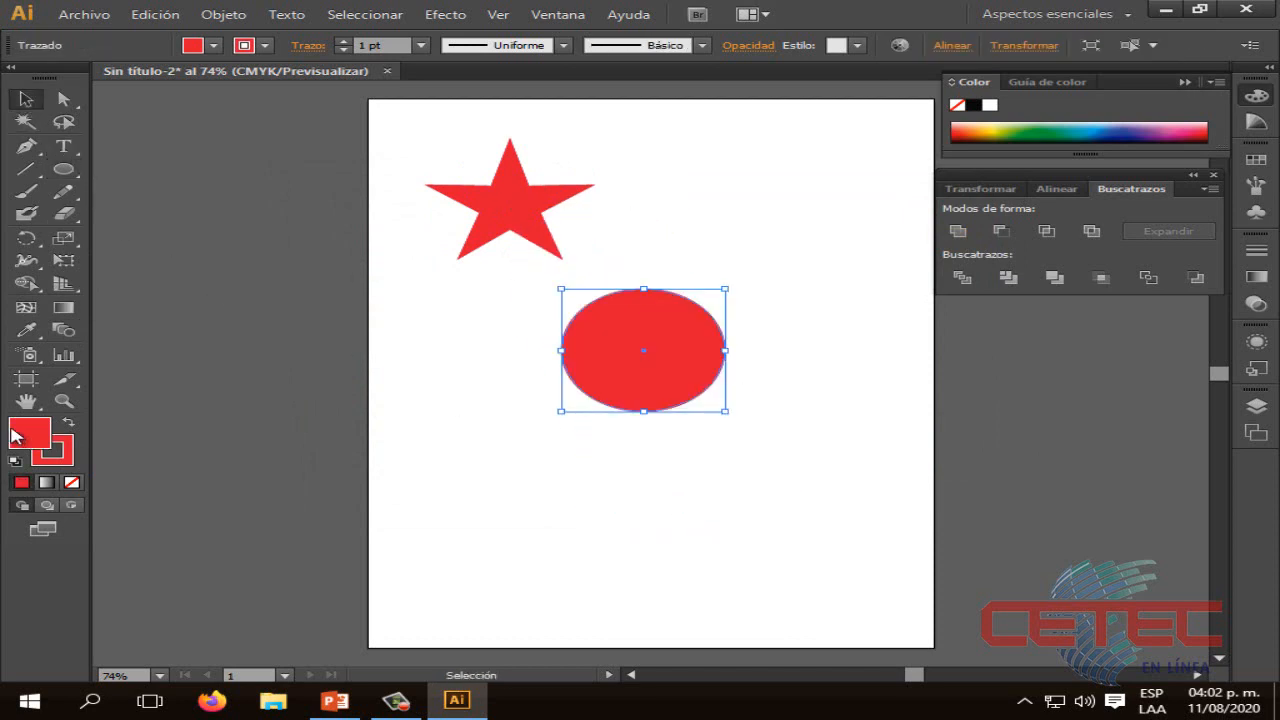
click(657, 310)
drag(612, 236, 659, 210)
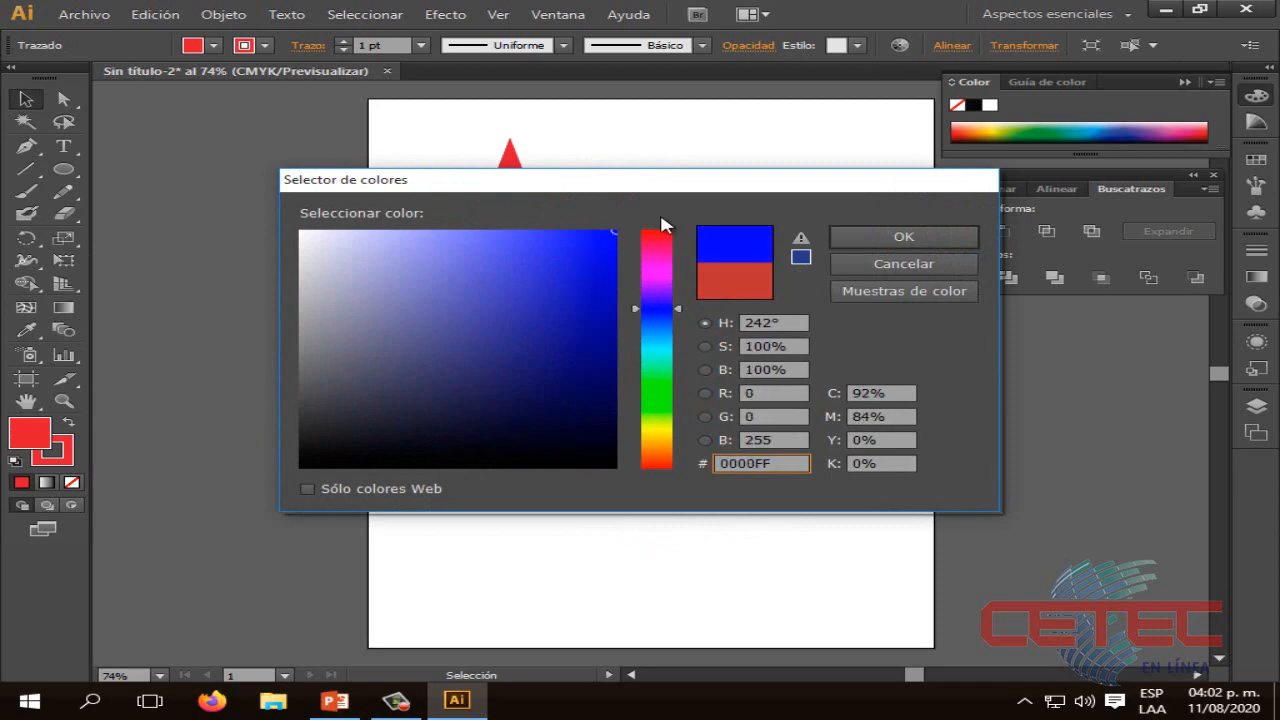
click(904, 236)
Set the ellipse's stroke color to blue 000DFF
double_click(62, 458)
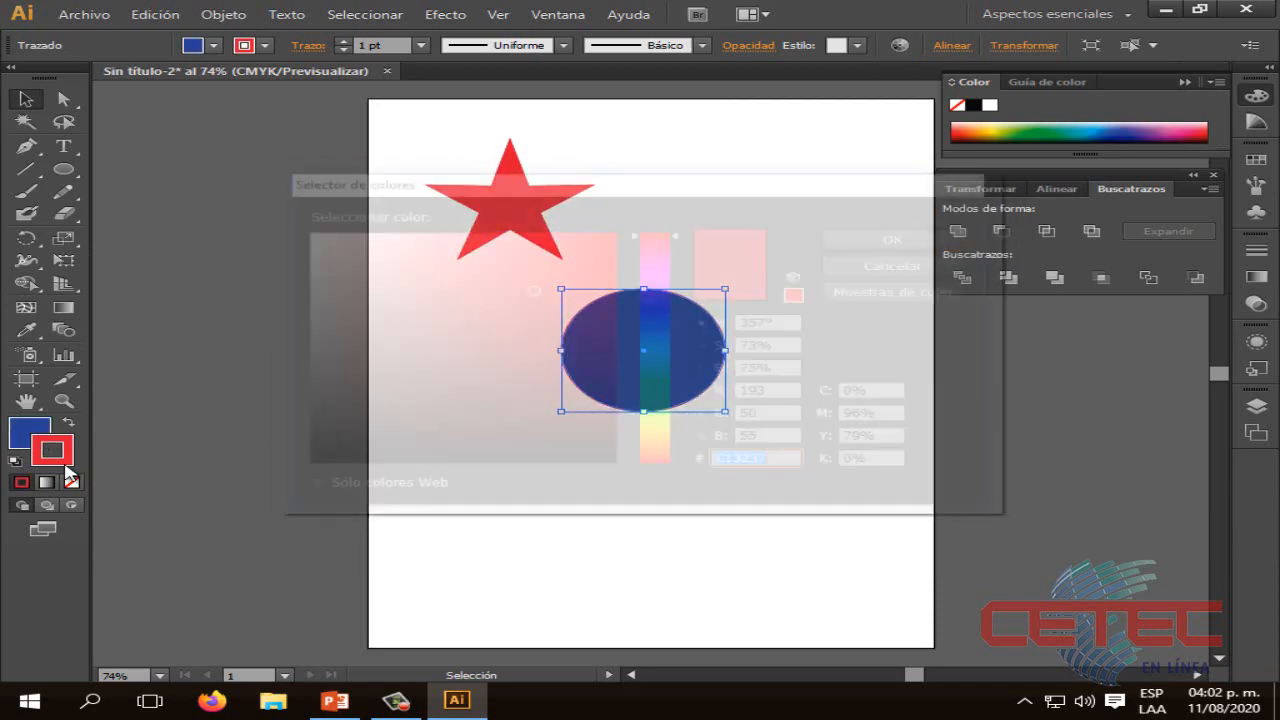
click(645, 316)
drag(592, 242, 647, 223)
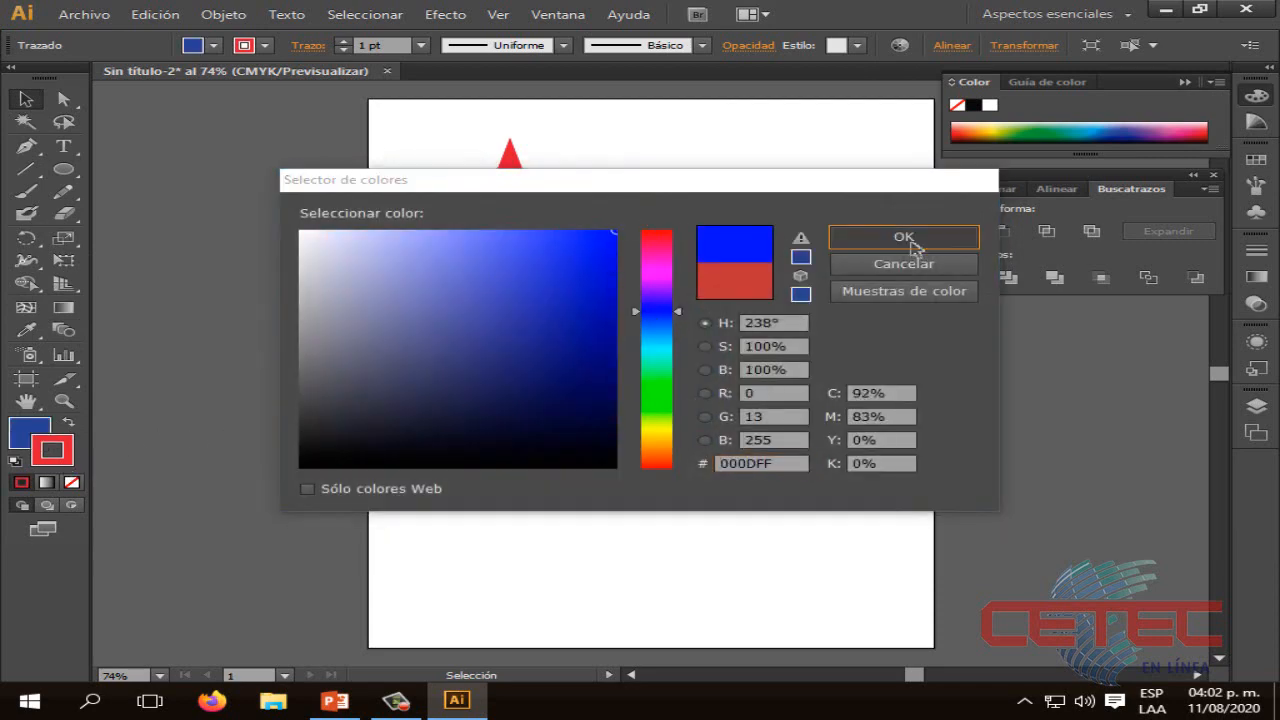
click(904, 237)
click(703, 494)
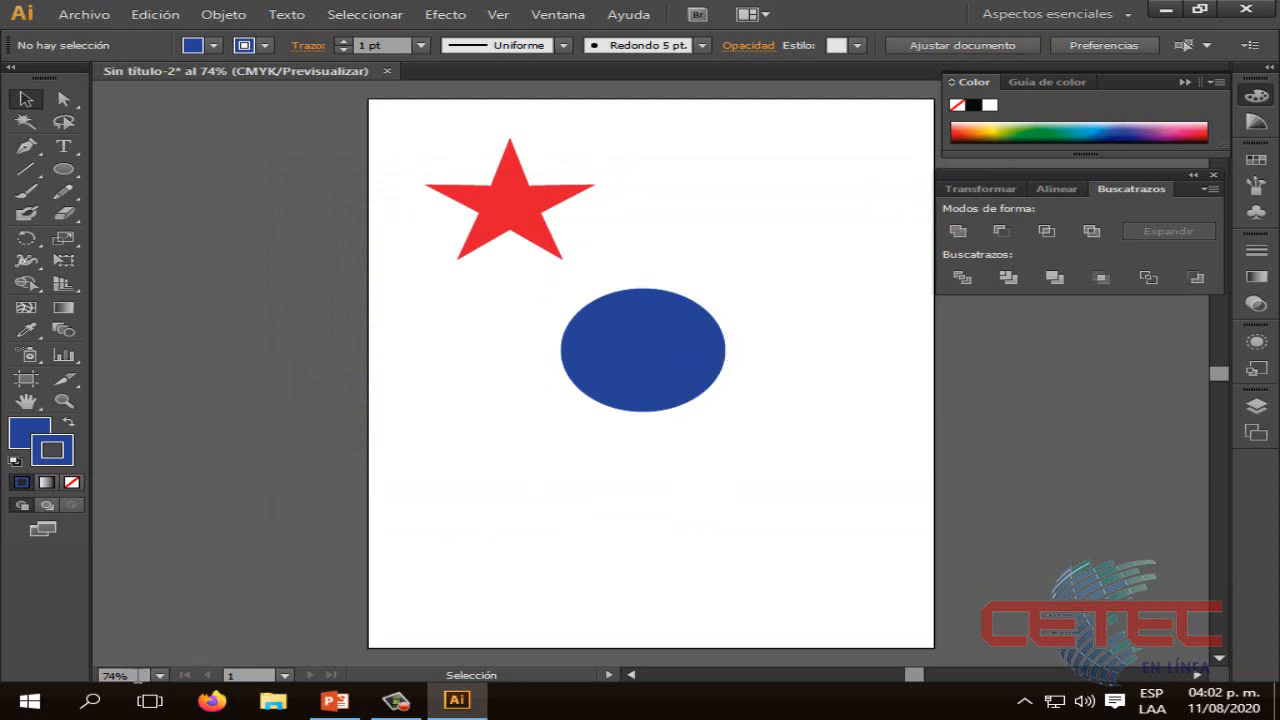
Move the blue ellipse so that it overlaps the star's lower-right point
click(138, 677)
text(100)
key(Return)
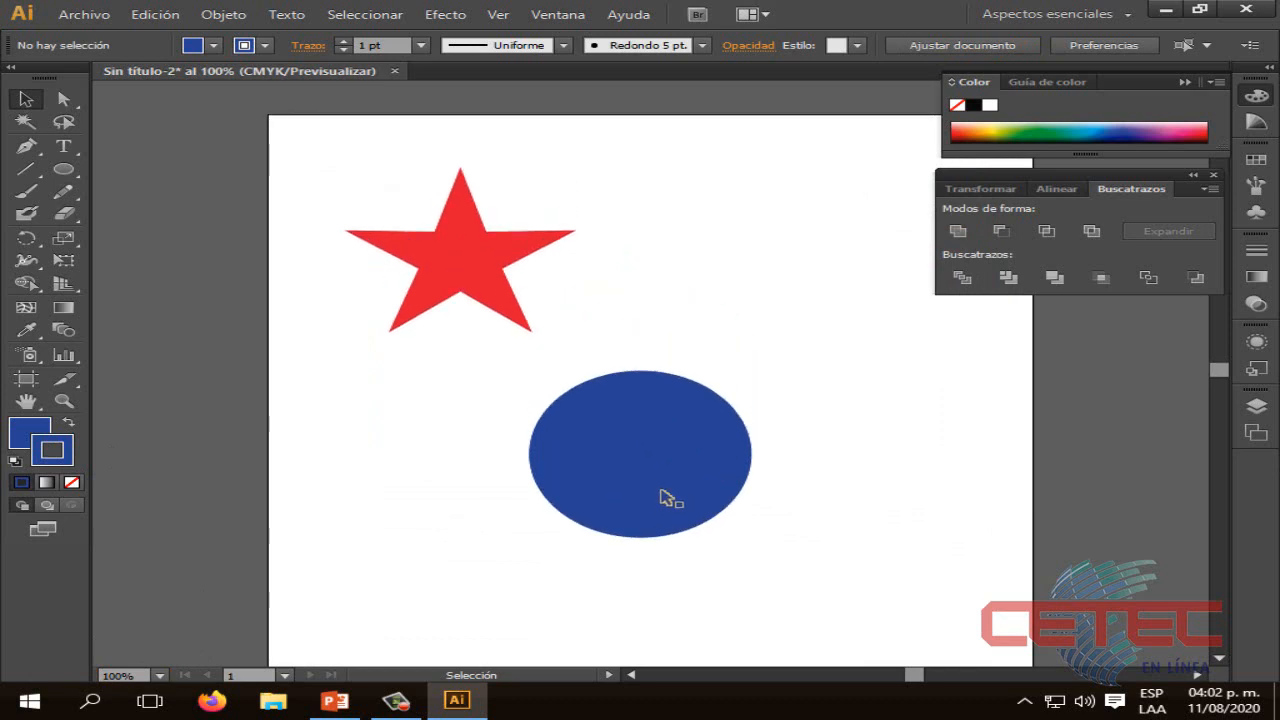
drag(663, 497, 634, 406)
click(757, 427)
click(812, 430)
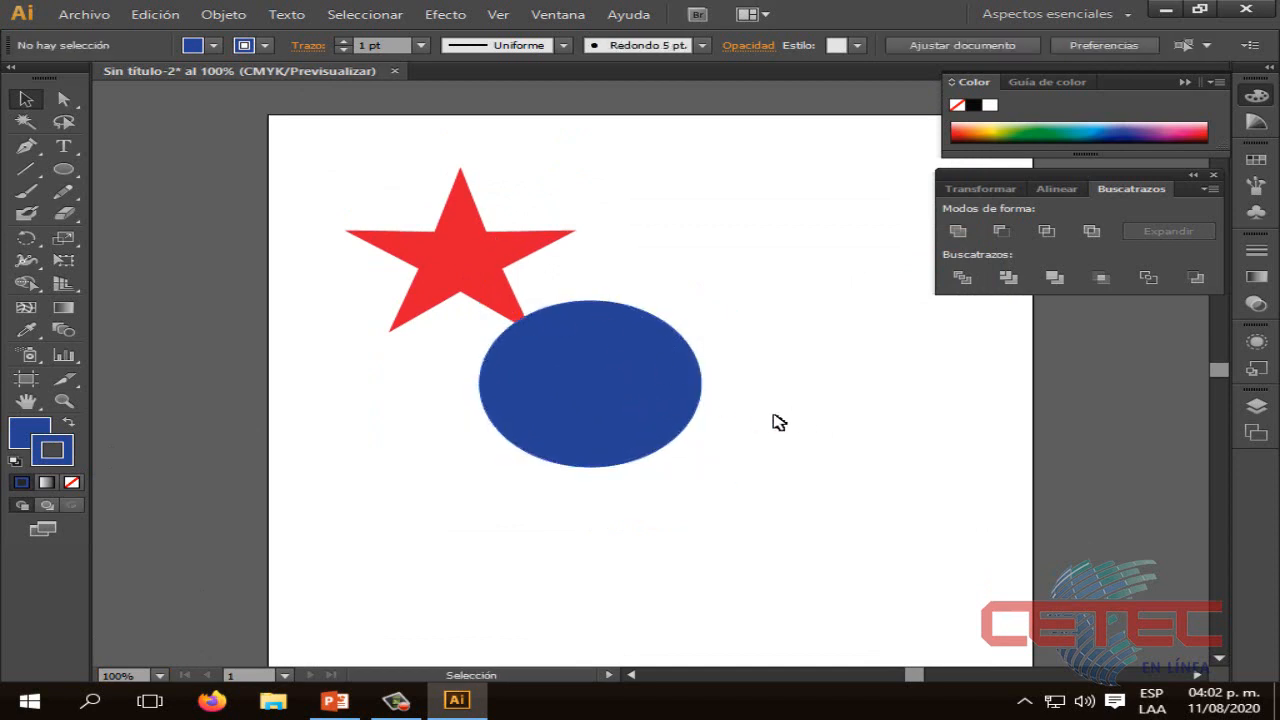
Unite the star and the ellipse into a single shape with the Buscatrazos Unite shape mode
drag(781, 491, 280, 157)
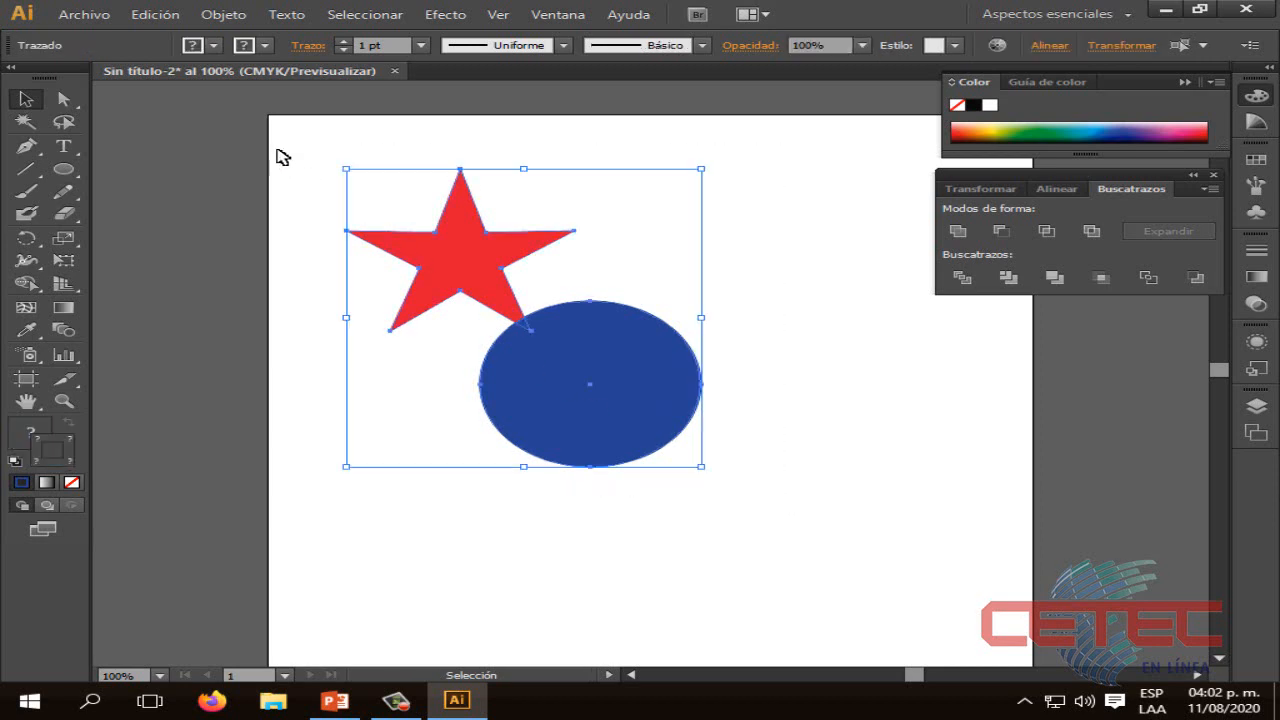
click(958, 232)
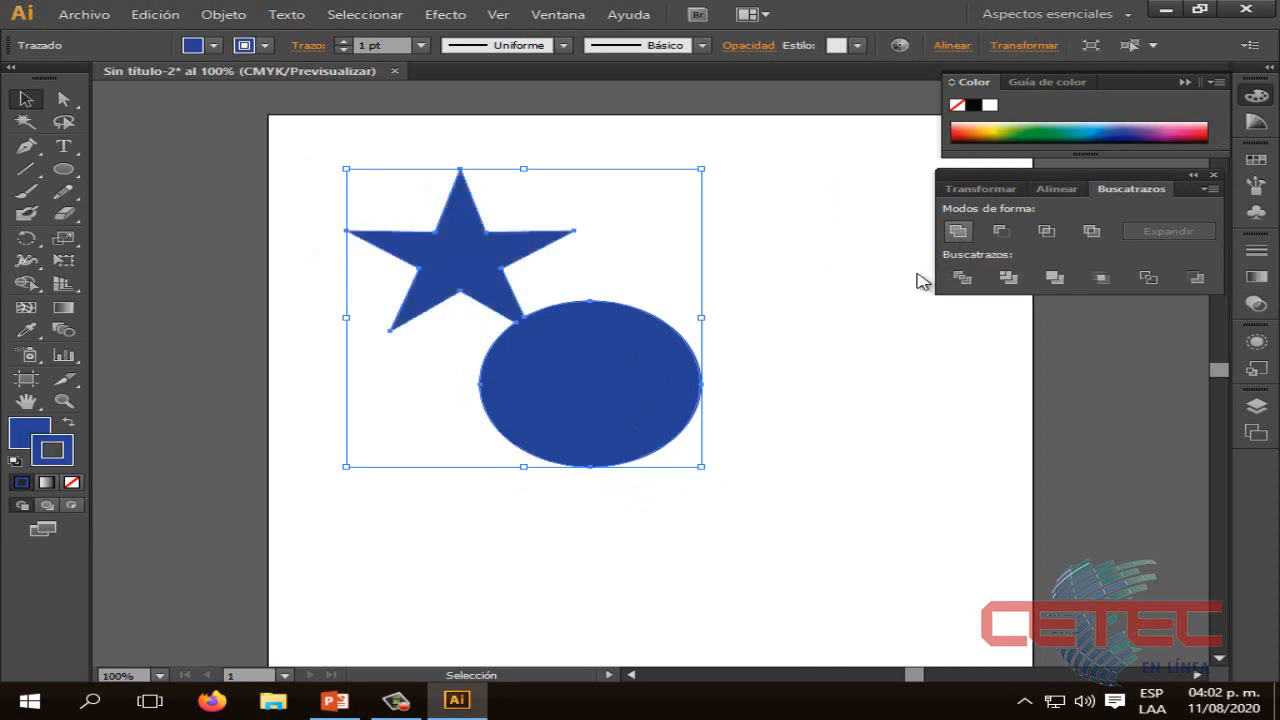
click(771, 455)
click(560, 386)
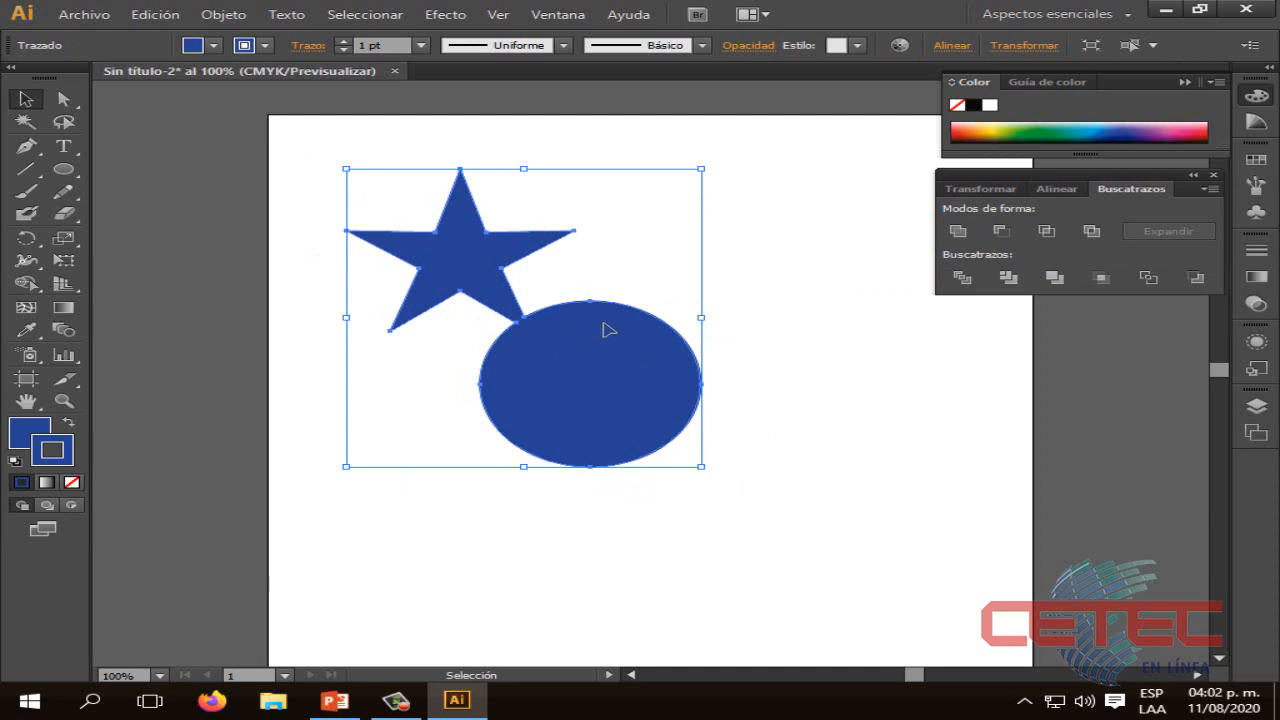
click(752, 378)
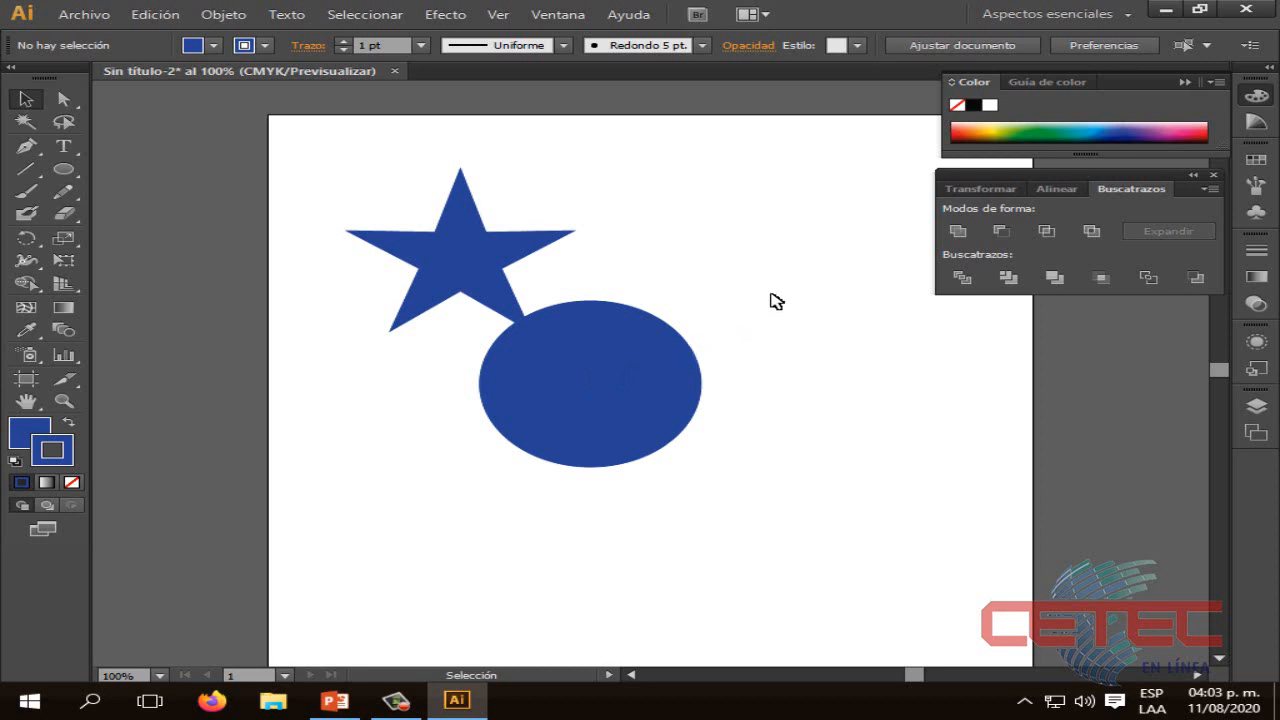
Move the united star-and-ellipse shape slightly to the right and reselect it
key(ctrl+a)
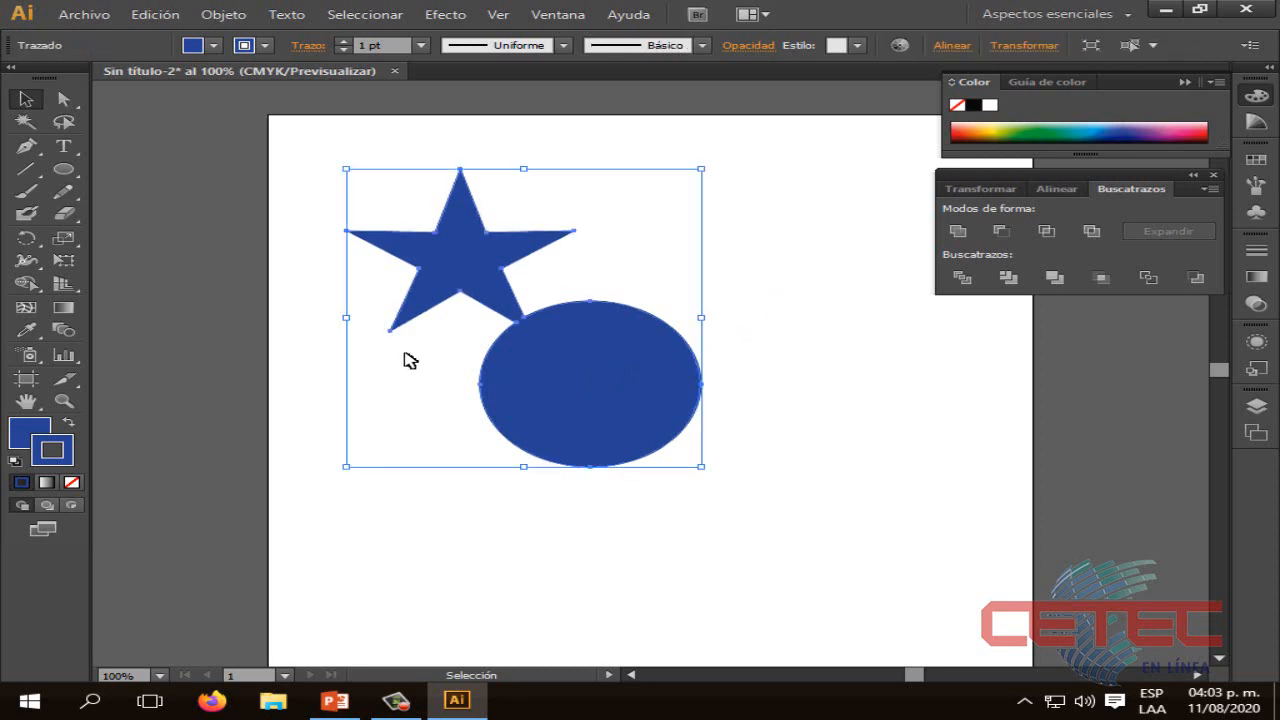
mouse_move(563, 349)
mouse_down()
mouse_move(692, 349)
mouse_move(580, 352)
mouse_up()
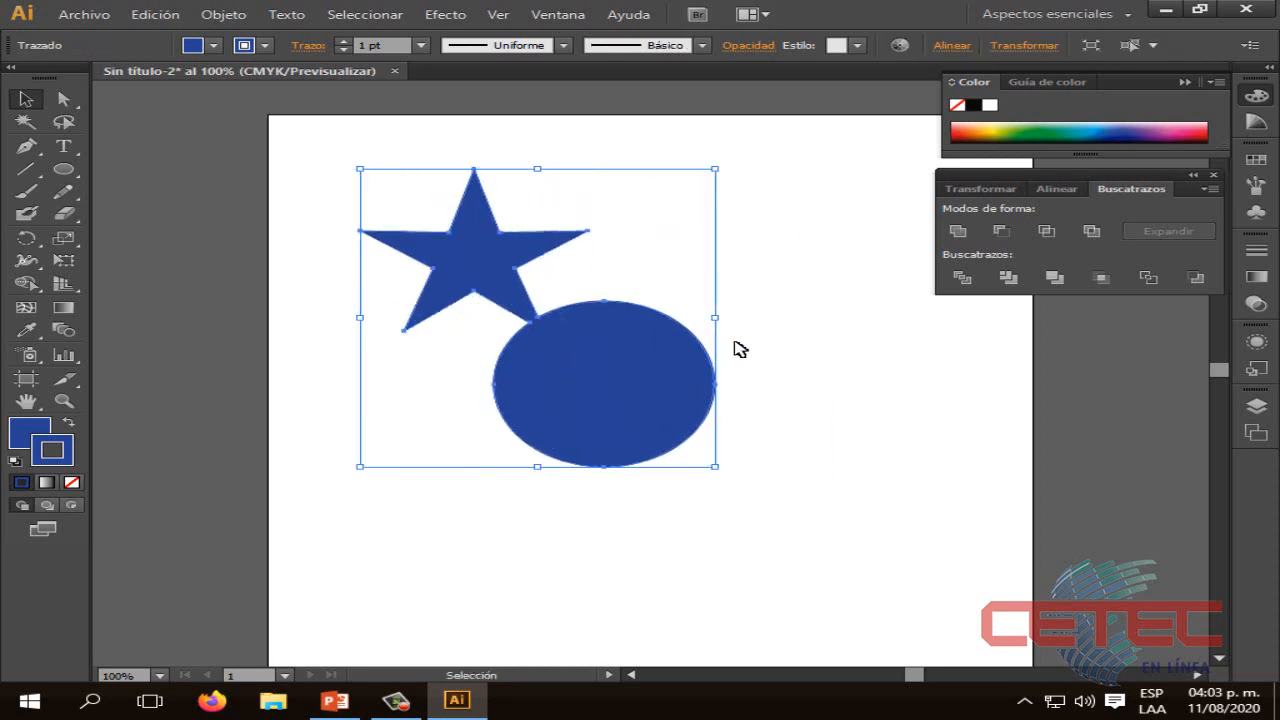
click(760, 392)
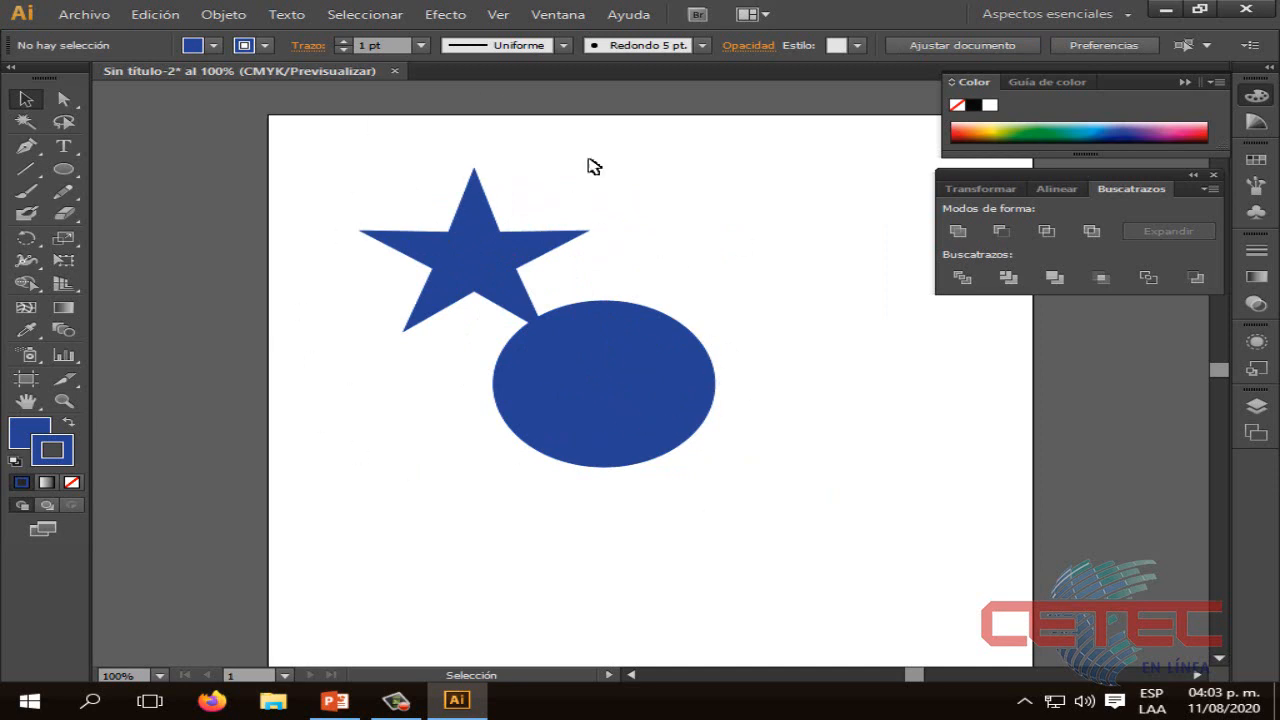
key(ctrl+a)
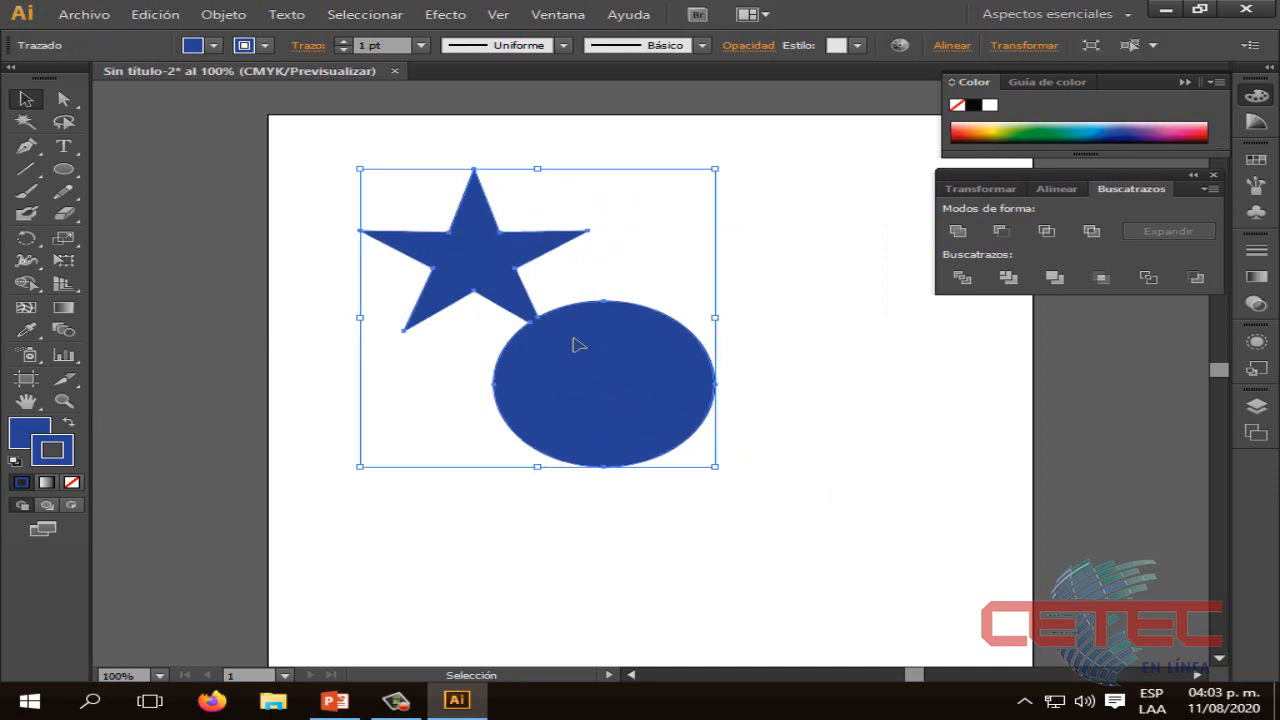
Remove the fill from the united star-and-ellipse shape, leaving only its blue outline, and deselect it
mouse_move(537, 386)
mouse_down()
mouse_move(571, 366)
mouse_move(541, 376)
mouse_up()
click(808, 388)
key(ctrl+a)
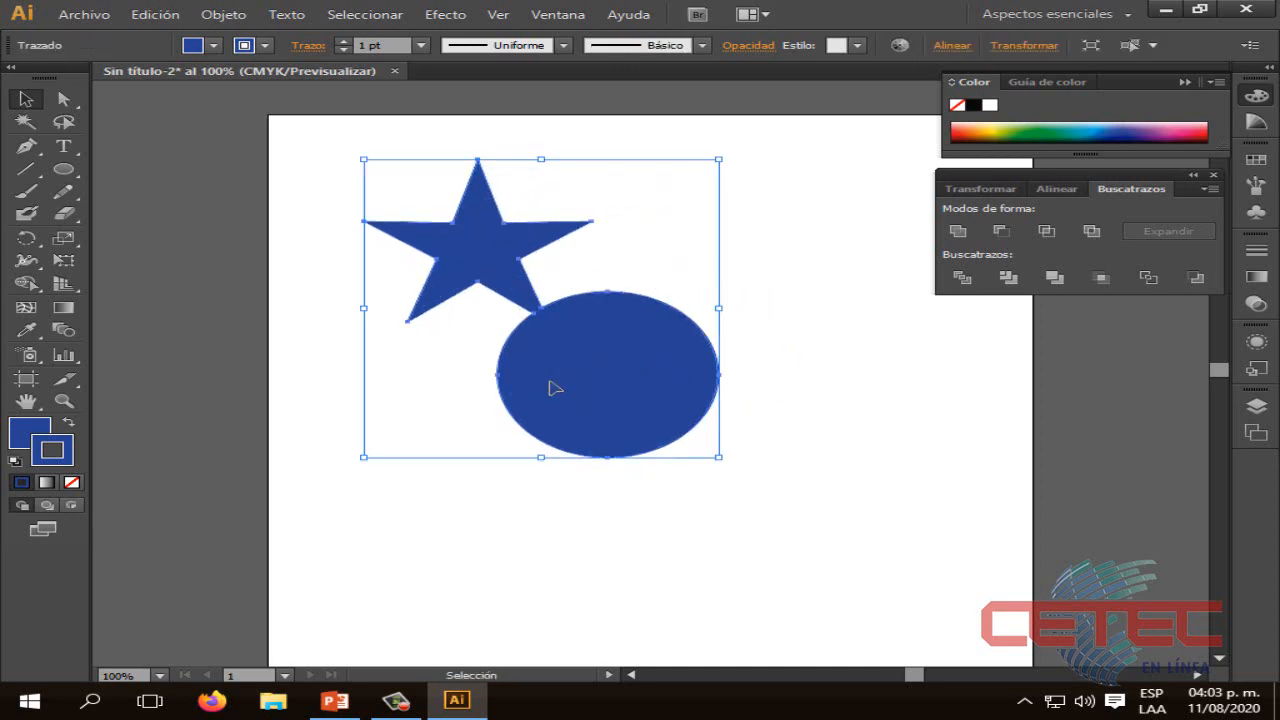
click(72, 482)
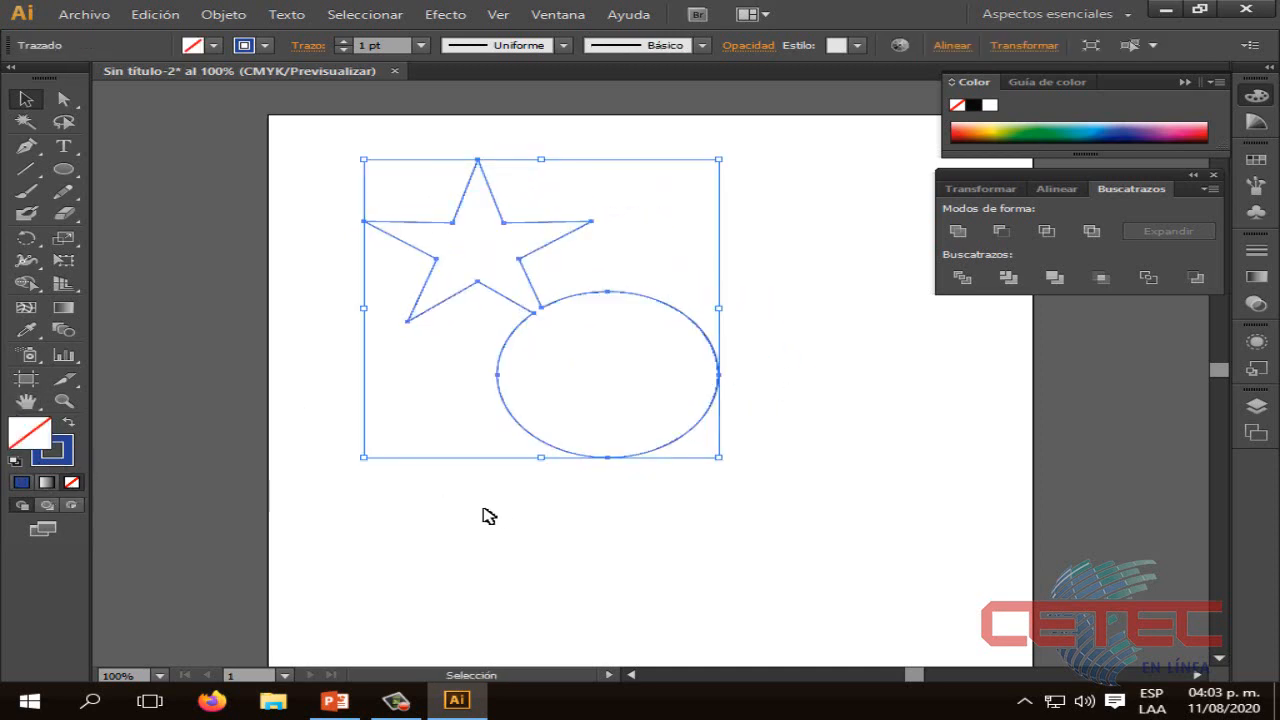
click(487, 517)
Move the outlined star-and-ellipse shape slightly to the left and deselect it
click(159, 675)
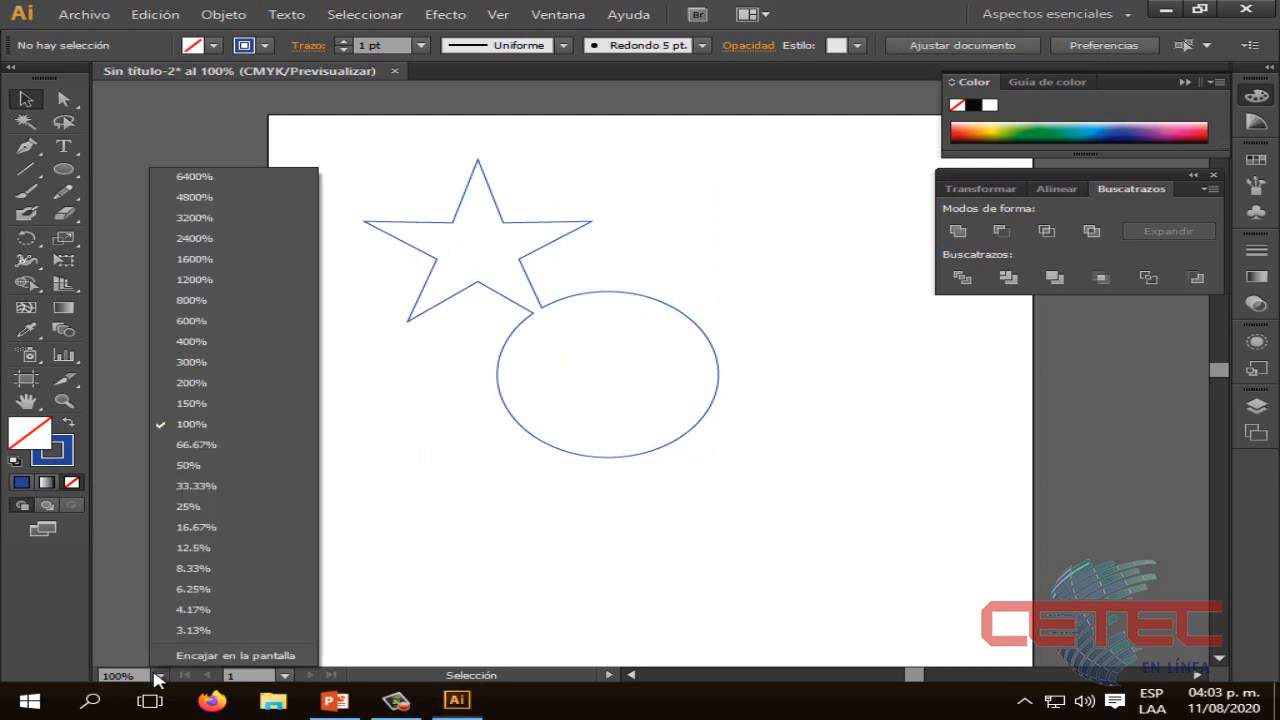
click(209, 386)
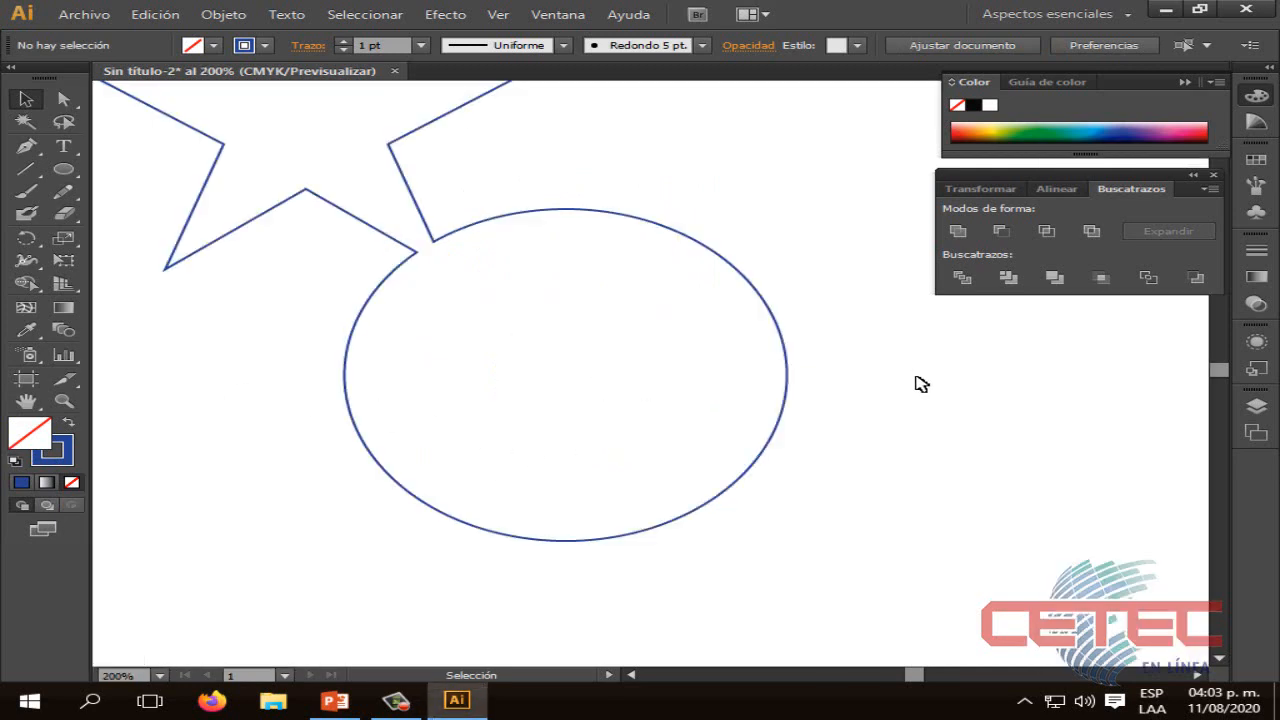
scroll(914, 395, up, 1)
scroll(900, 462, up, 4)
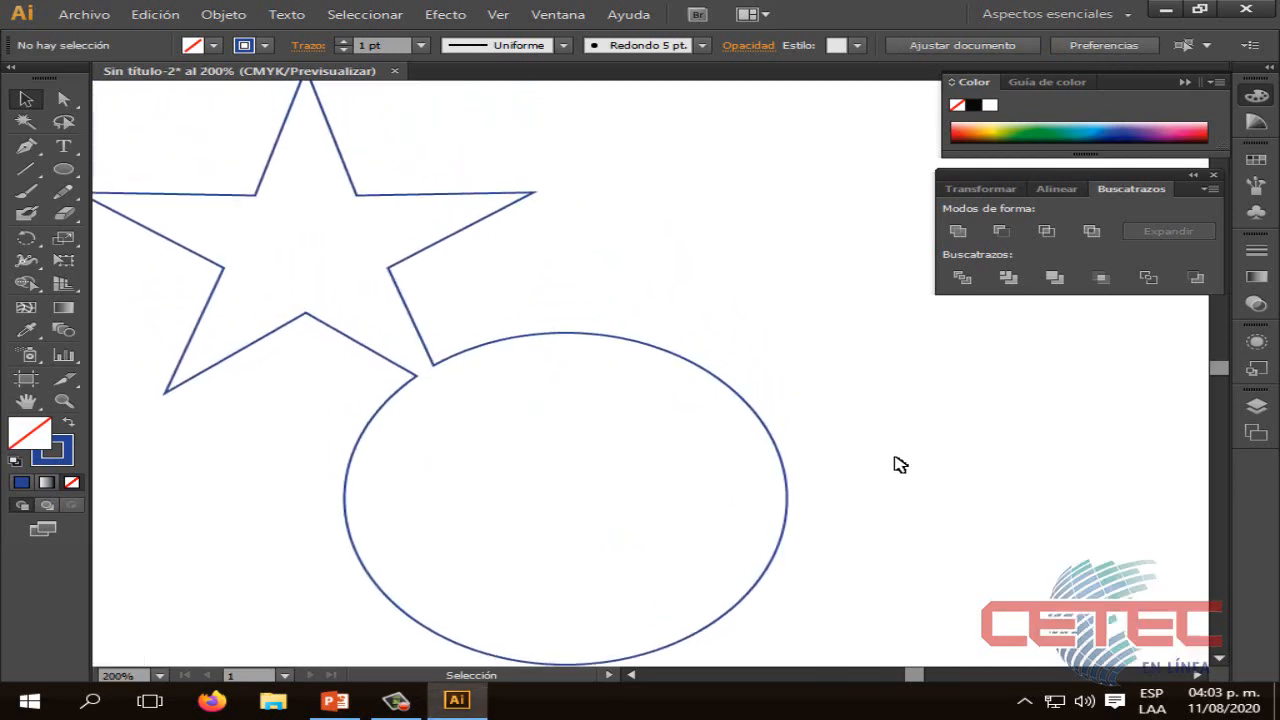
scroll(895, 457, up, 2)
mouse_move(911, 673)
mouse_down()
mouse_move(925, 670)
mouse_move(910, 674)
mouse_up()
scroll(851, 486, down, 2)
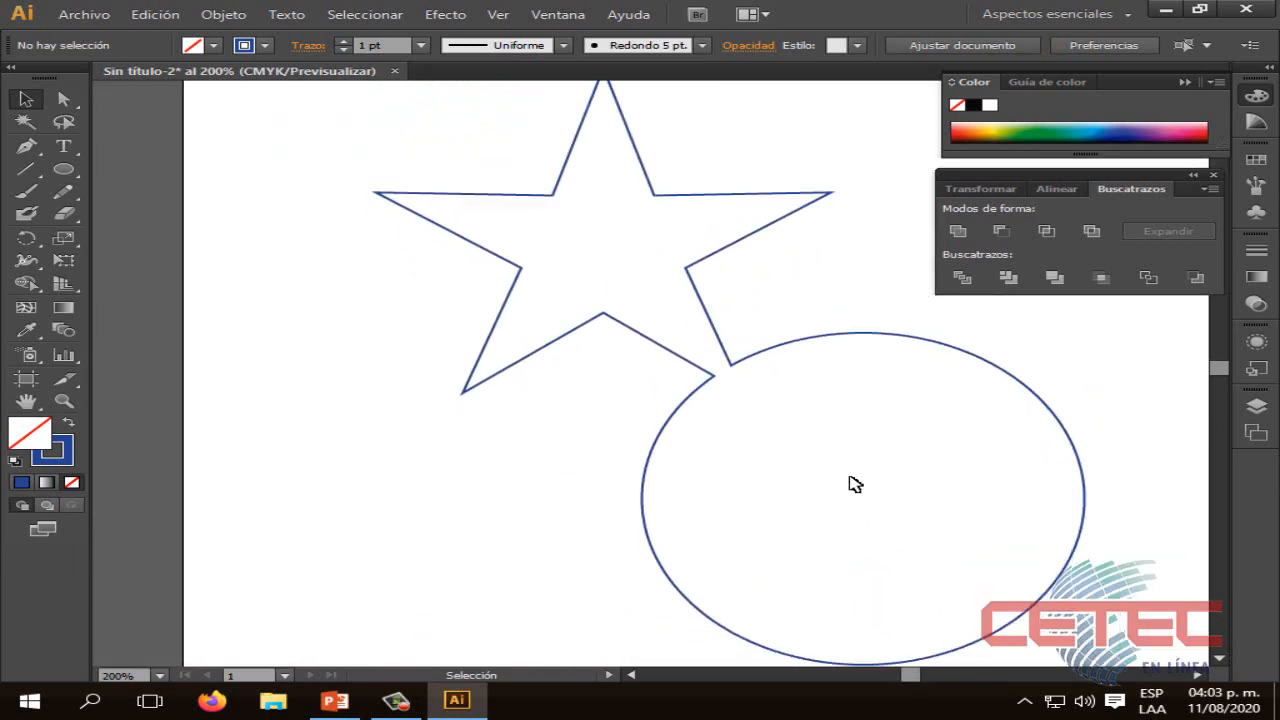
scroll(851, 484, down, 1)
drag(780, 337, 696, 348)
click(1080, 395)
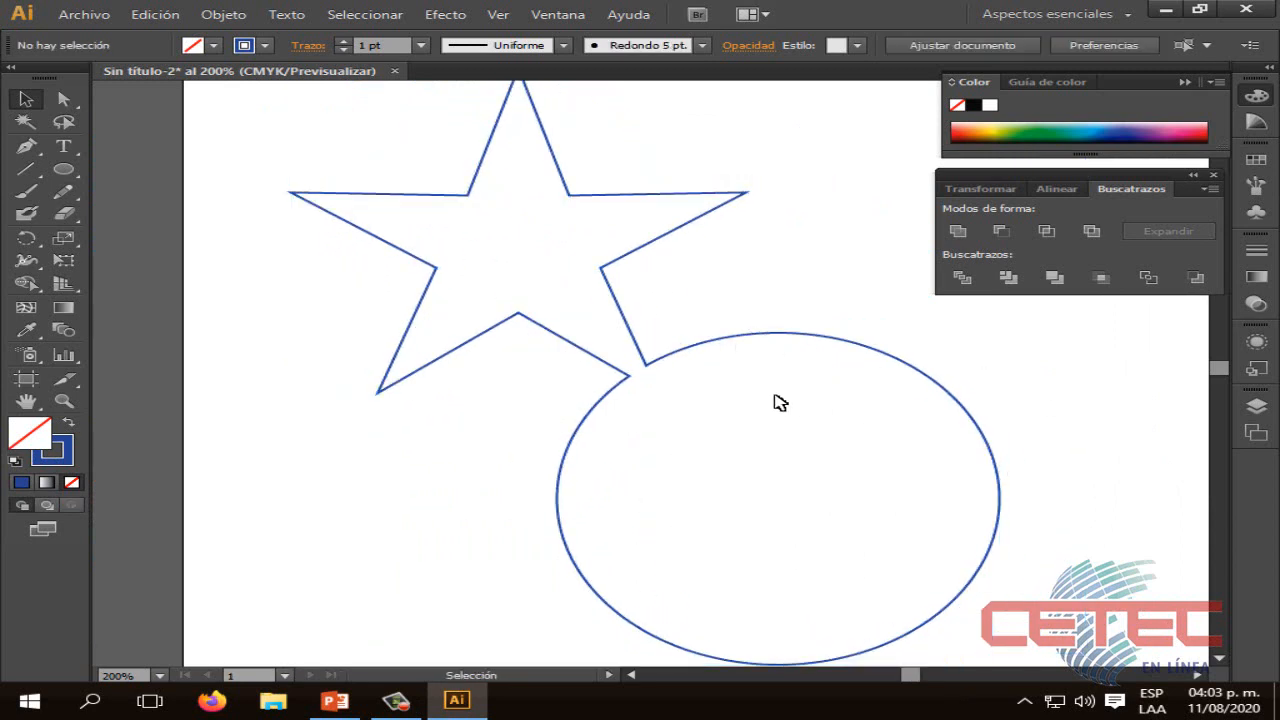
With Direct Selection, pull apart the two anchor points where the star meets the ellipse, and bring them back close together
click(706, 342)
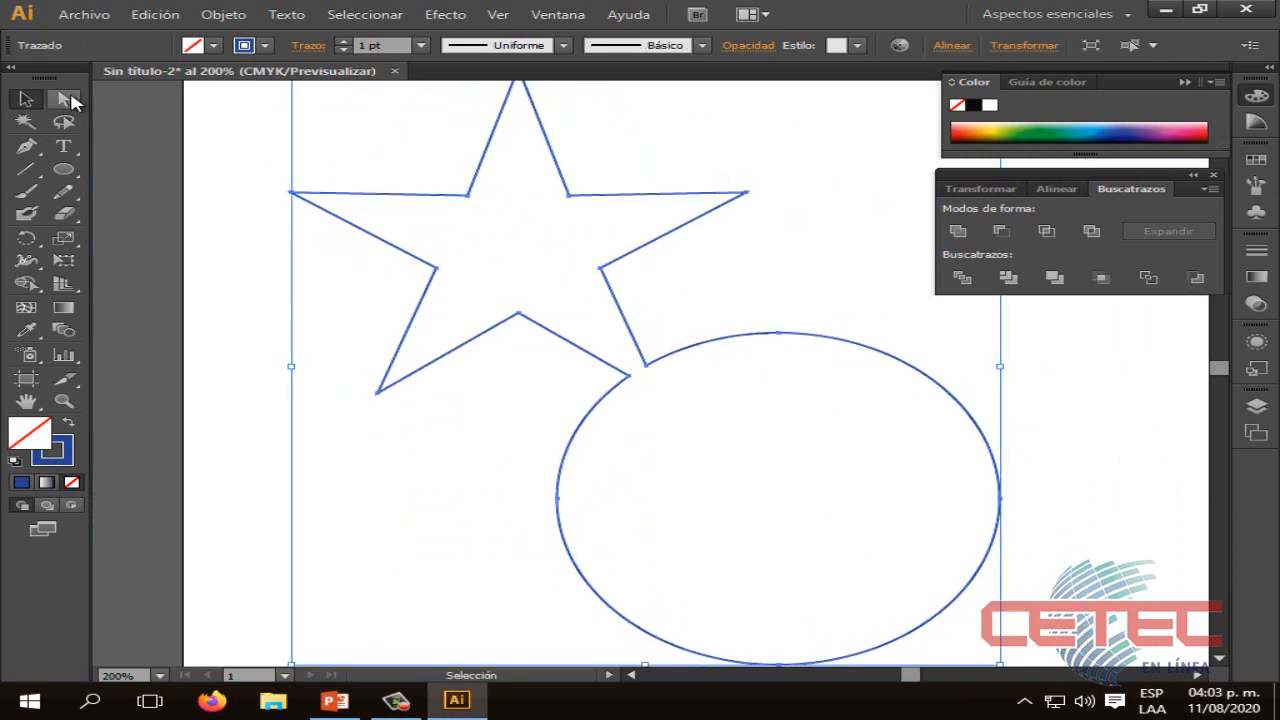
click(63, 98)
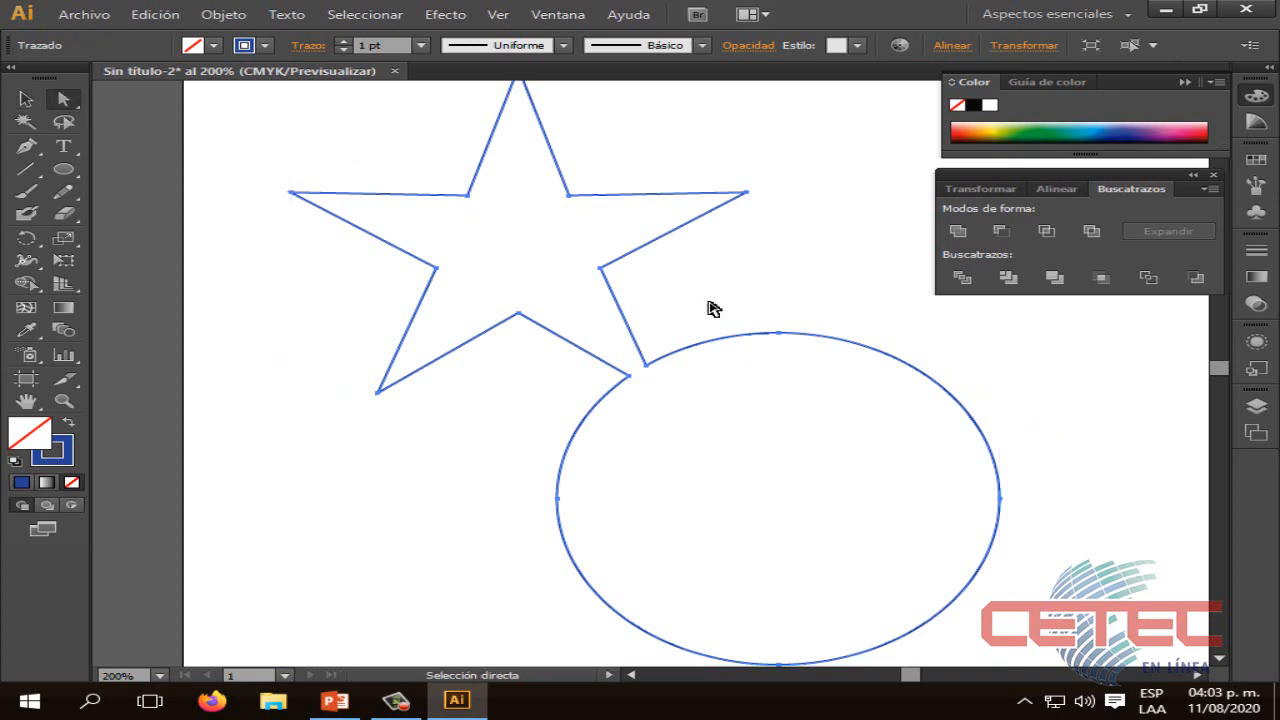
click(640, 366)
click(646, 368)
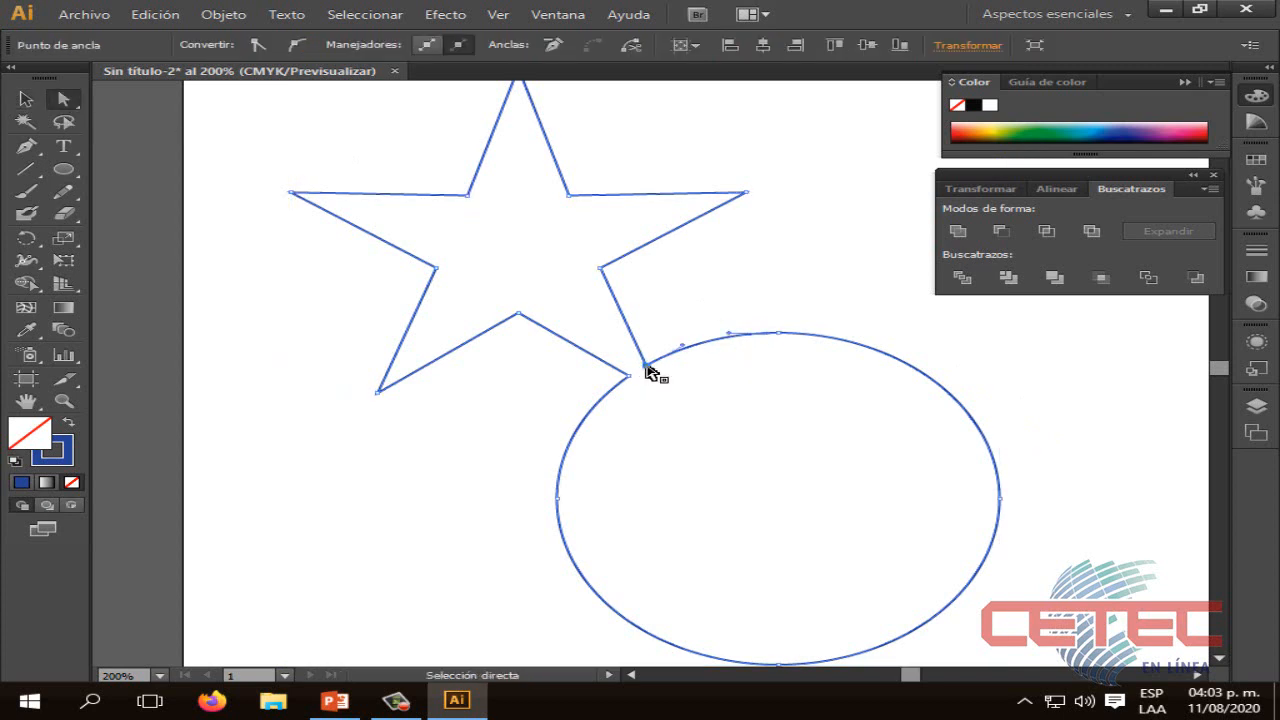
drag(646, 368, 594, 394)
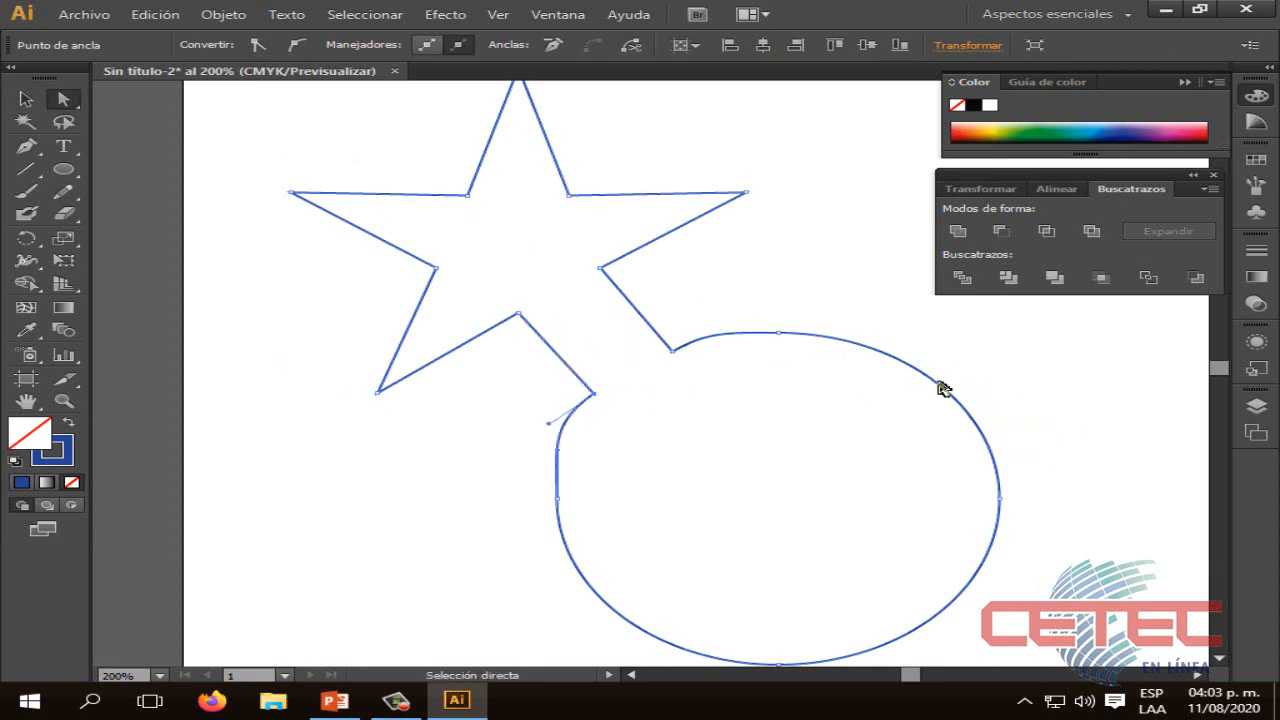
click(930, 384)
drag(674, 352, 634, 383)
click(806, 304)
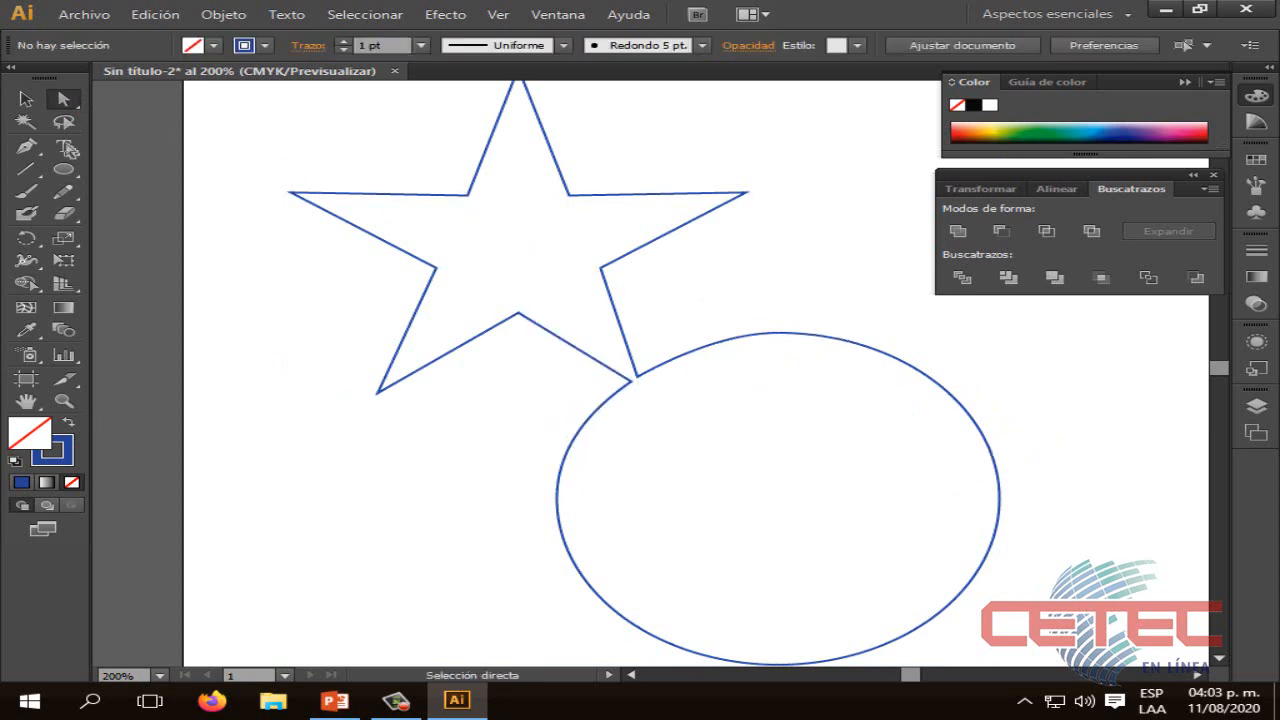
Undo the edits back past the Unite operation to restore the separate red star and blue ellipse
key(ctrl)
scroll(726, 286, right, 2)
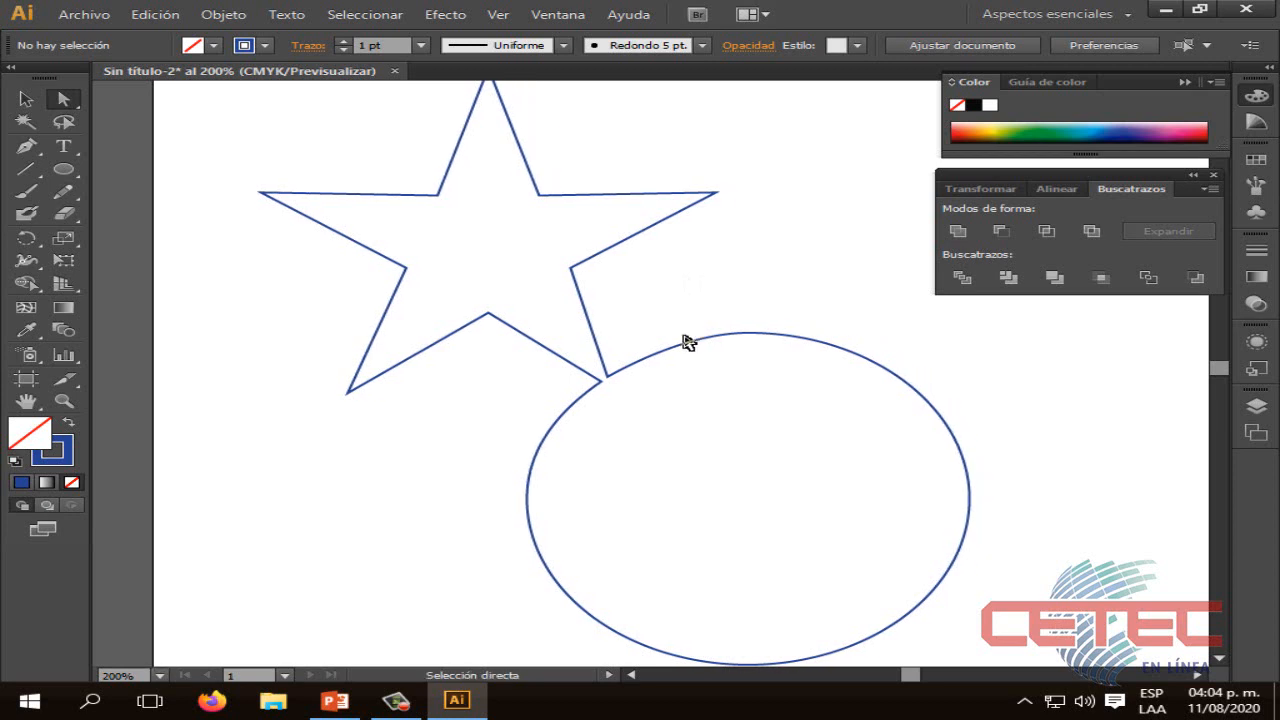
scroll(548, 408, right, 1)
scroll(548, 408, right, 1)
scroll(545, 402, down, 5)
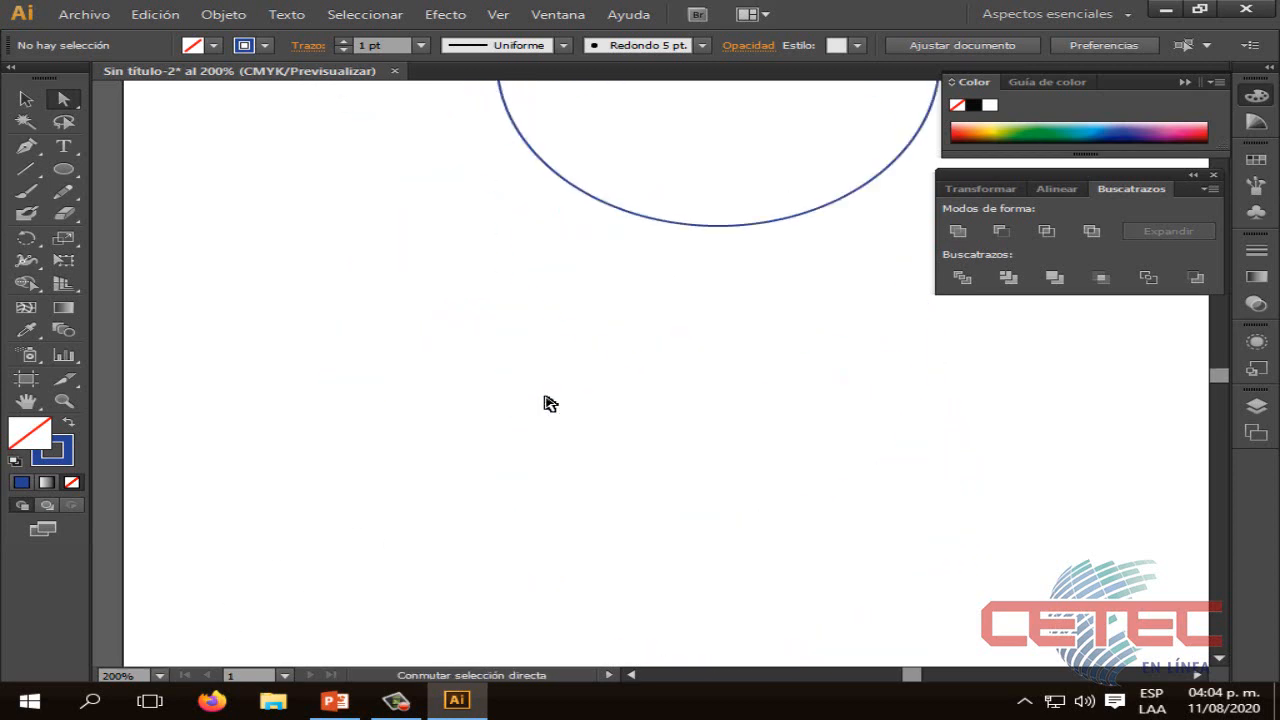
scroll(545, 402, up, 7)
ctrl+click(548, 402)
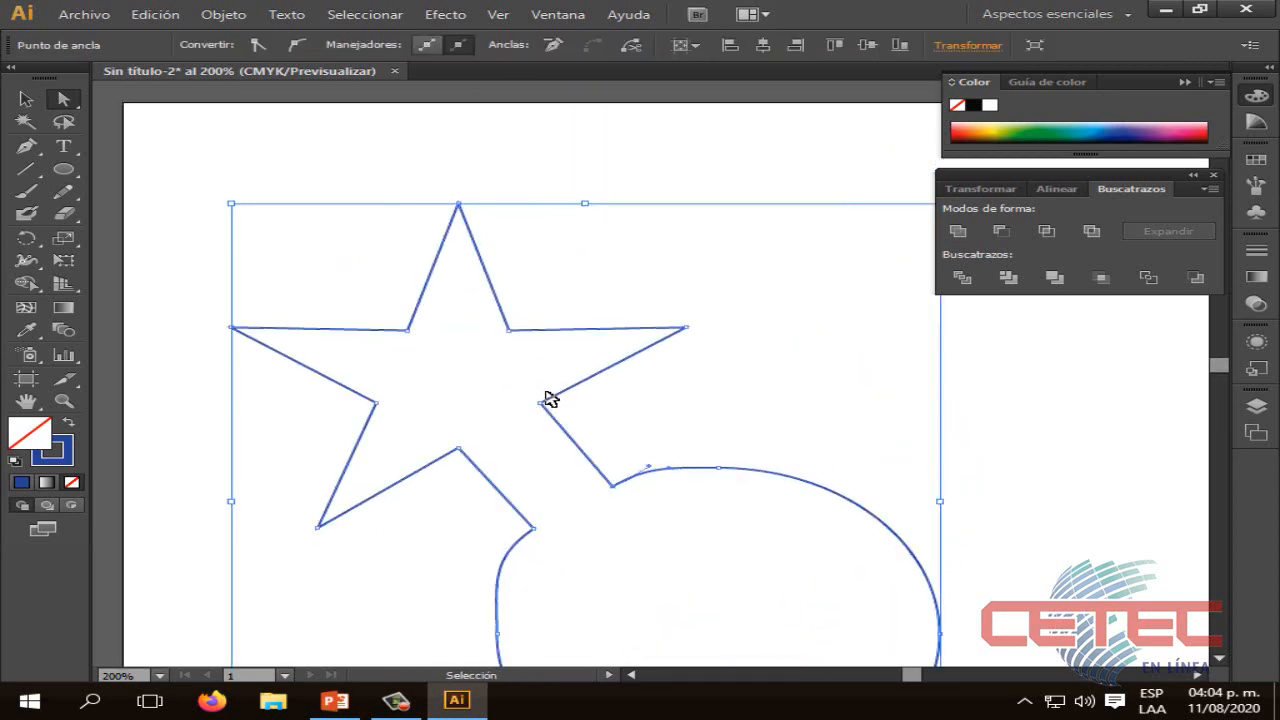
scroll(548, 395, left, 4)
key(shift+x)
scroll(548, 395, up, 1)
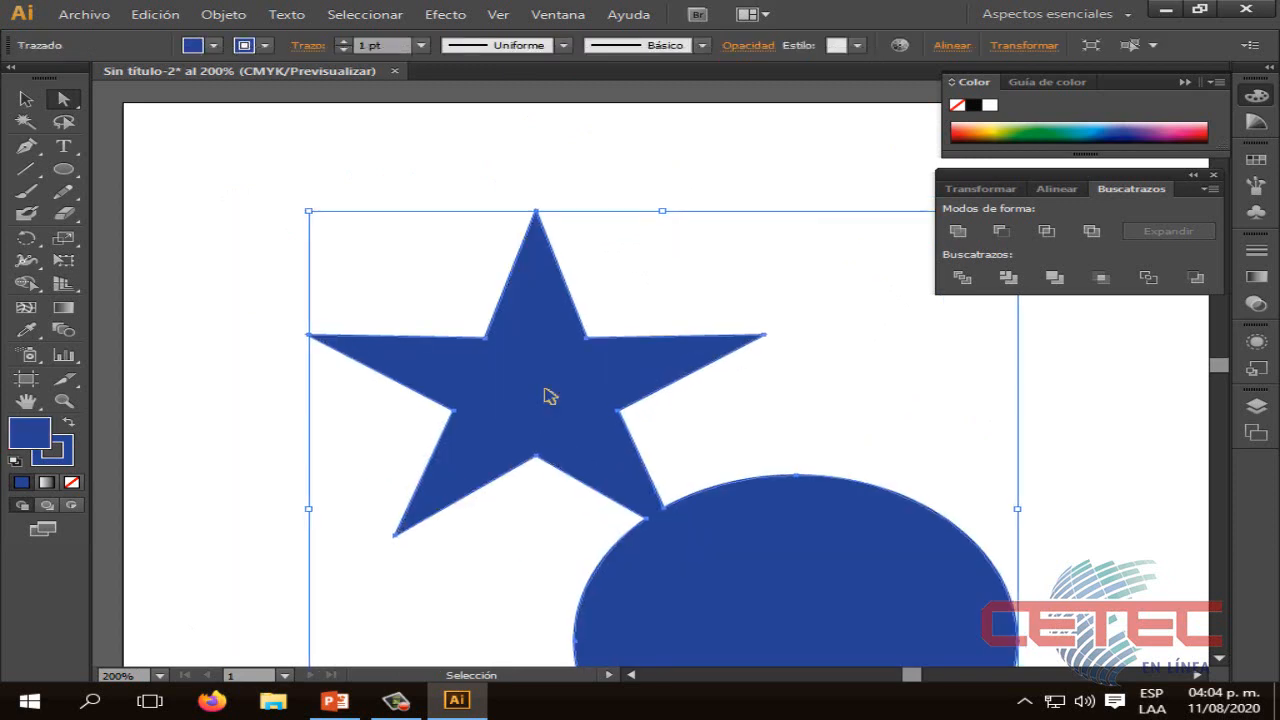
scroll(548, 395, left, 10)
scroll(548, 395, right, 12)
key(ctrl+z)
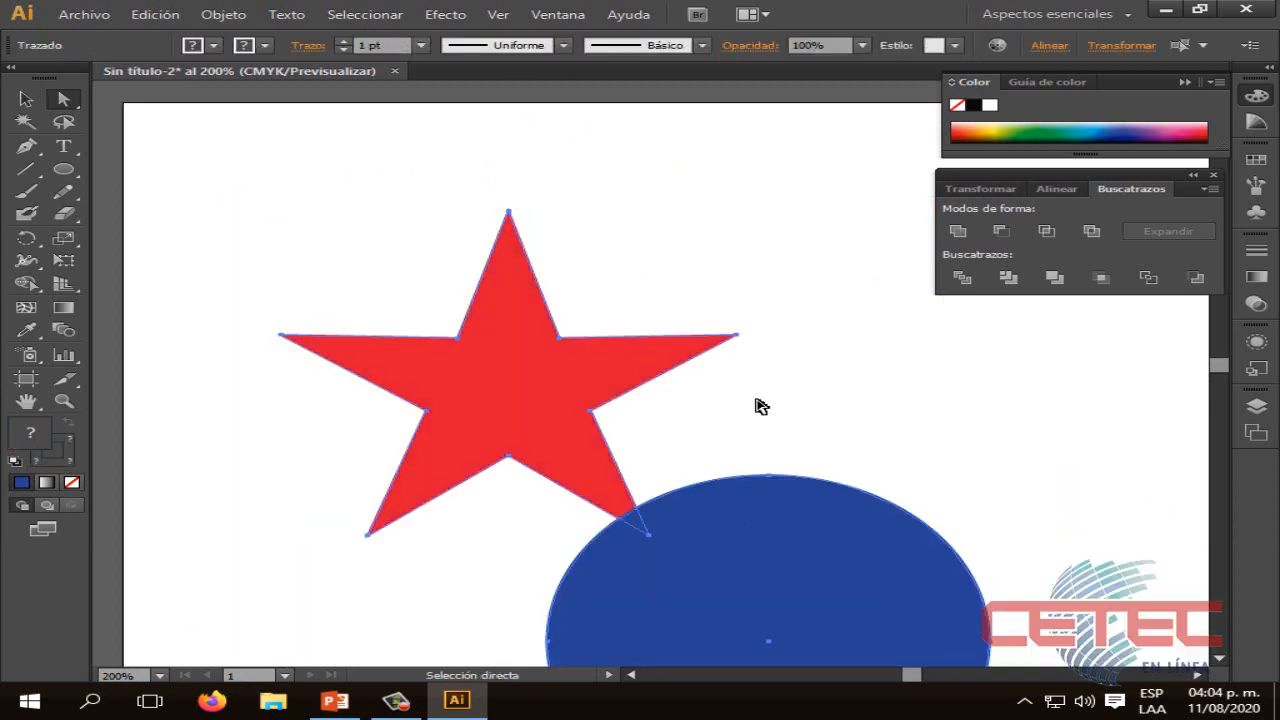
click(855, 421)
scroll(677, 366, down, 1)
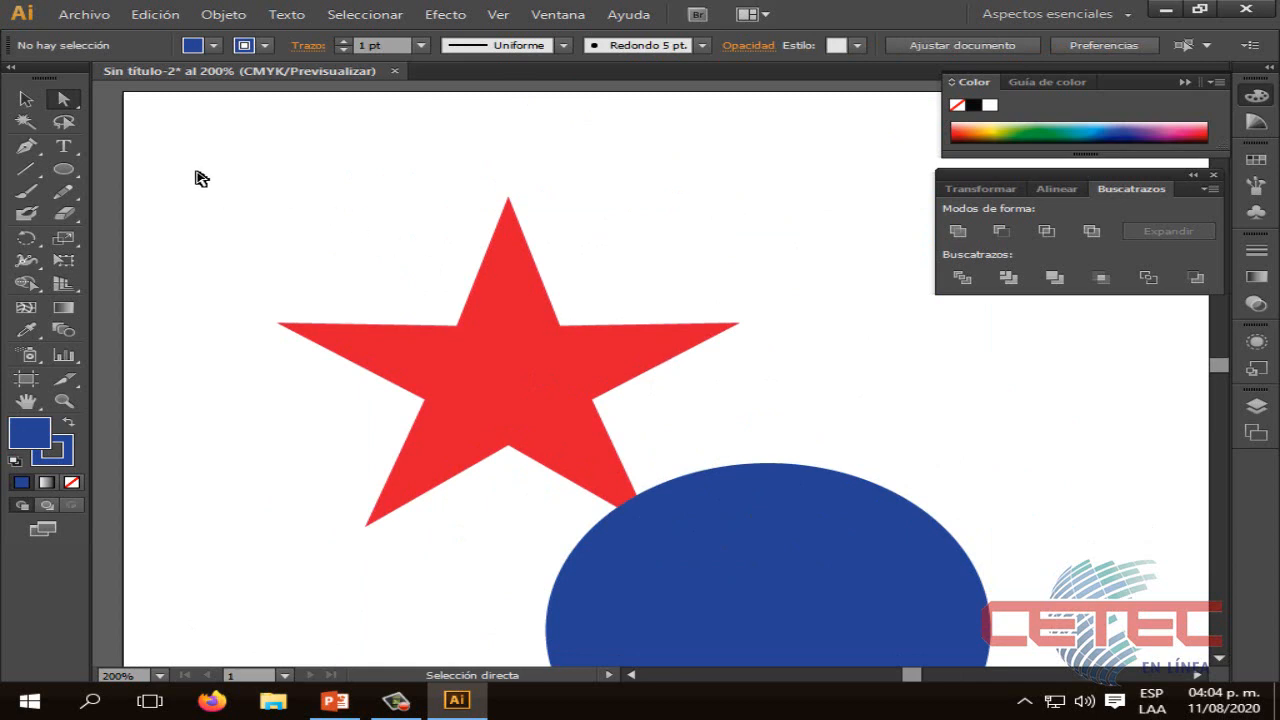
Move the blue ellipse up and to the left so that it covers most of the red star
click(24, 99)
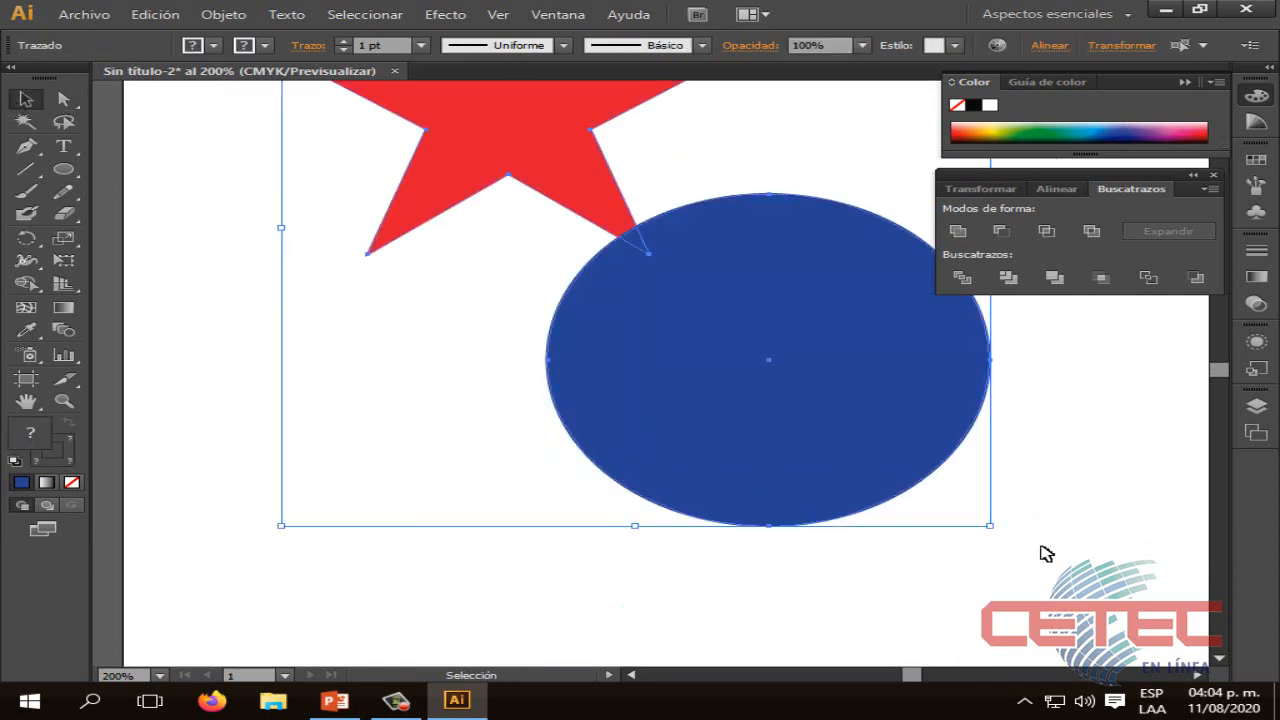
scroll(1030, 549, up, 4)
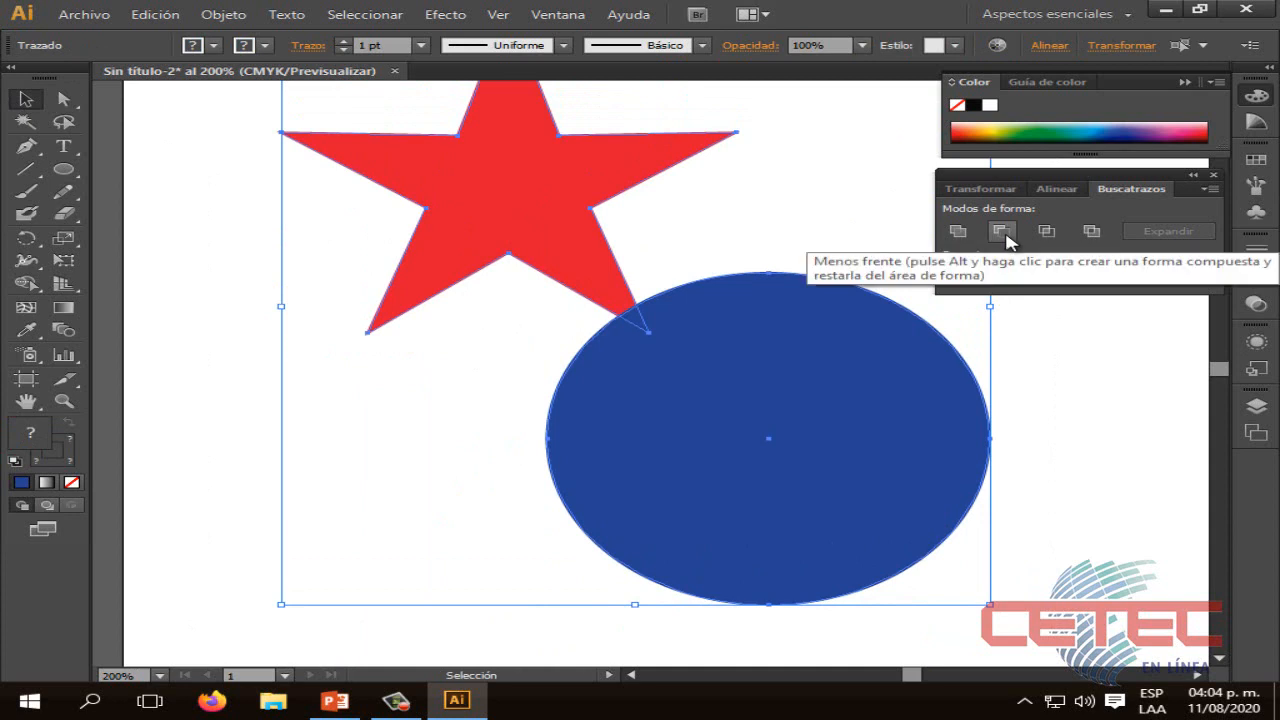
click(1152, 403)
scroll(1040, 445, up, 2)
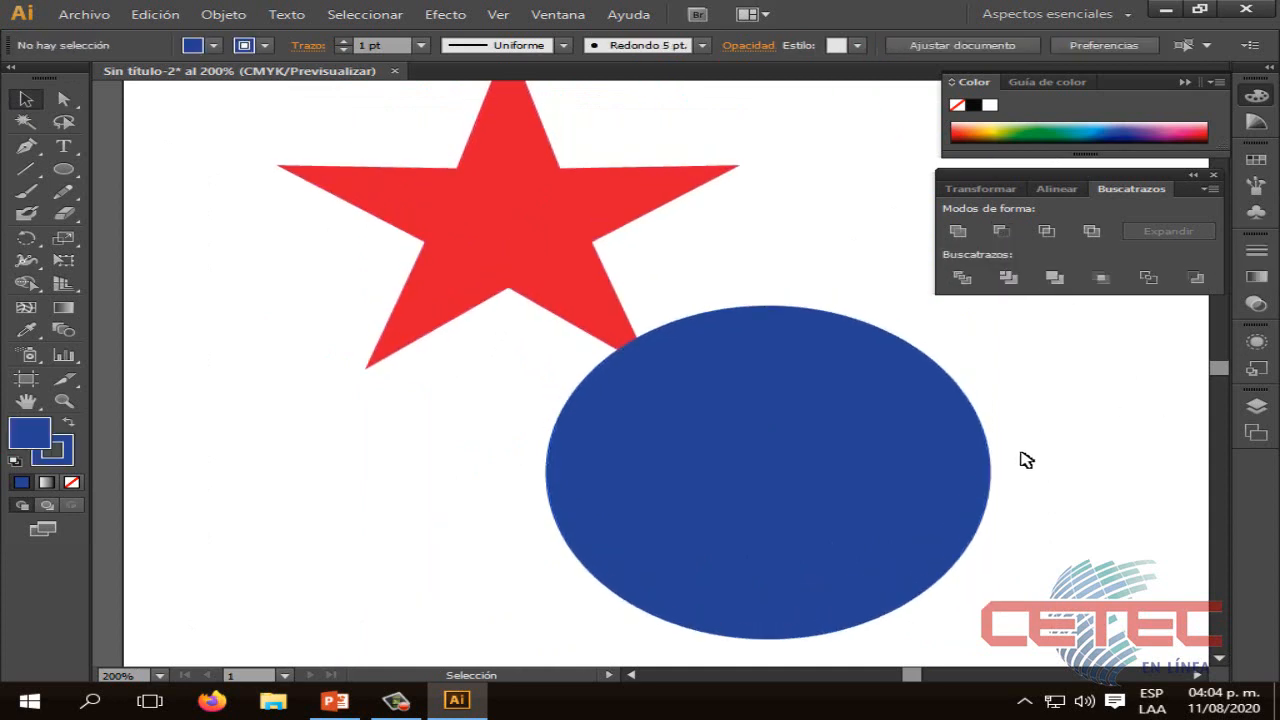
drag(871, 471, 692, 315)
click(924, 476)
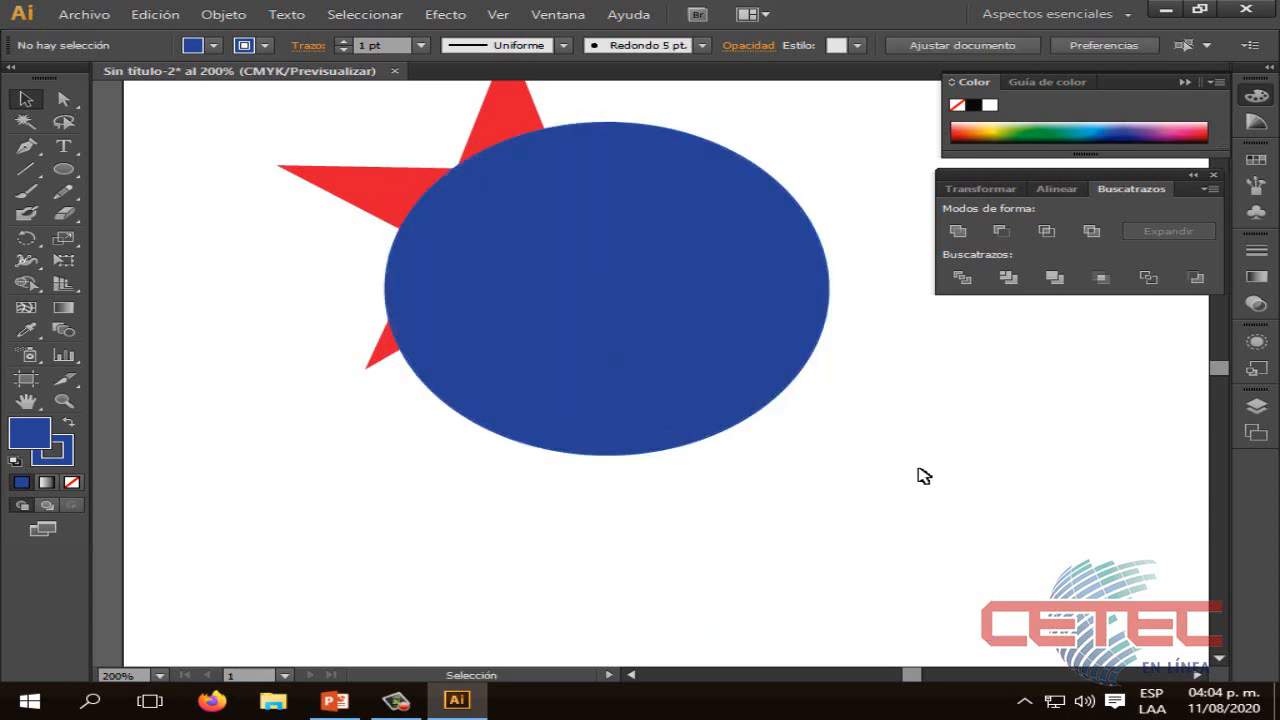
Subtract the ellipse from the star with the Menos frente shape mode, inspect the remaining pieces, and undo the subtraction
scroll(924, 476, up, 3)
drag(894, 558, 220, 104)
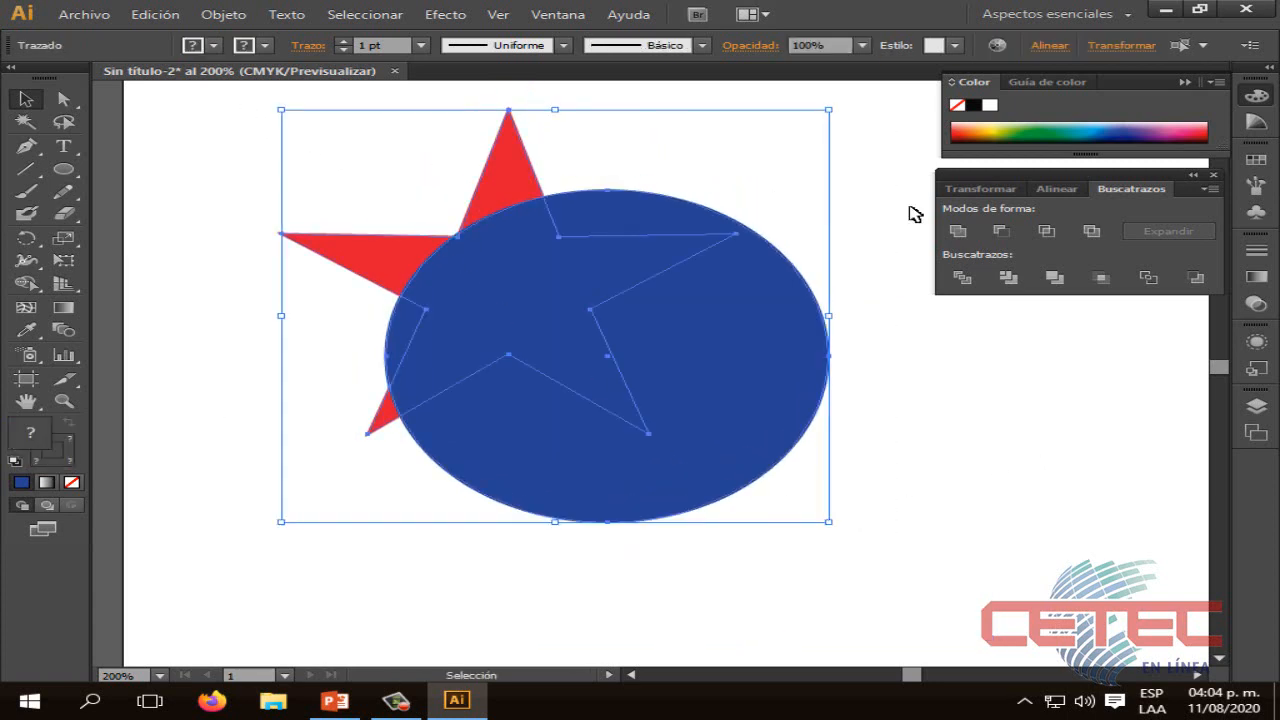
click(1001, 231)
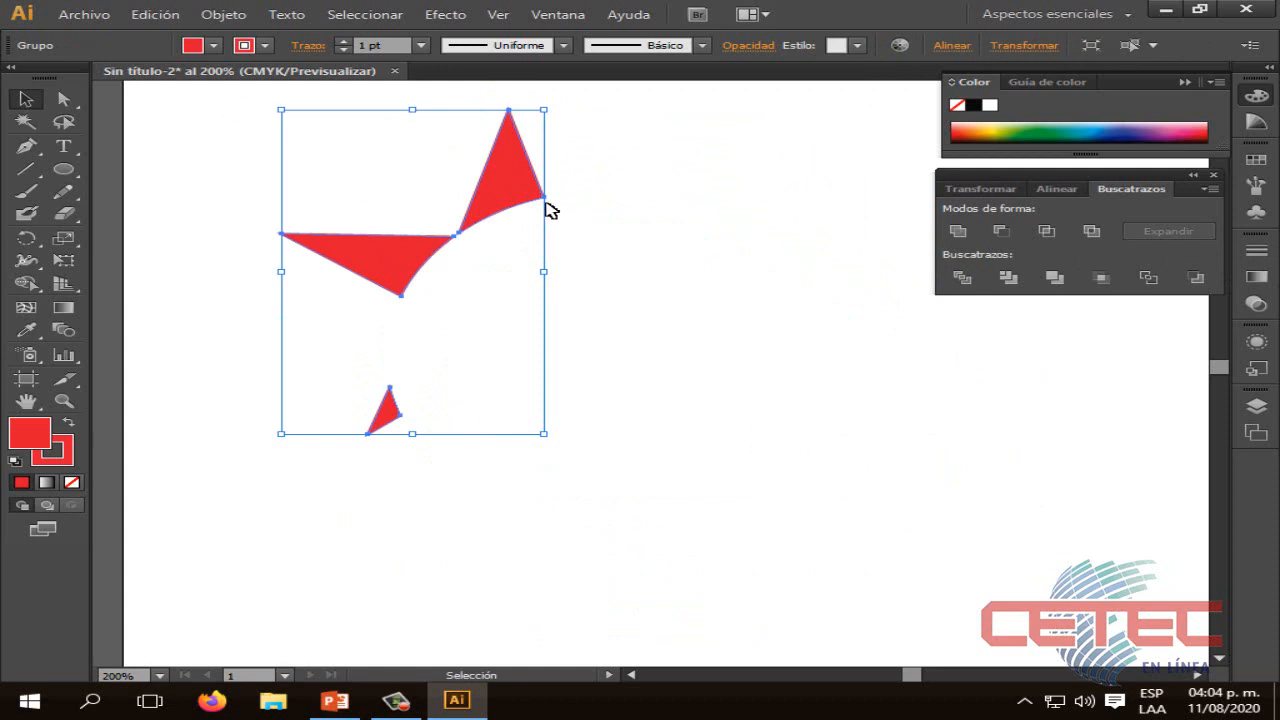
click(642, 264)
click(503, 206)
click(669, 320)
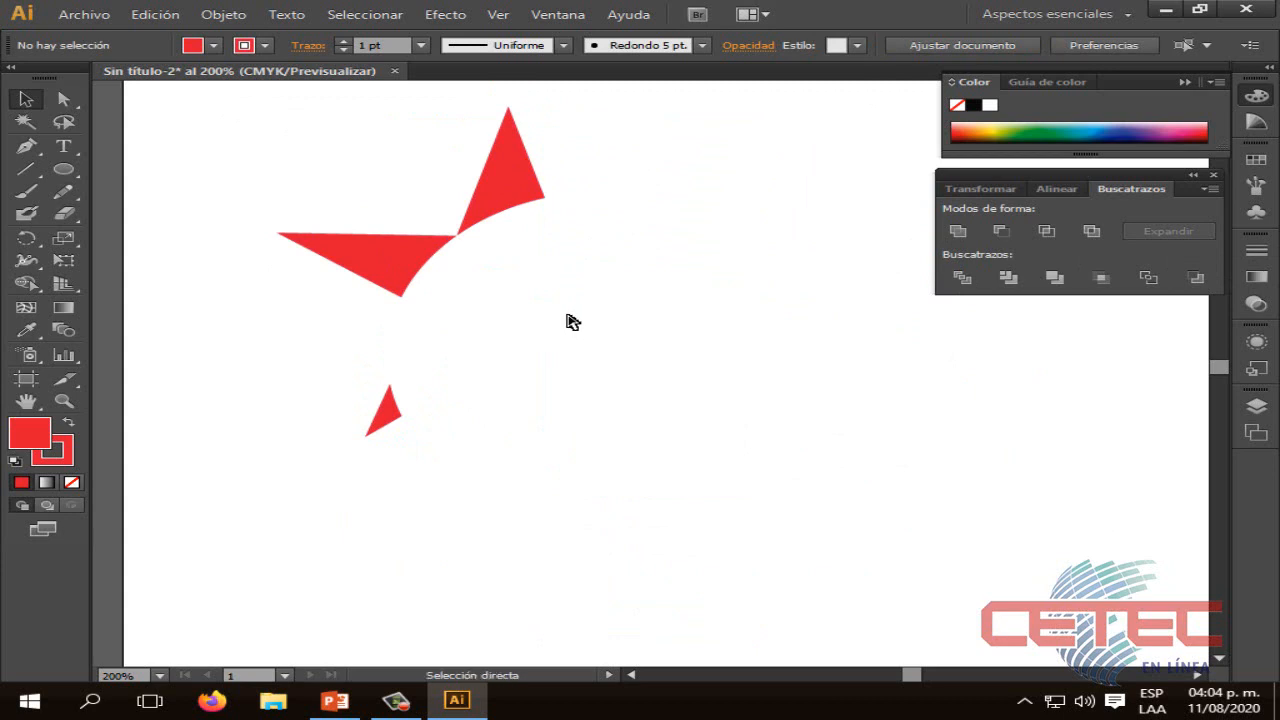
key(ctrl+z)
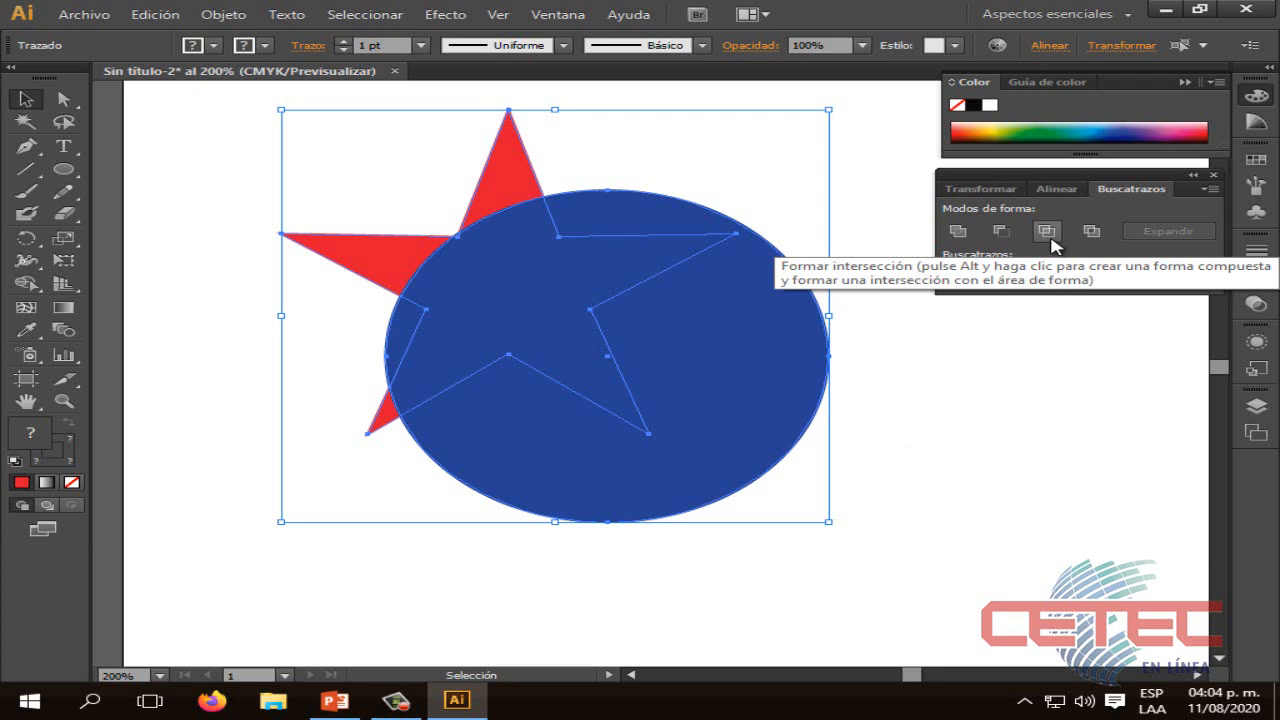
Move the blue ellipse to the right to uncover the star's left half, and select both shapes
click(949, 440)
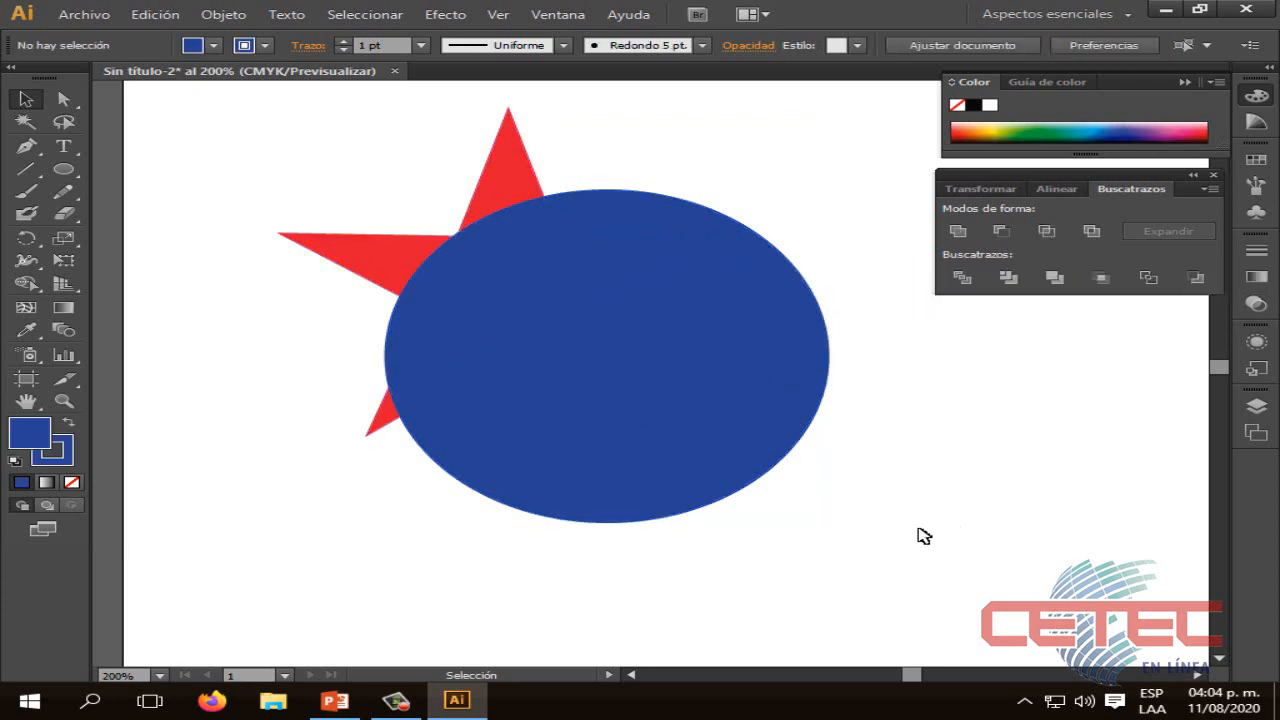
drag(257, 129, 212, 92)
click(895, 440)
drag(686, 428, 790, 433)
click(1103, 465)
drag(1025, 612, 241, 212)
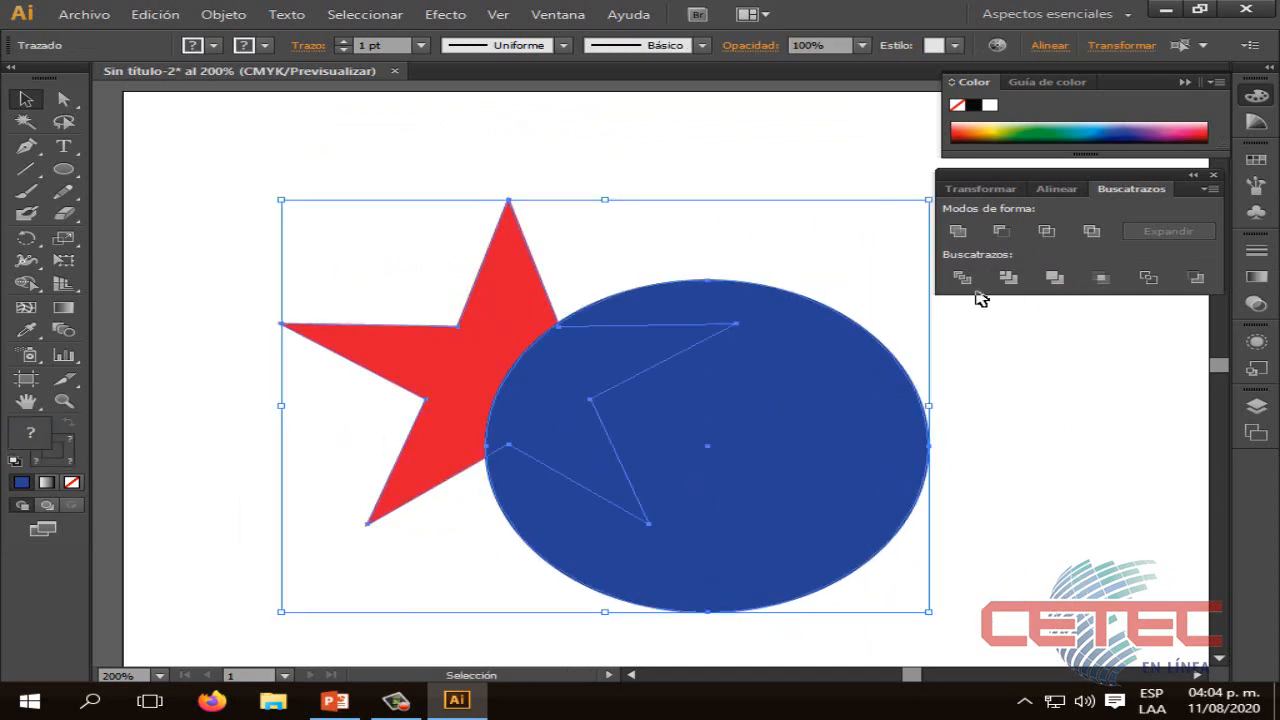
Intersect the star and the ellipse with the Formar intersección shape mode, inspect the resulting shape, and undo the intersection
click(1047, 232)
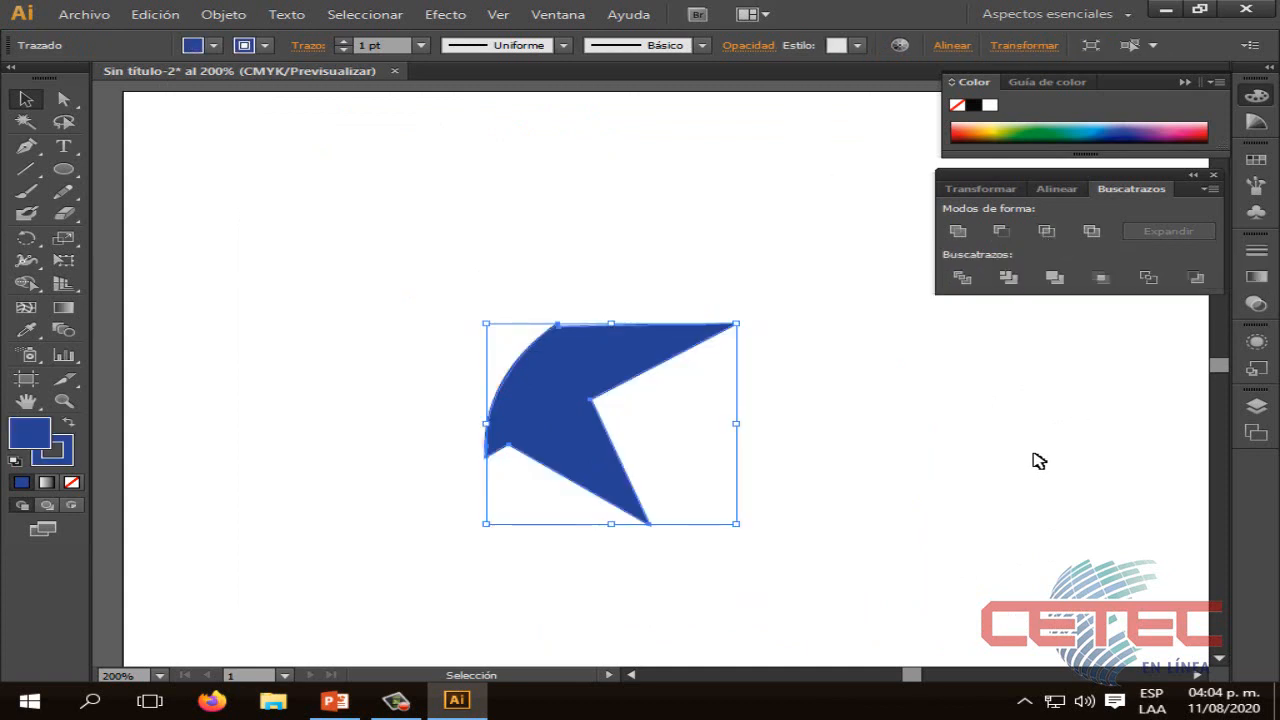
click(622, 410)
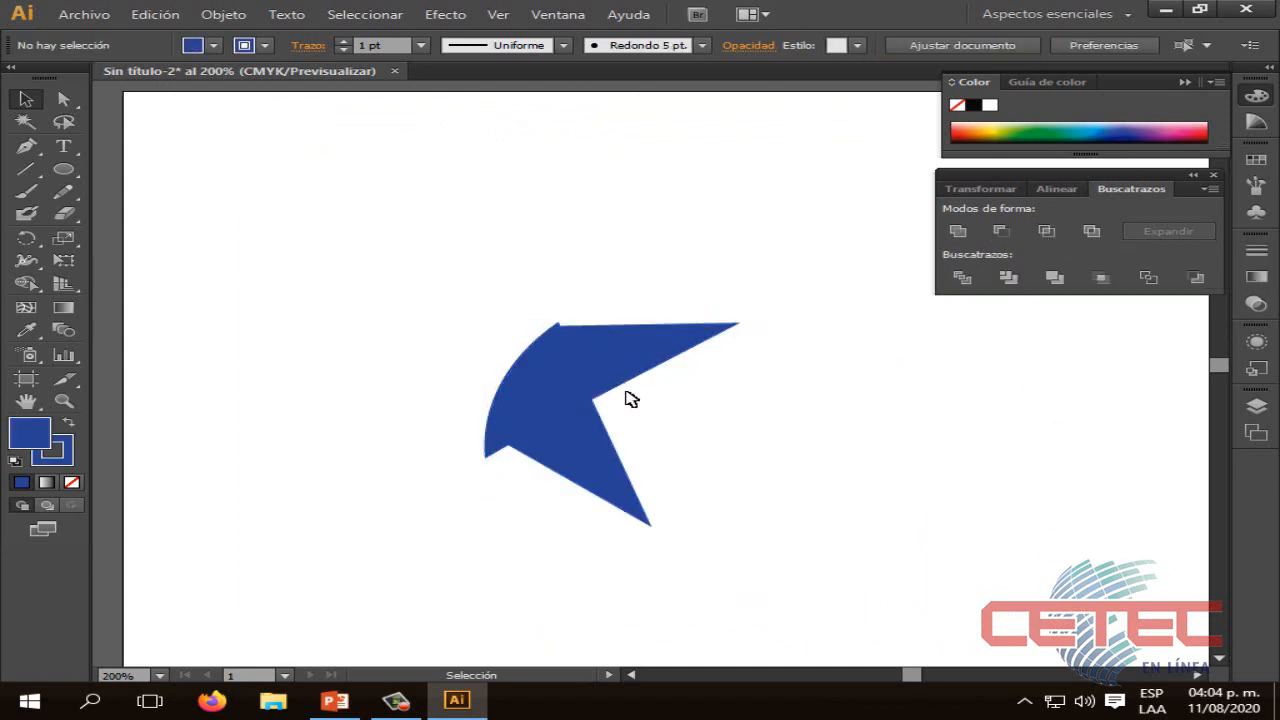
click(590, 383)
click(620, 420)
click(584, 383)
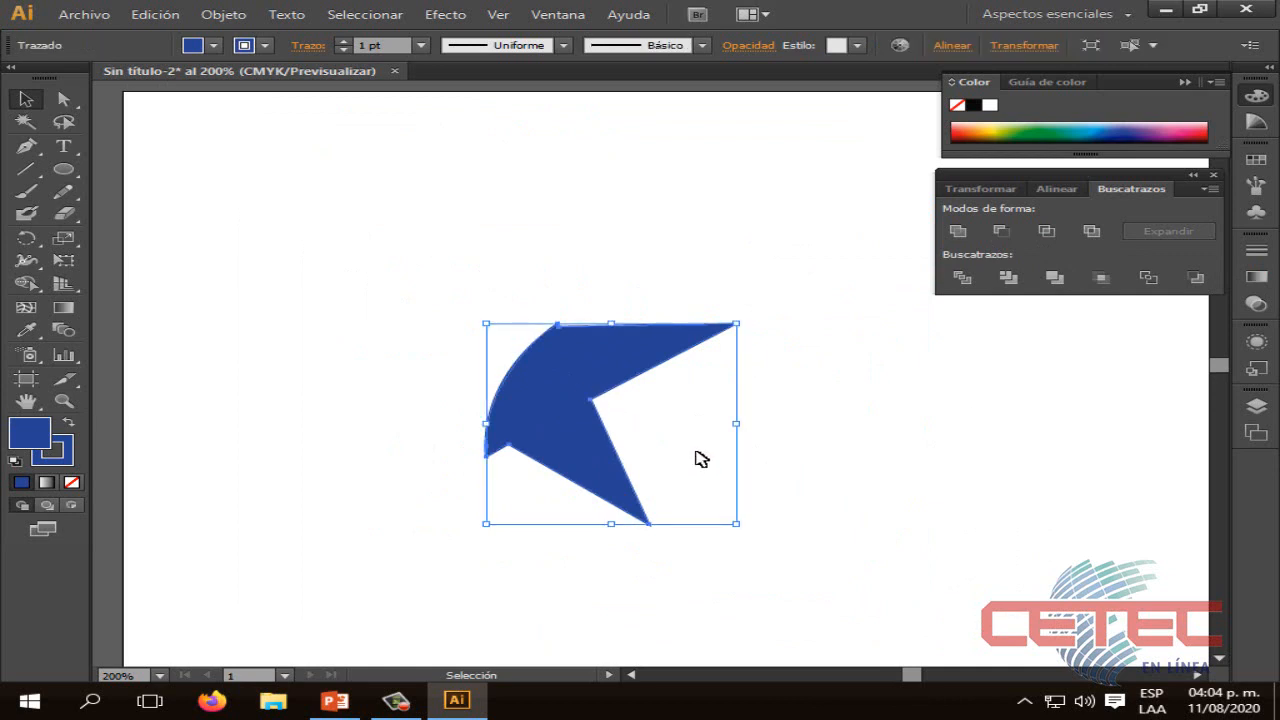
click(887, 518)
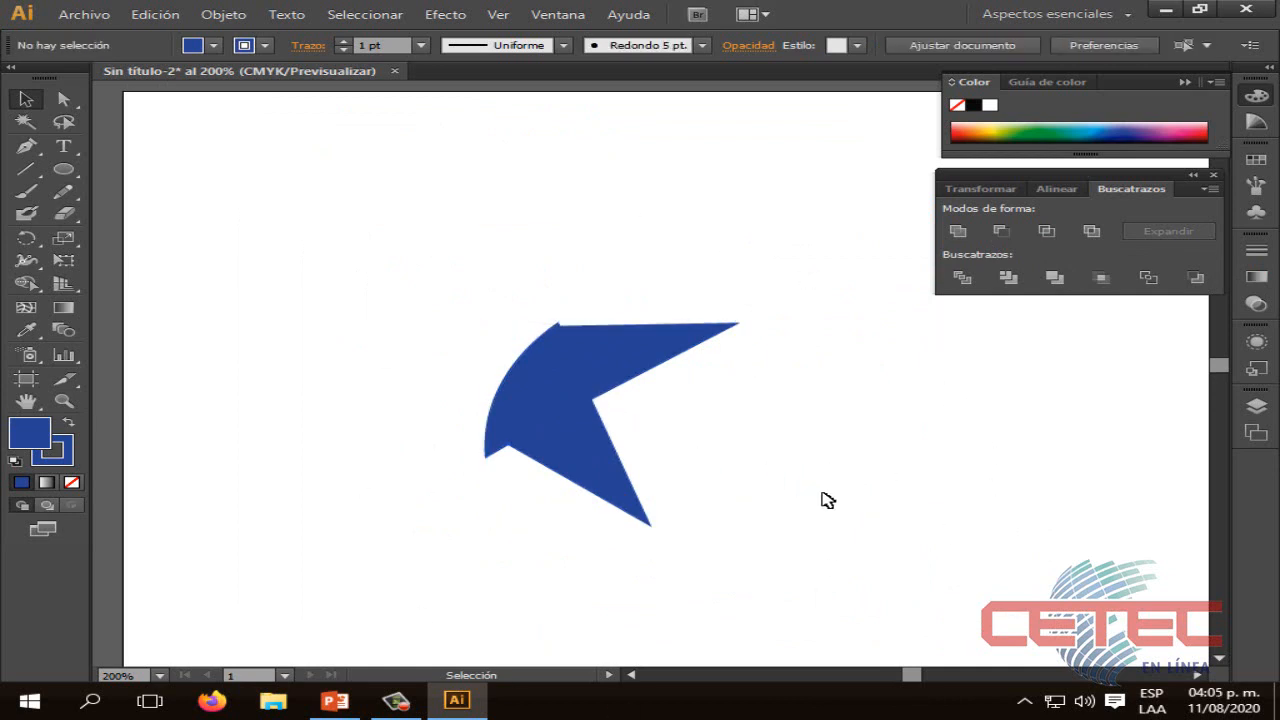
key(ctrl+z)
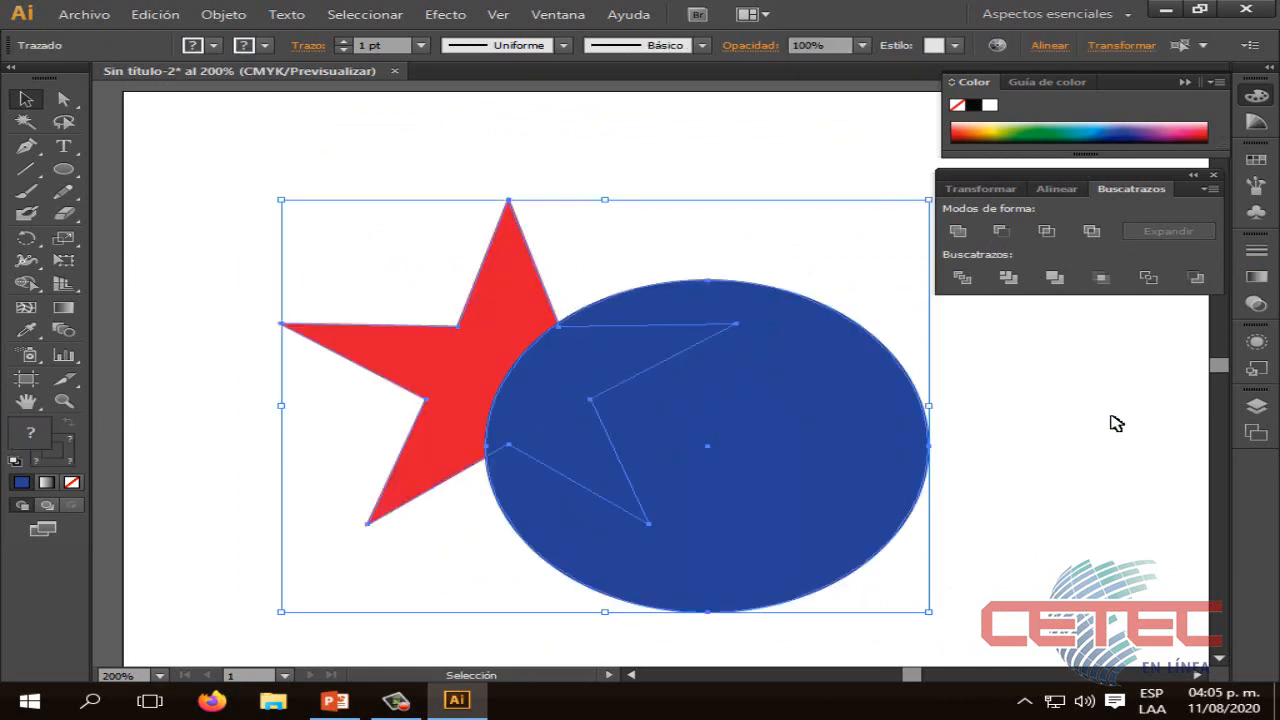
Cut out the star and ellipse's overlap with the Exclude shape mode, and move the combined shape slightly up and left
click(1095, 234)
click(1027, 474)
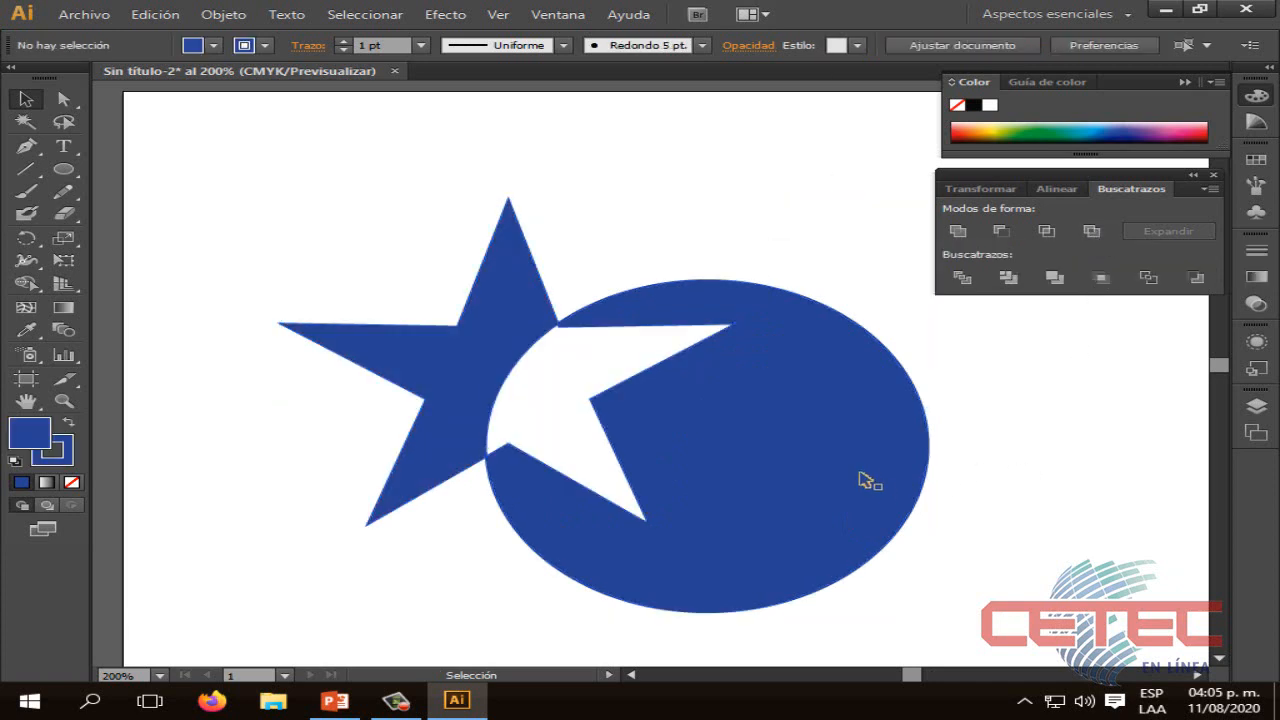
drag(863, 480, 816, 440)
click(966, 451)
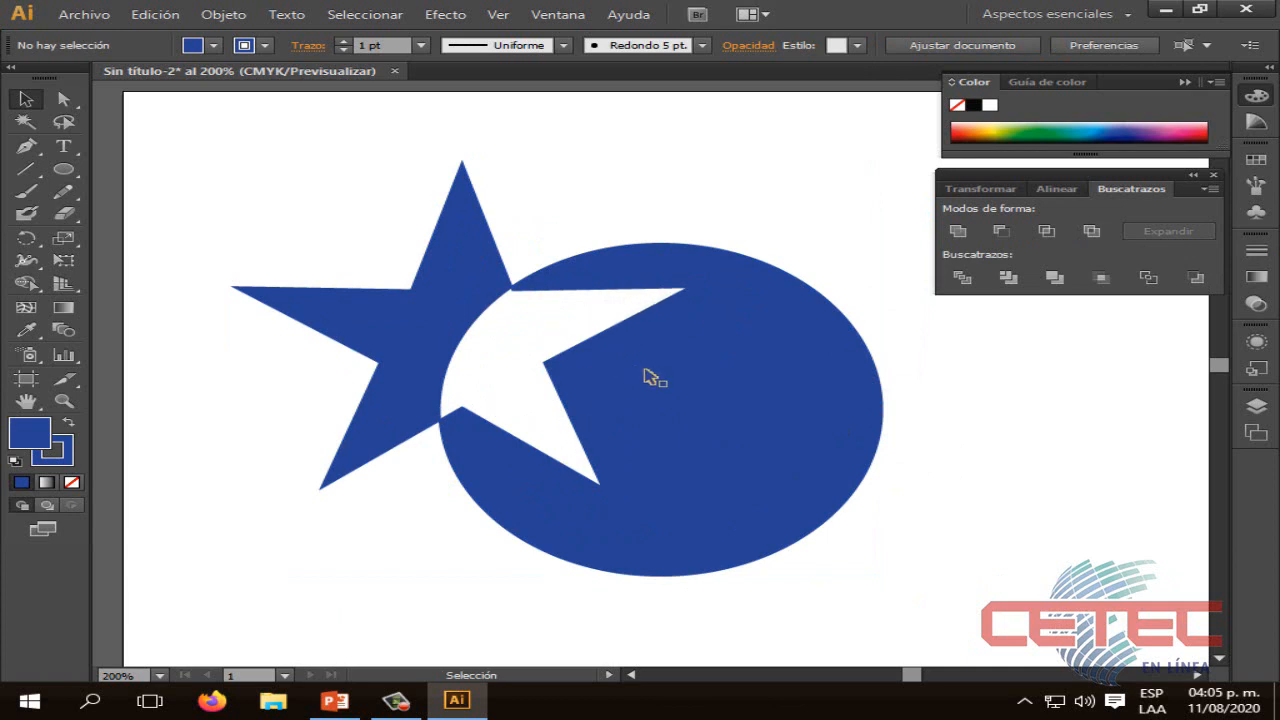
Shift the combined star-and-ellipse shape slightly right to inspect the cut-out overlap
drag(654, 374, 745, 390)
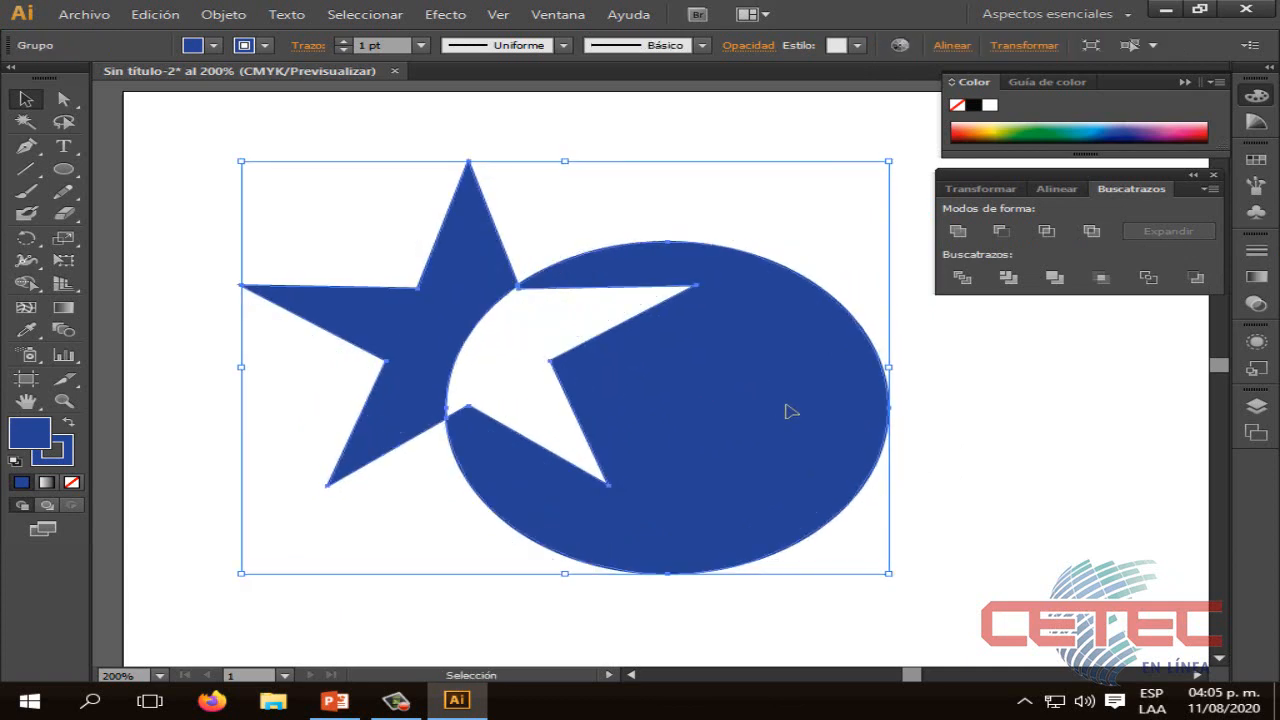
drag(632, 392, 676, 390)
drag(831, 419, 795, 415)
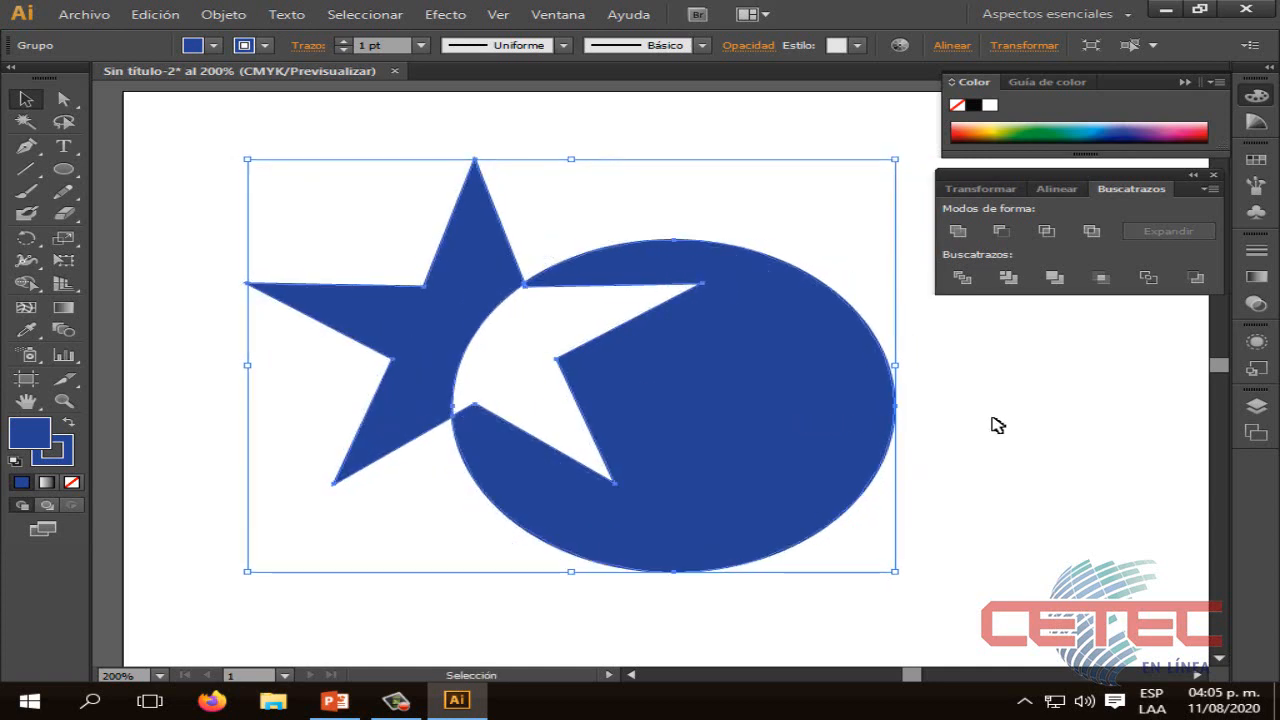
Undo the recent moves and the Exclude operation, and move the red star and blue ellipse together up and to the left
click(989, 420)
key(ctrl+z)
key(ctrl+z)
key(ctrl+z)
key(ctrl+z)
key(ctrl+z)
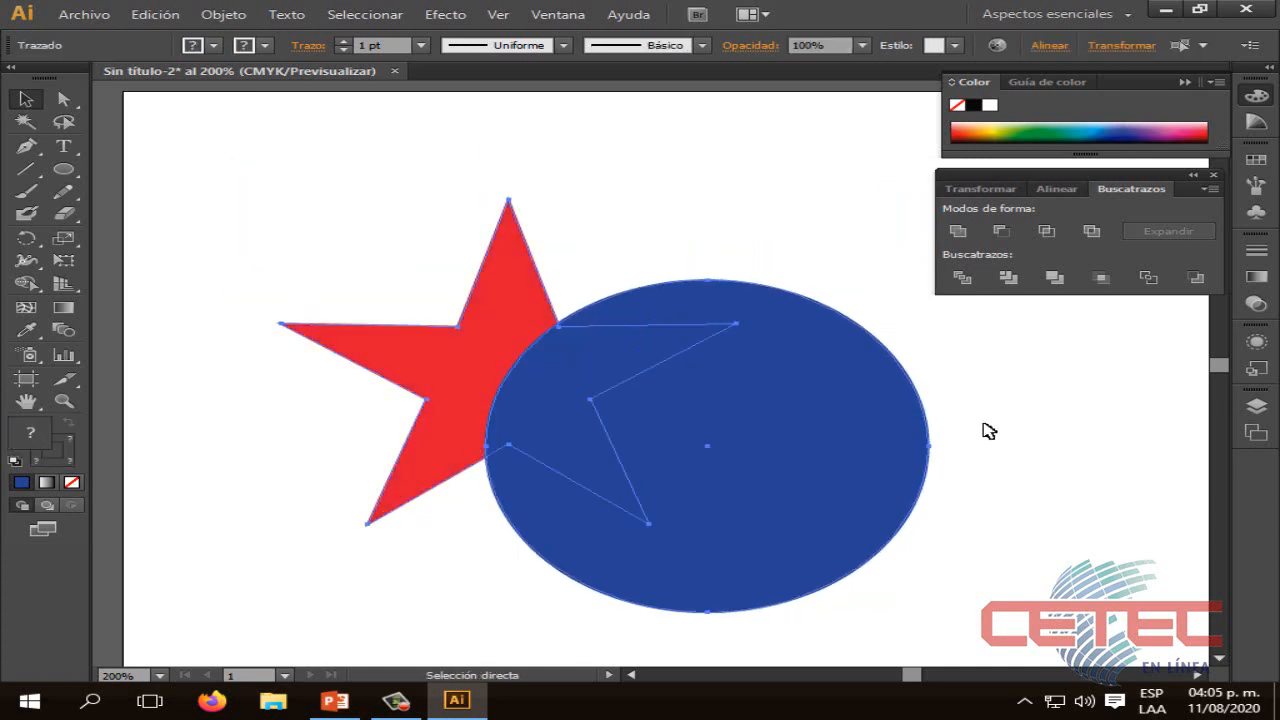
drag(860, 445, 785, 371)
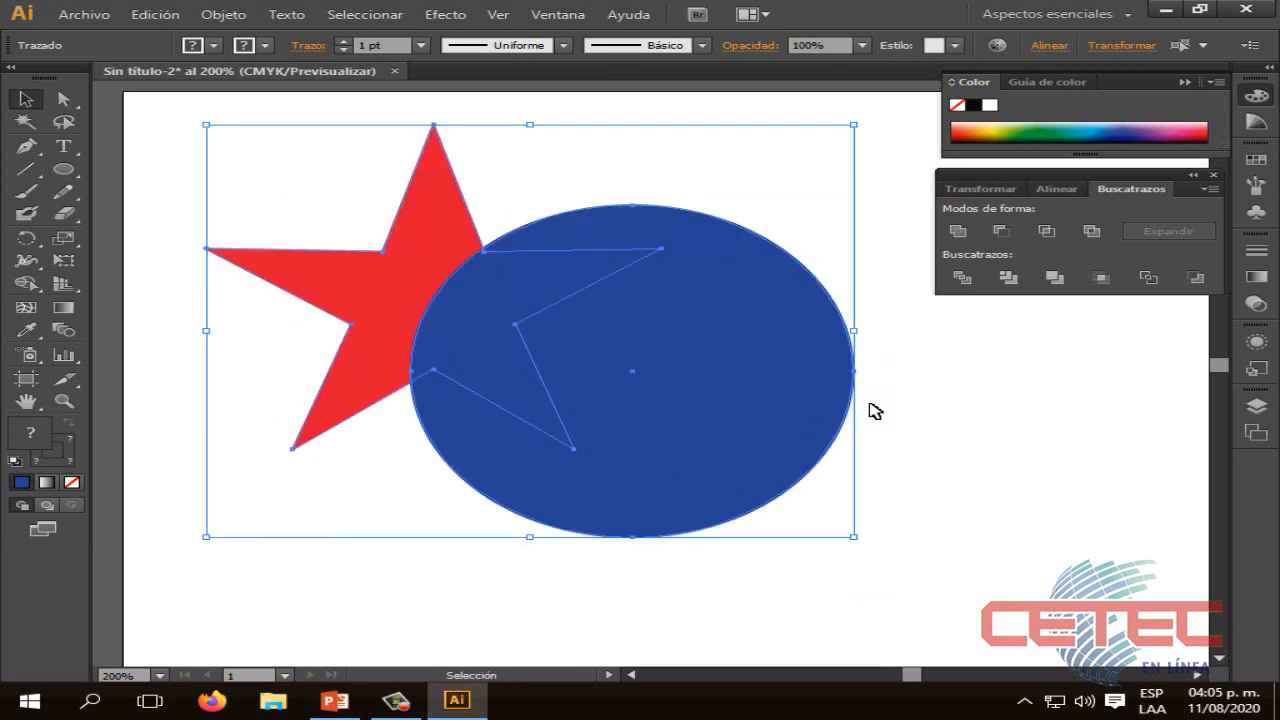
click(960, 436)
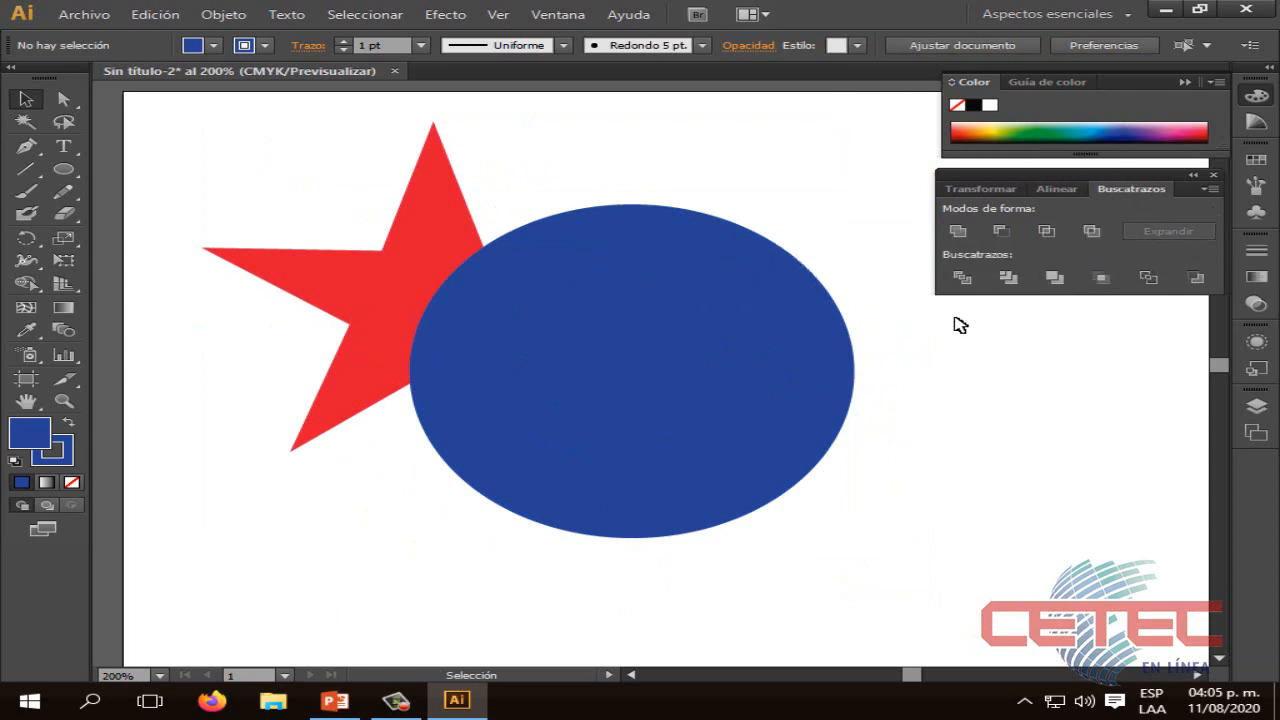
Switch to the PowerPoint presentation and advance to the Buscatrazos slide describing Dividir and Cortar
click(335, 700)
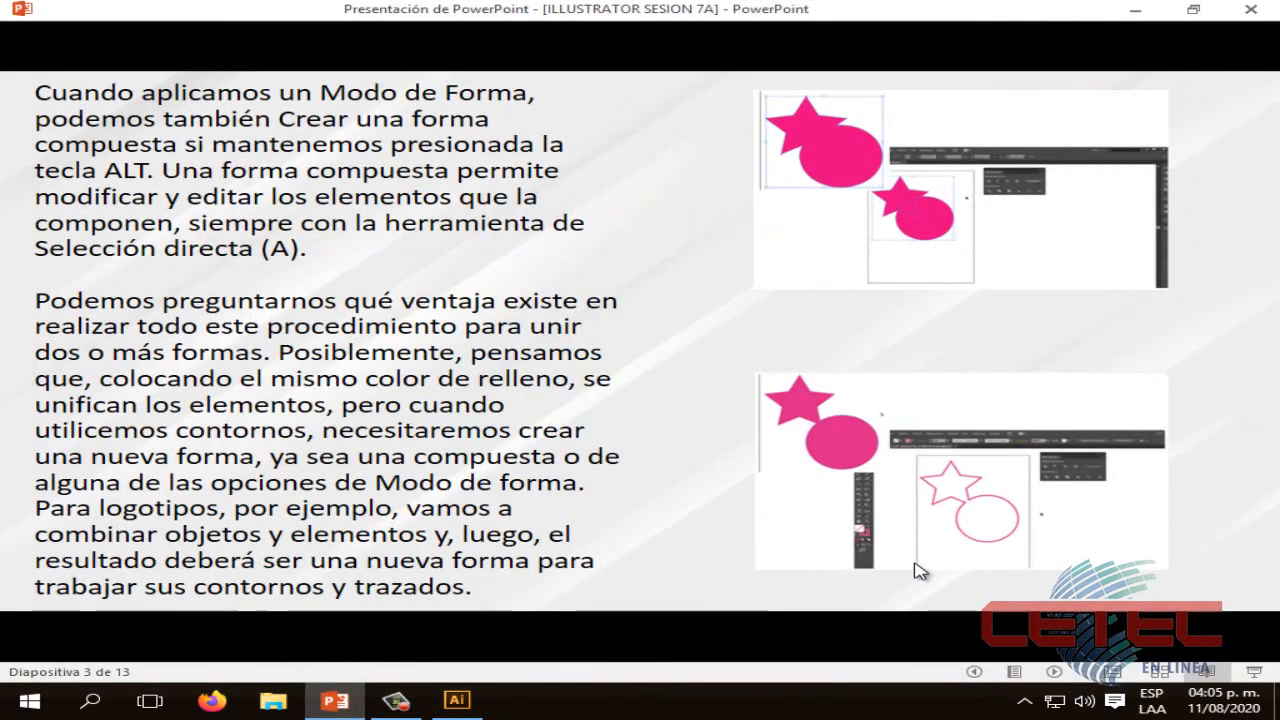
click(771, 506)
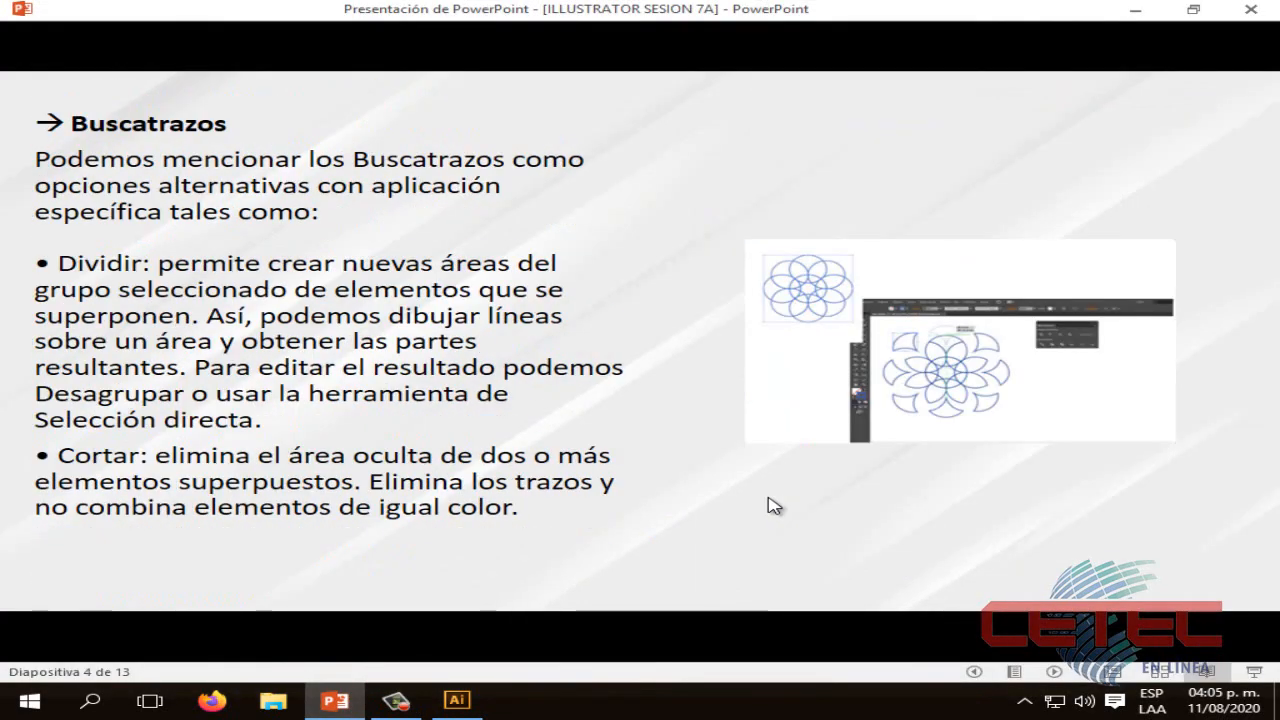
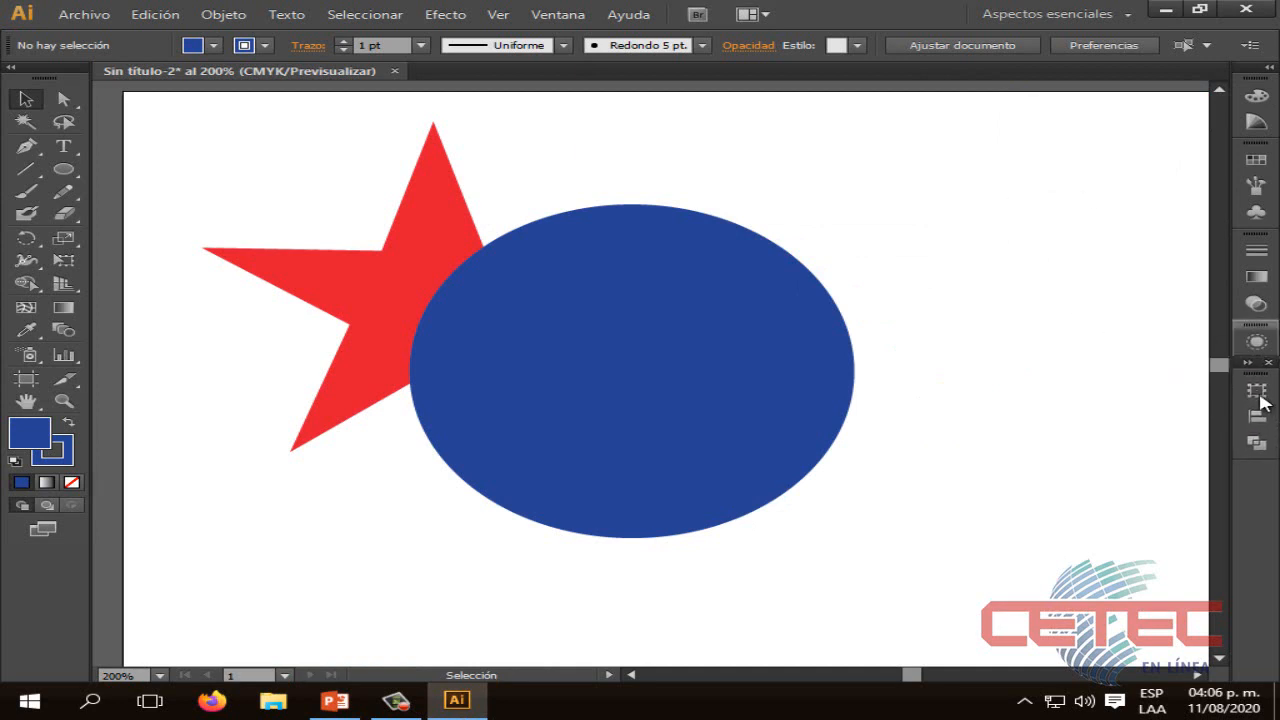
Dock the Transformar, Alinear and Buscatrazos panel group with the collapsed panel icons, and set the document zoom to 100%
drag(1252, 96, 1216, 436)
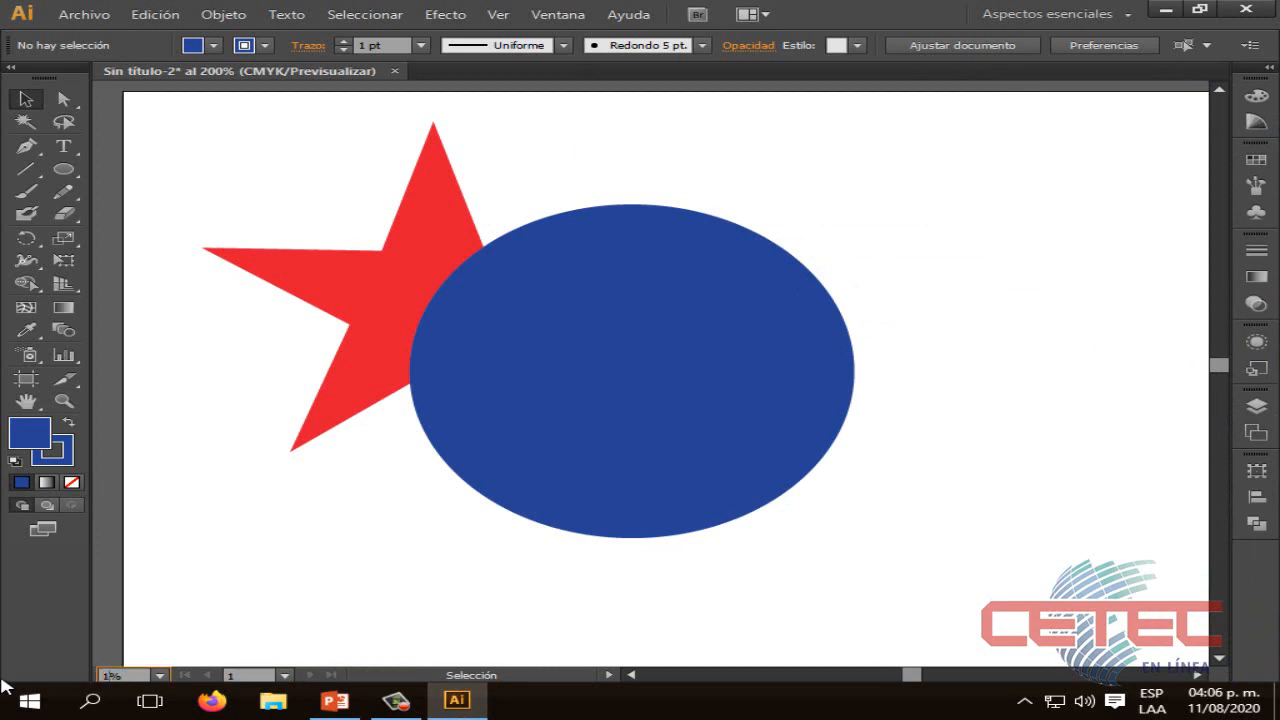
key(Return)
scroll(535, 443, down, 4)
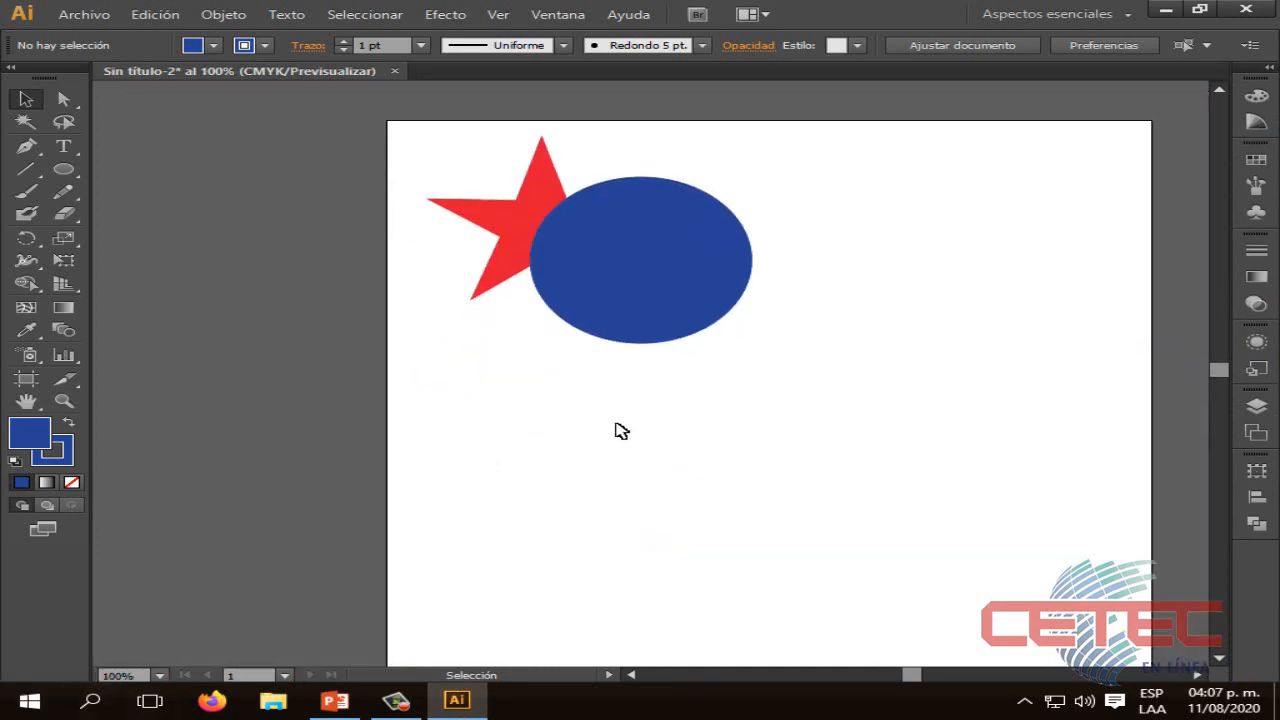
Draw a smaller blue ellipse in the empty area below the large one, and move it up and left
drag(63, 169, 180, 212)
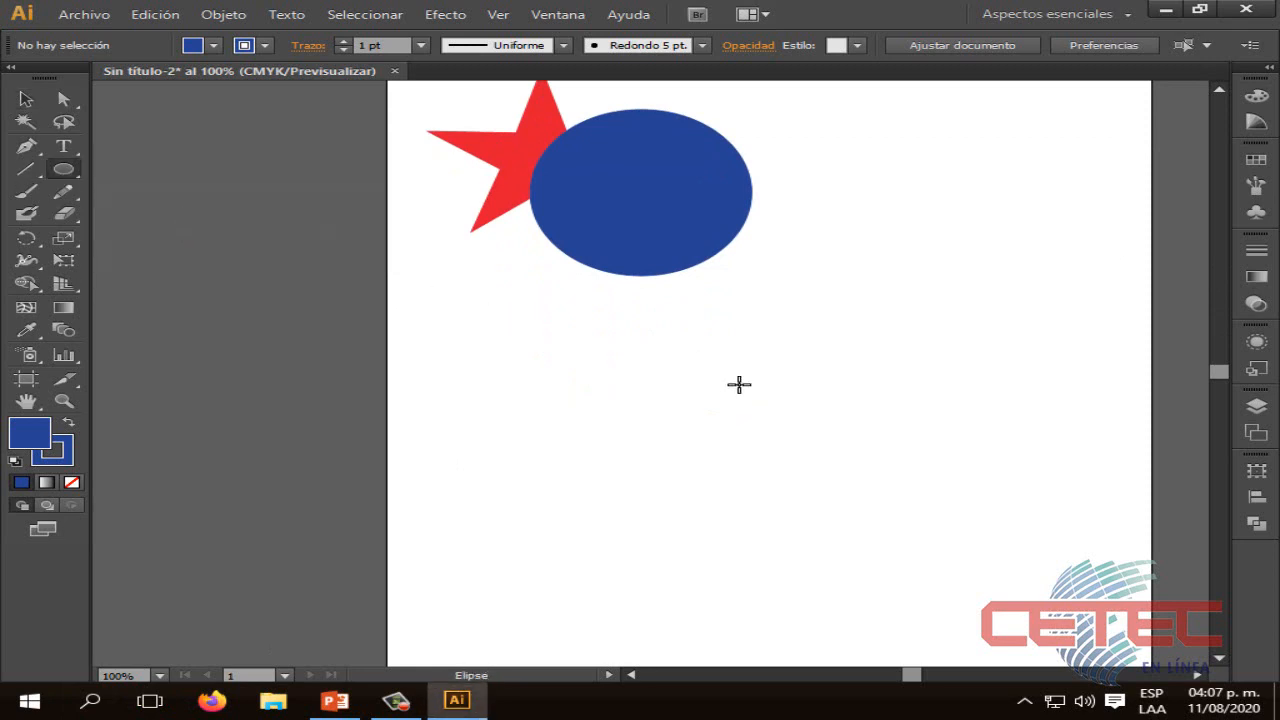
drag(671, 393, 831, 513)
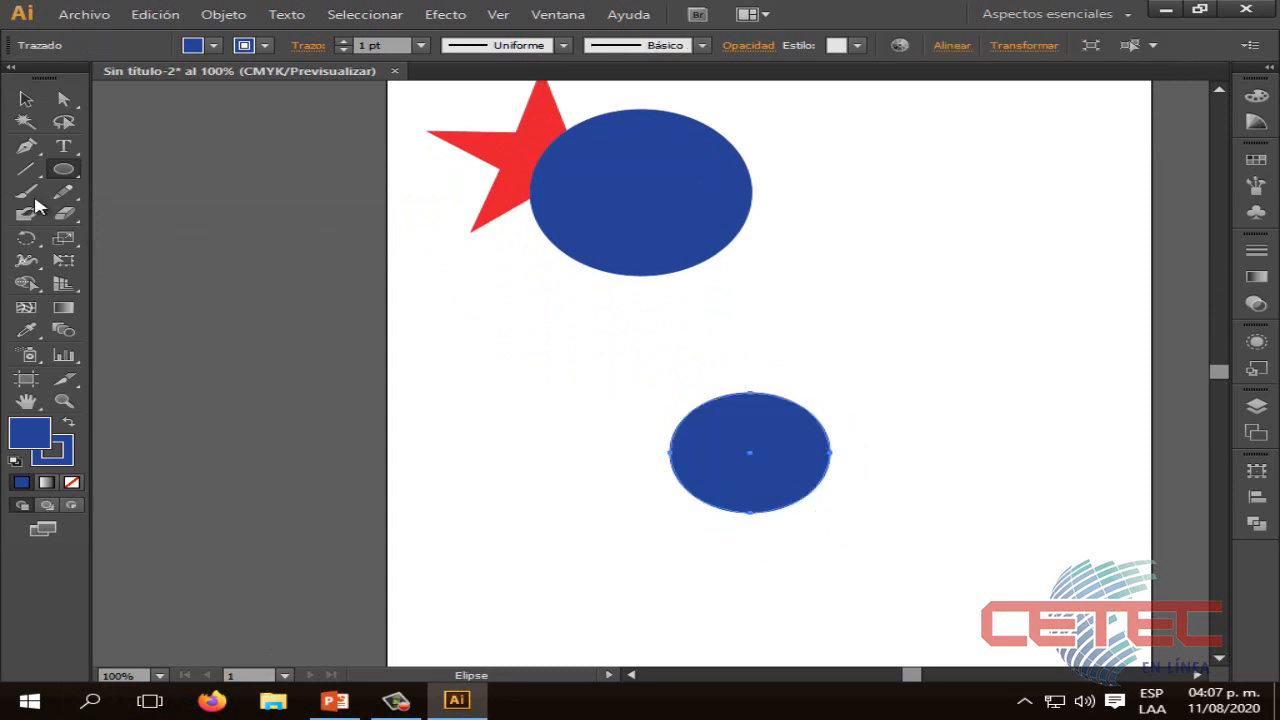
key(v)
drag(745, 420, 583, 353)
click(745, 392)
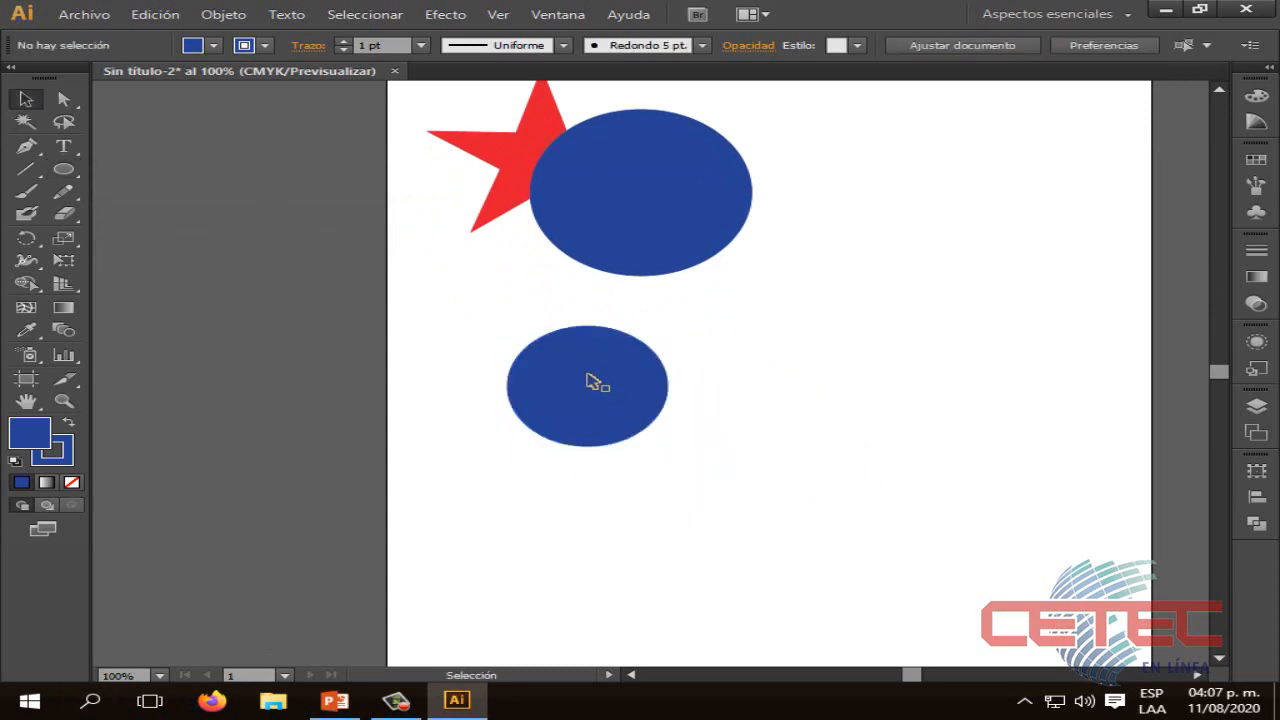
Set the small ellipse's rotation centre at its lowest anchor point, try rotating it by 45°, and undo the rotation
click(596, 382)
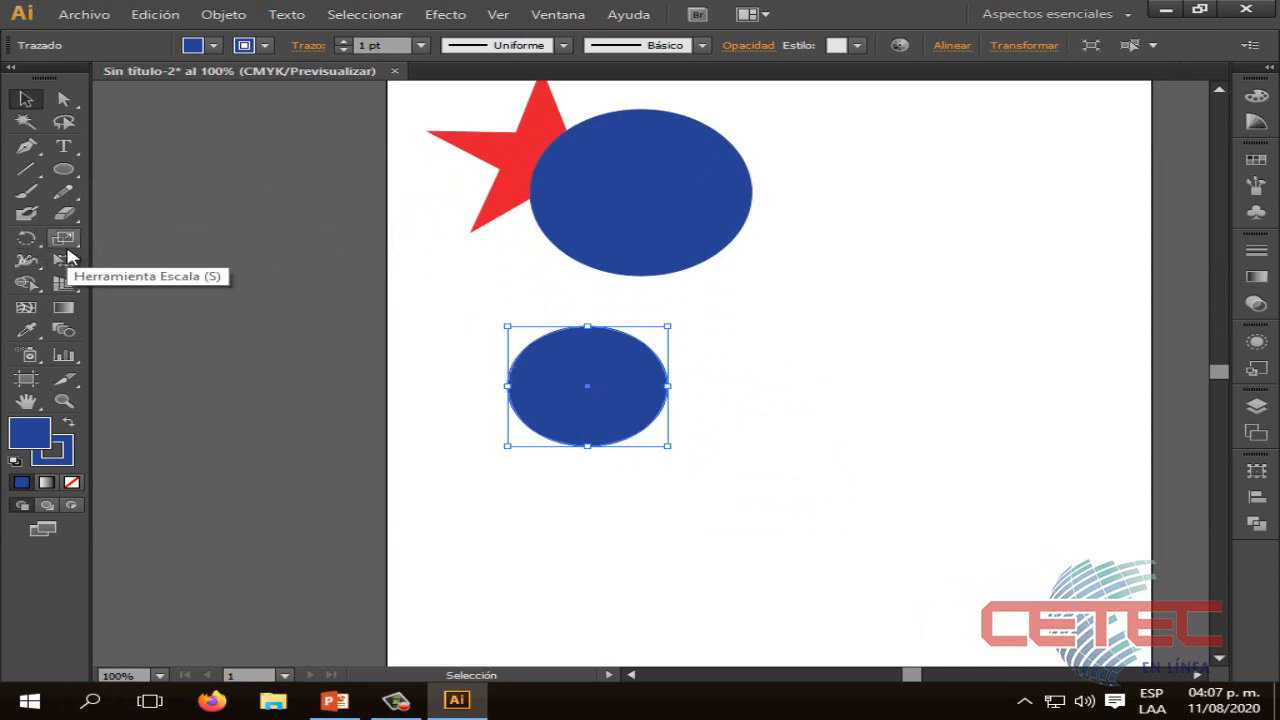
click(27, 239)
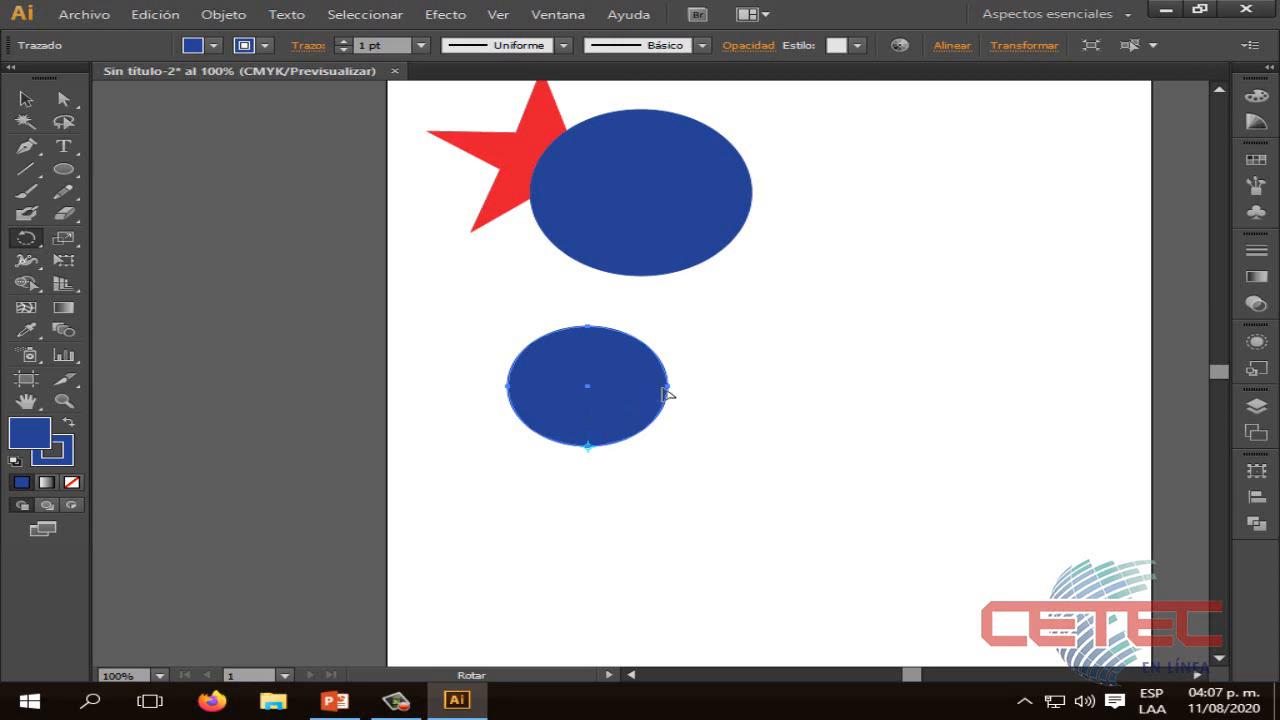
drag(658, 378, 690, 480)
drag(573, 481, 689, 408)
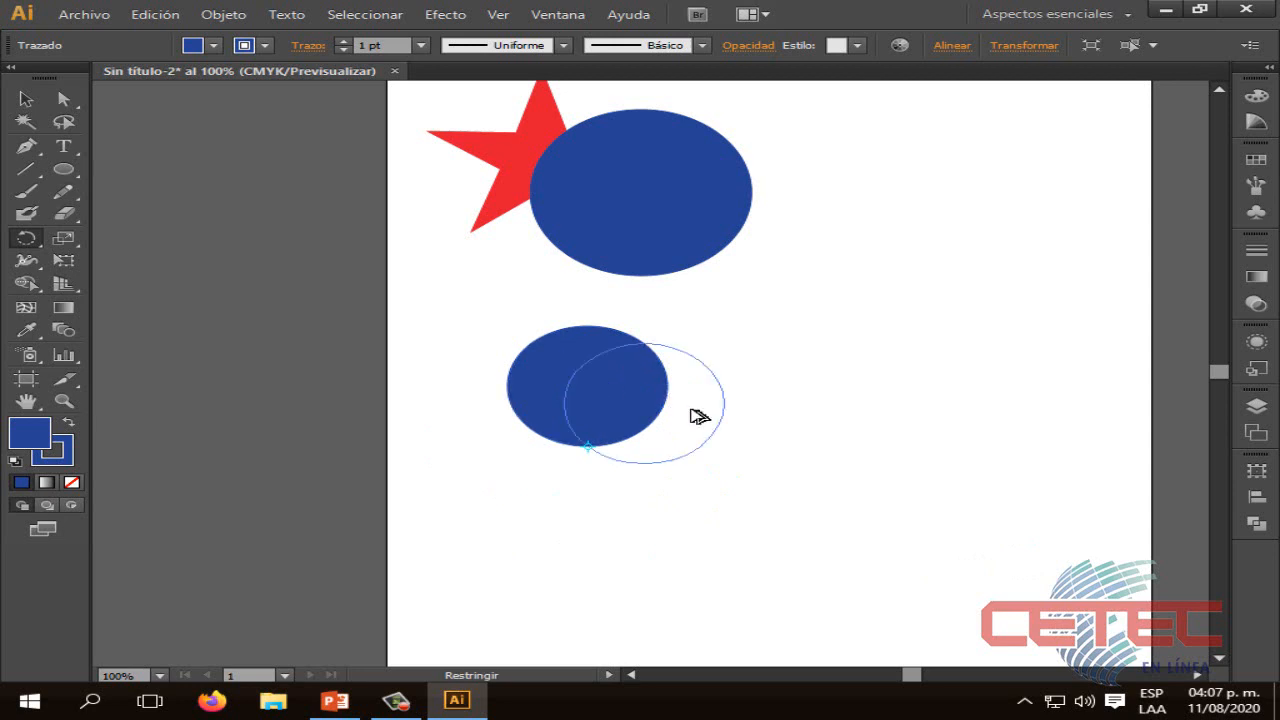
key(alt)
drag(699, 416, 699, 416)
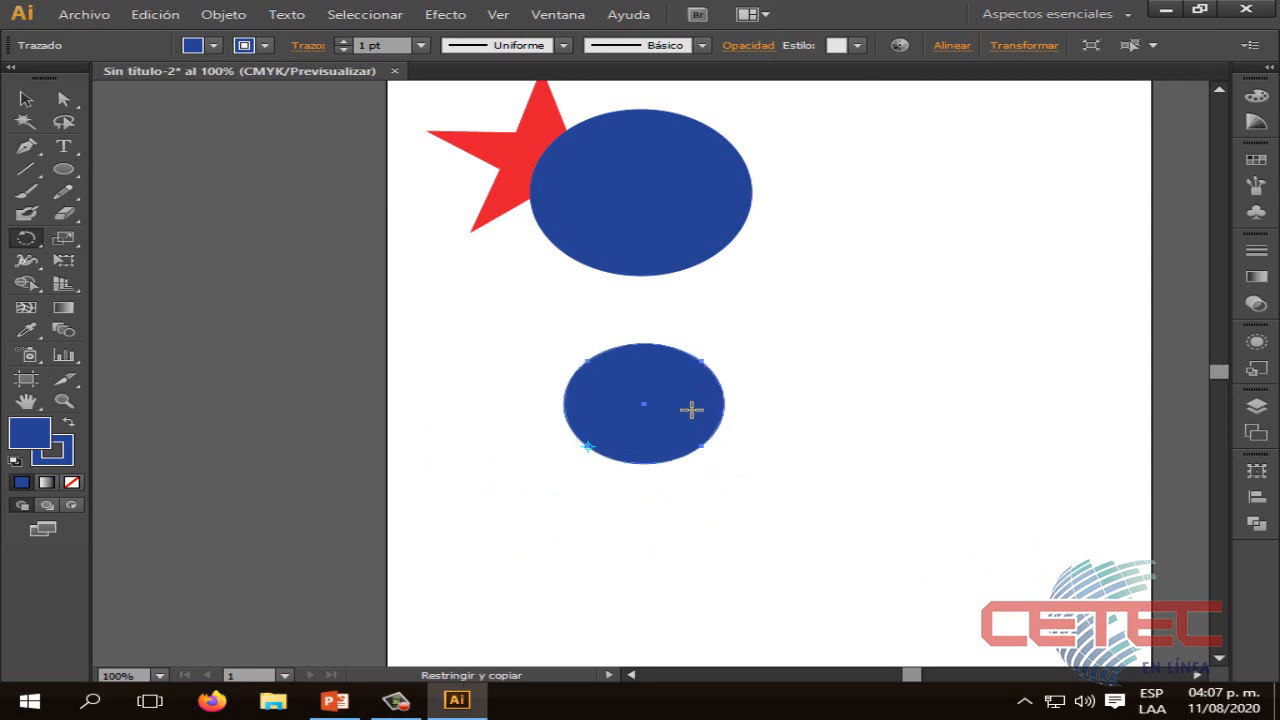
key(ctrl)
key(ctrl+z)
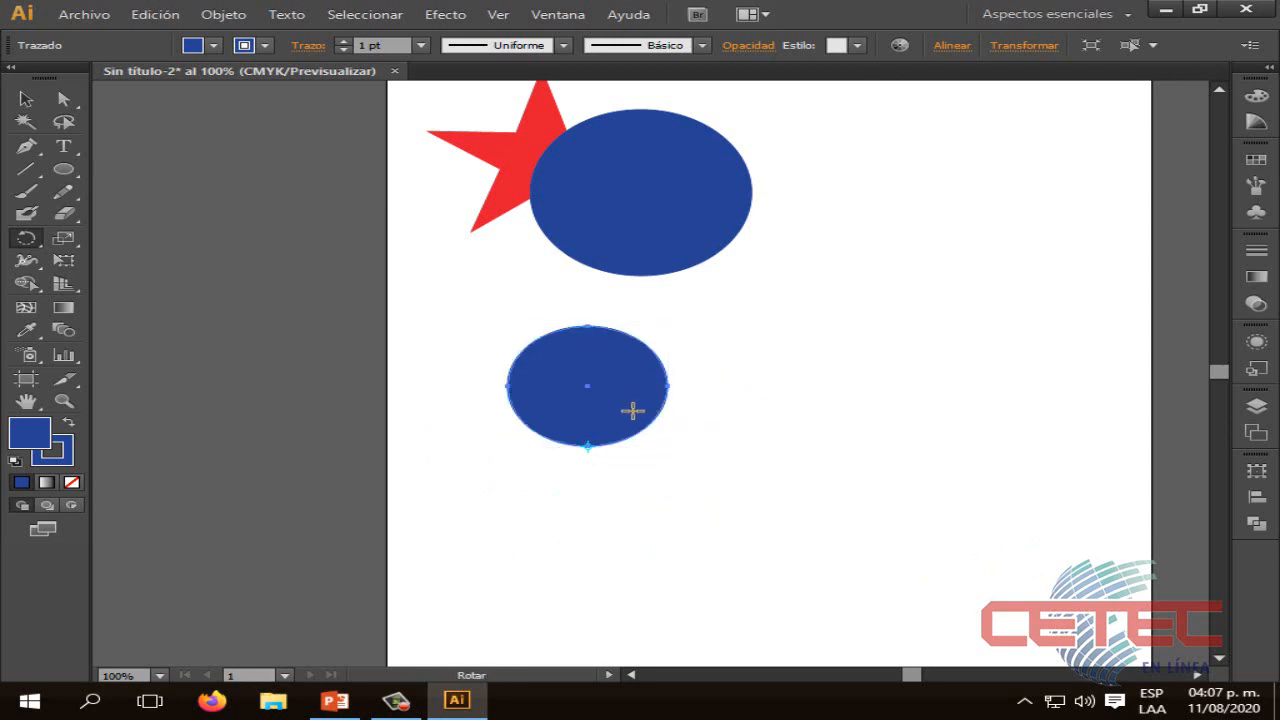
Create three rotated copies of the small ellipse around its lowest anchor point, at successive 45° angles
drag(647, 413, 666, 434)
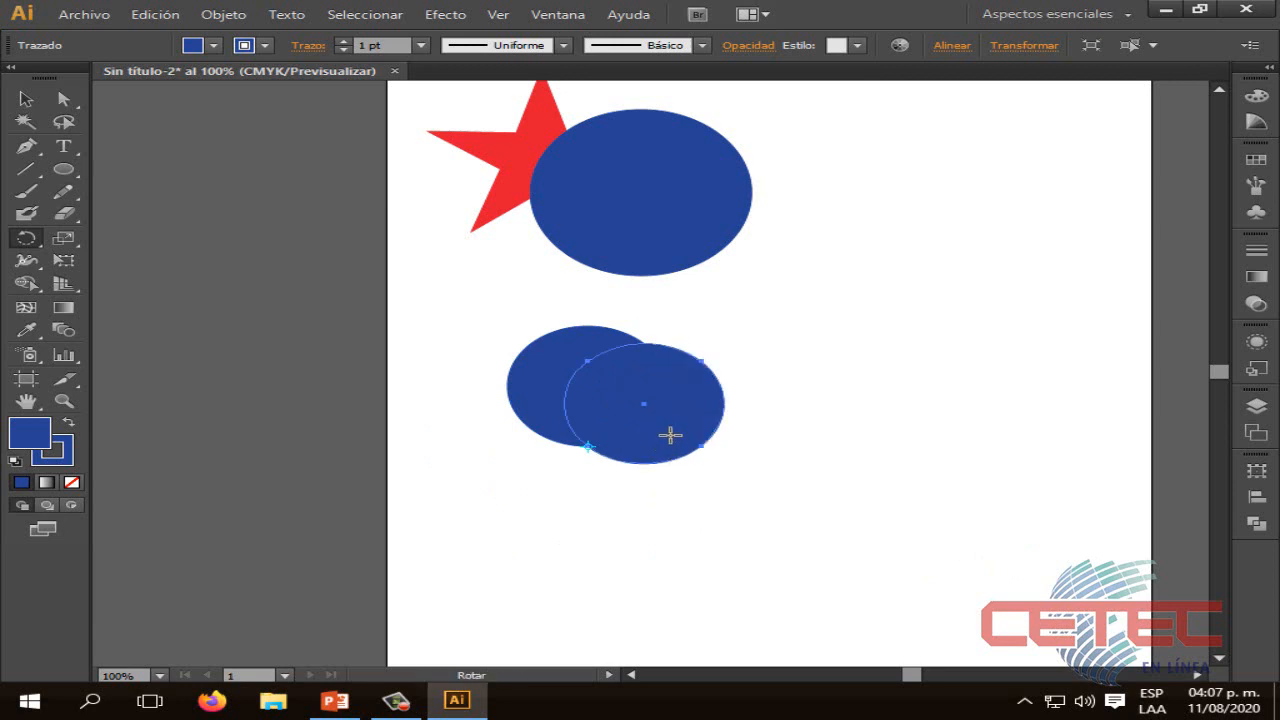
drag(669, 427, 622, 500)
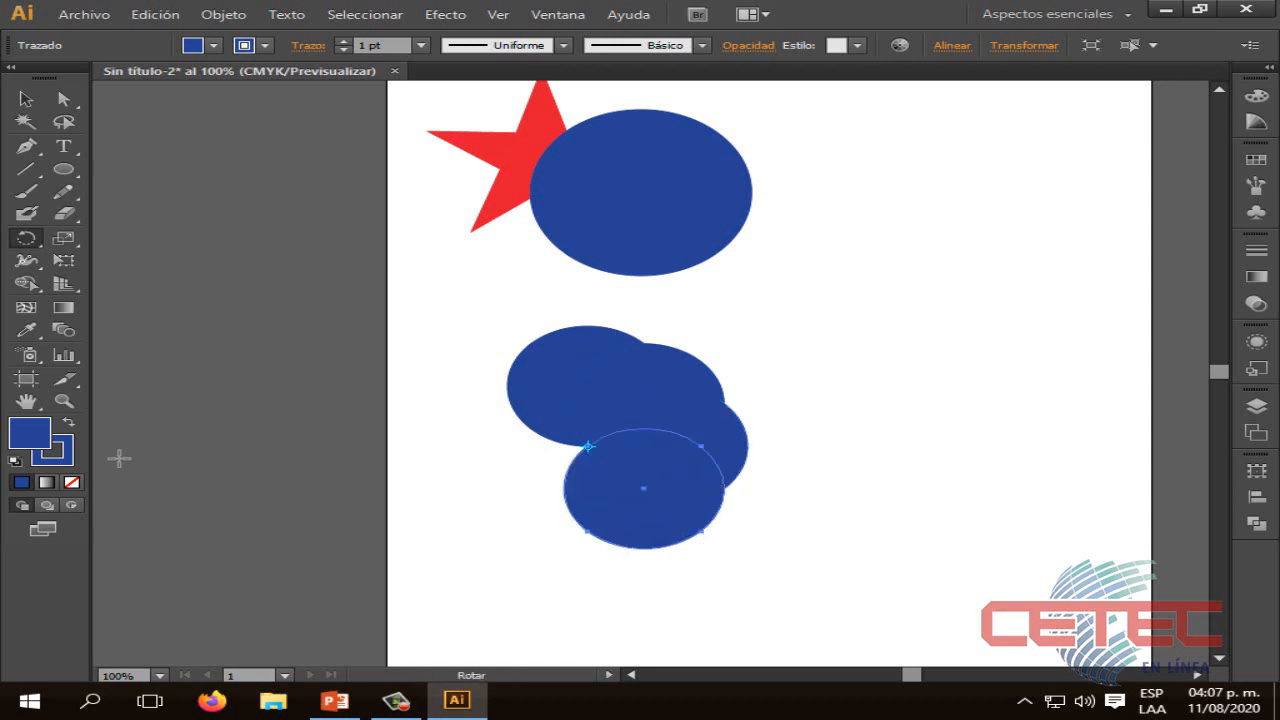
Remove the fill from the four overlapping small ellipses, keeping their blue outlines
click(71, 482)
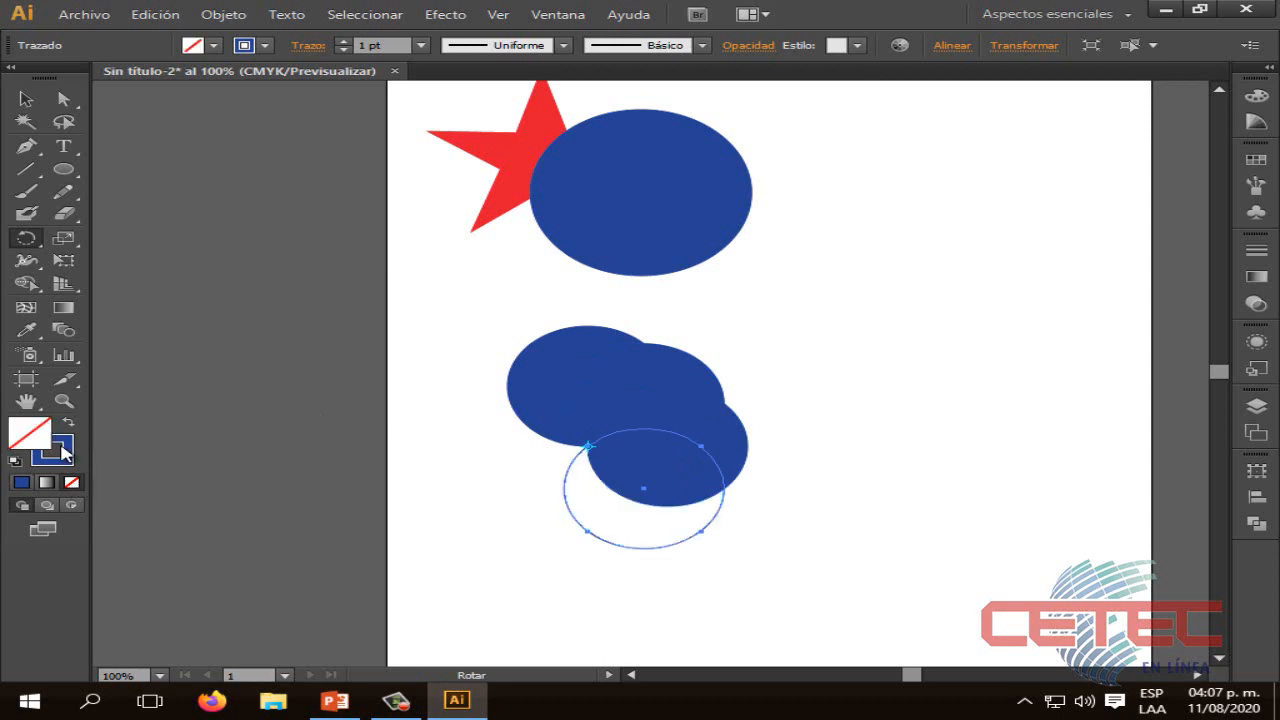
click(26, 99)
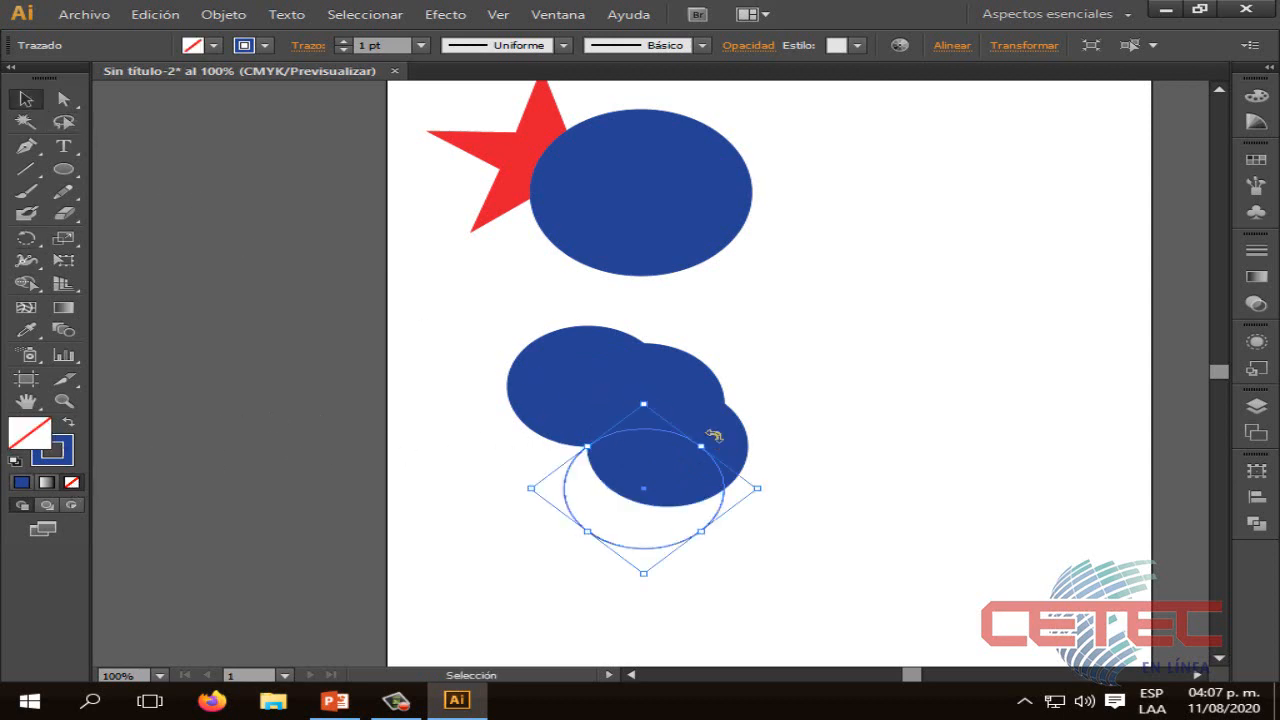
click(697, 435)
click(71, 482)
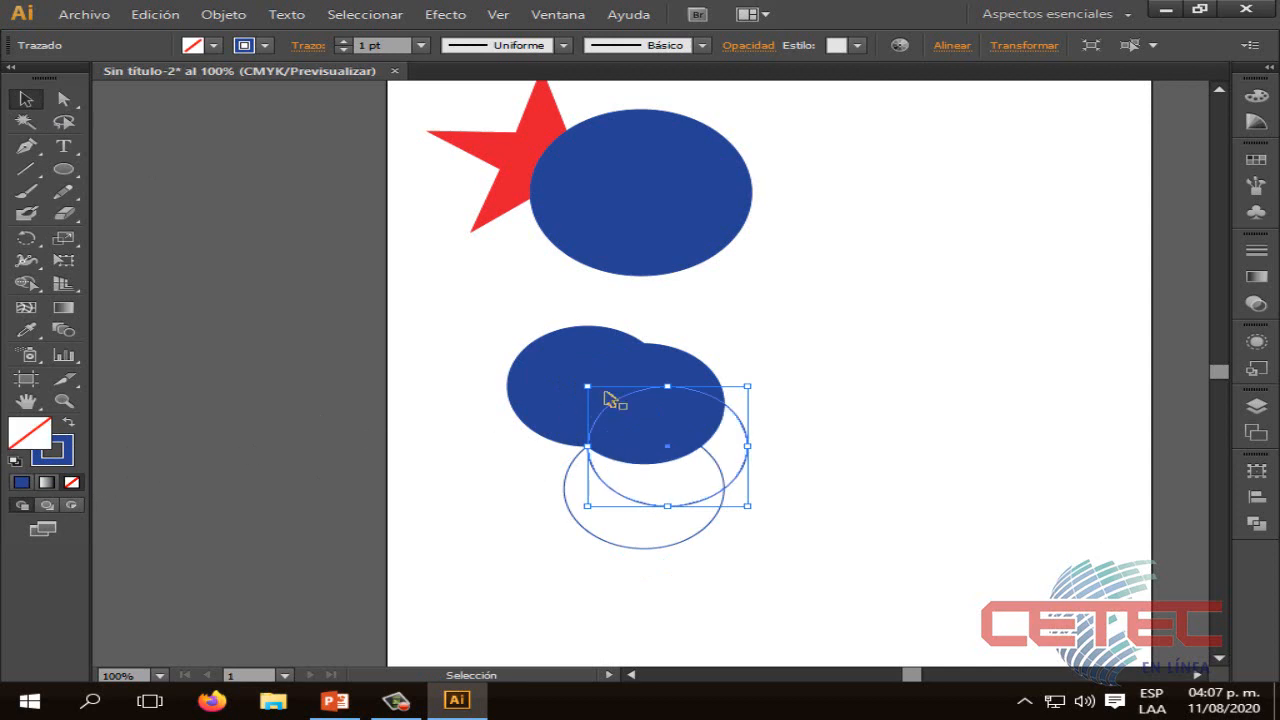
click(609, 400)
click(71, 482)
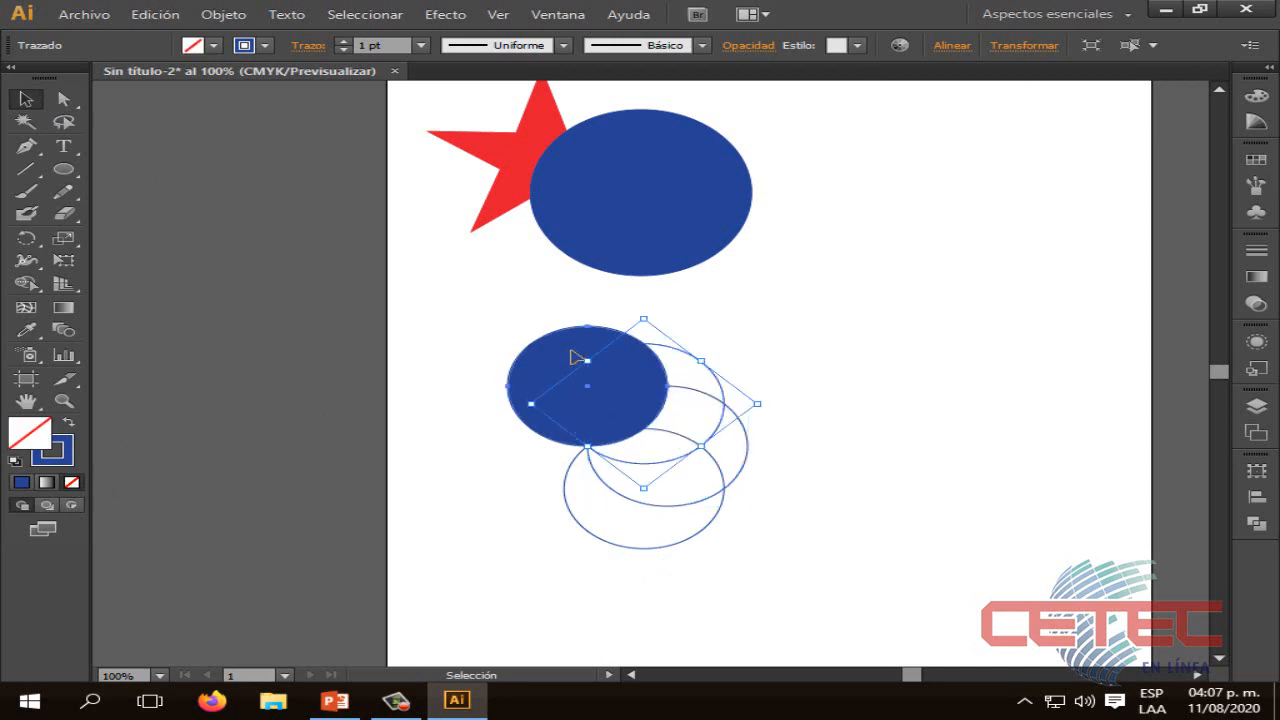
click(571, 357)
click(71, 482)
click(504, 492)
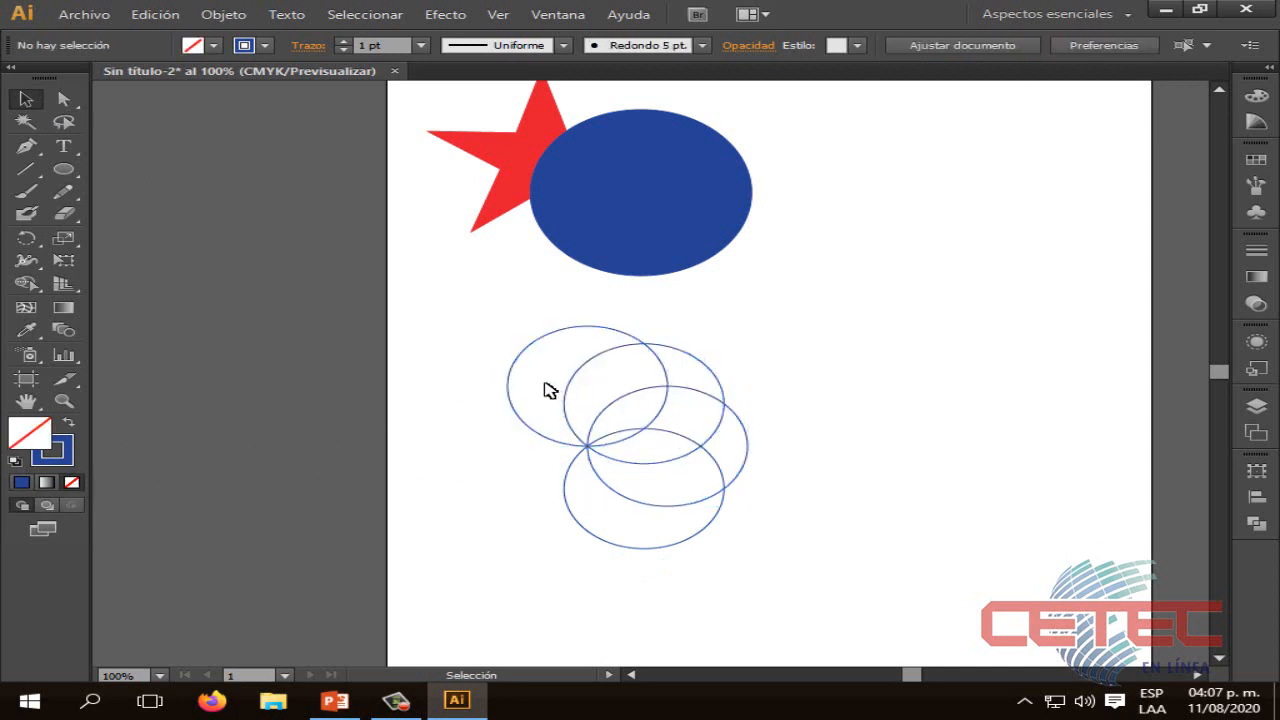
Add four more rotated copies of the first outlined ellipse around the shared point to complete an eight-petal flower
click(520, 353)
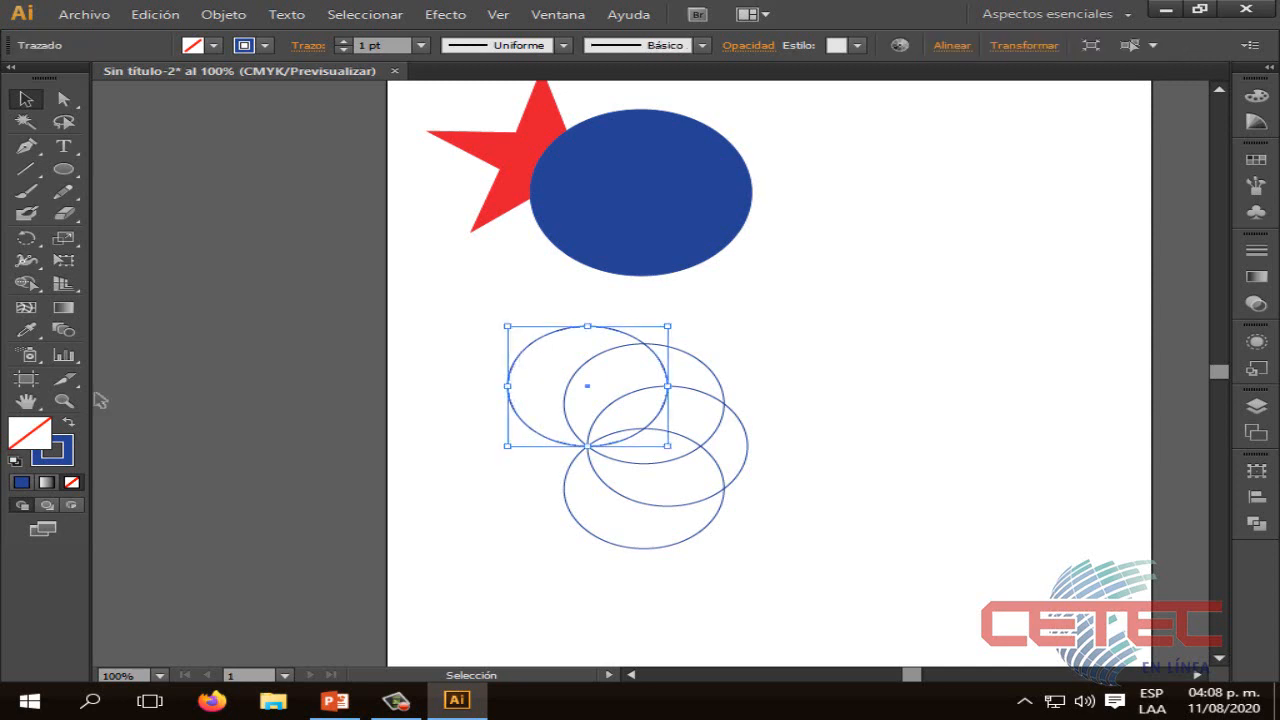
click(30, 240)
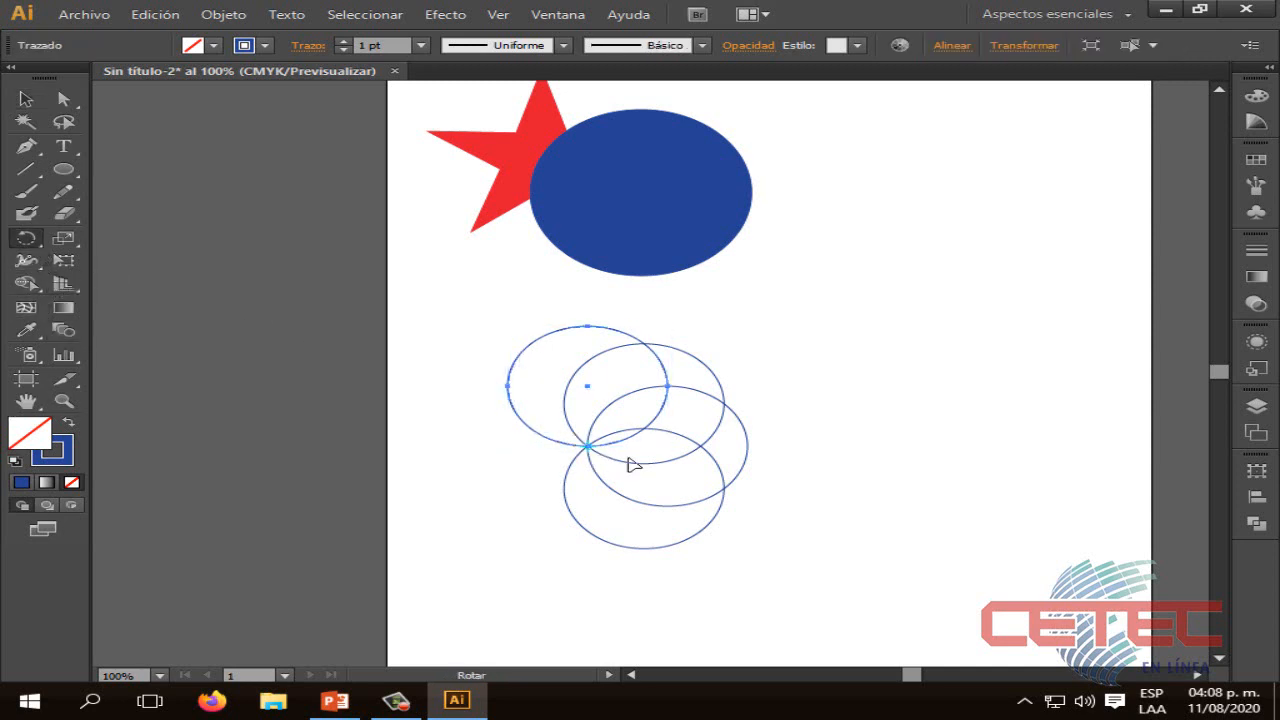
mouse_move(617, 438)
mouse_down()
mouse_move(603, 505)
mouse_move(480, 484)
mouse_move(485, 460)
mouse_move(436, 420)
mouse_move(493, 386)
mouse_up()
key(v)
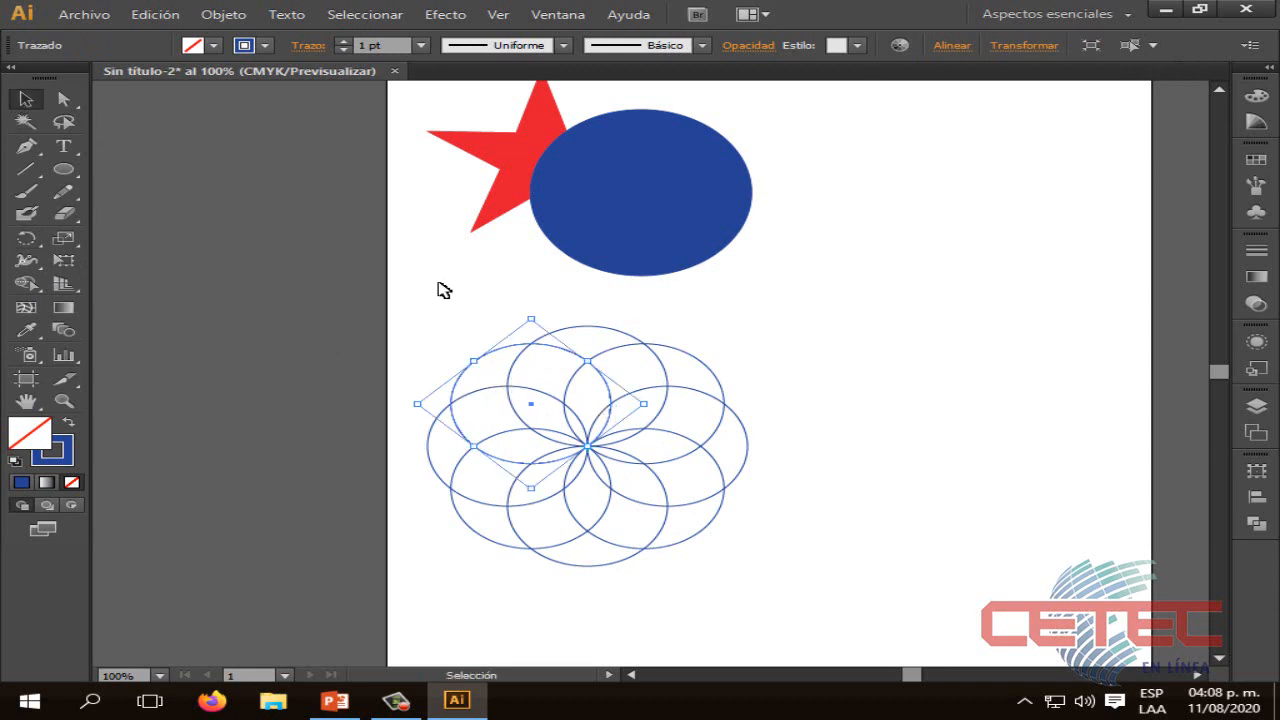
Select all eight outlined ellipses and move the flower below and to the right of the large blue ellipse
click(768, 442)
drag(818, 566, 384, 308)
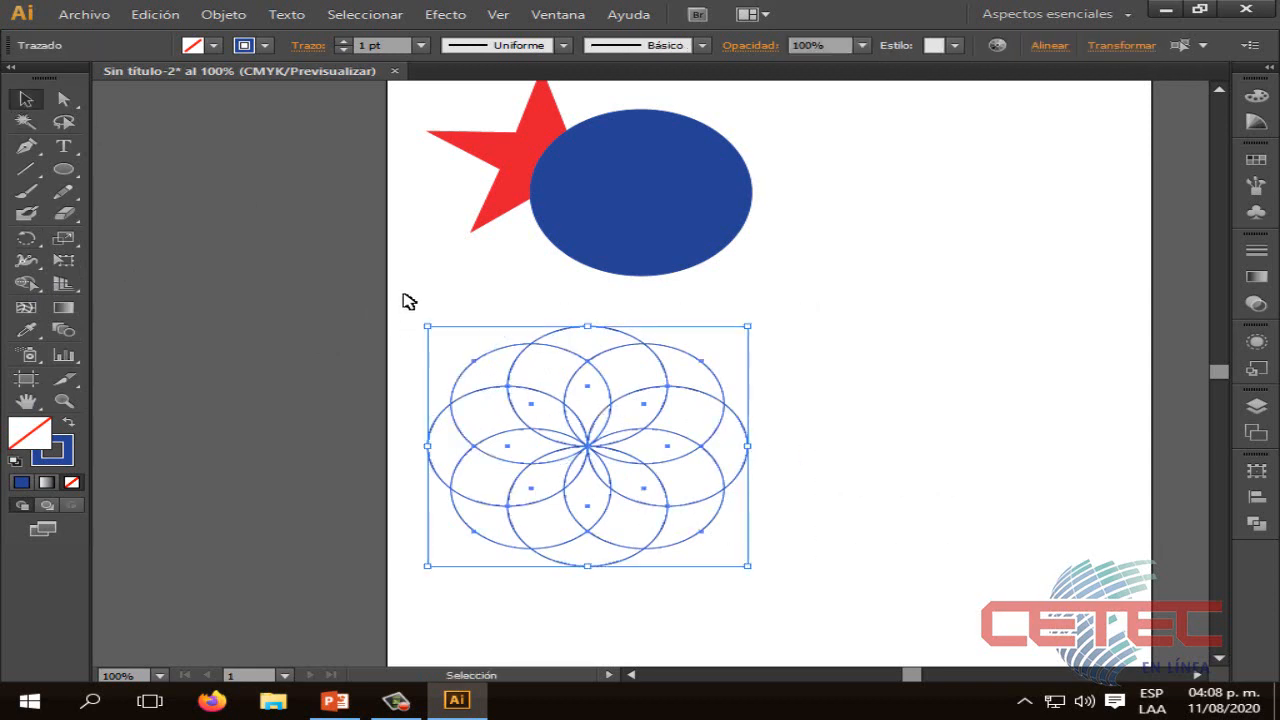
drag(659, 349, 1025, 131)
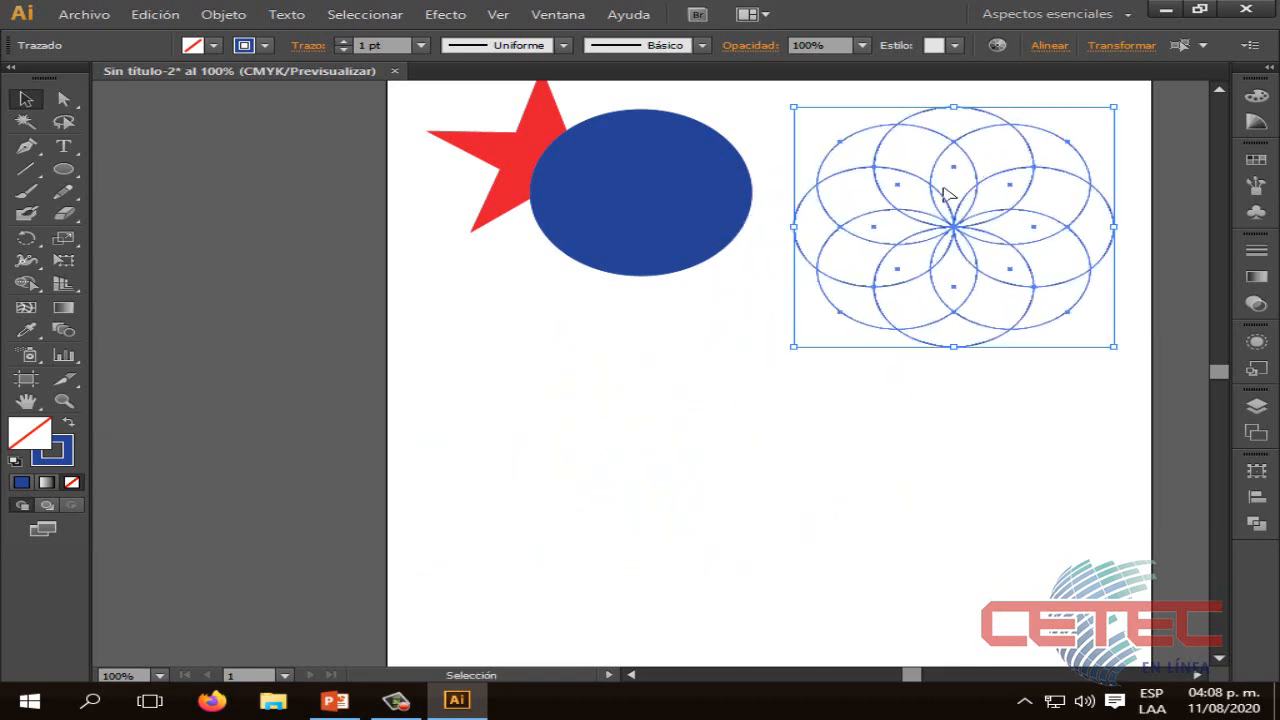
drag(963, 217, 785, 384)
click(1037, 418)
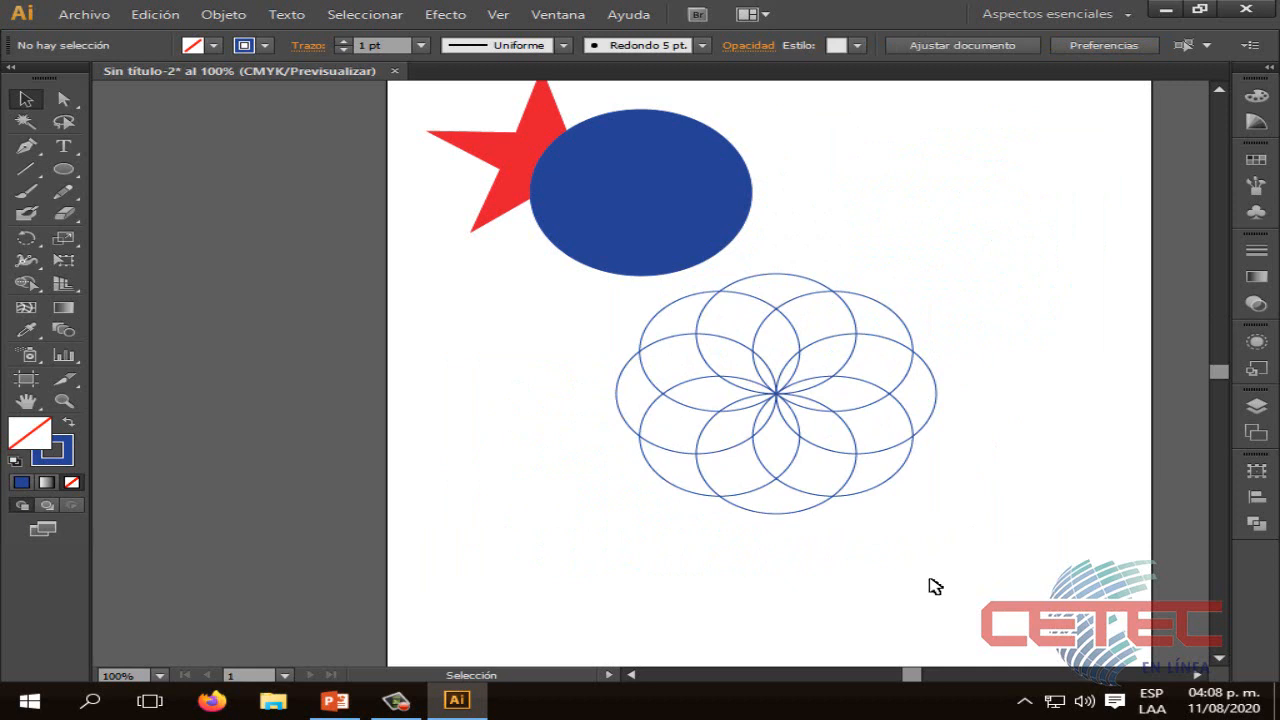
scroll(935, 586, down, 1)
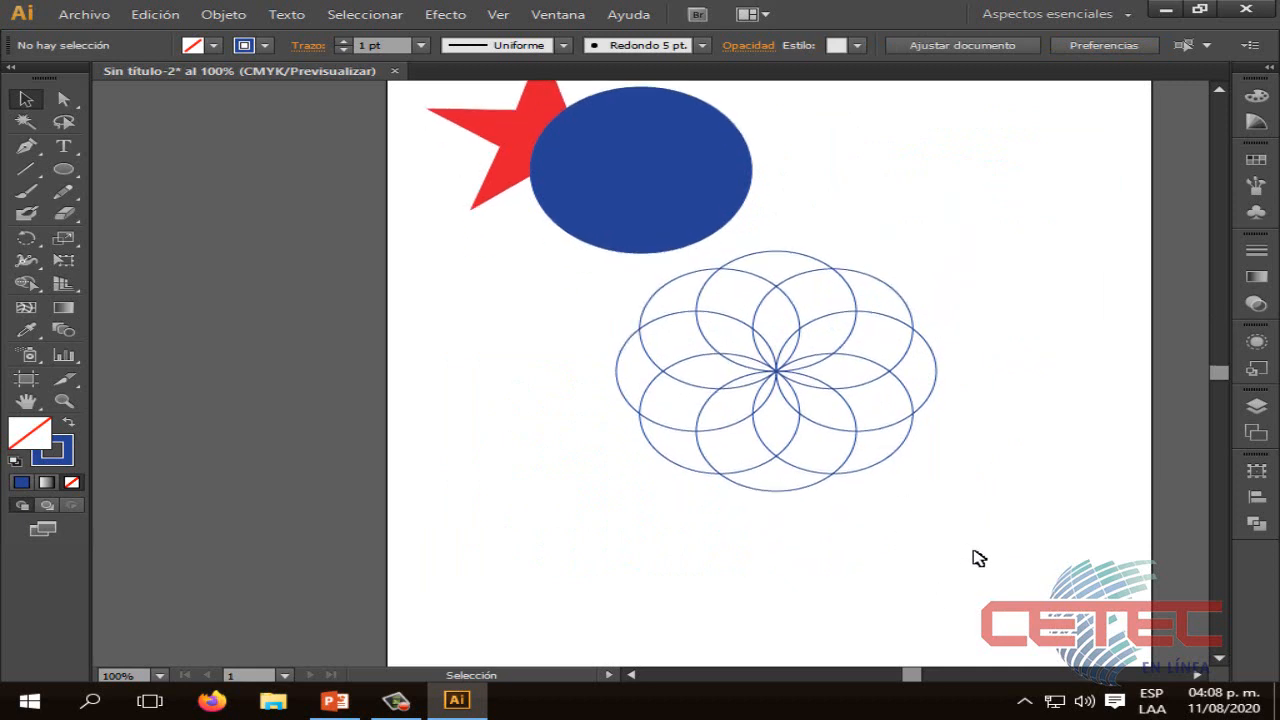
drag(1024, 564, 551, 254)
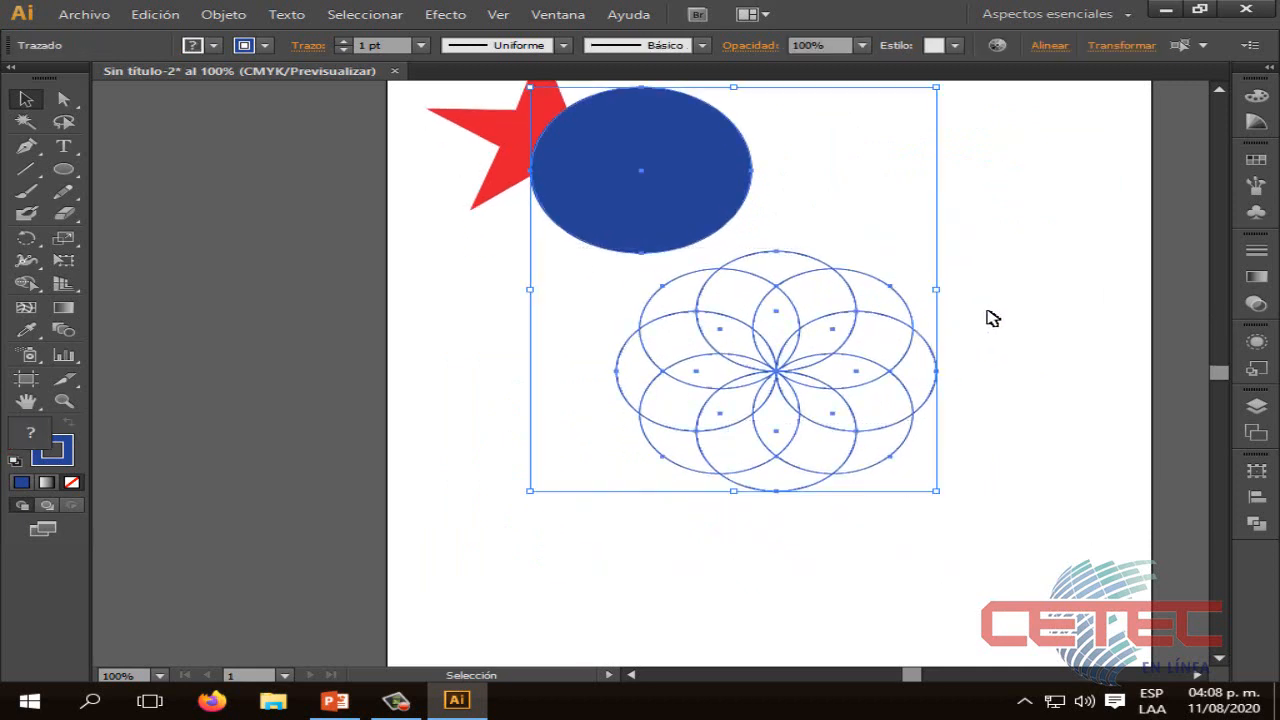
click(992, 317)
drag(1034, 249, 550, 455)
click(748, 250)
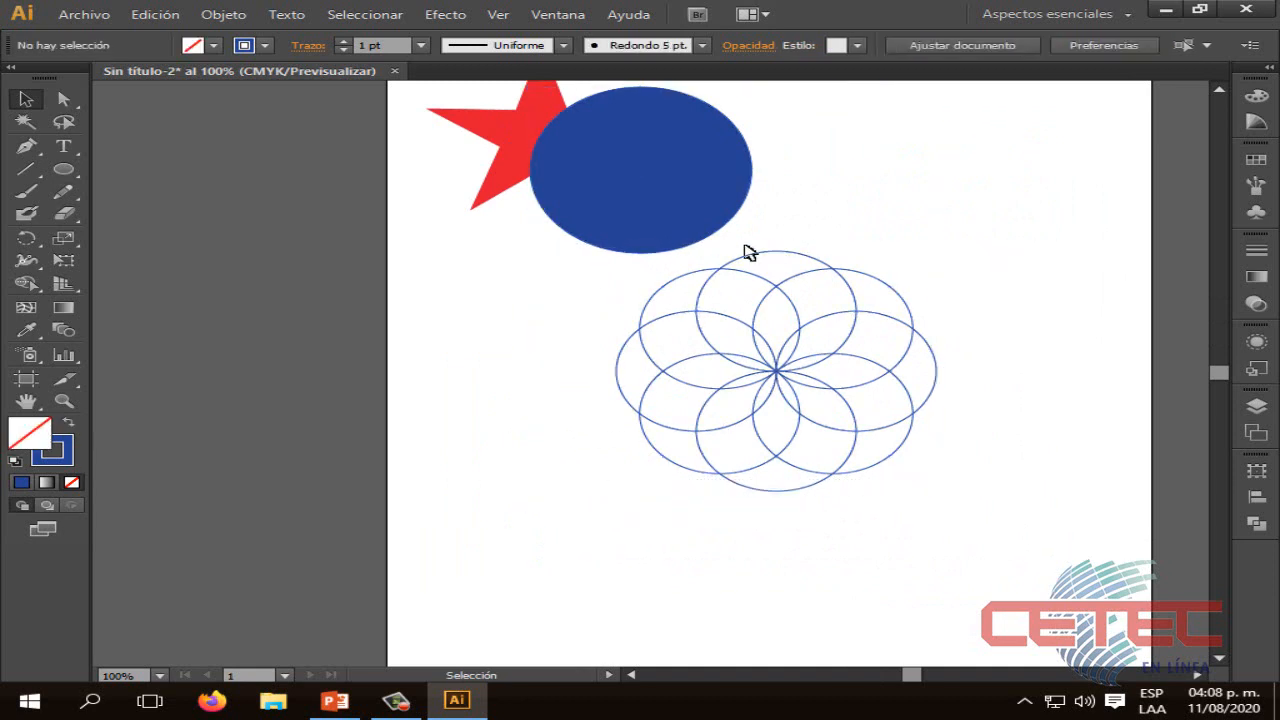
scroll(750, 254, up, 5)
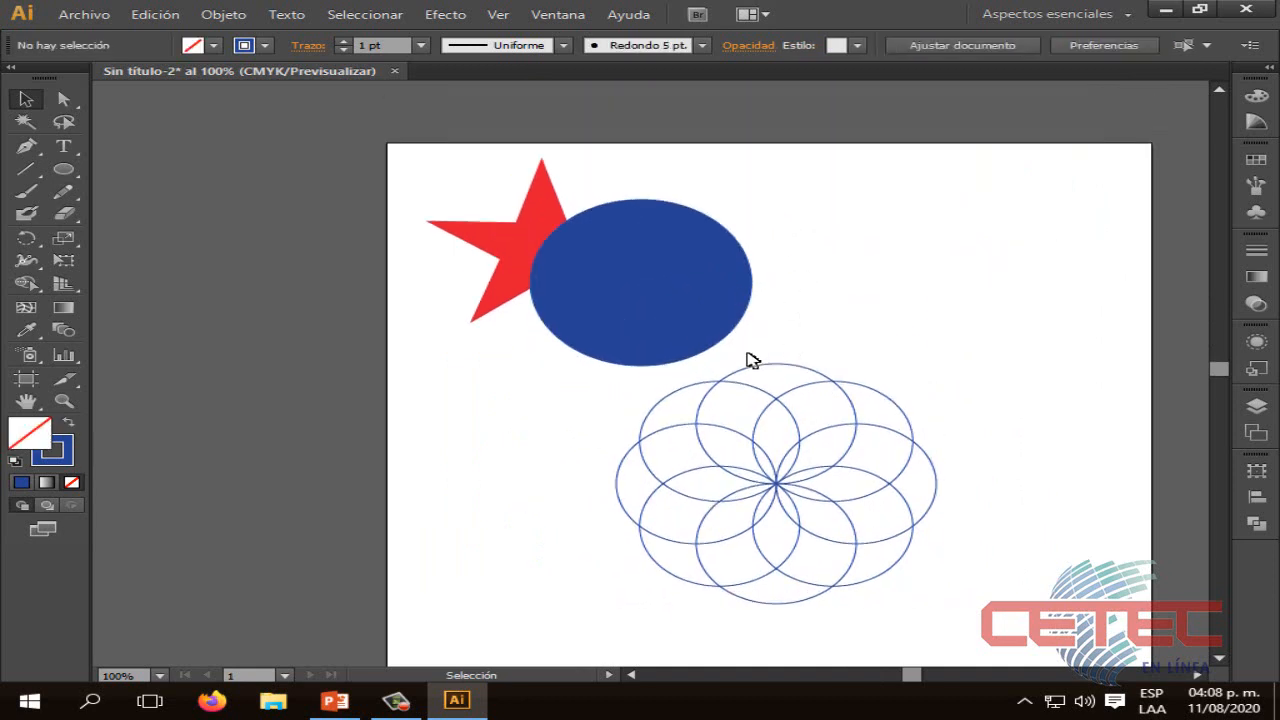
Select the red star and blue ellipse together and scale them down toward the artboard's upper-left corner
drag(752, 360, 416, 179)
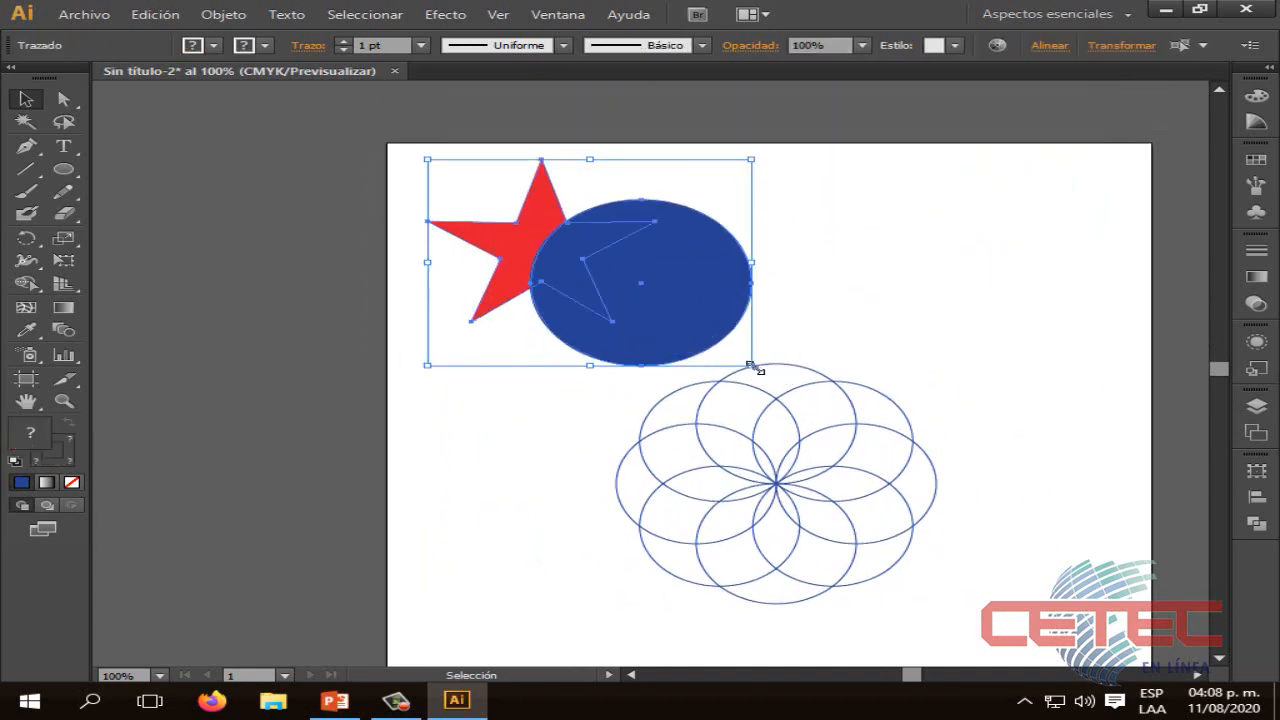
drag(752, 366, 628, 278)
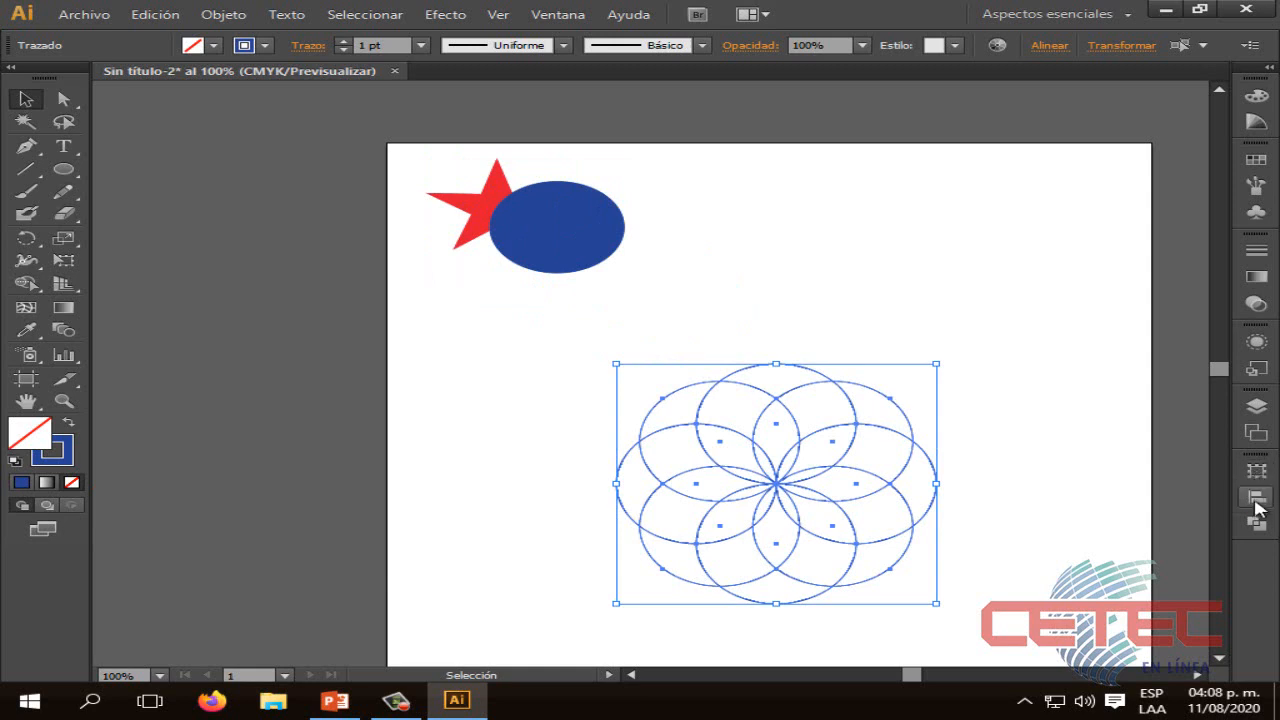
Apply the Pathfinder Divide operation to the eight-ellipse flower and ungroup the resulting pieces
click(1255, 524)
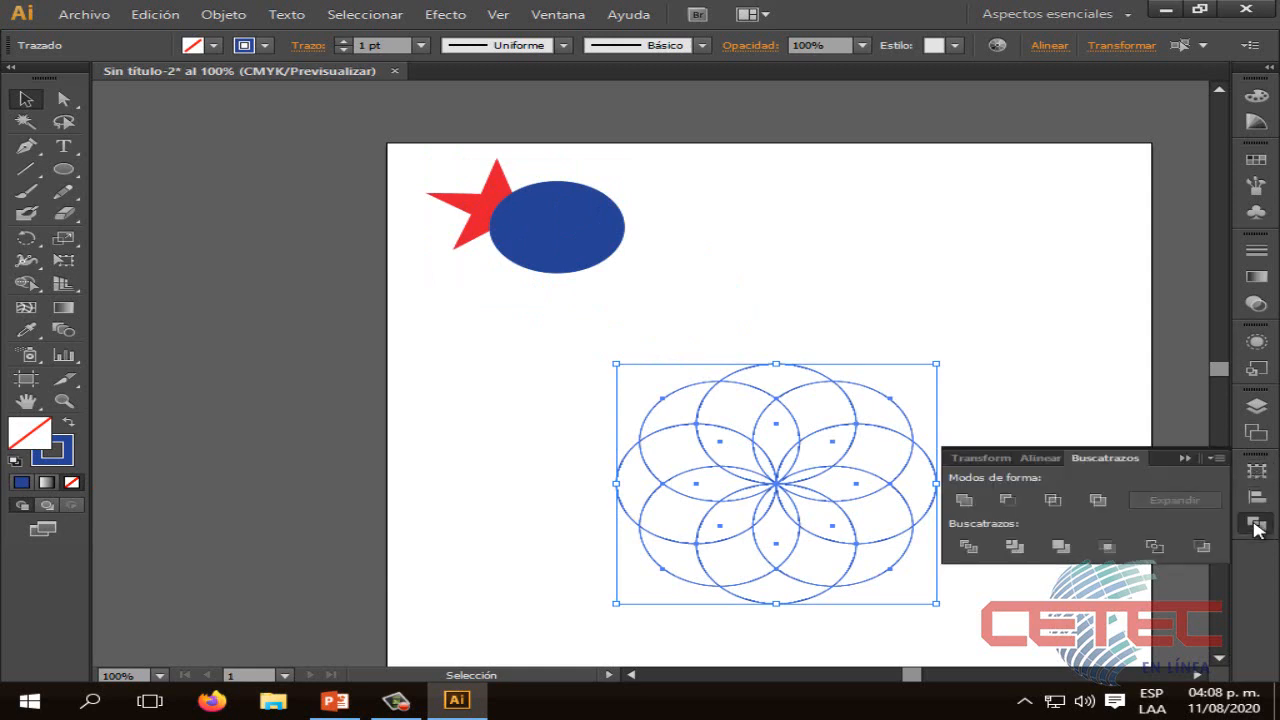
click(967, 546)
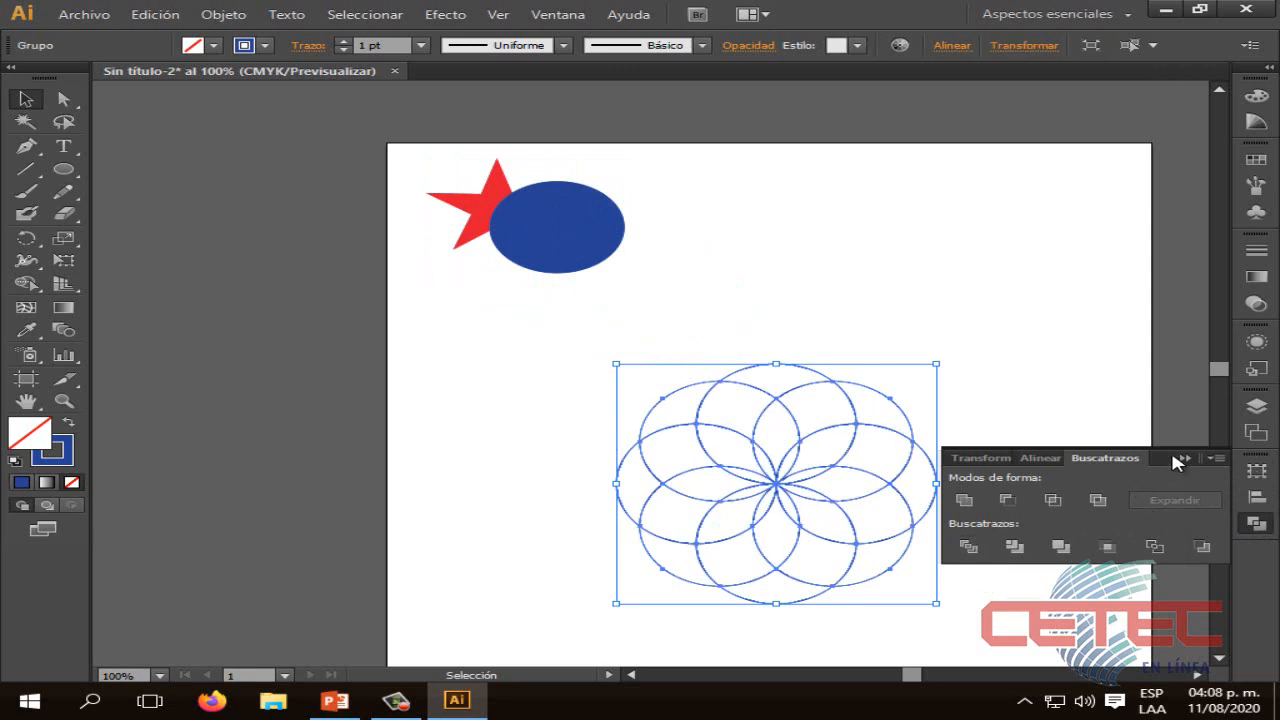
click(1120, 424)
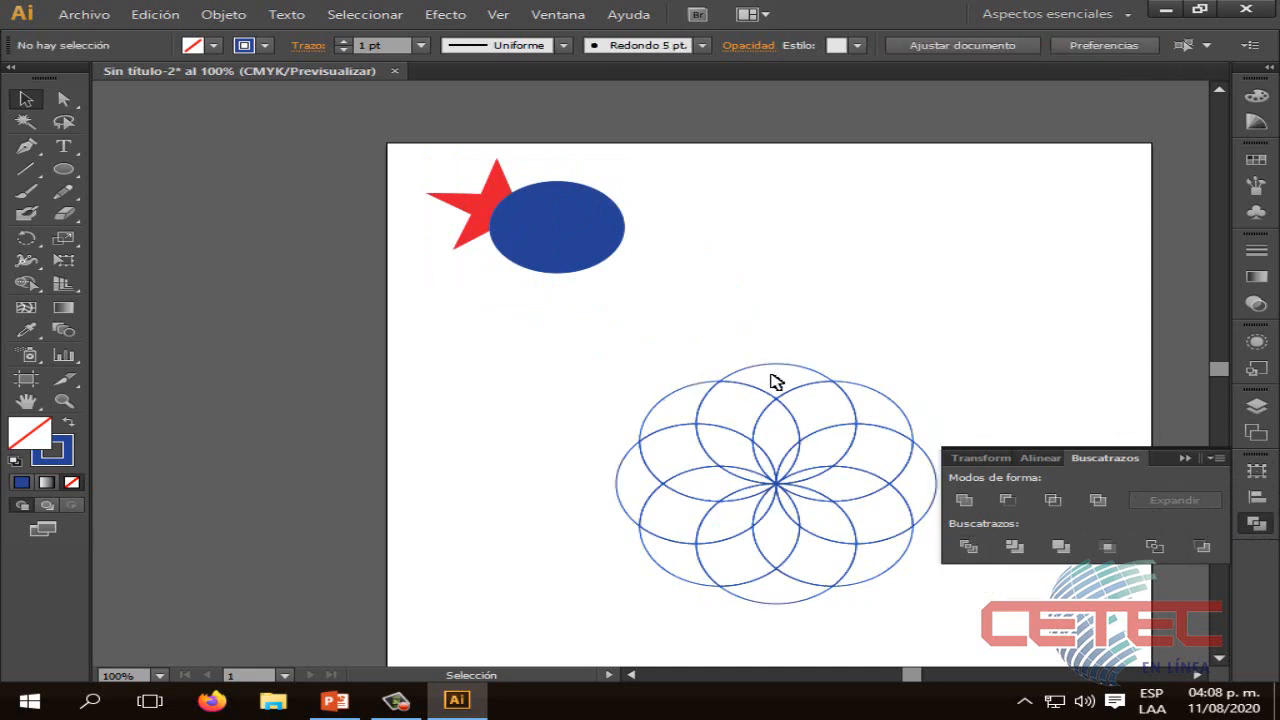
drag(545, 340, 1036, 638)
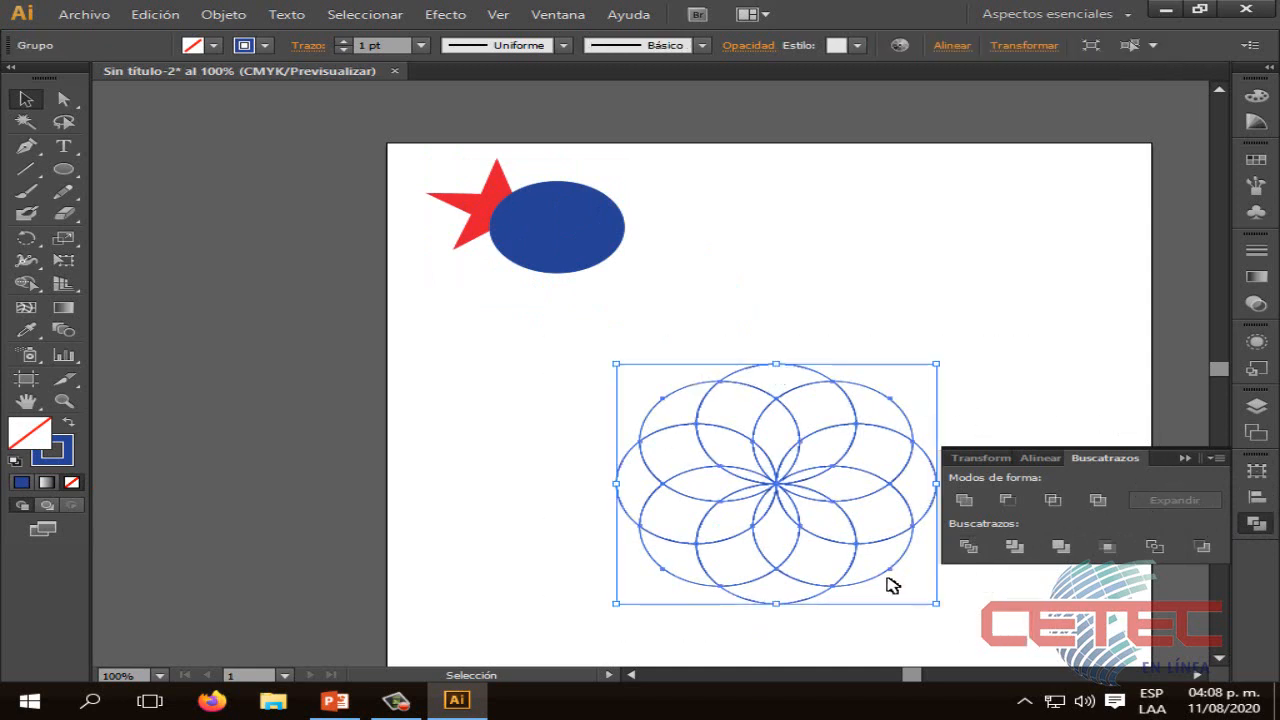
right_click(801, 466)
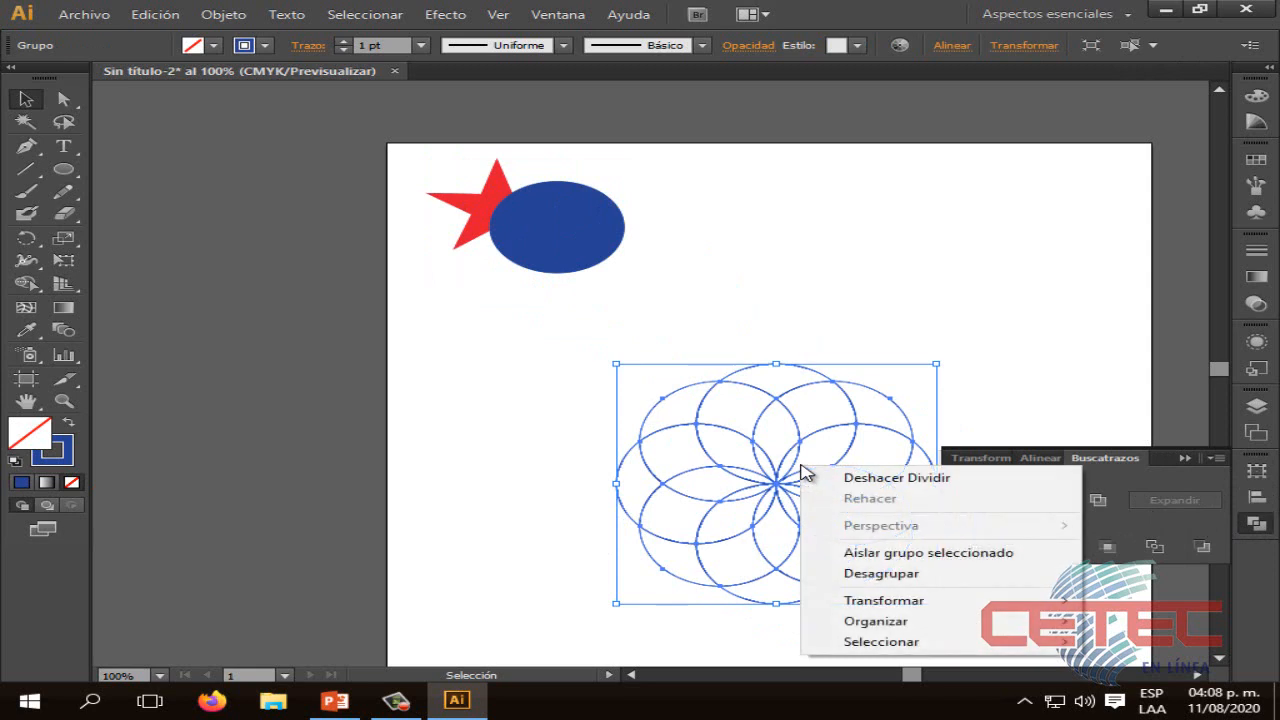
click(880, 578)
click(930, 535)
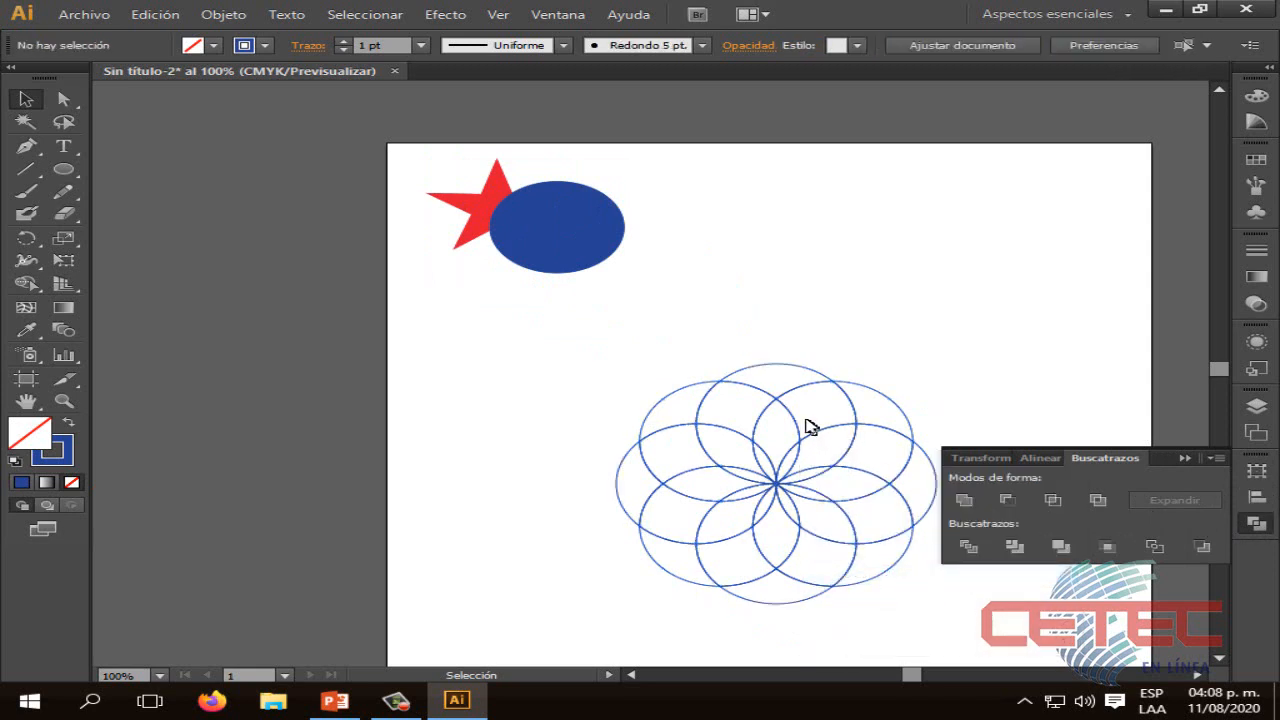
Move the flower's upper-right, top, upper-left and left outer crescent pieces outward, away from the rest of the flower
click(833, 385)
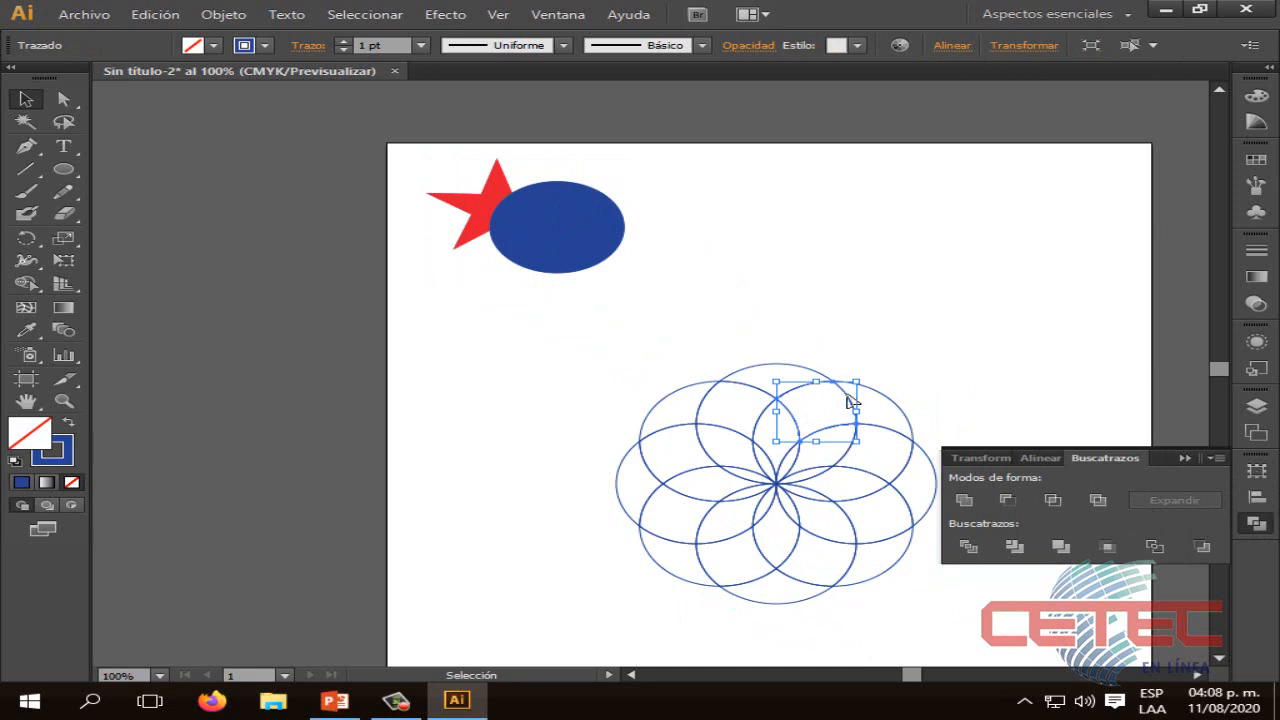
drag(848, 401, 936, 392)
click(785, 368)
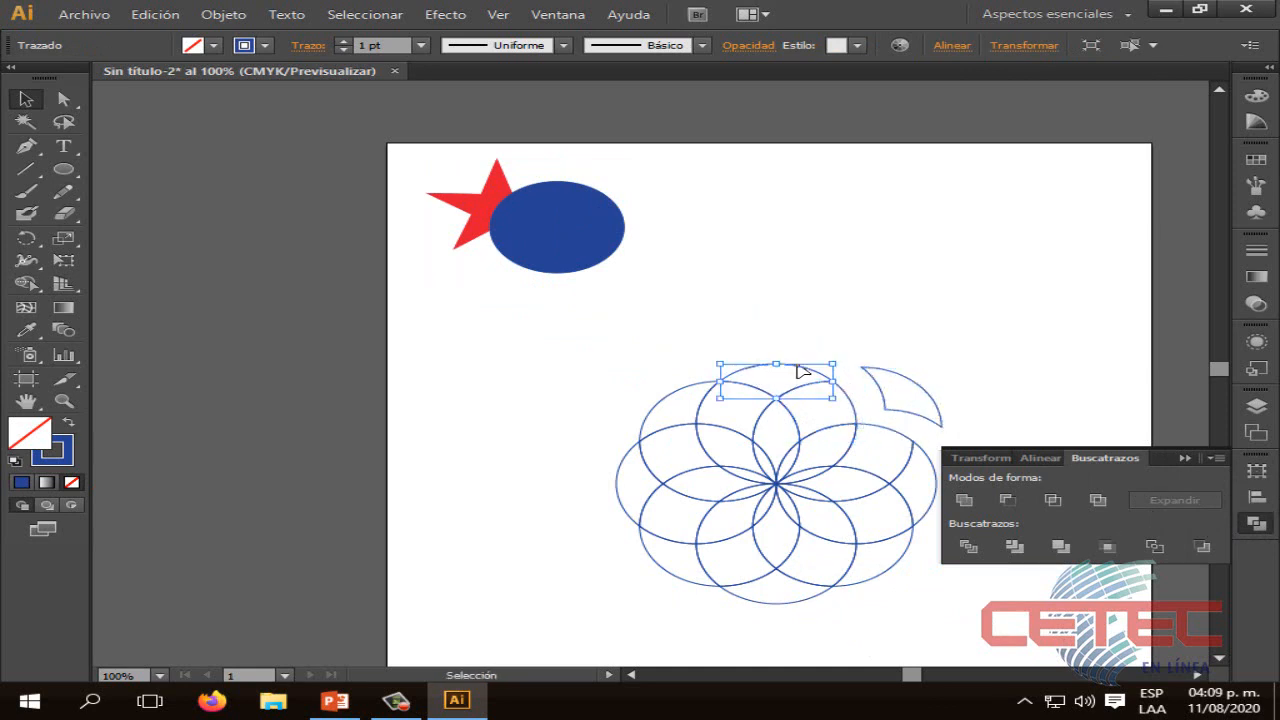
drag(803, 368, 805, 351)
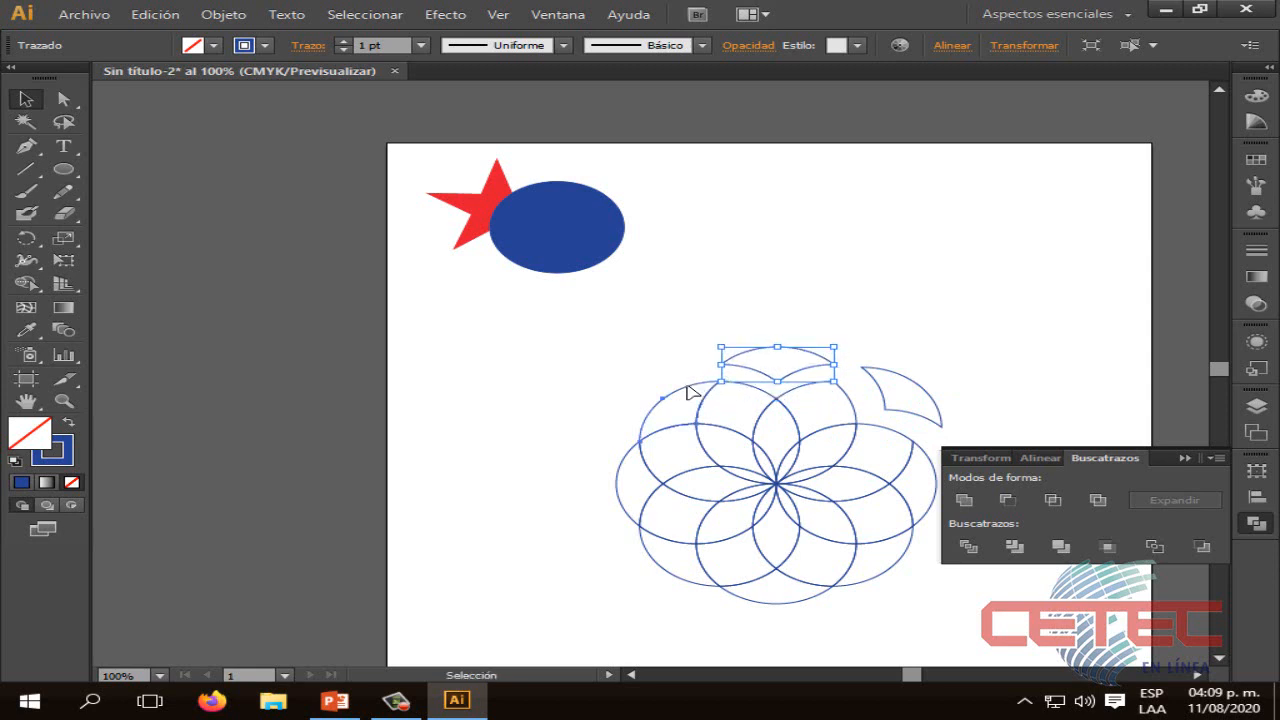
click(690, 392)
drag(686, 391, 668, 380)
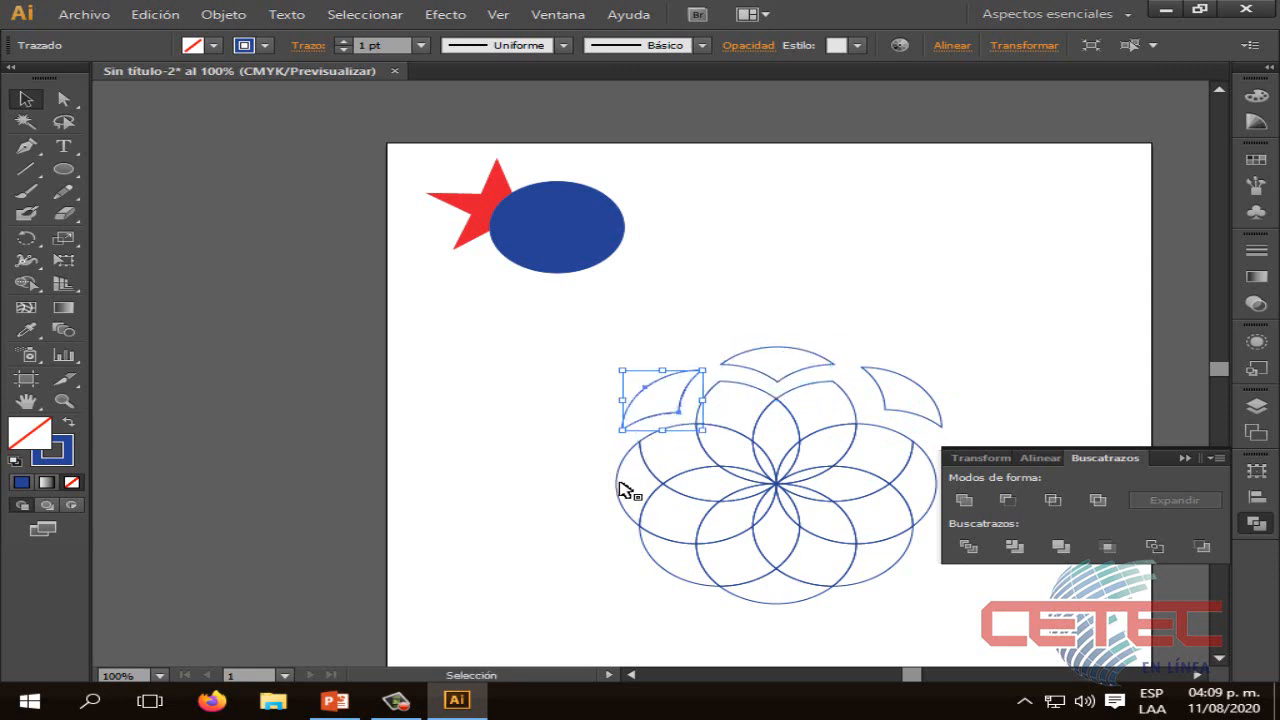
click(629, 520)
drag(629, 520, 590, 520)
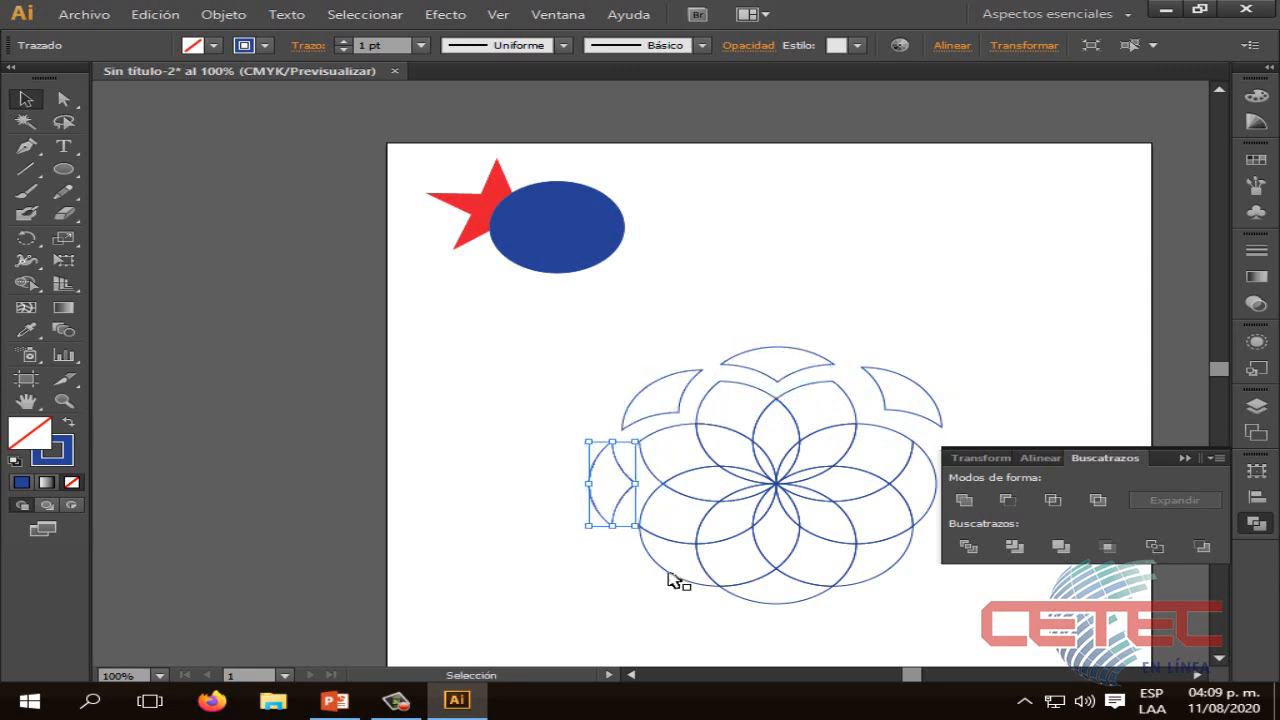
Move the flower's lower-left, bottom, lower-right and right outer crescent pieces outward to complete the separated outer ring
click(686, 583)
drag(686, 583, 672, 597)
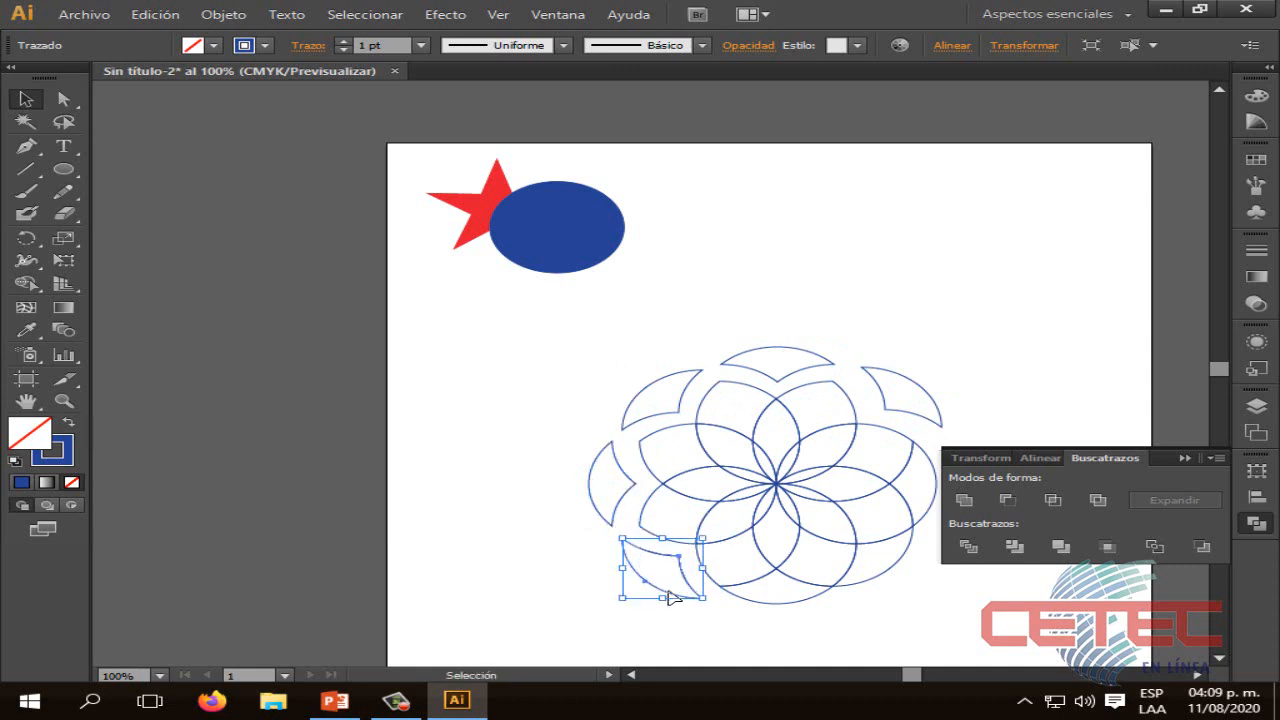
click(785, 604)
drag(808, 606, 810, 627)
click(1181, 459)
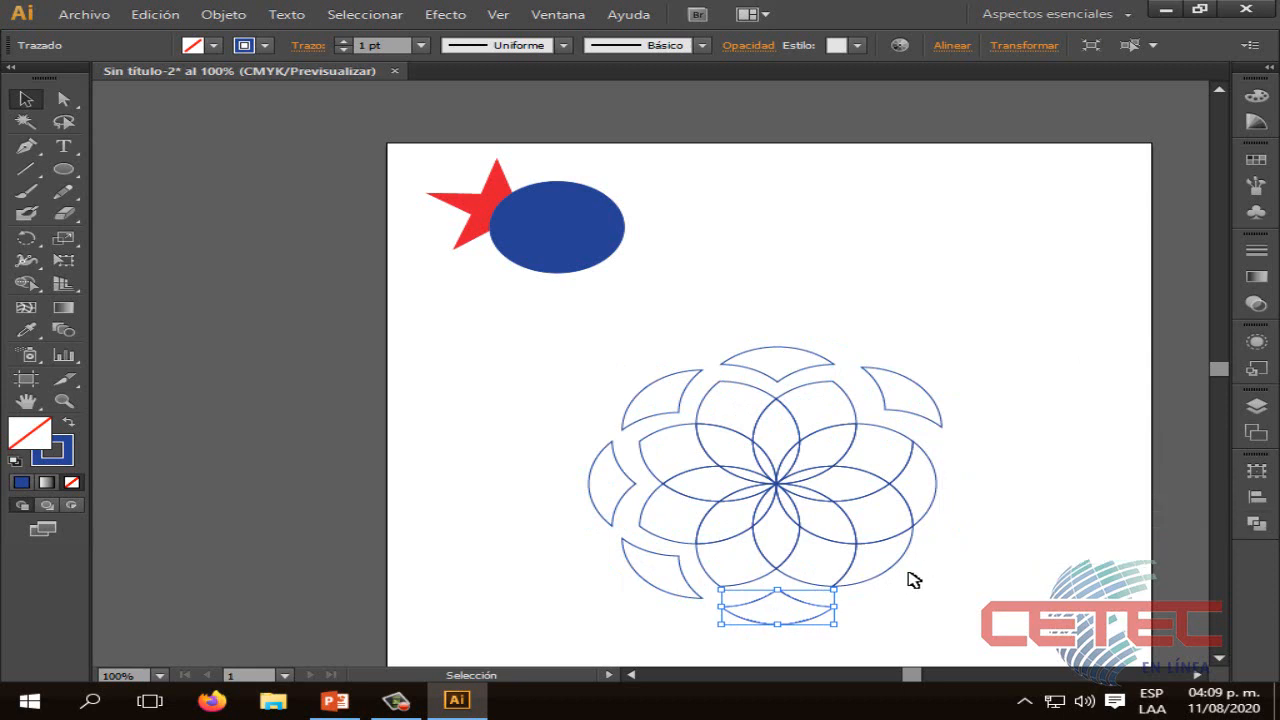
click(898, 569)
drag(907, 568, 933, 574)
click(938, 487)
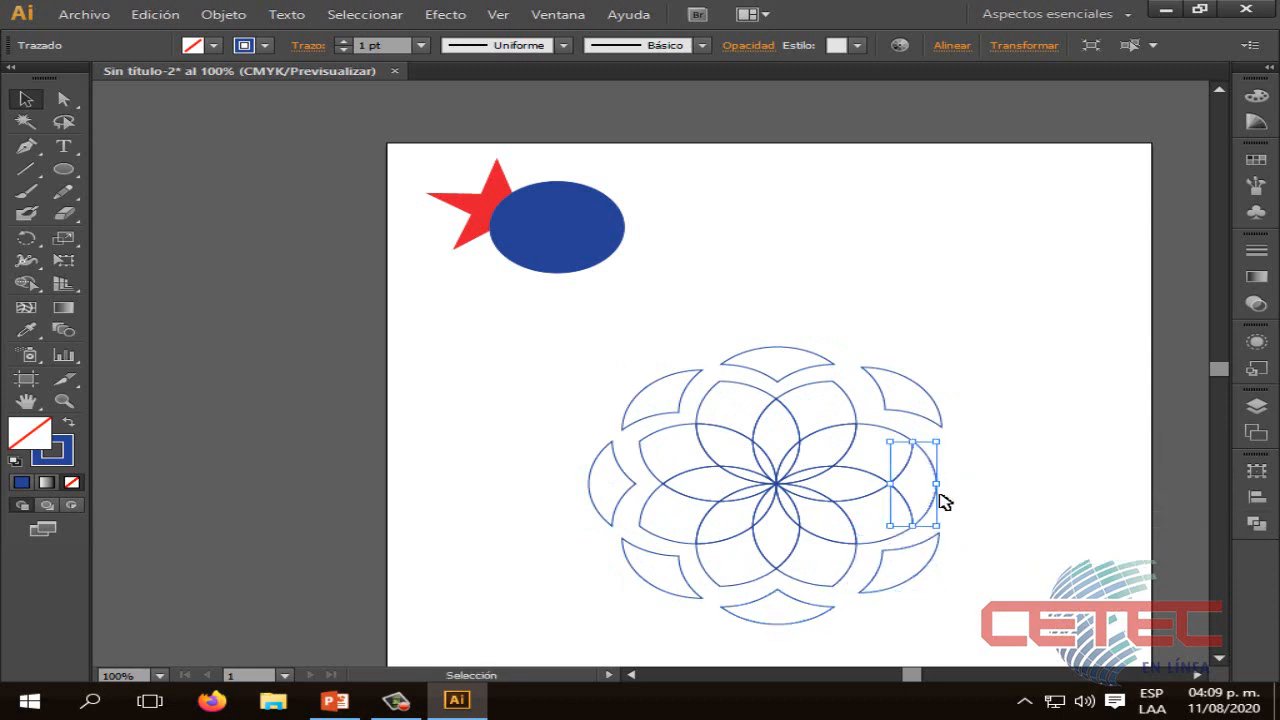
drag(940, 500, 970, 500)
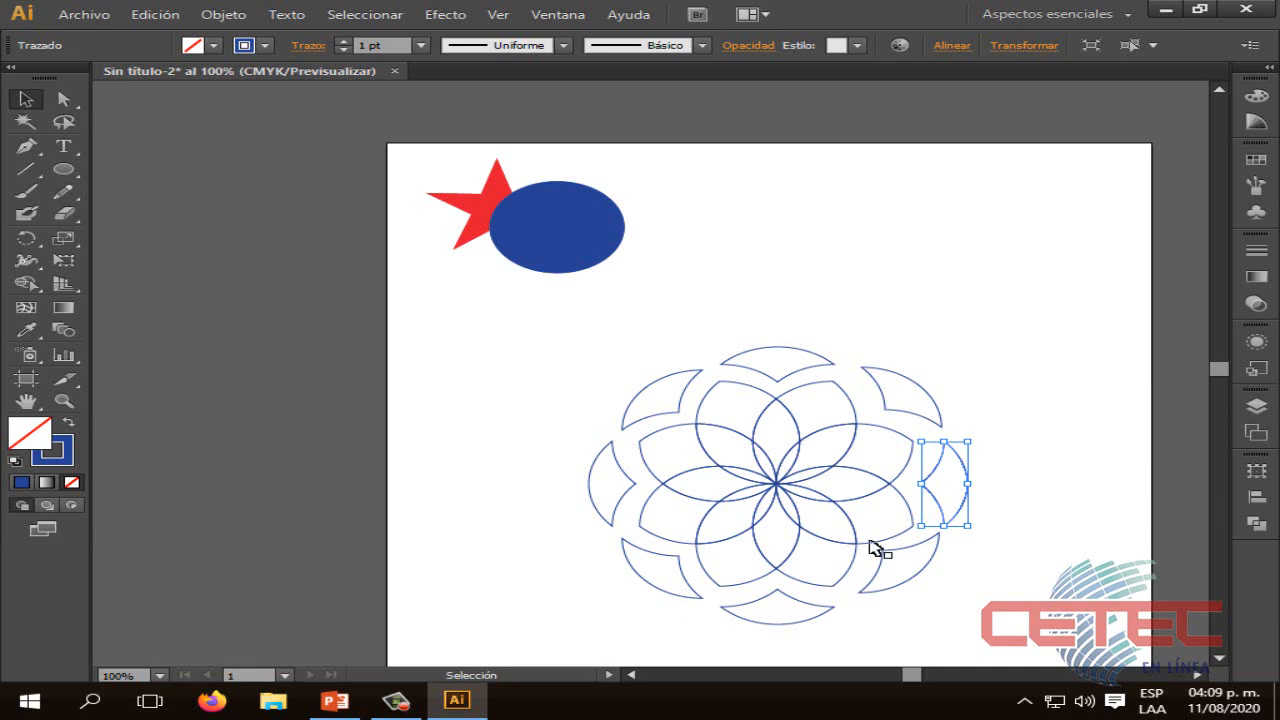
Shift the eight pieces of the flower's second ring slightly outward, leaving narrow gaps around each one
click(723, 392)
drag(761, 397, 757, 387)
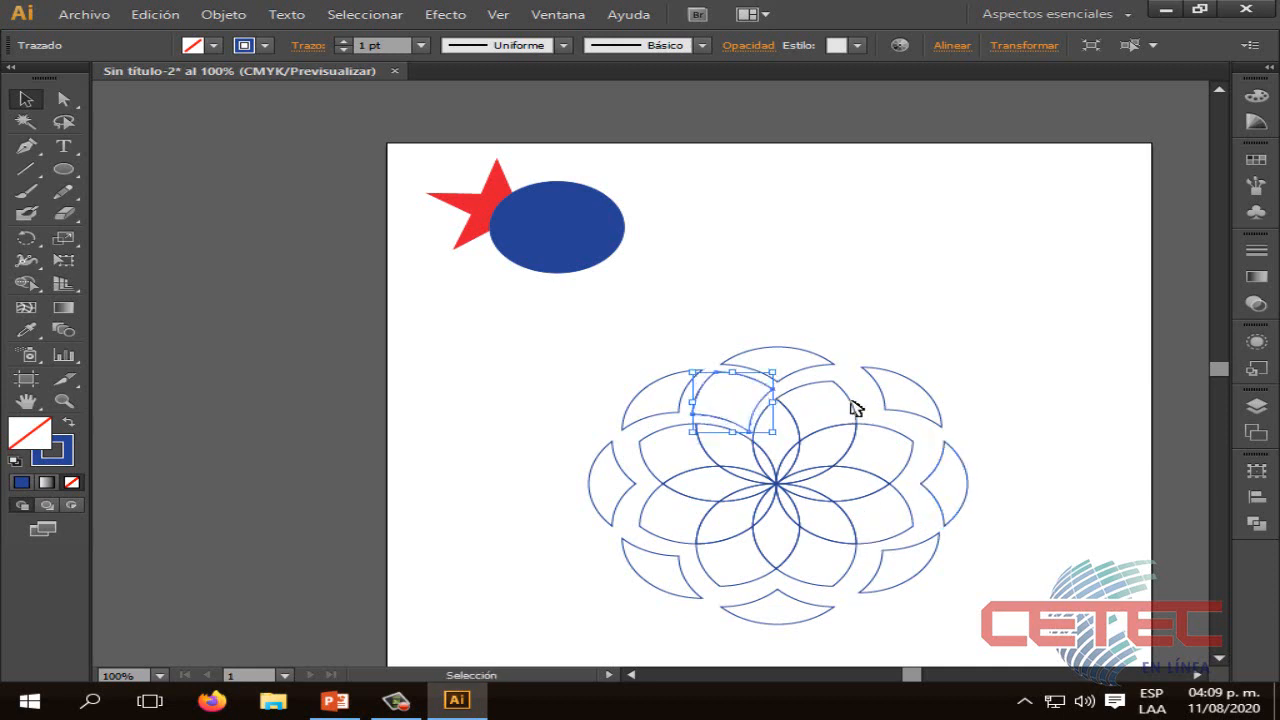
drag(851, 401, 866, 397)
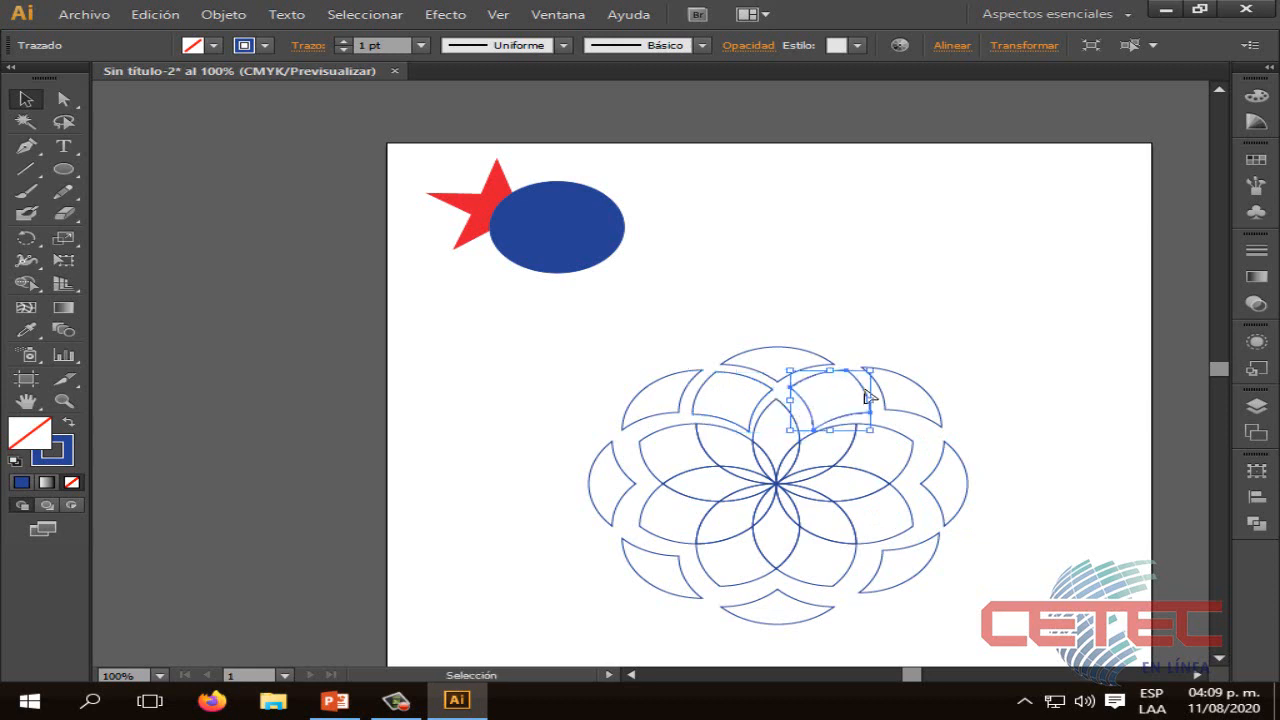
drag(656, 440, 641, 540)
drag(755, 595, 918, 460)
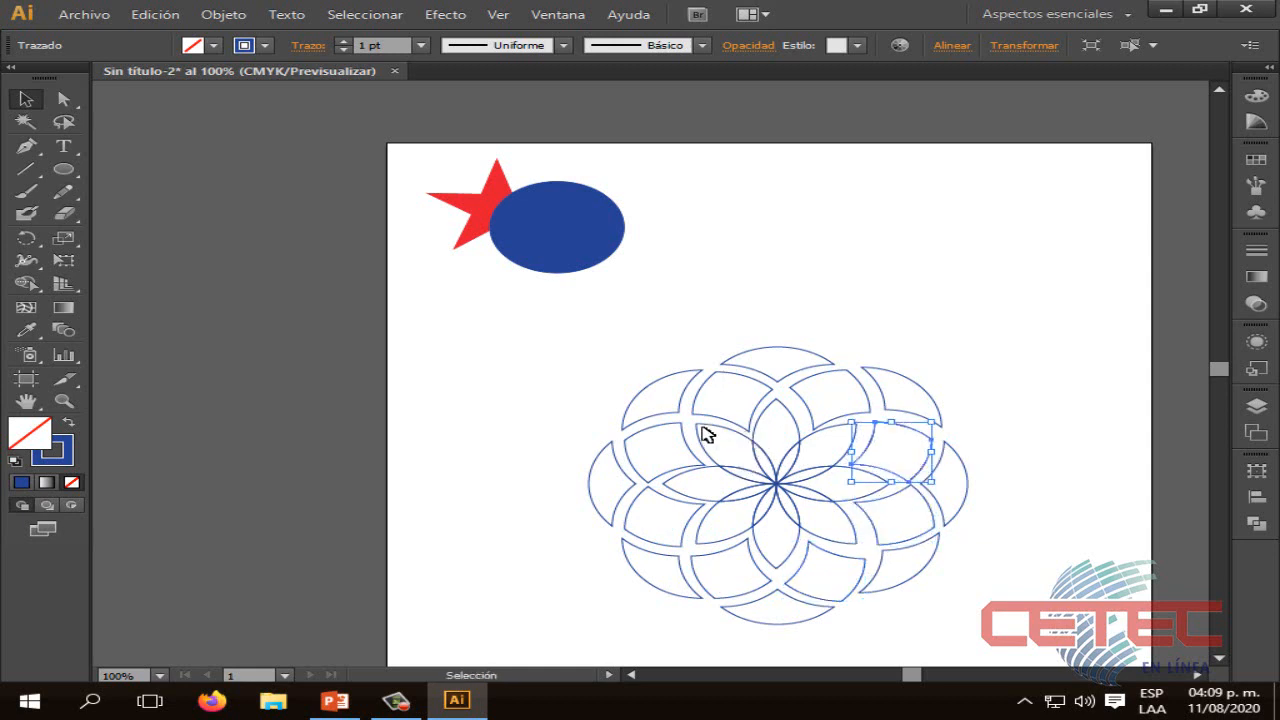
Shift the inner petal pieces slightly outward from the flower's centre and deselect everything
drag(706, 433, 697, 425)
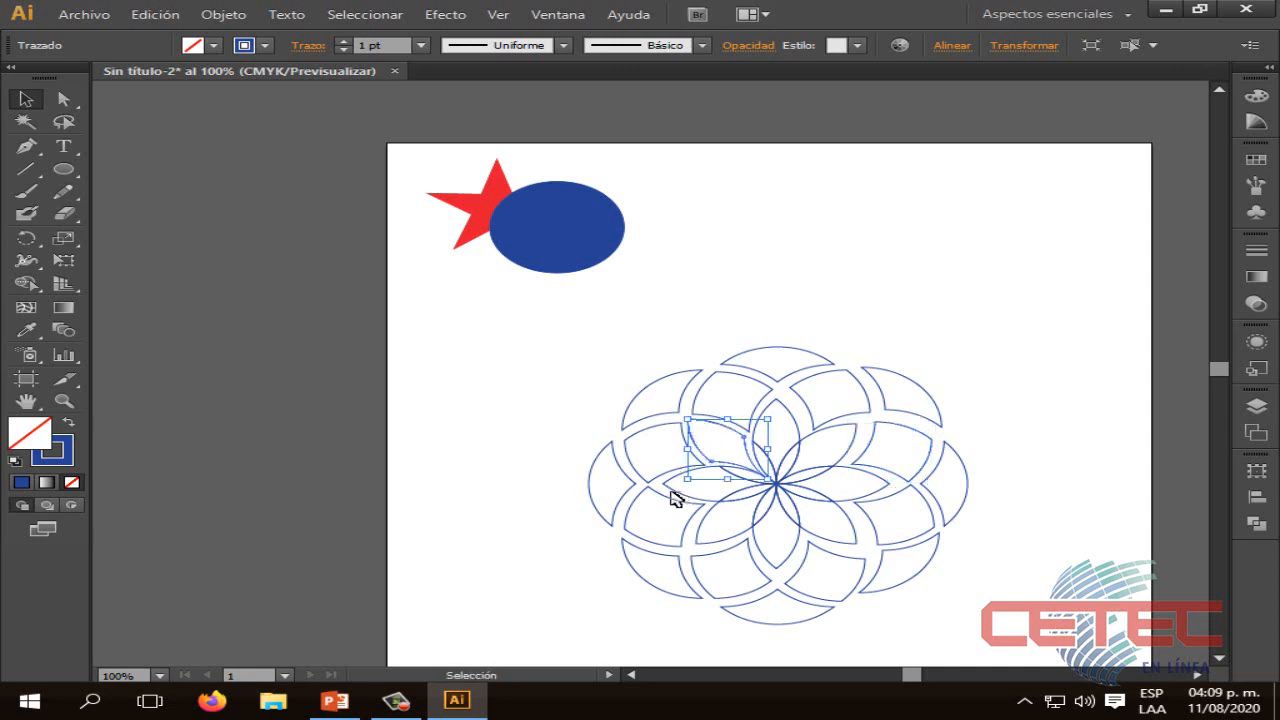
click(678, 500)
click(714, 503)
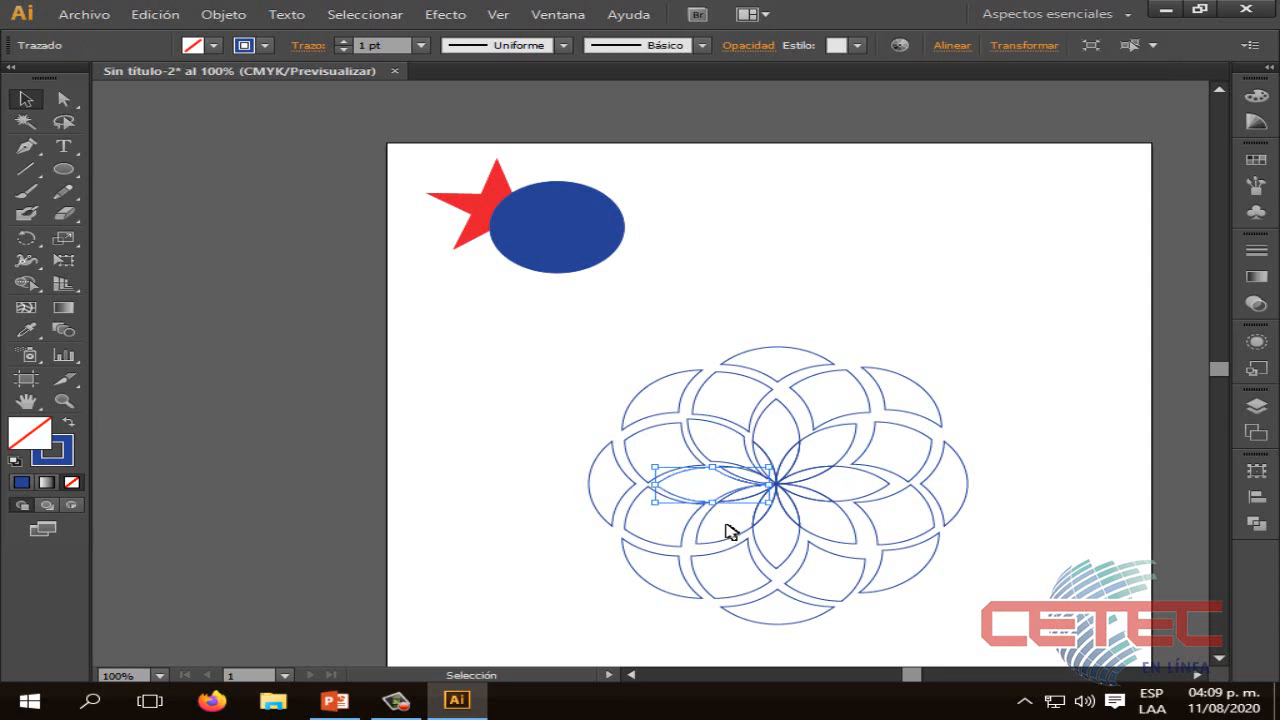
drag(721, 537, 711, 545)
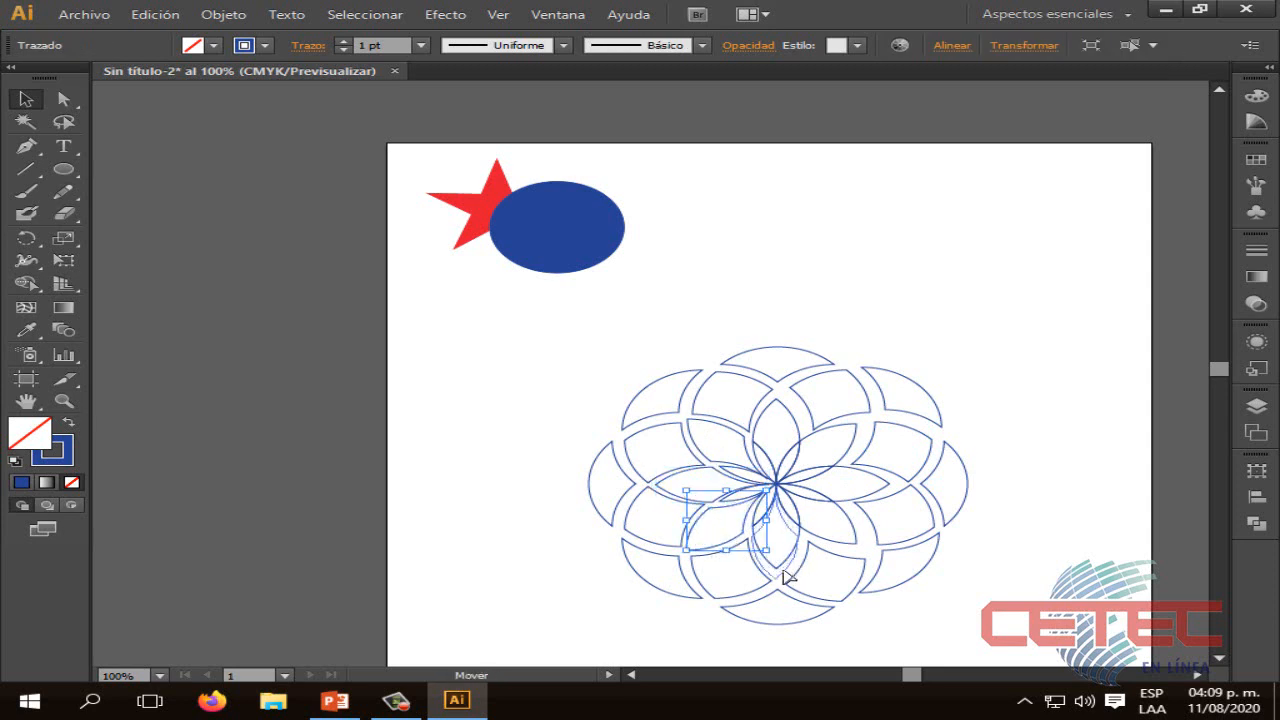
click(788, 562)
drag(849, 546, 823, 443)
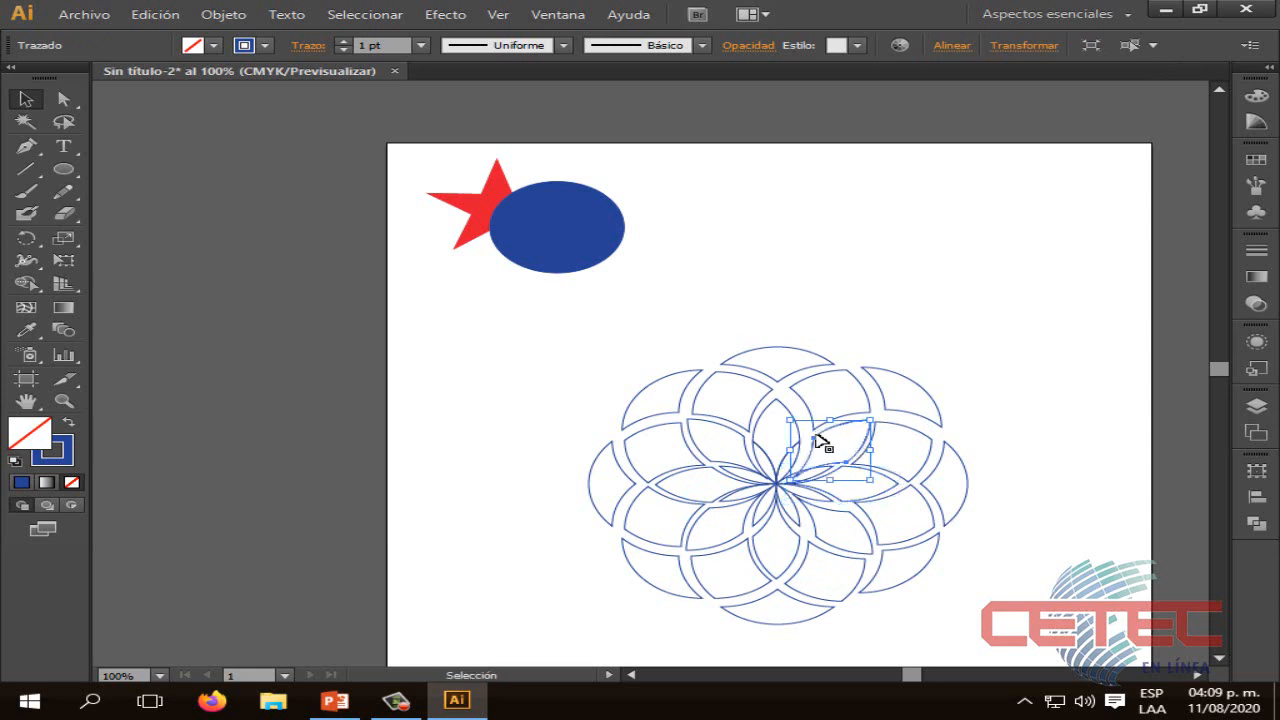
click(790, 410)
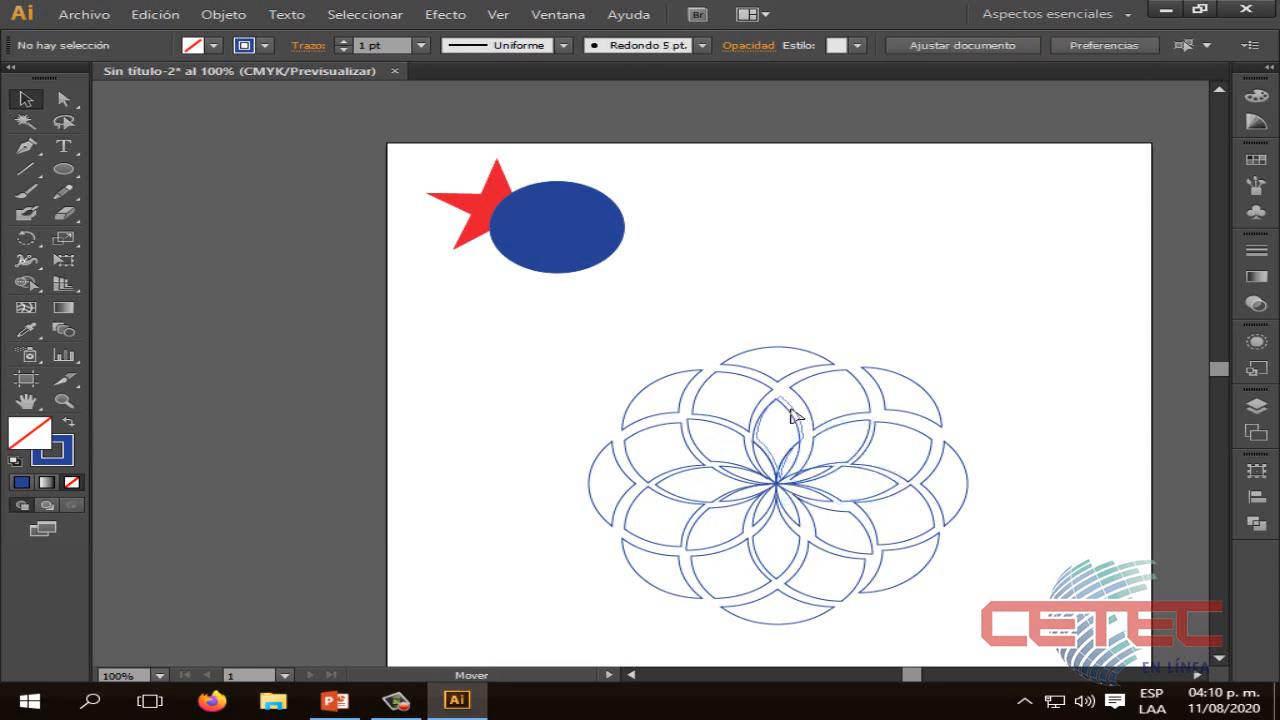
click(792, 408)
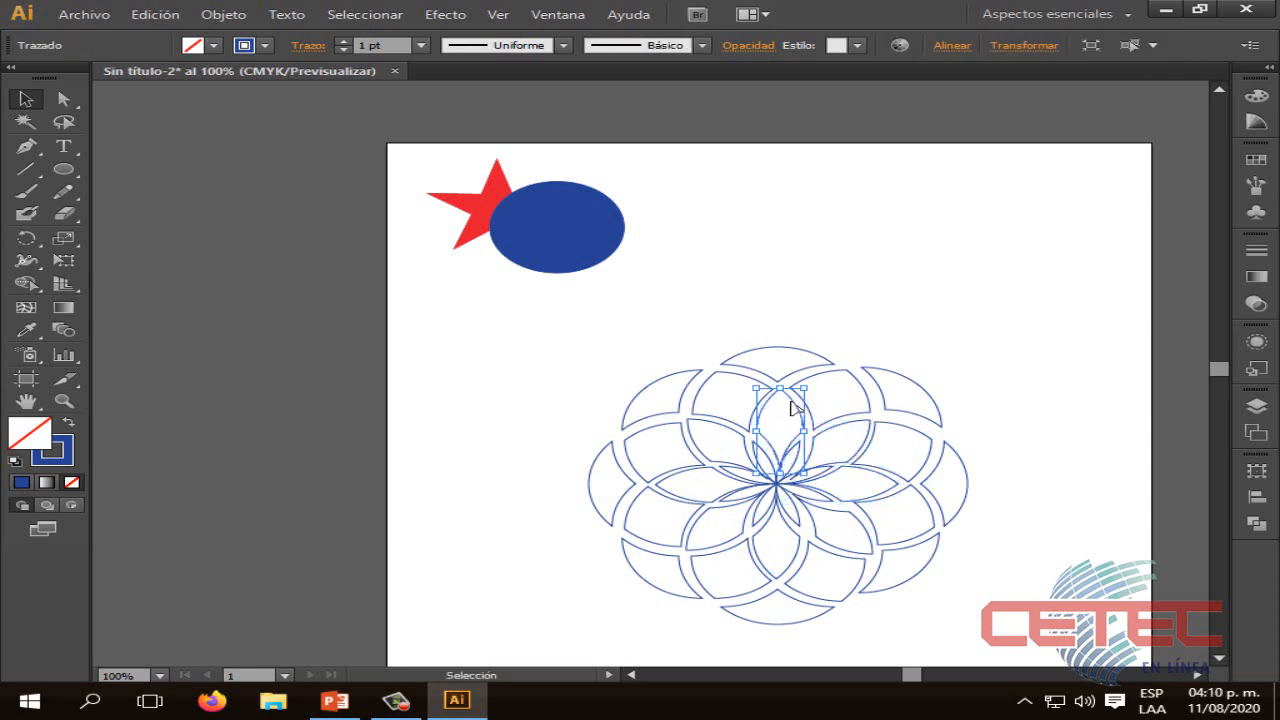
click(1030, 388)
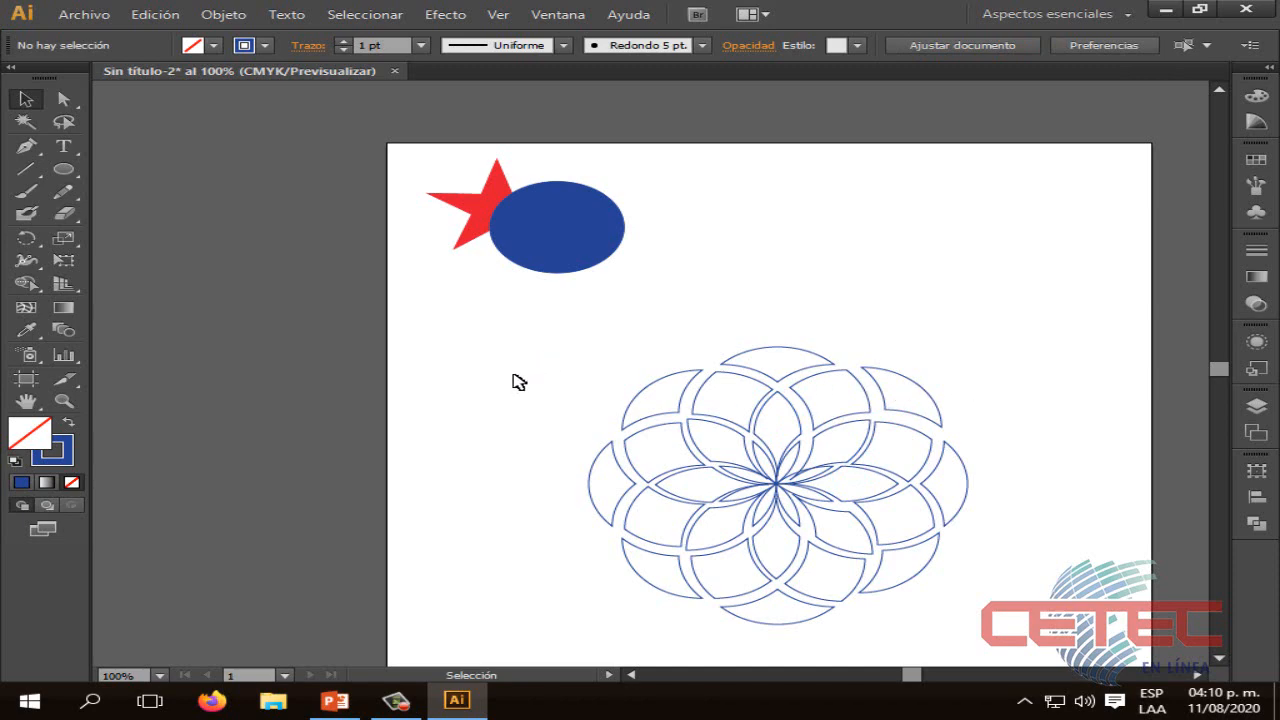
Select all the flower pieces, scale them down and move them beside the blue ellipse near the artboard's upper edge
drag(497, 338, 686, 469)
drag(1037, 645, 1032, 643)
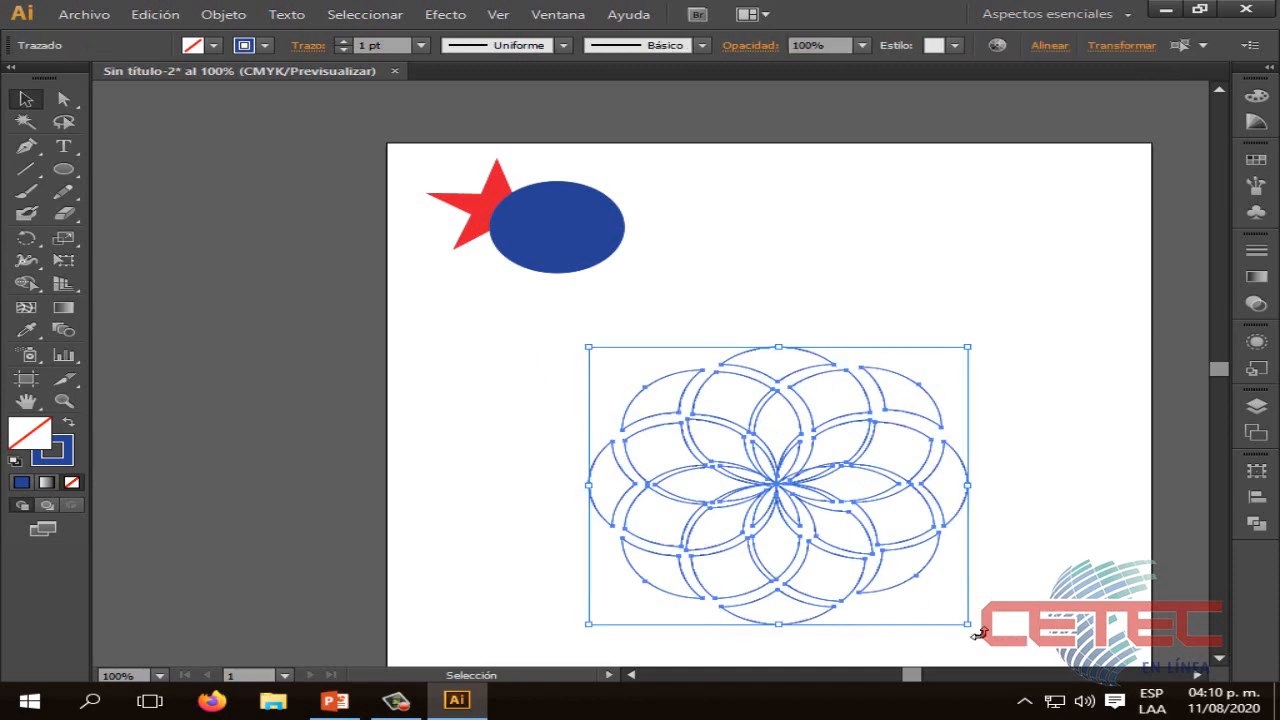
drag(920, 597, 742, 458)
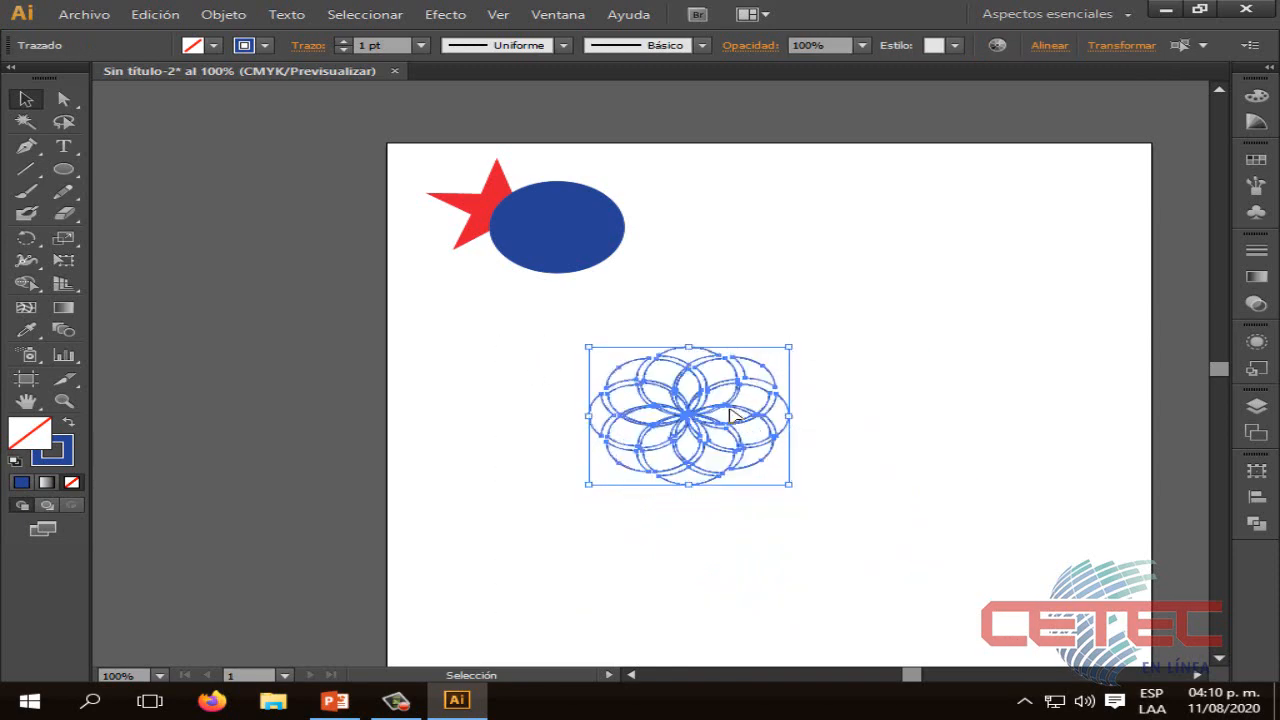
drag(735, 412, 813, 224)
click(950, 393)
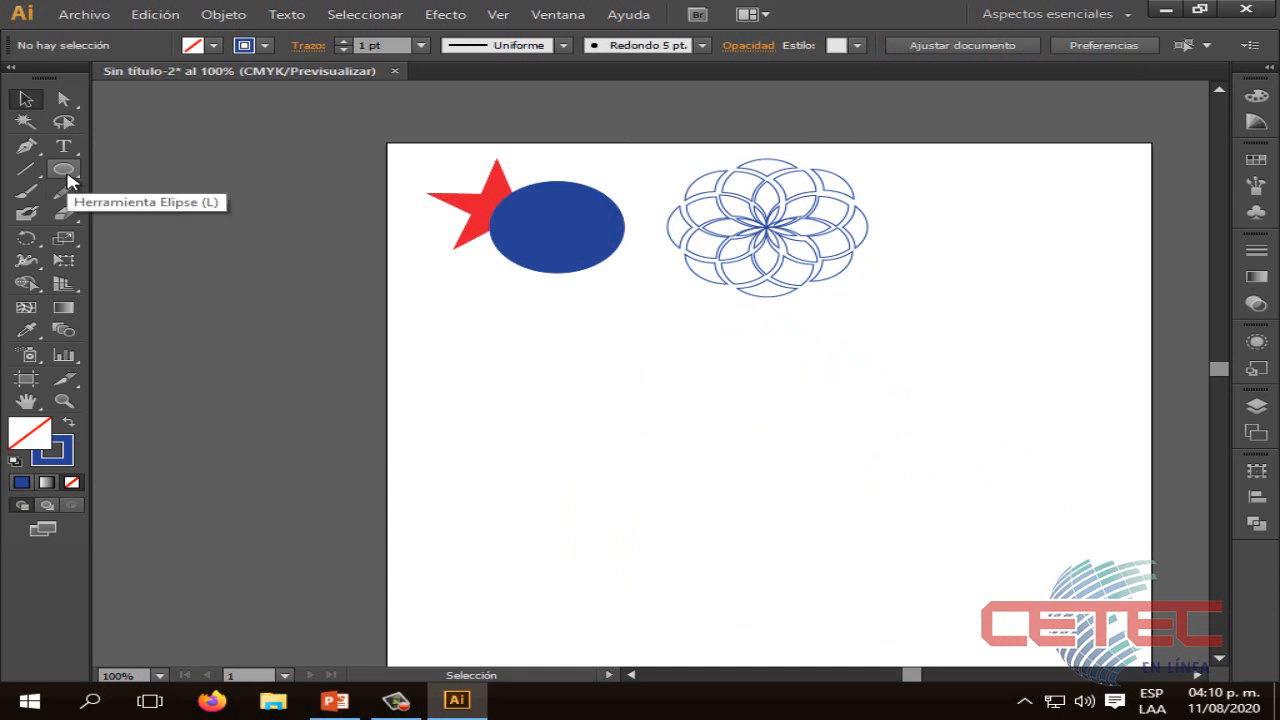
Consult the PowerPoint slide on Combinar and Recortar, return to Illustrator and draw an outlined ellipse in the empty area below the shapes
click(336, 700)
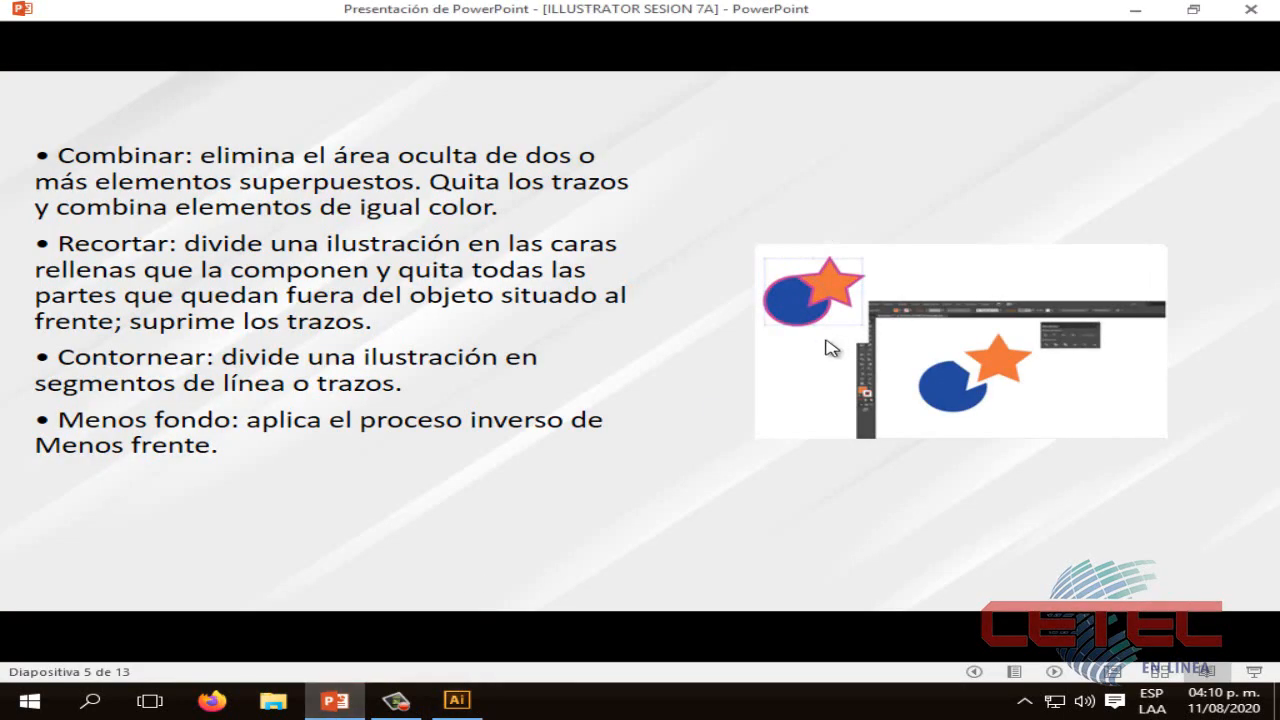
click(1140, 12)
click(63, 169)
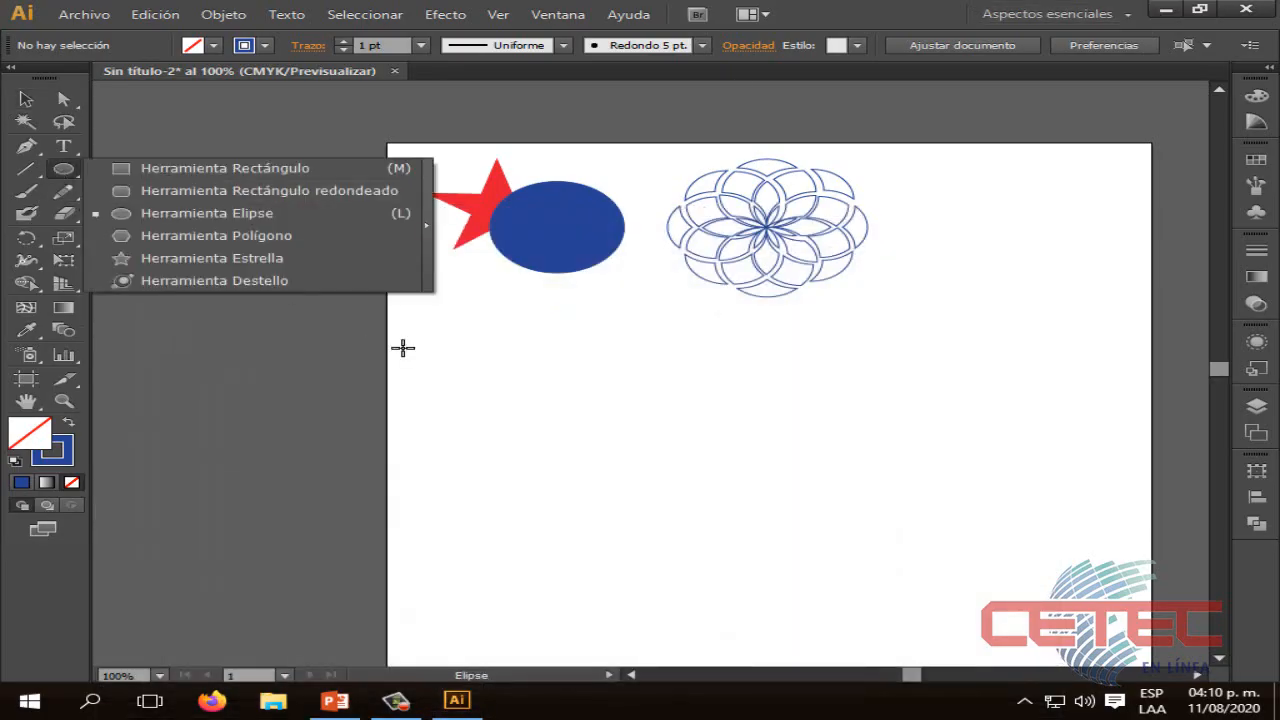
click(118, 210)
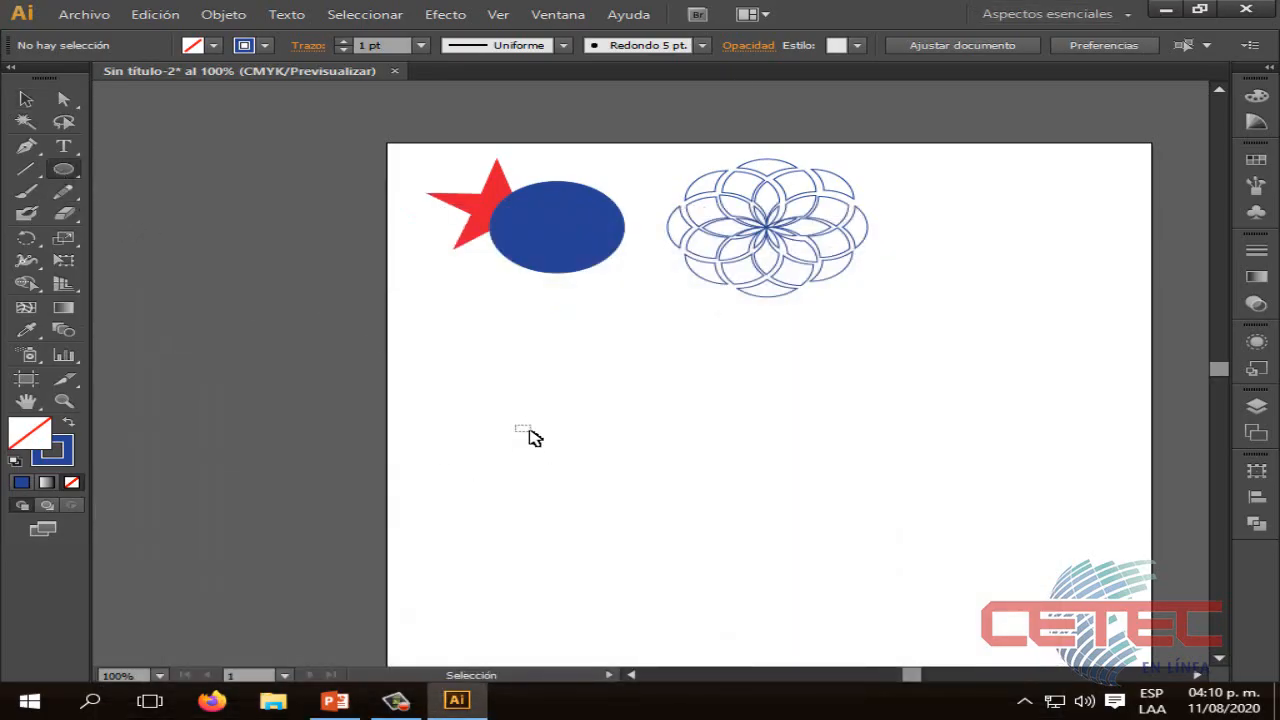
drag(569, 471, 775, 604)
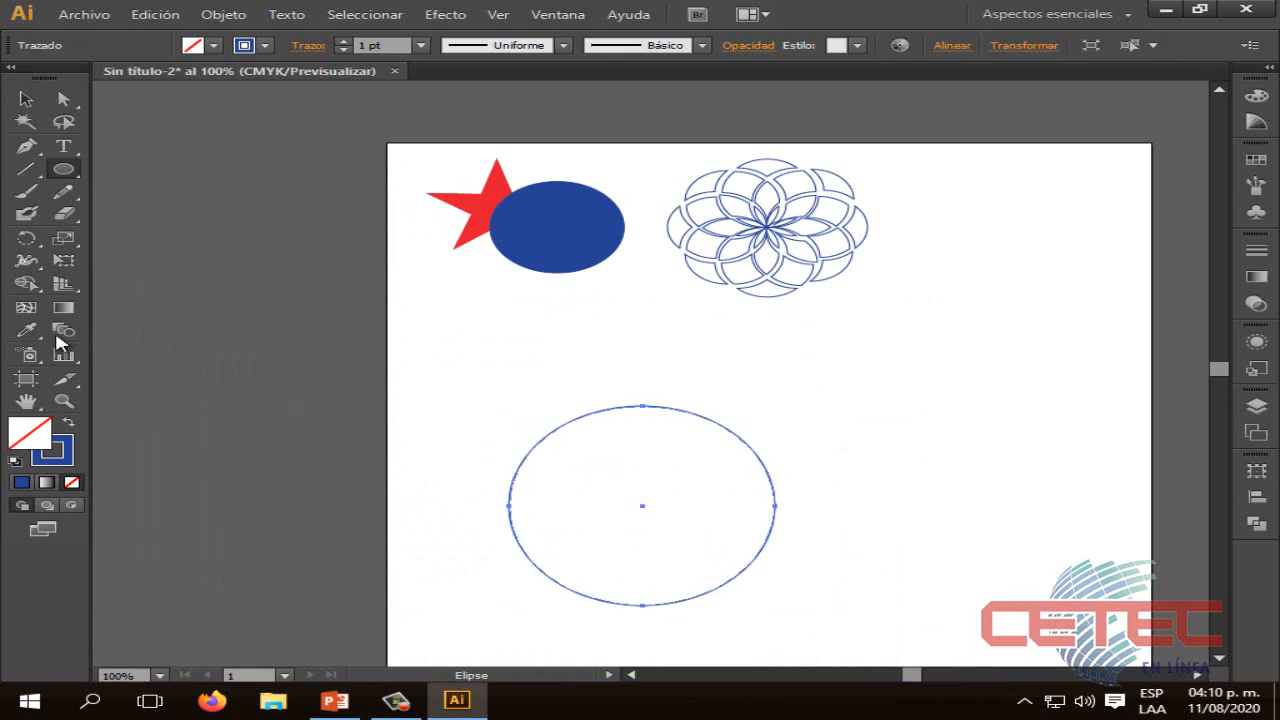
Draw an outlined five-pointed star and place it beside the outlined ellipse, clear of the flower
click(63, 170)
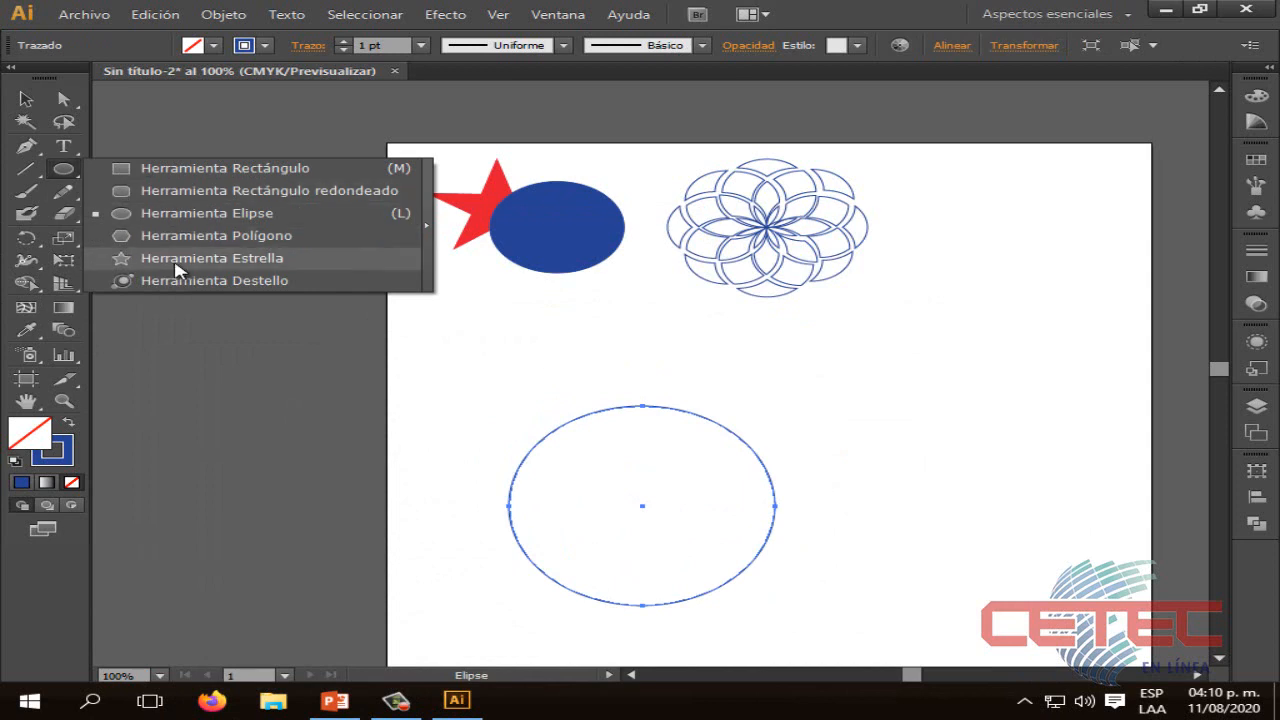
click(230, 259)
drag(886, 337, 996, 428)
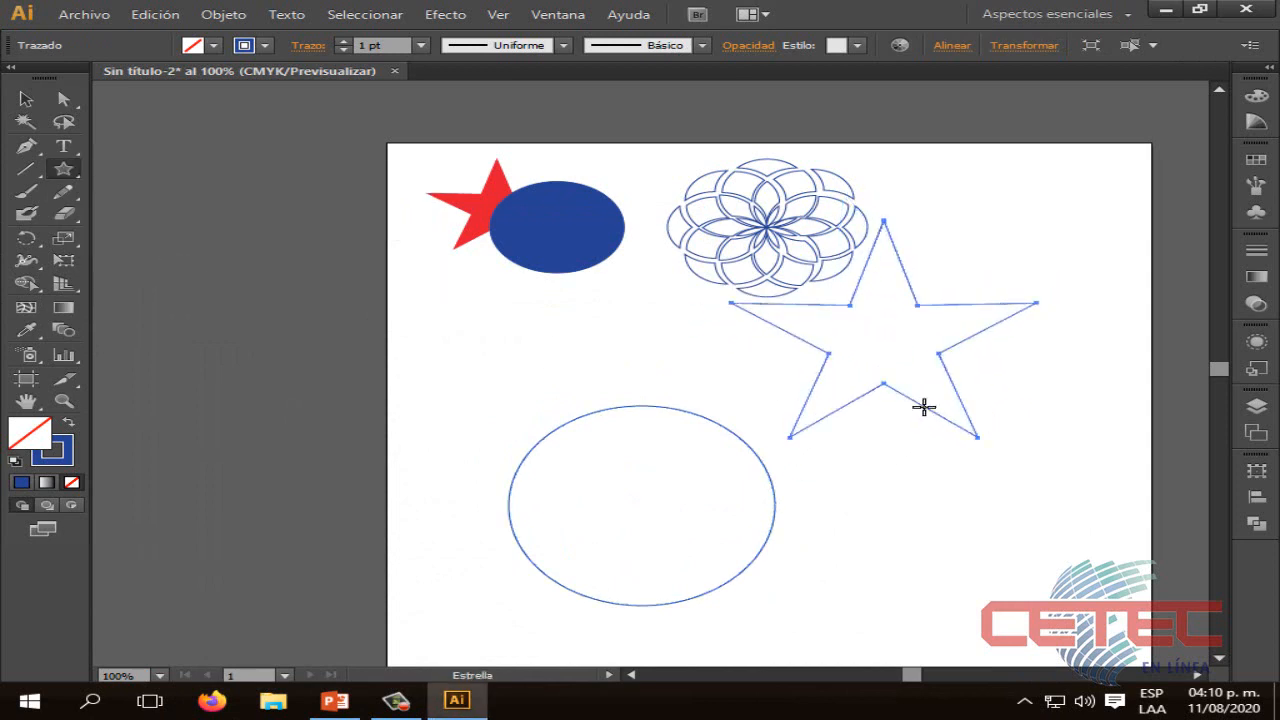
click(25, 98)
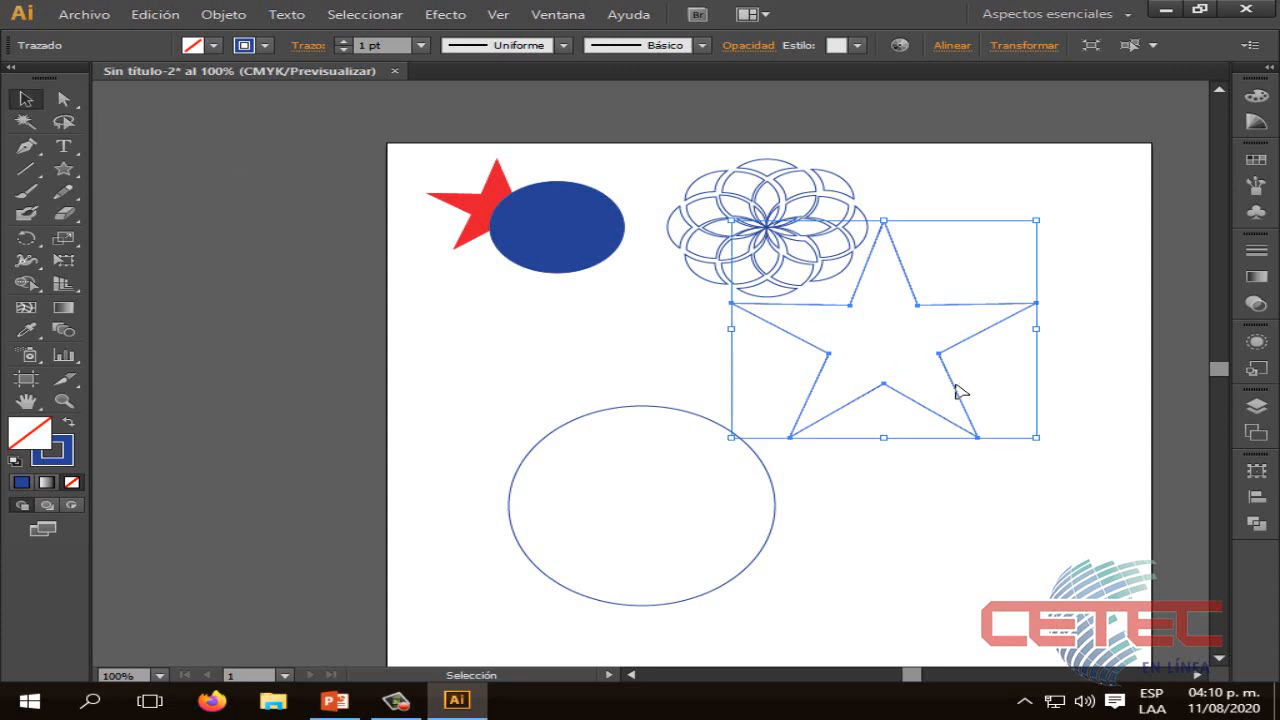
drag(957, 390, 1008, 480)
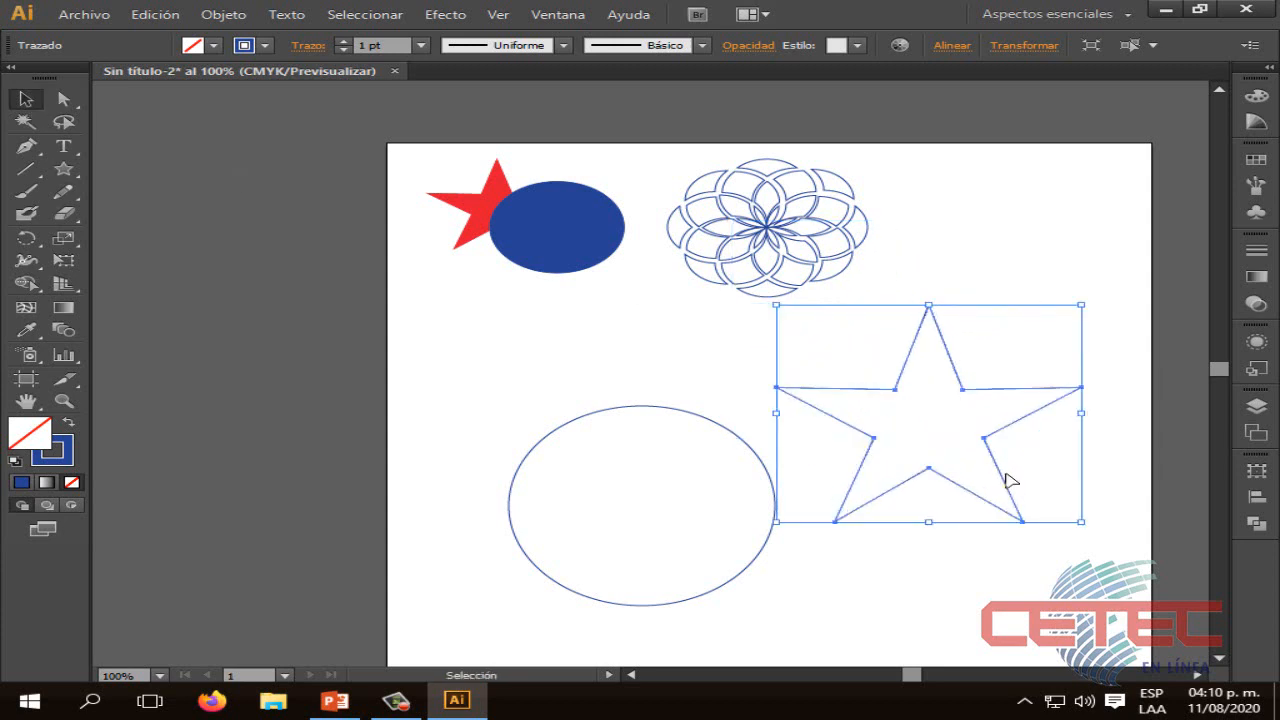
Fill the large outlined ellipse with solid blue and set its stroke colour to magenta FF00F3
click(717, 496)
click(769, 474)
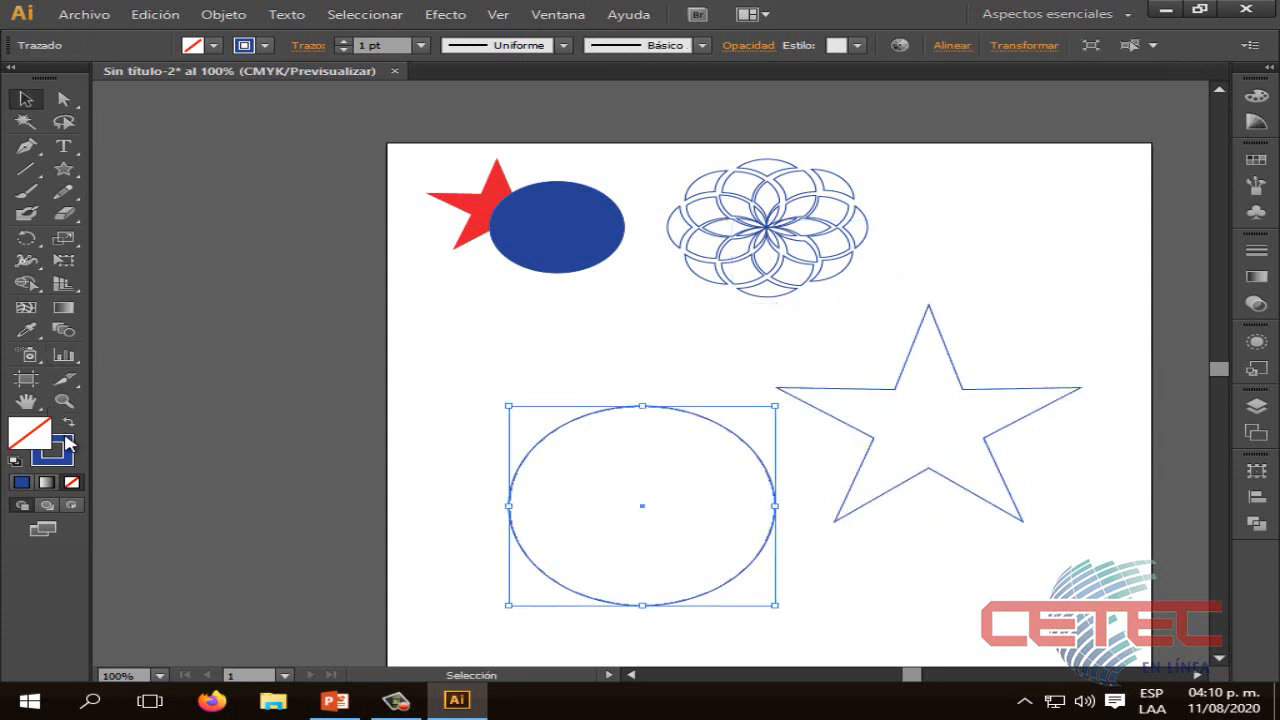
click(21, 482)
double_click(28, 434)
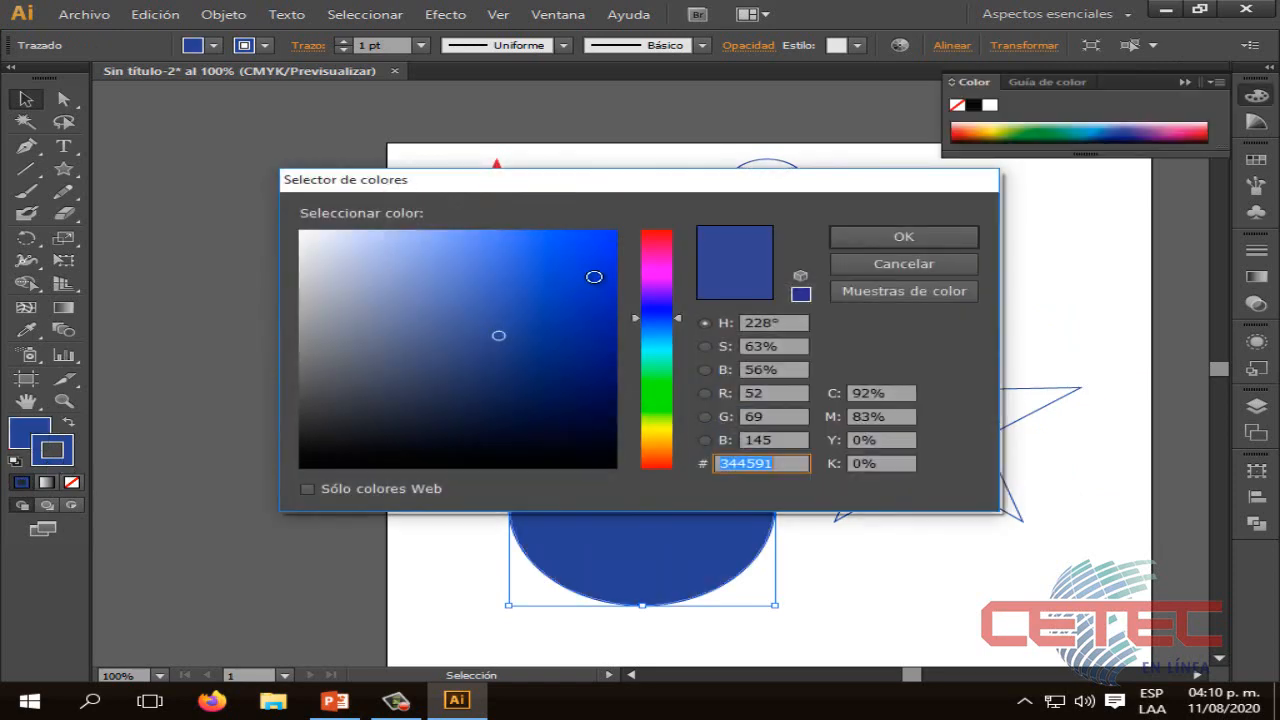
click(656, 267)
drag(605, 246, 623, 212)
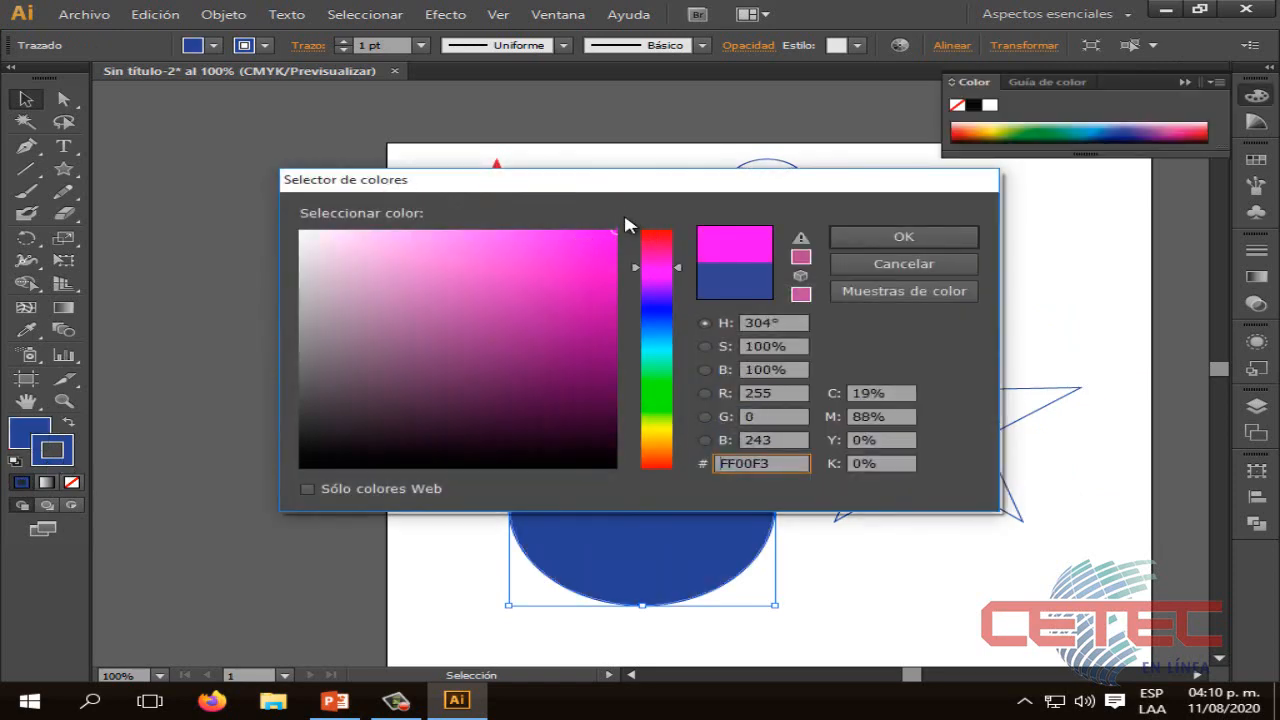
click(913, 246)
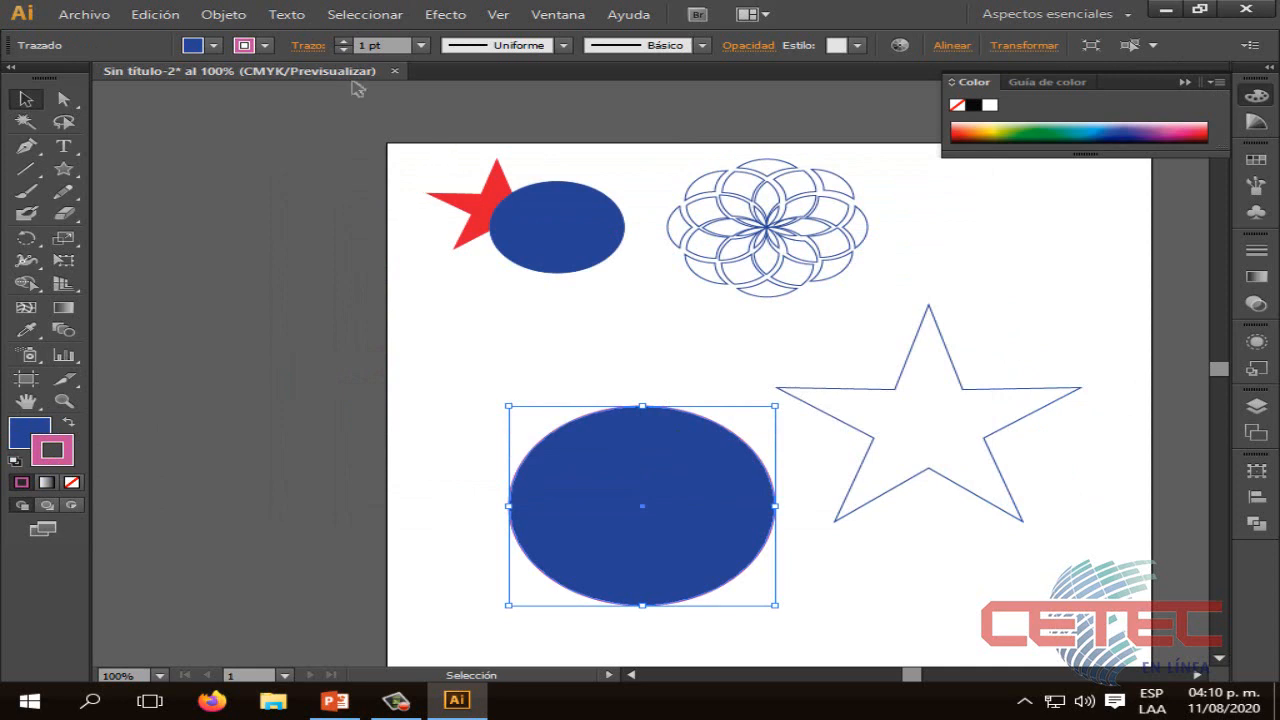
Increase the large ellipse's stroke weight to 5 pt and deselect it
click(344, 41)
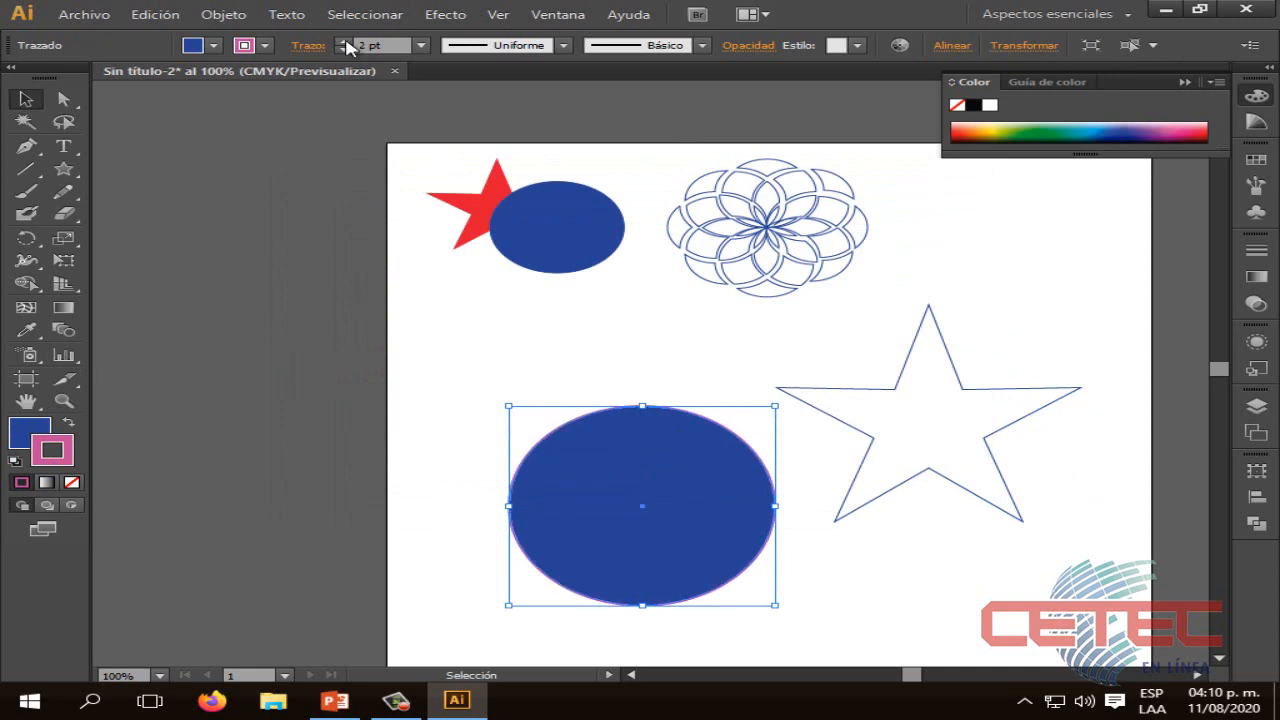
click(344, 41)
click(344, 41)
click(344, 41)
click(452, 189)
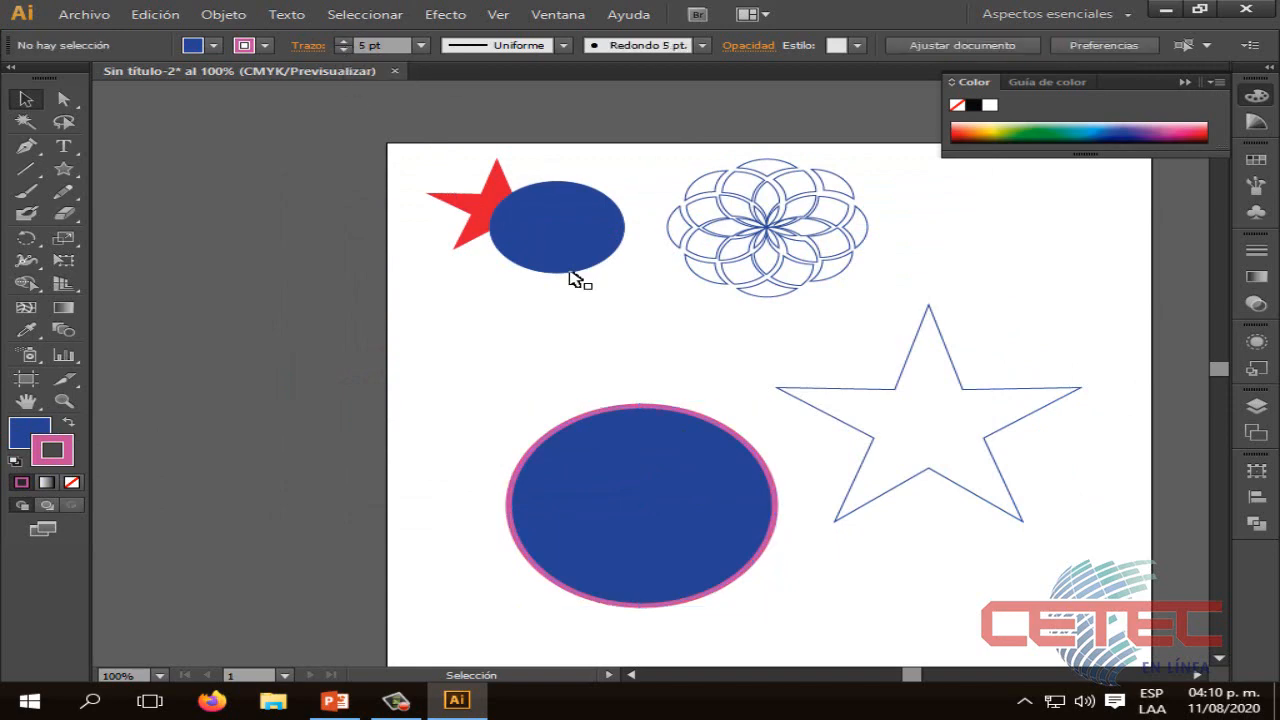
Select the large outlined star and fill it with bright orange
click(880, 392)
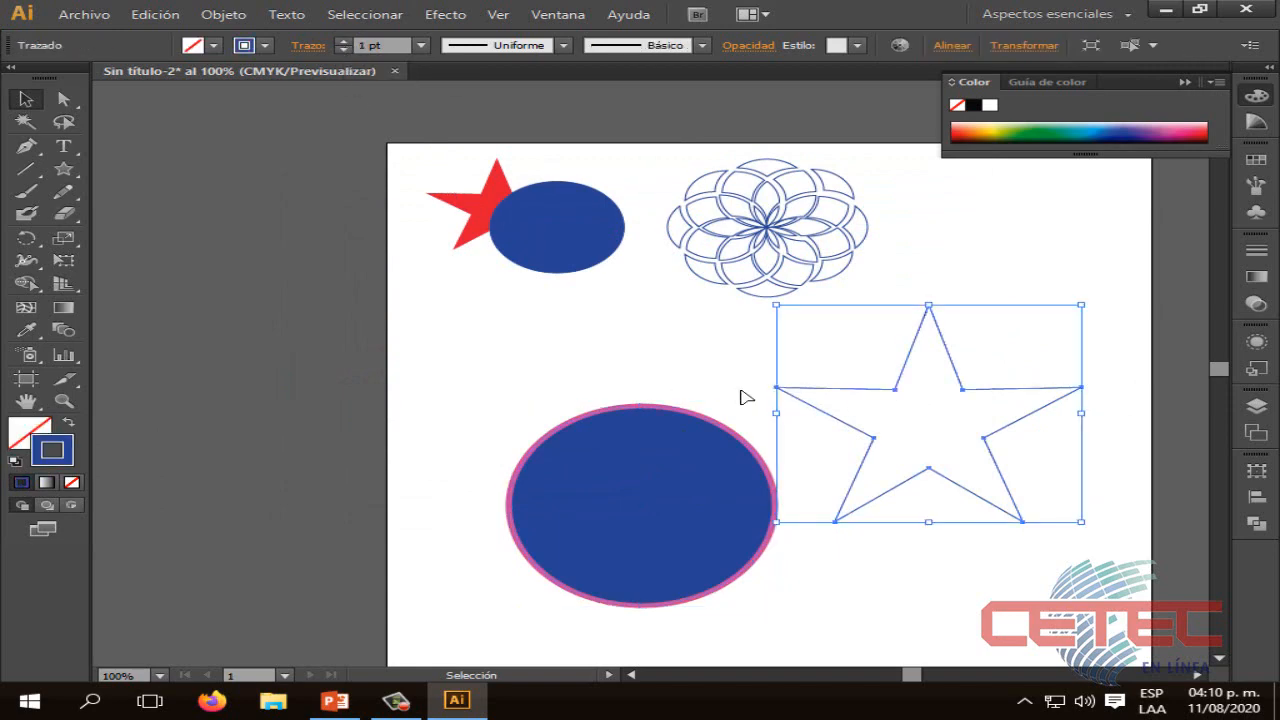
double_click(20, 440)
click(656, 446)
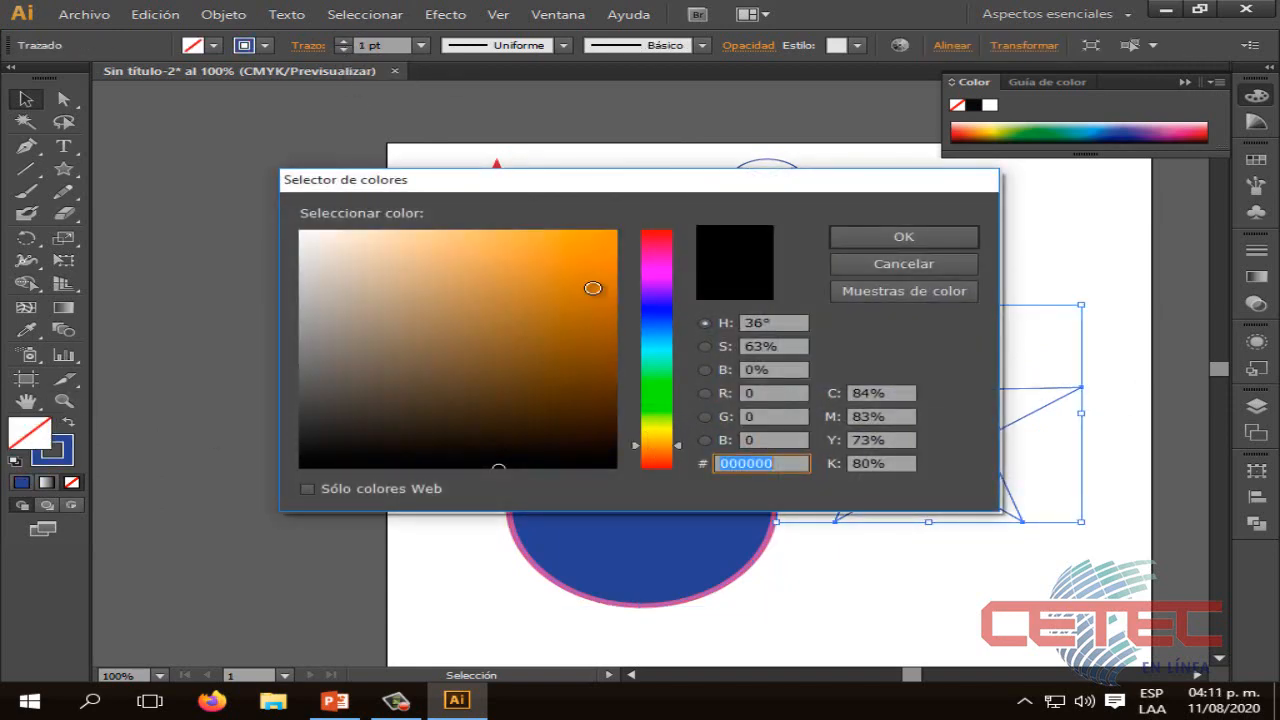
drag(593, 288, 757, 237)
click(903, 243)
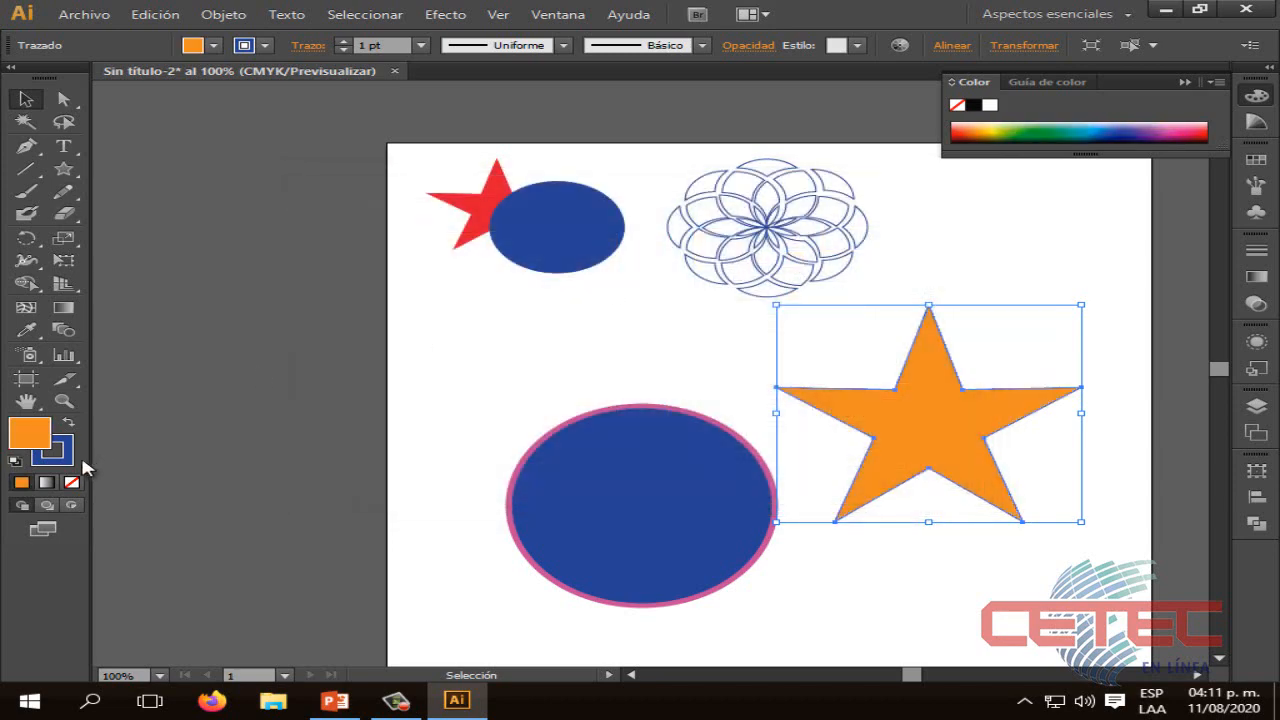
Set the orange star's stroke colour to magenta FF00F3 with a 5 pt weight and deselect it
double_click(55, 452)
click(656, 267)
drag(590, 260, 703, 237)
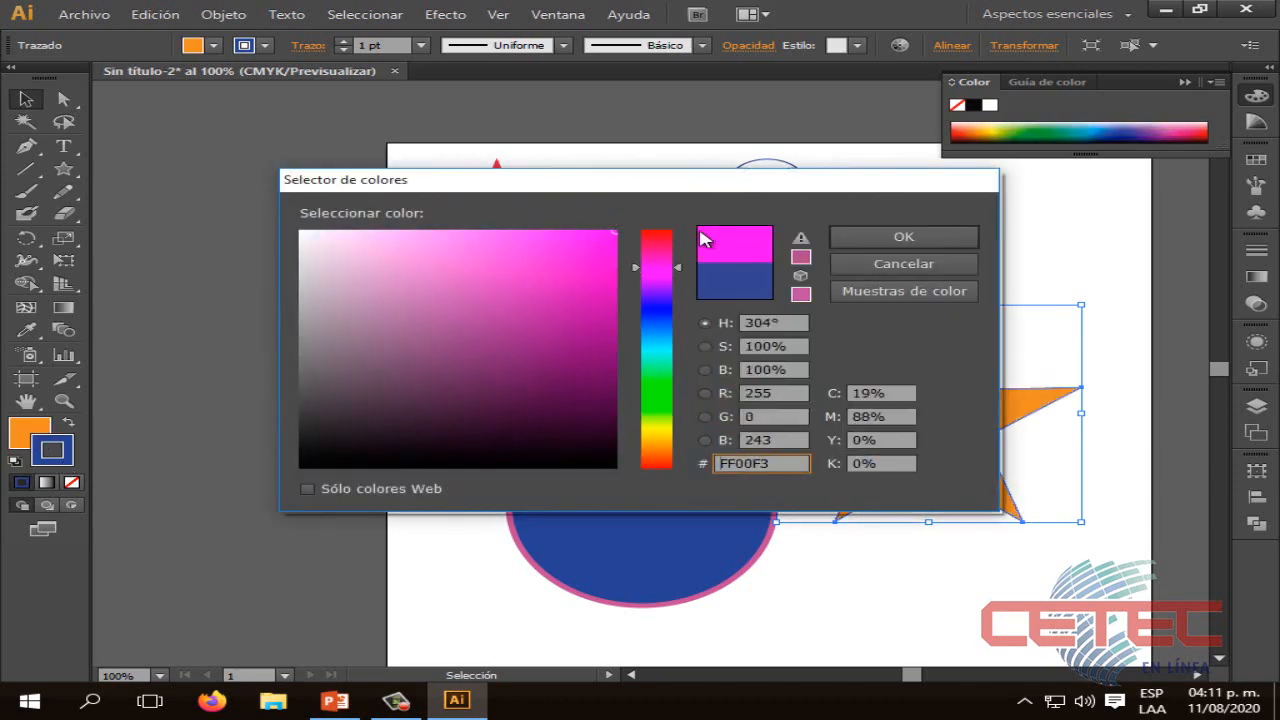
key(Return)
click(343, 41)
click(343, 41)
click(343, 41)
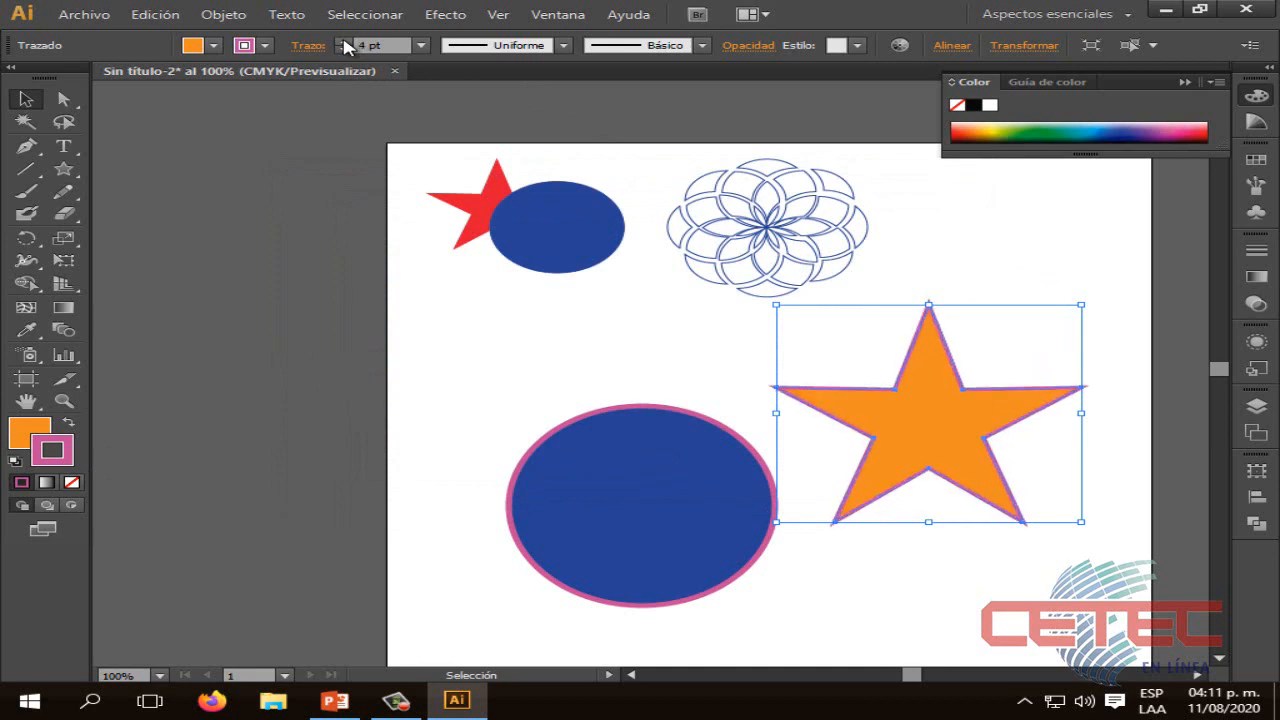
click(343, 41)
click(685, 403)
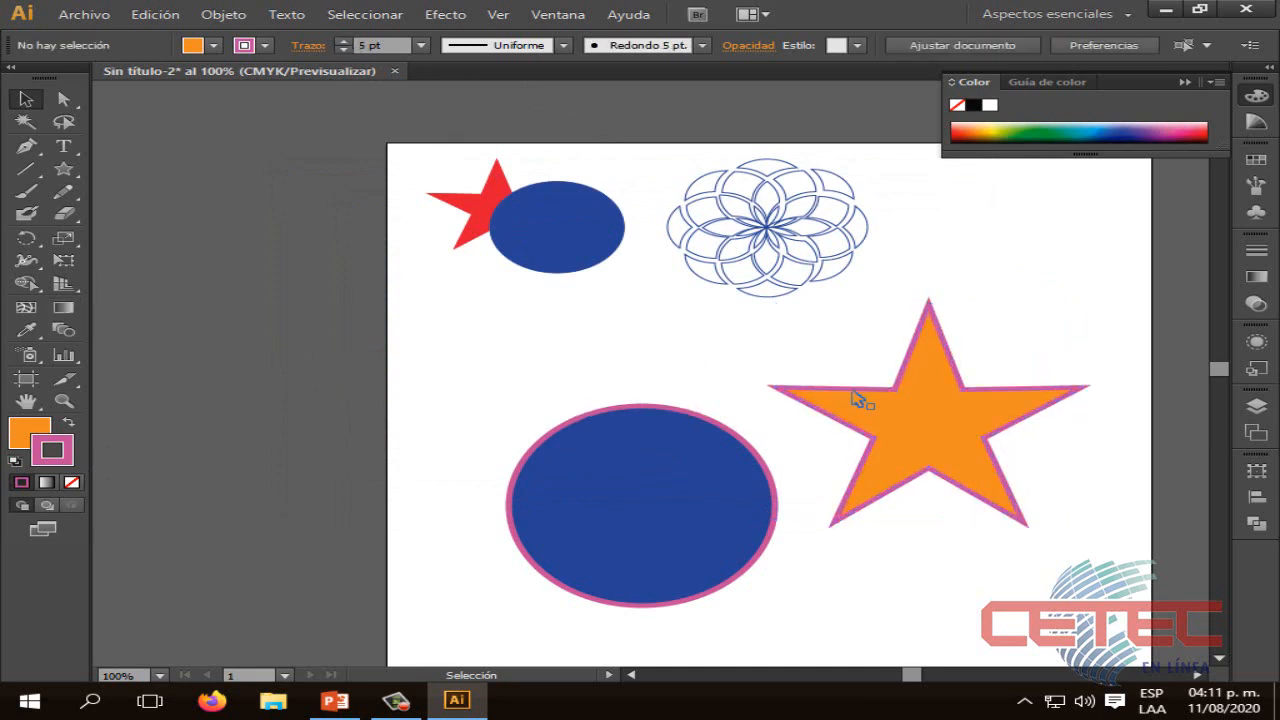
Overlap the orange star with the upper-right part of the large blue ellipse, shifting the ellipse slightly to the right
scroll(850, 398, down, 2)
drag(963, 343, 818, 391)
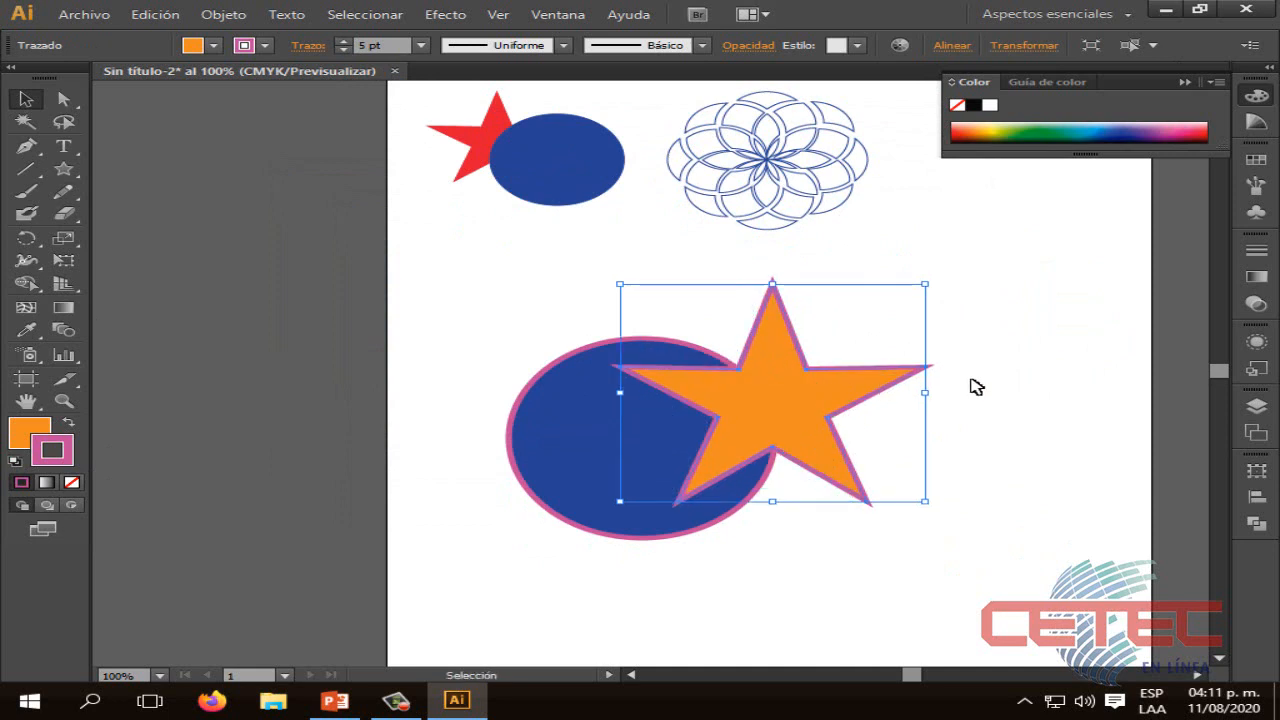
click(1009, 435)
drag(580, 514, 651, 508)
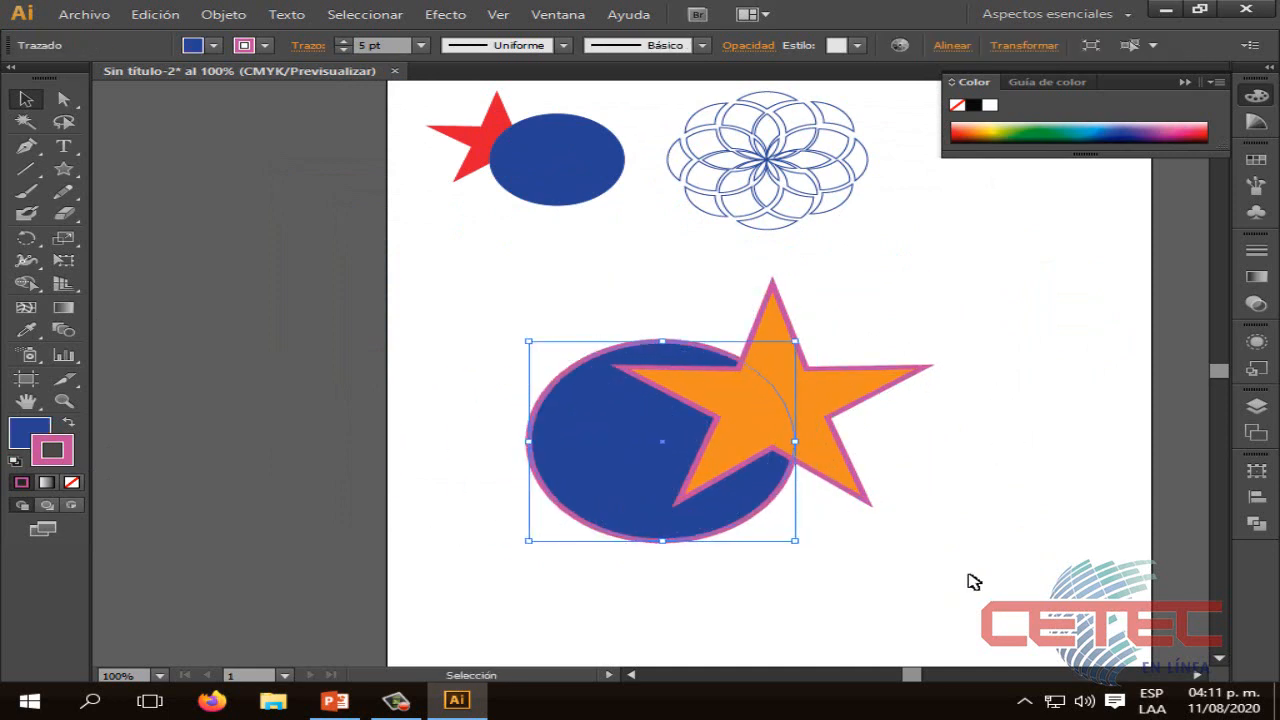
Apply the Pathfinder Trim operation to the overlapping blue ellipse and orange star, then deselect the result
drag(982, 597, 423, 266)
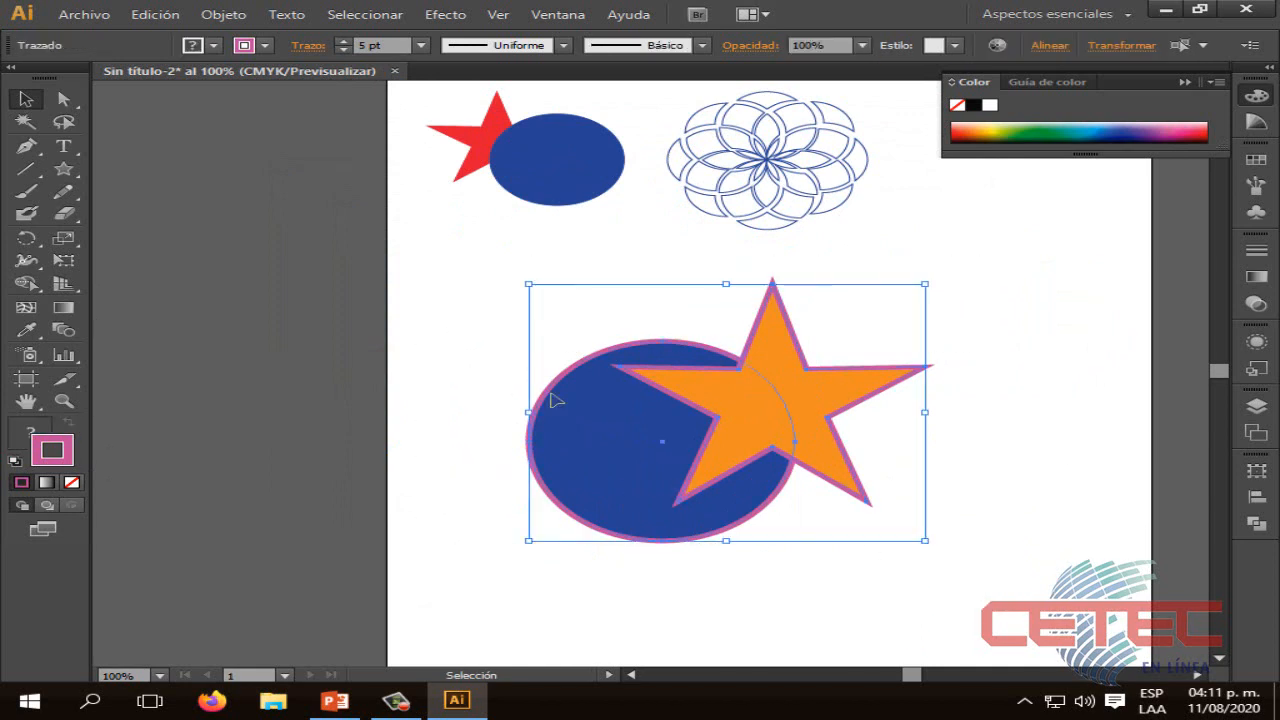
click(1256, 523)
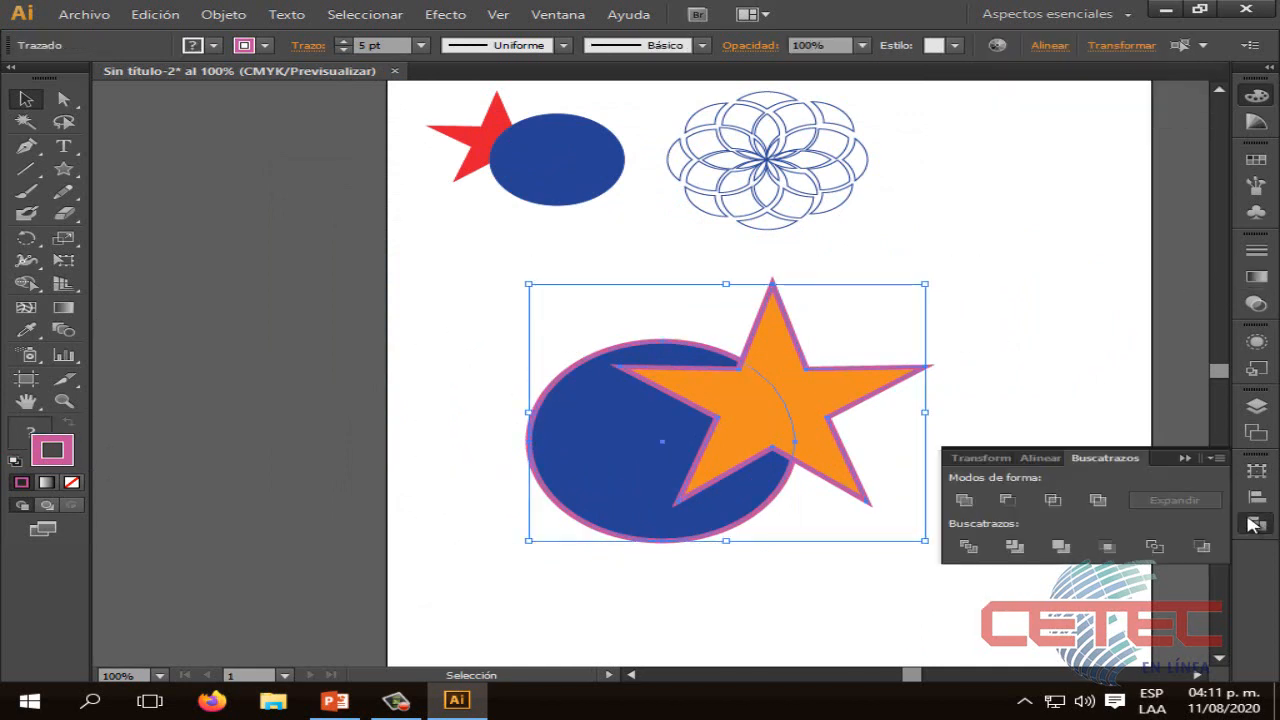
click(1014, 547)
click(783, 595)
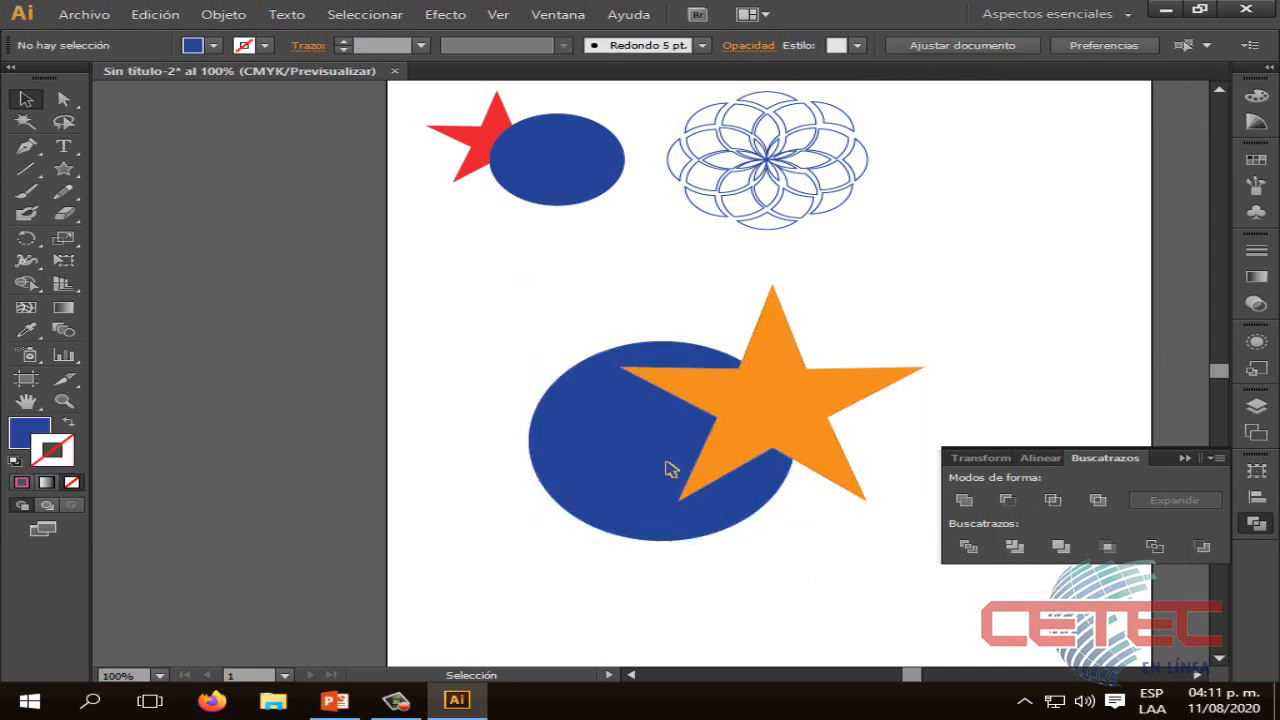
Ungroup the trimmed shapes and pull the orange star and blue ellipse apart to expose the cut-out
drag(893, 577, 430, 270)
right_click(741, 422)
click(821, 523)
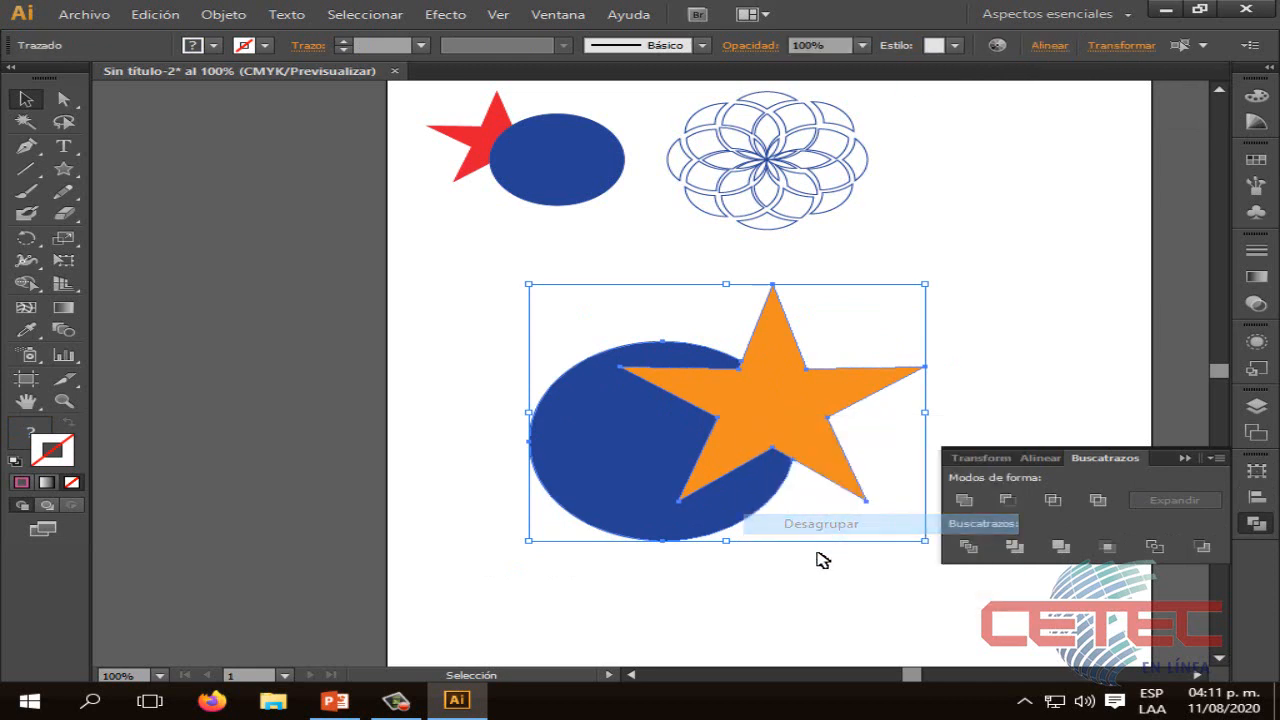
click(821, 558)
drag(786, 420, 982, 353)
drag(612, 421, 510, 355)
click(757, 477)
Move the notched ellipse lower and fit the orange star back into its cut-out
drag(491, 397, 576, 505)
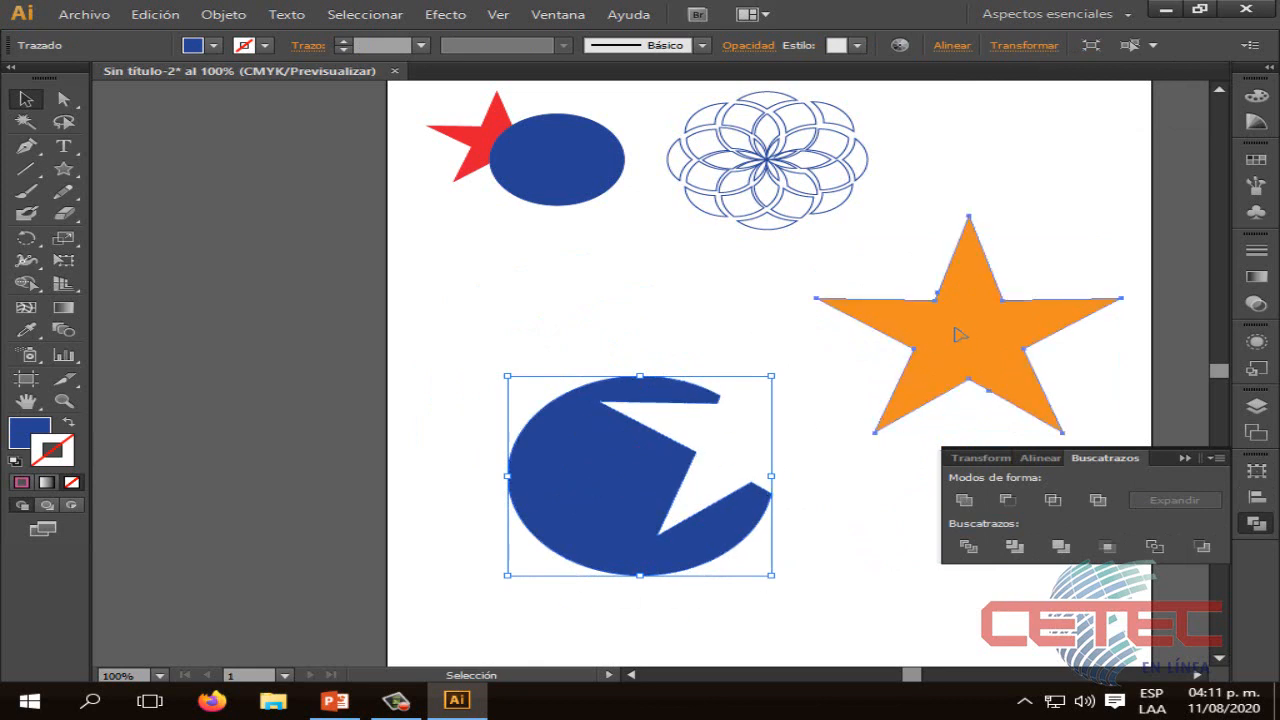
drag(957, 334, 749, 434)
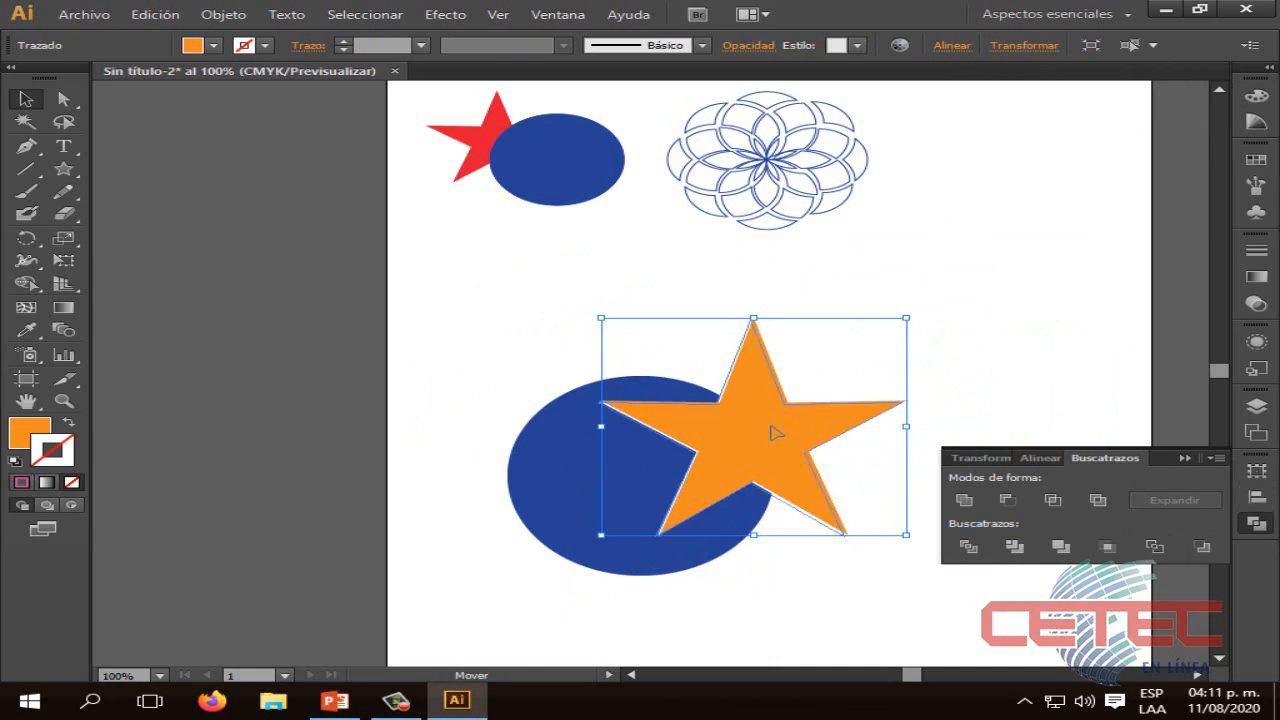
click(955, 383)
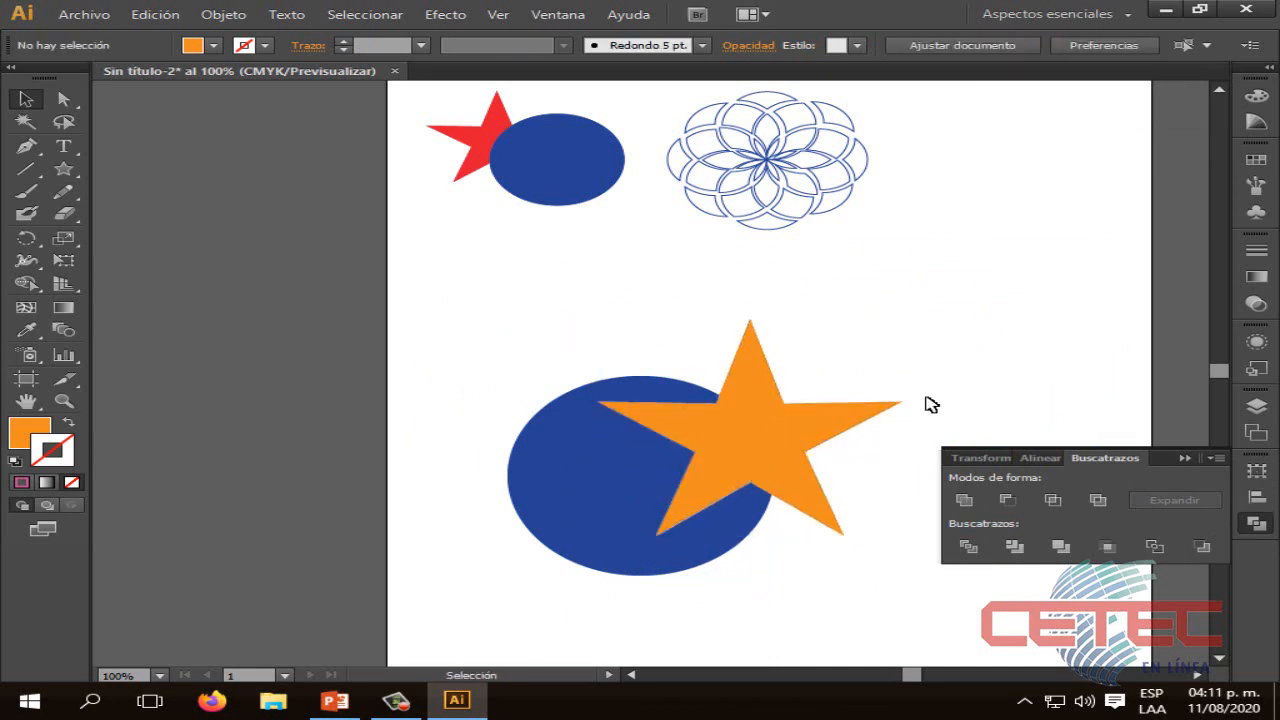
mouse_move(785, 458)
mouse_down()
mouse_move(800, 453)
mouse_move(794, 462)
mouse_up()
click(837, 543)
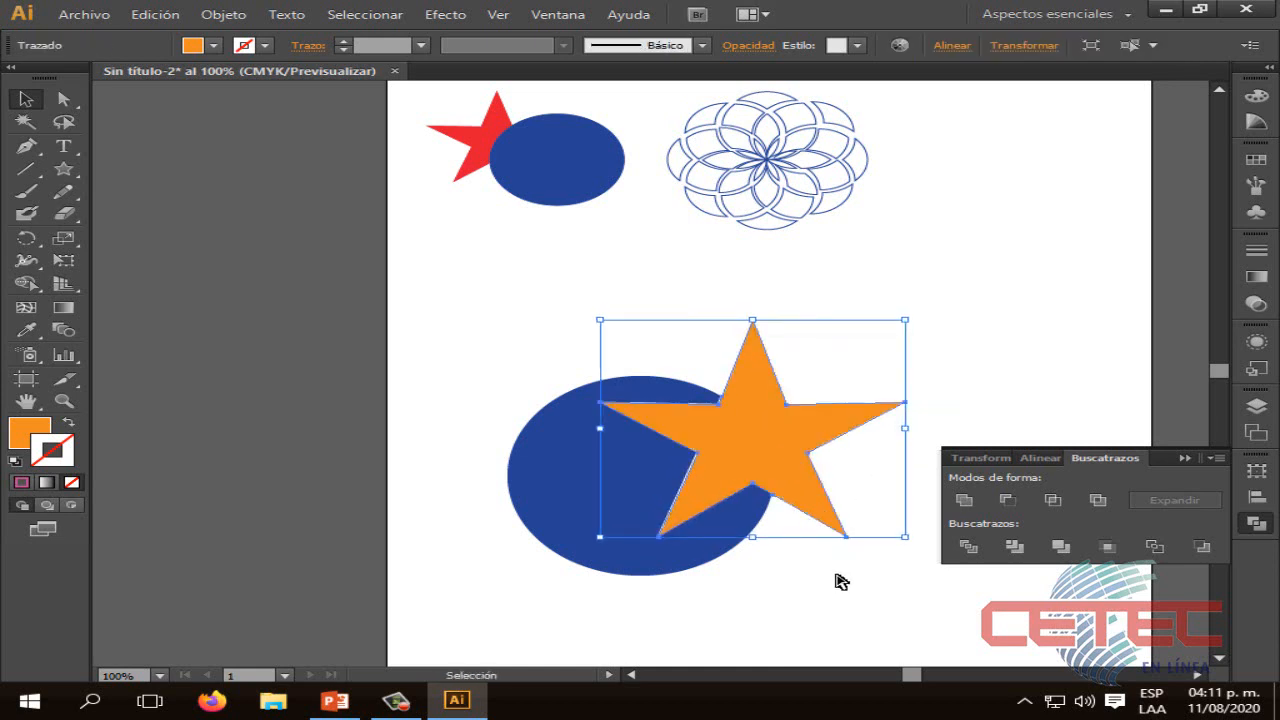
Undo the moves, the ungrouping and the trim of the ellipse and star, then deselect them
key(a)
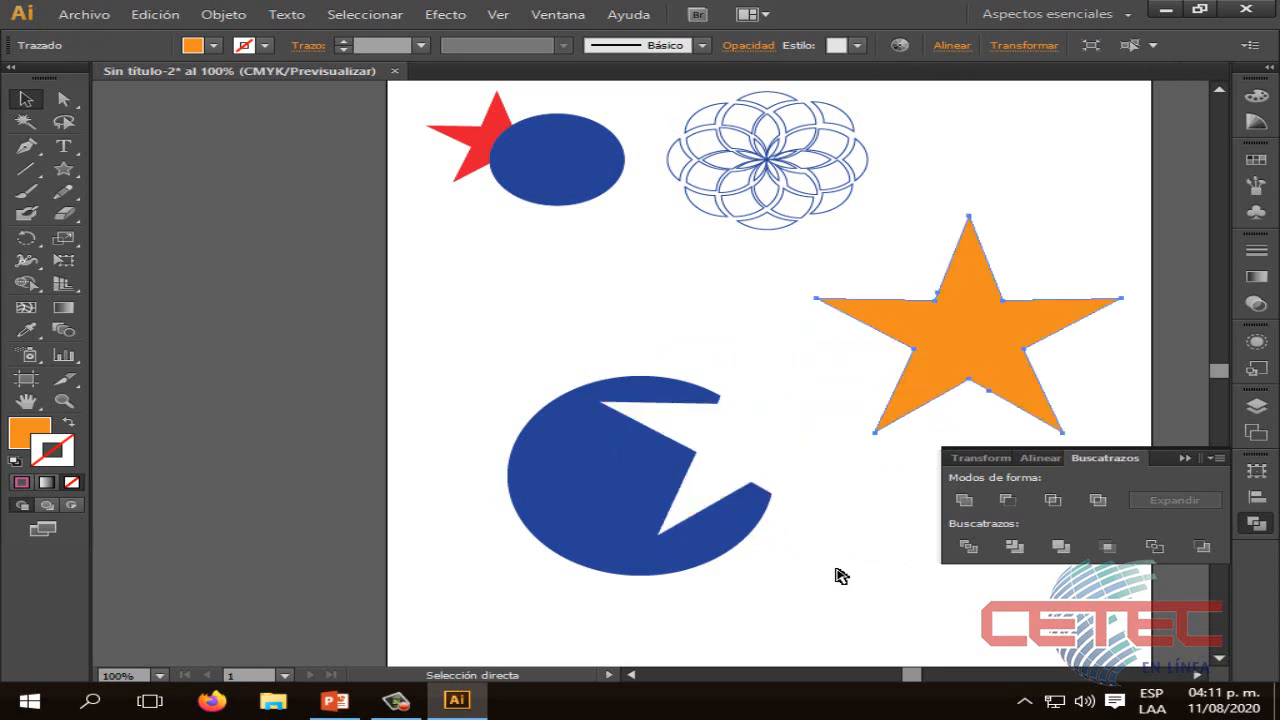
key(ctrl+z)
key(ctrl+z)
key(ctrl+z)
key(ctrl+z)
key(ctrl+z)
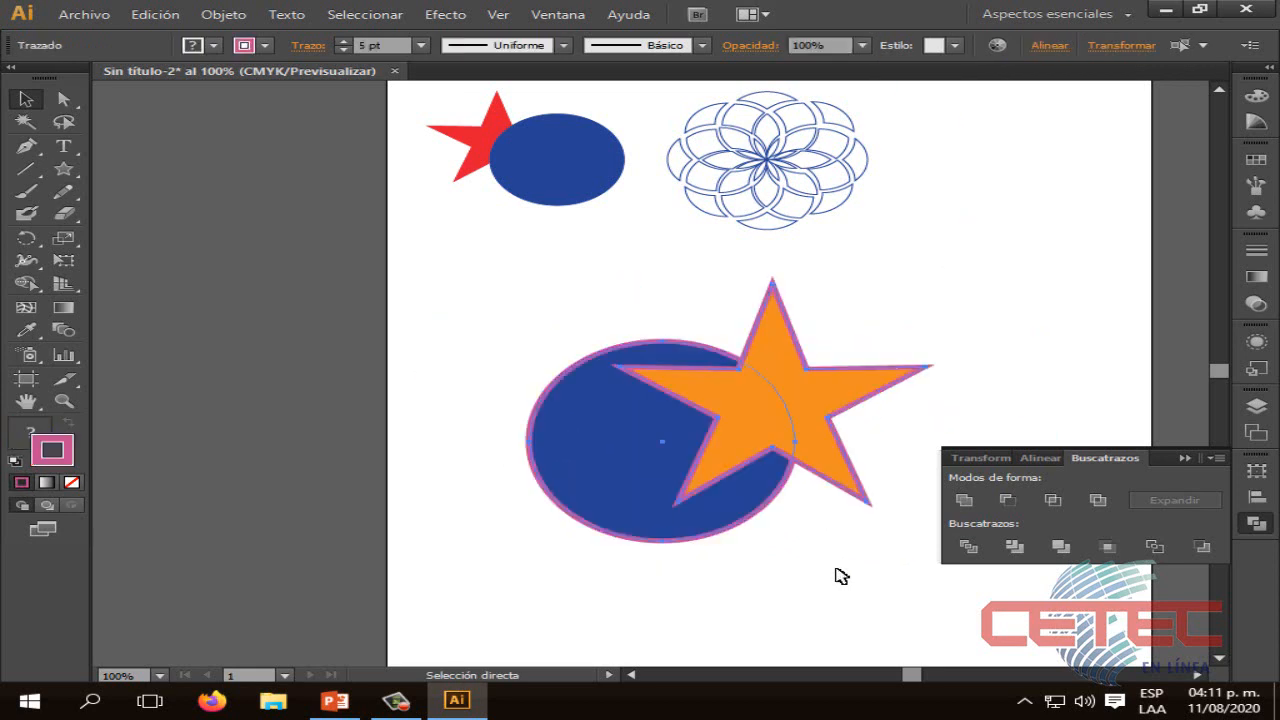
key(v)
click(920, 443)
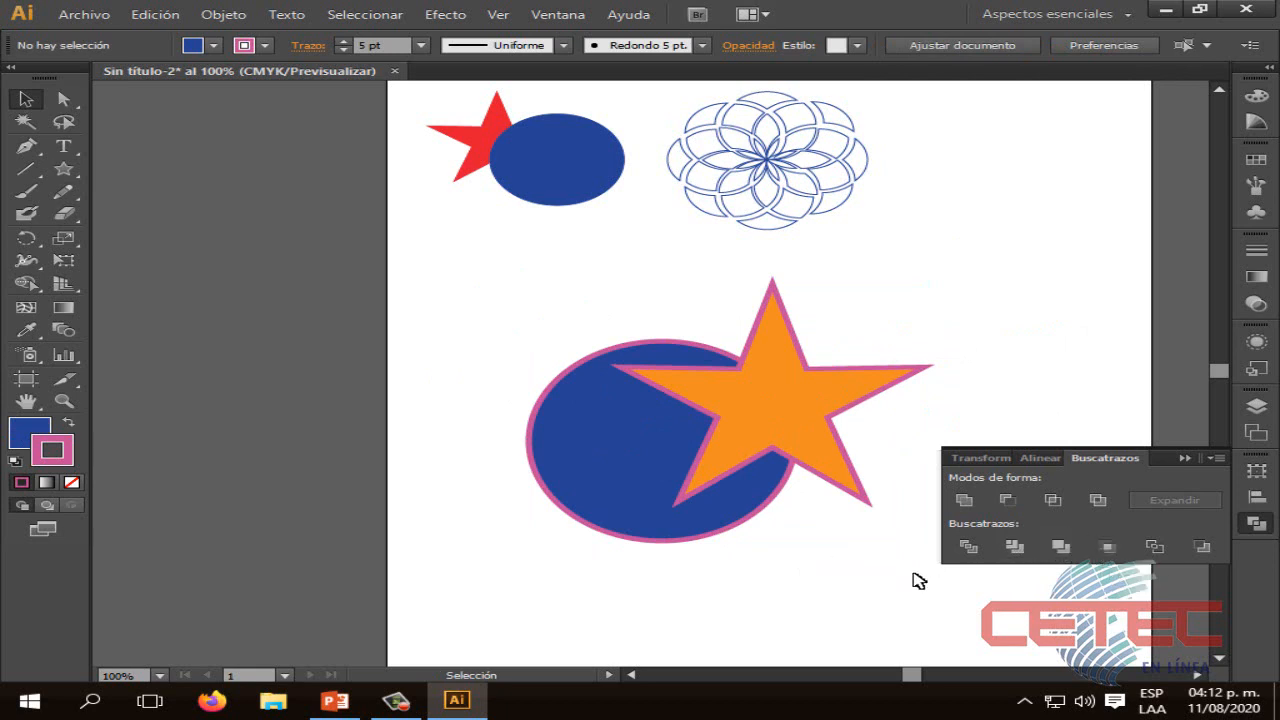
Apply the Pathfinder Crop (Recortar) operation to the overlapping ellipse and star, examine the remaining piece, and undo the crop
drag(449, 263, 916, 576)
click(1108, 548)
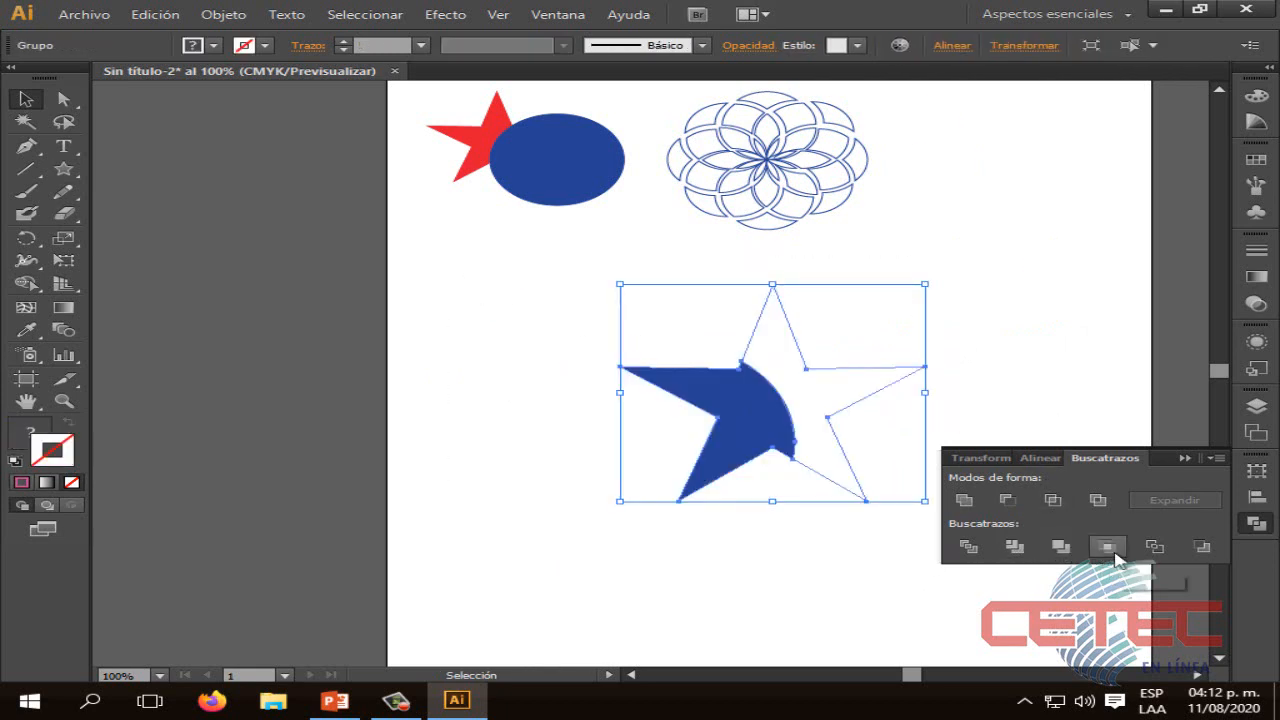
click(816, 549)
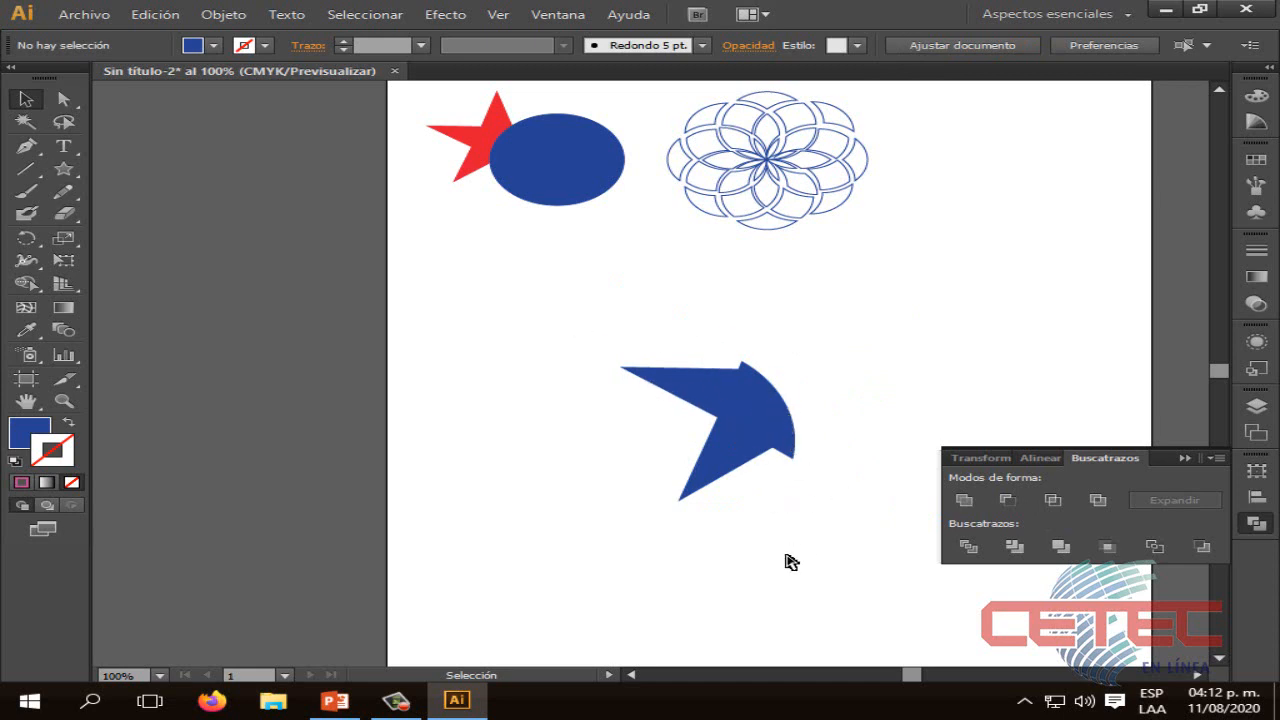
key(ctrl+z)
click(800, 560)
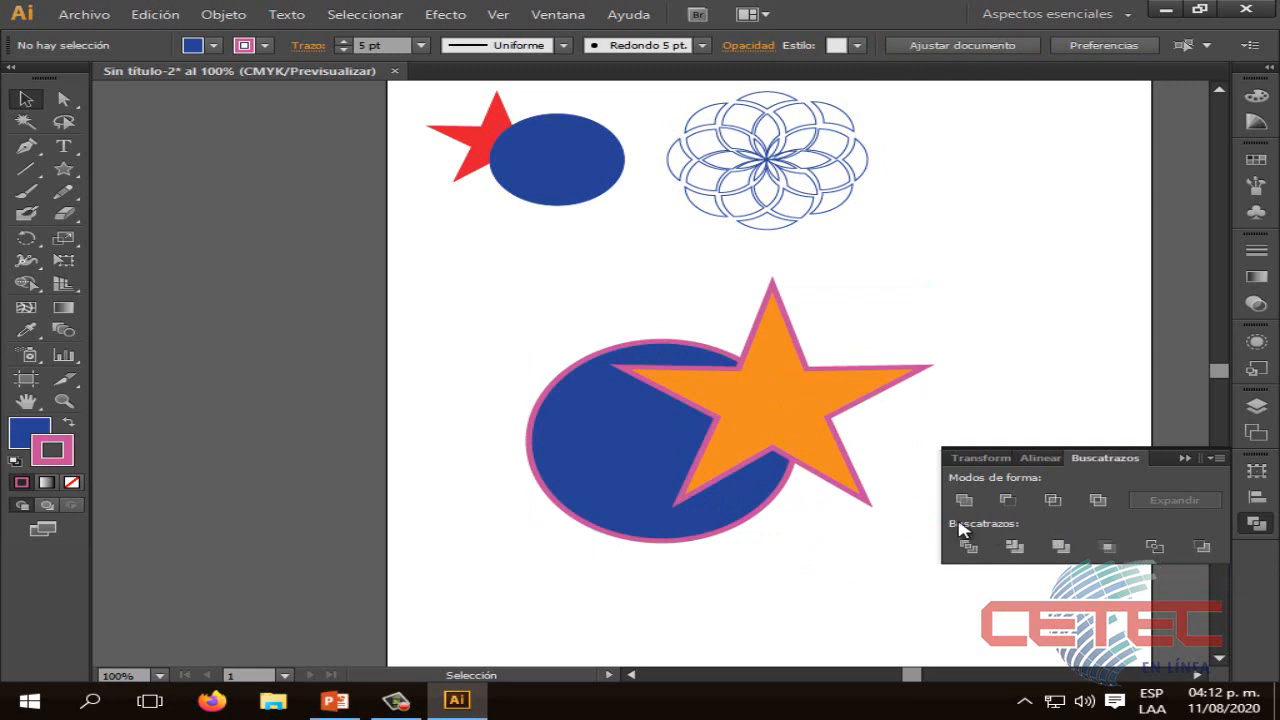
Select the outlined blue ellipse and orange star together and move them up toward the artboard's left edge, then deselect
drag(906, 562, 940, 564)
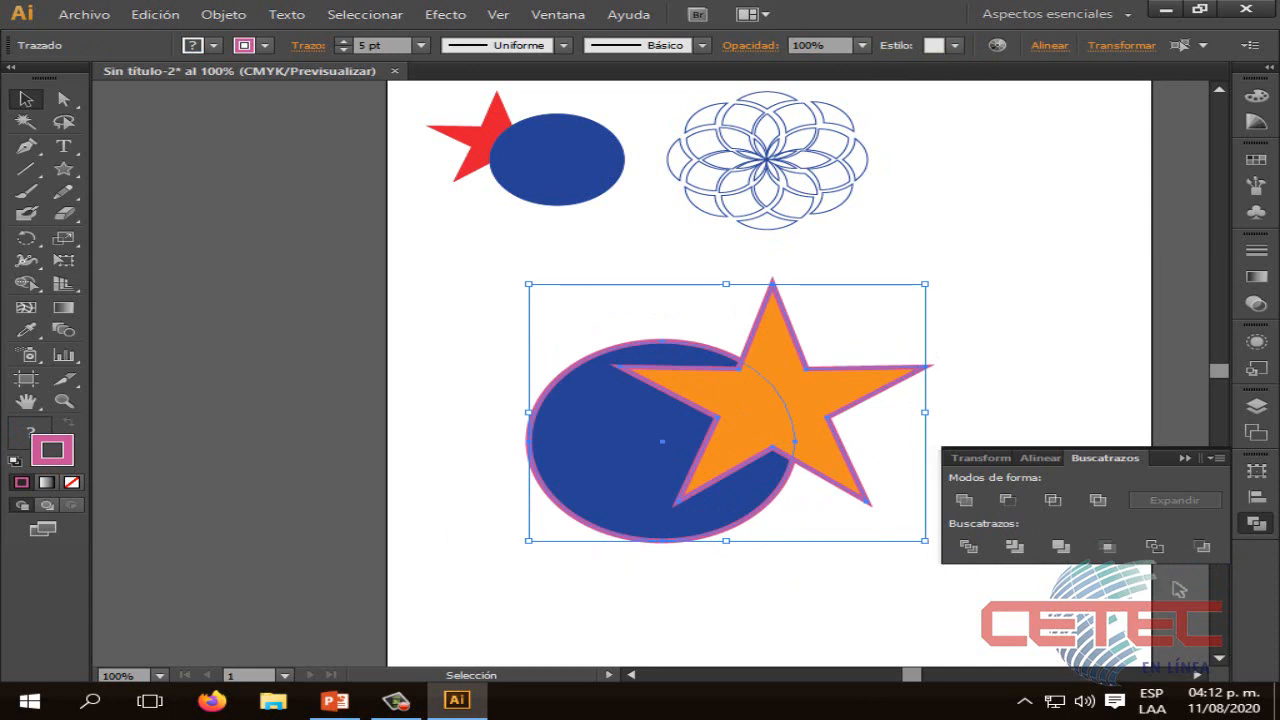
click(1178, 590)
drag(441, 258, 955, 596)
drag(800, 428, 676, 359)
click(805, 482)
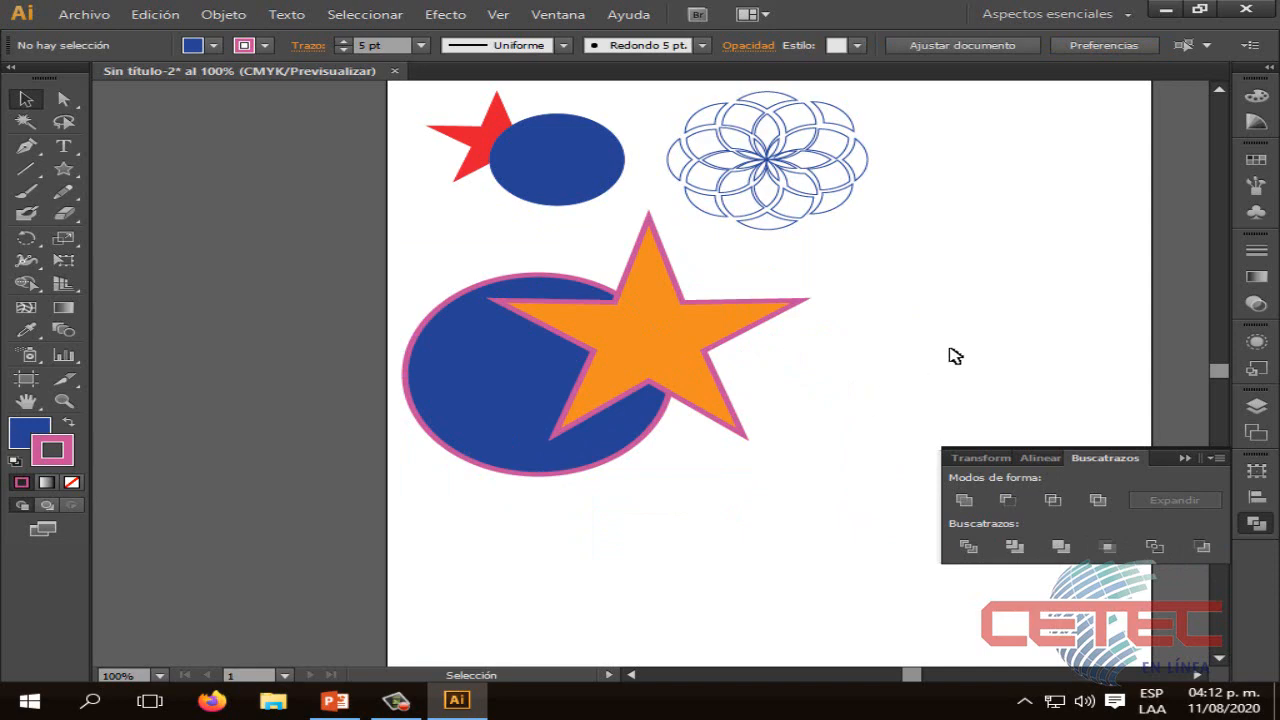
Switch to PowerPoint and consult the slide on Combinar, Recortar, Contornear and Menos fondo
click(335, 700)
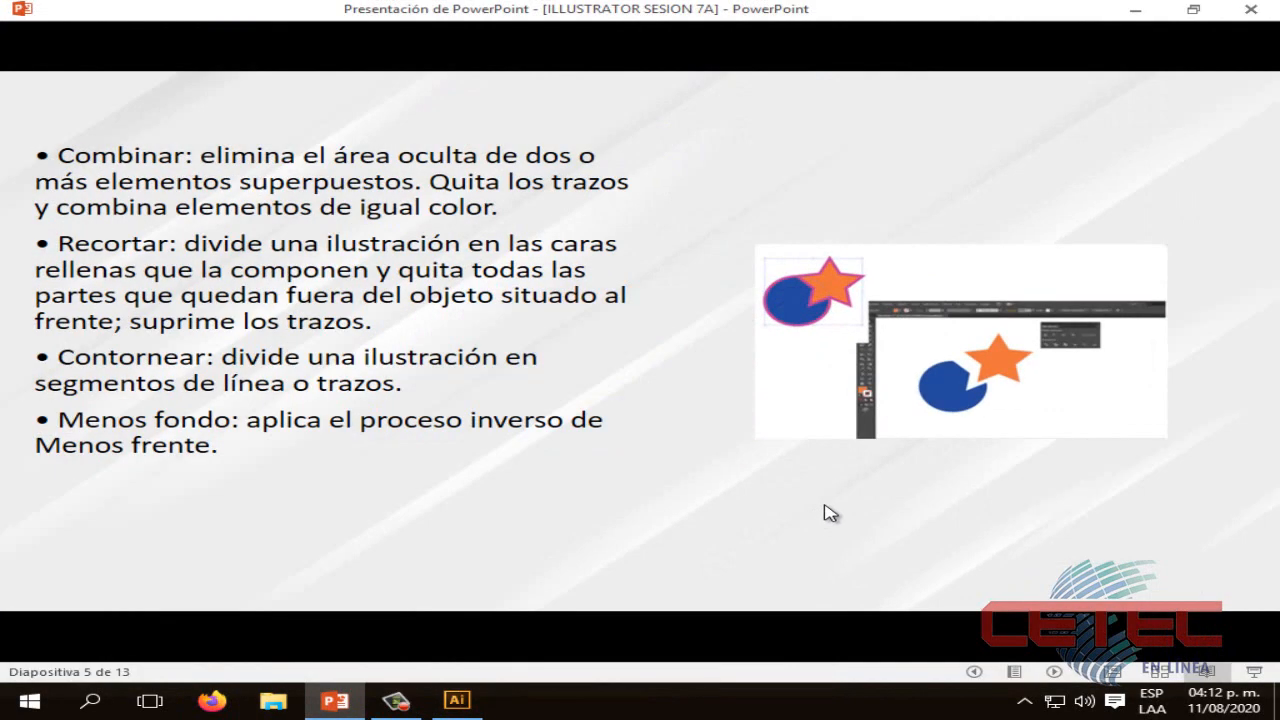
Advance the presentation to the Herramienta Creador de Formas slide, read it, and switch back to Illustrator, putting away the Buscatrazos options
click(827, 514)
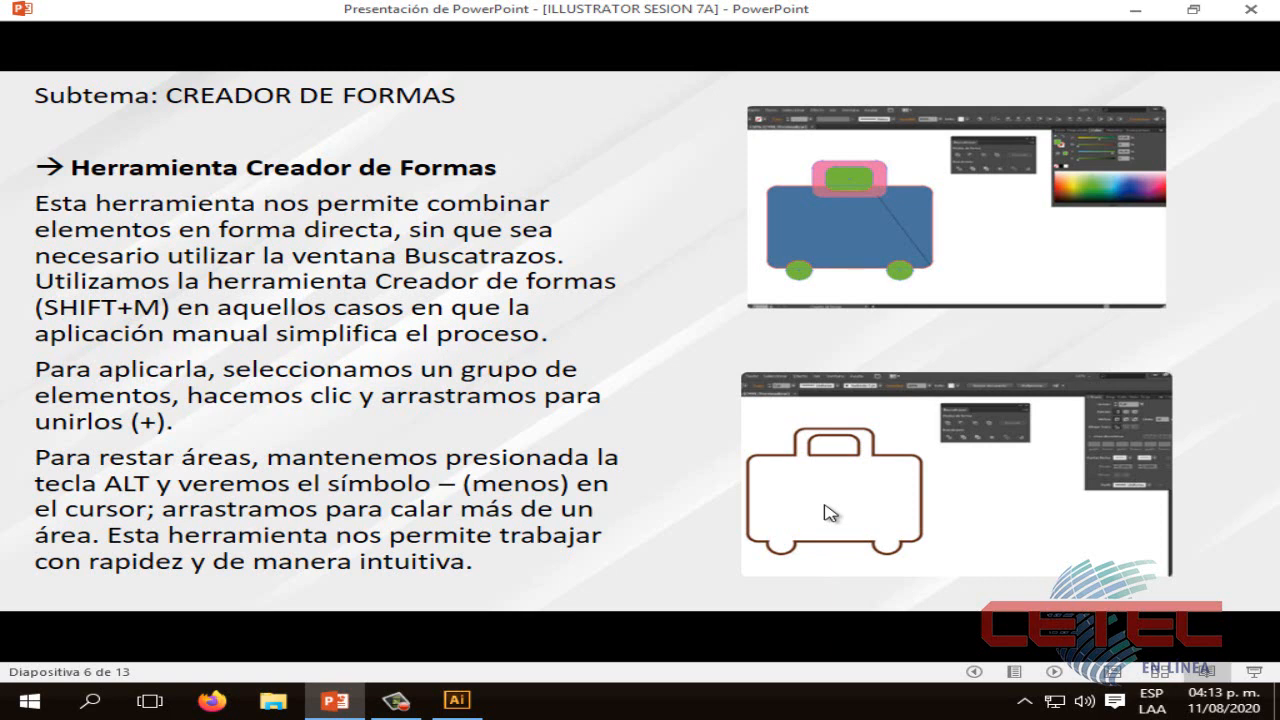
click(457, 700)
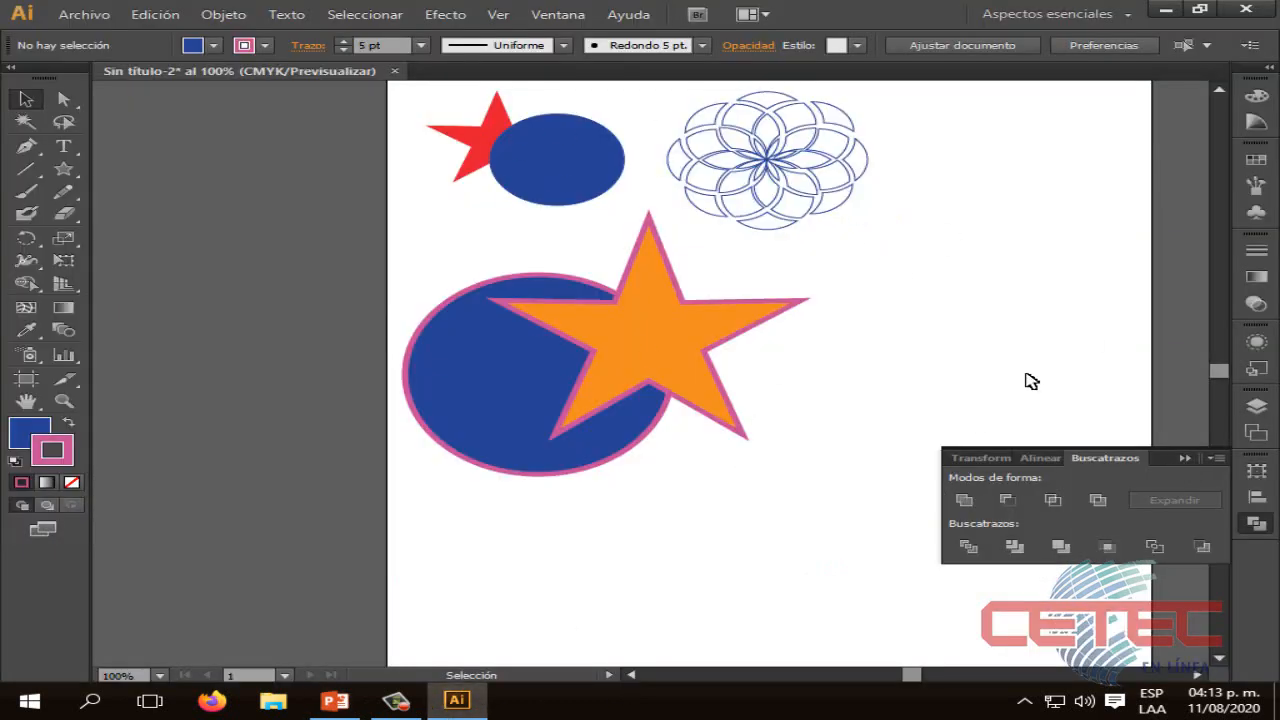
click(1183, 459)
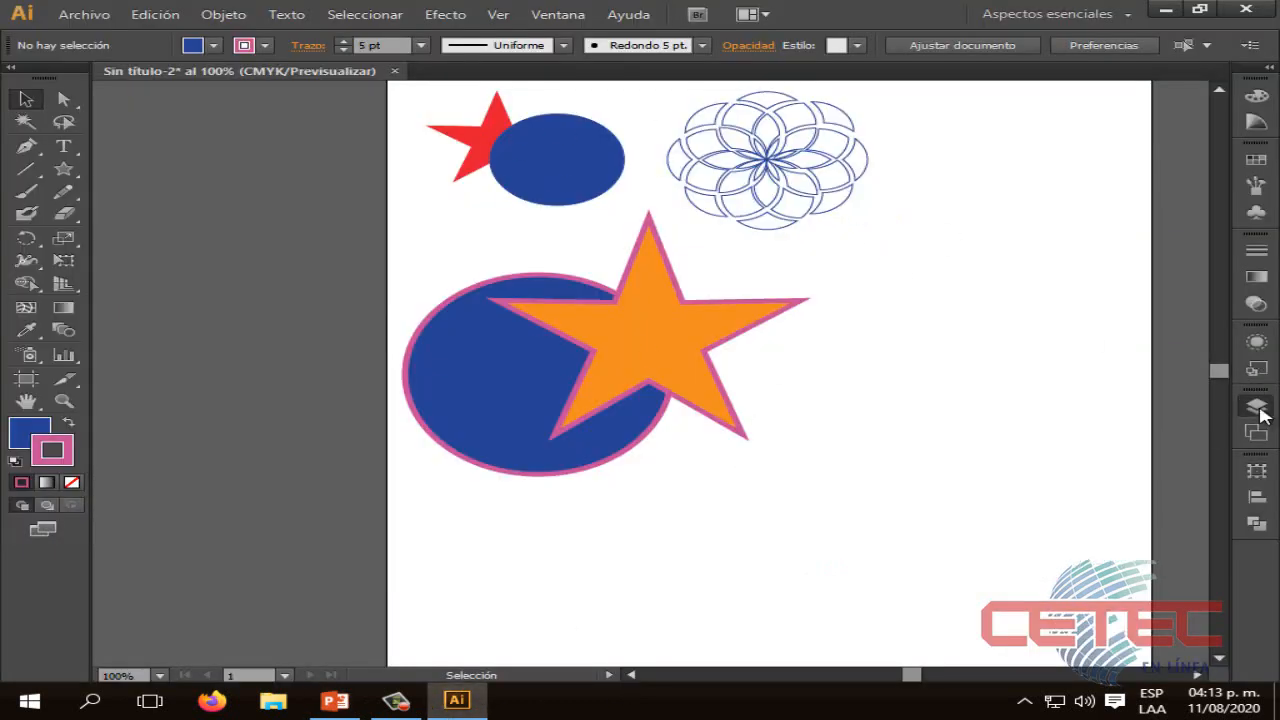
Add a new layer, Capa 2, beneath Capa 1 and hide Capa 1 to get an empty working area
click(1258, 410)
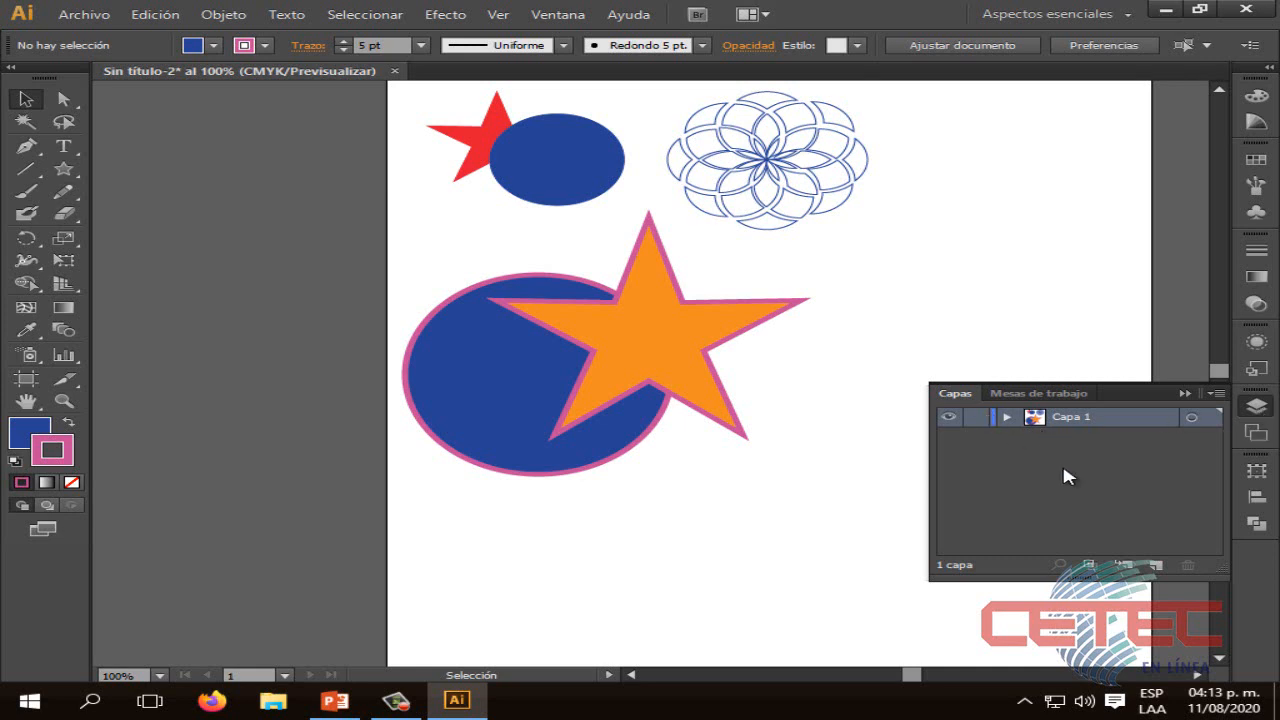
click(1152, 566)
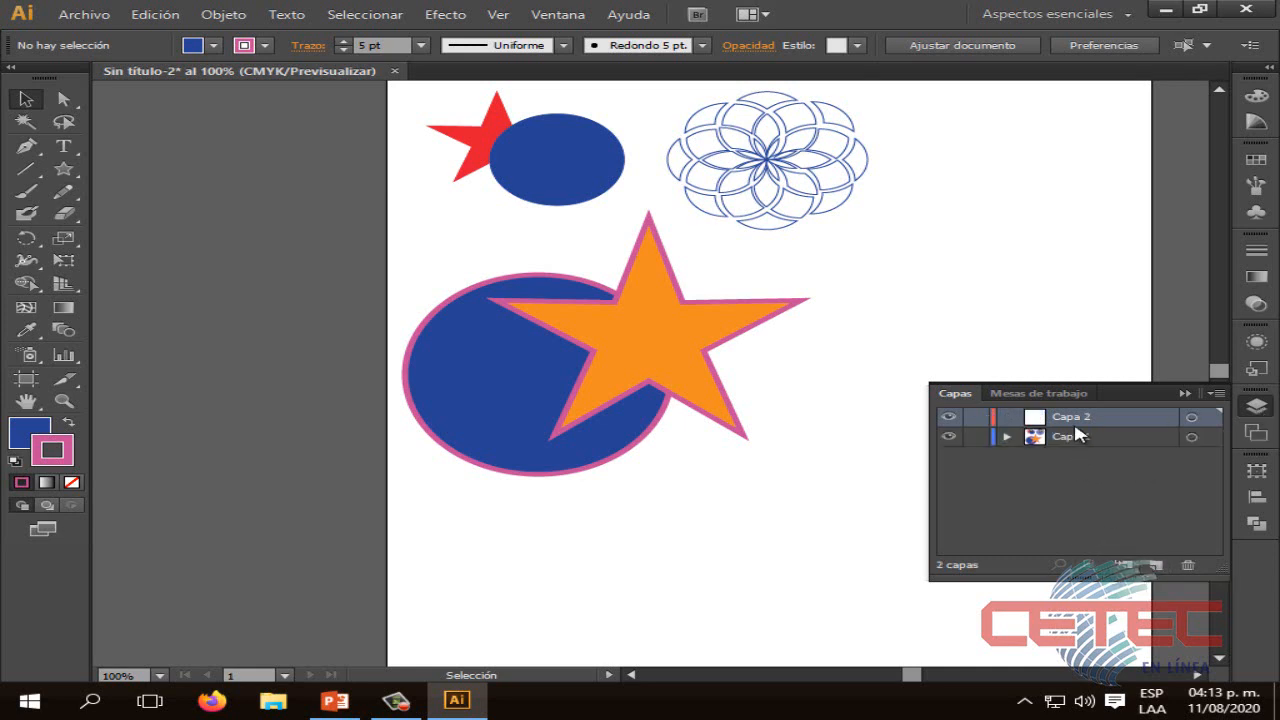
drag(1078, 436, 1075, 410)
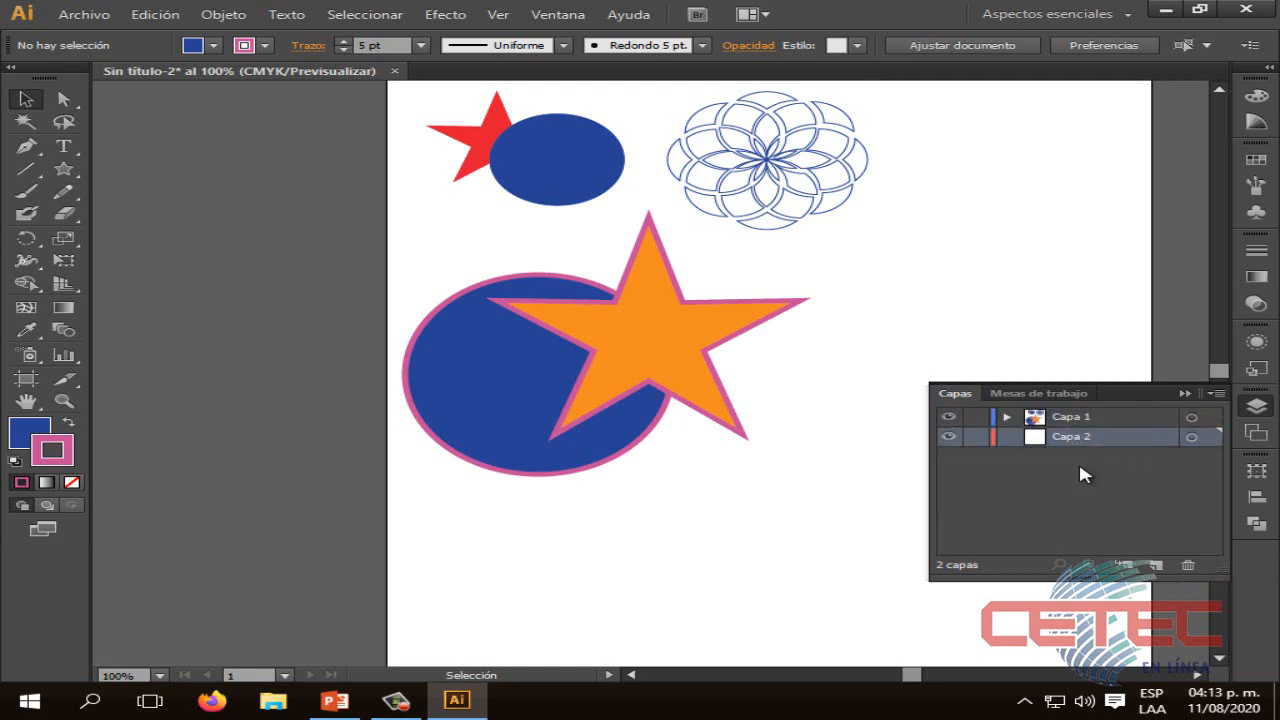
click(950, 417)
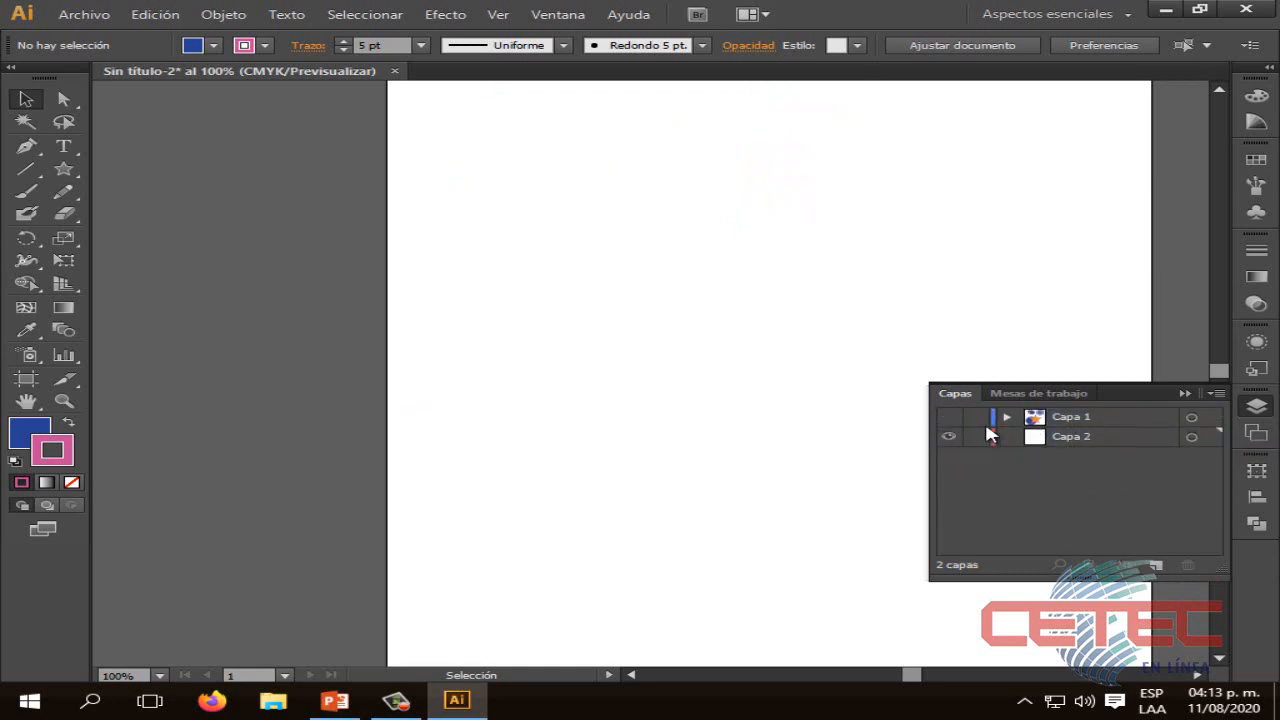
click(1178, 396)
drag(921, 673, 923, 673)
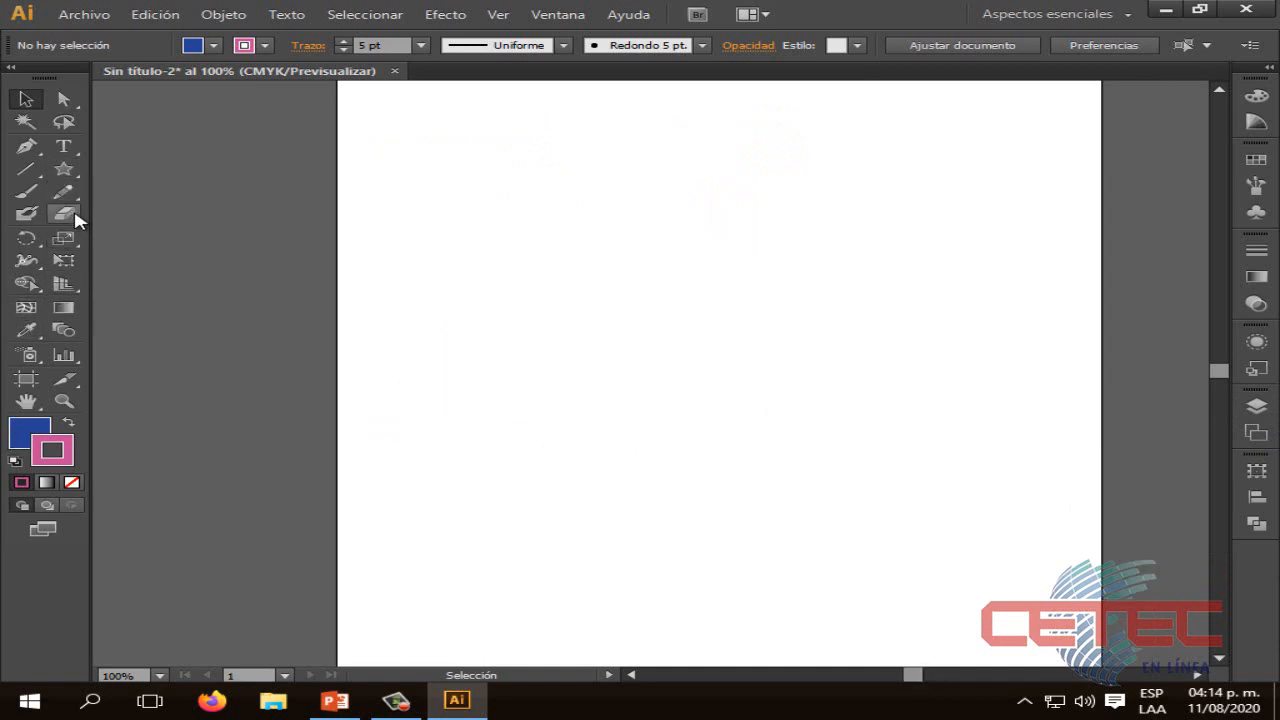
Draw a large blue rounded rectangle with a pink outline across the middle of the artboard
click(72, 178)
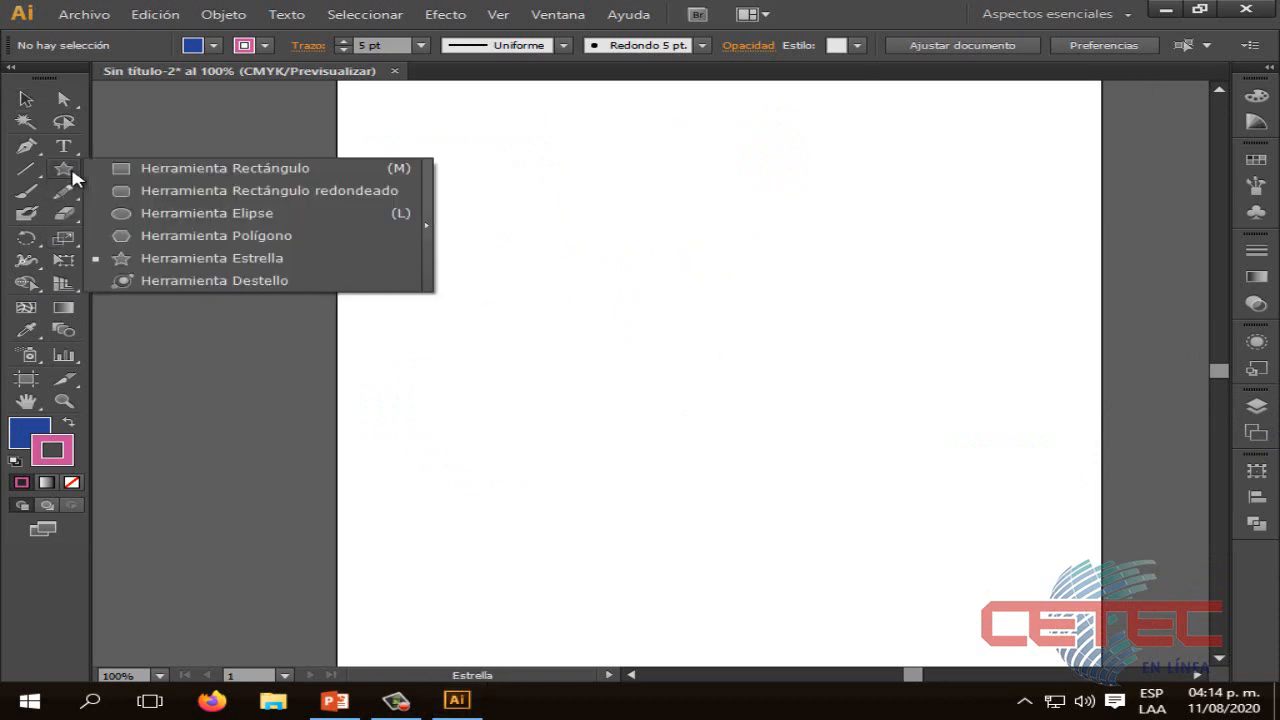
click(131, 177)
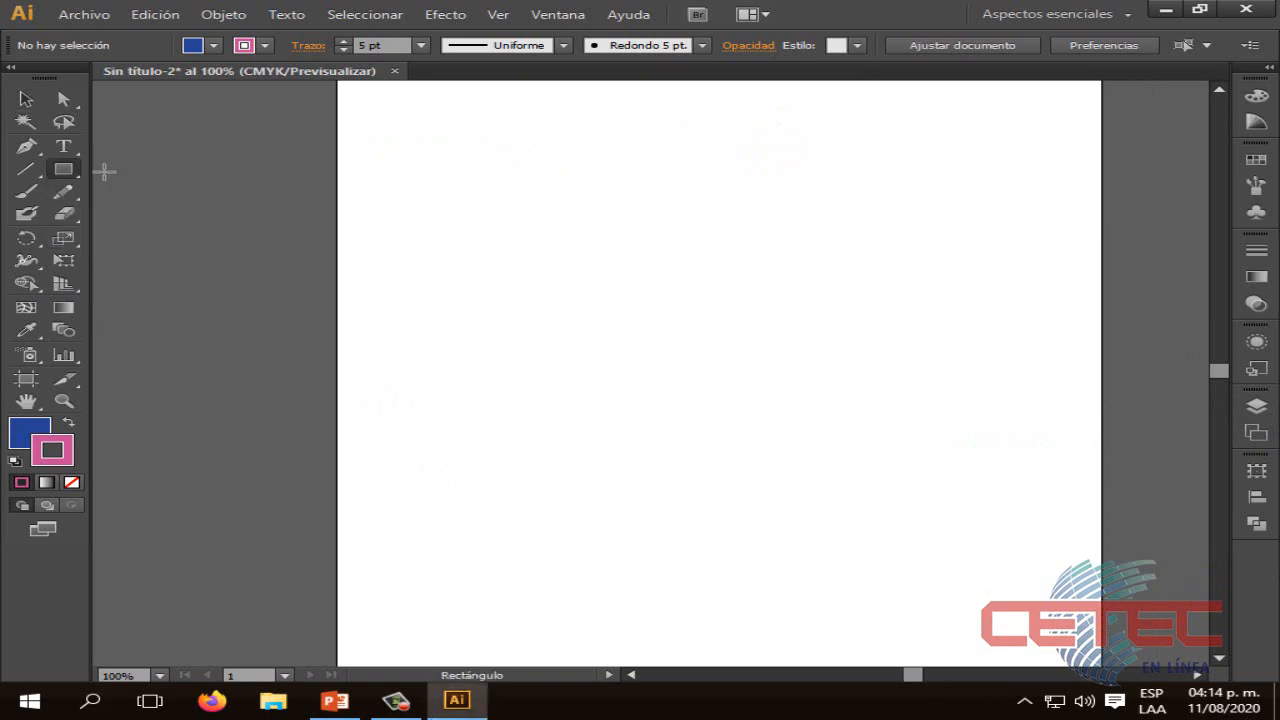
click(78, 178)
click(150, 191)
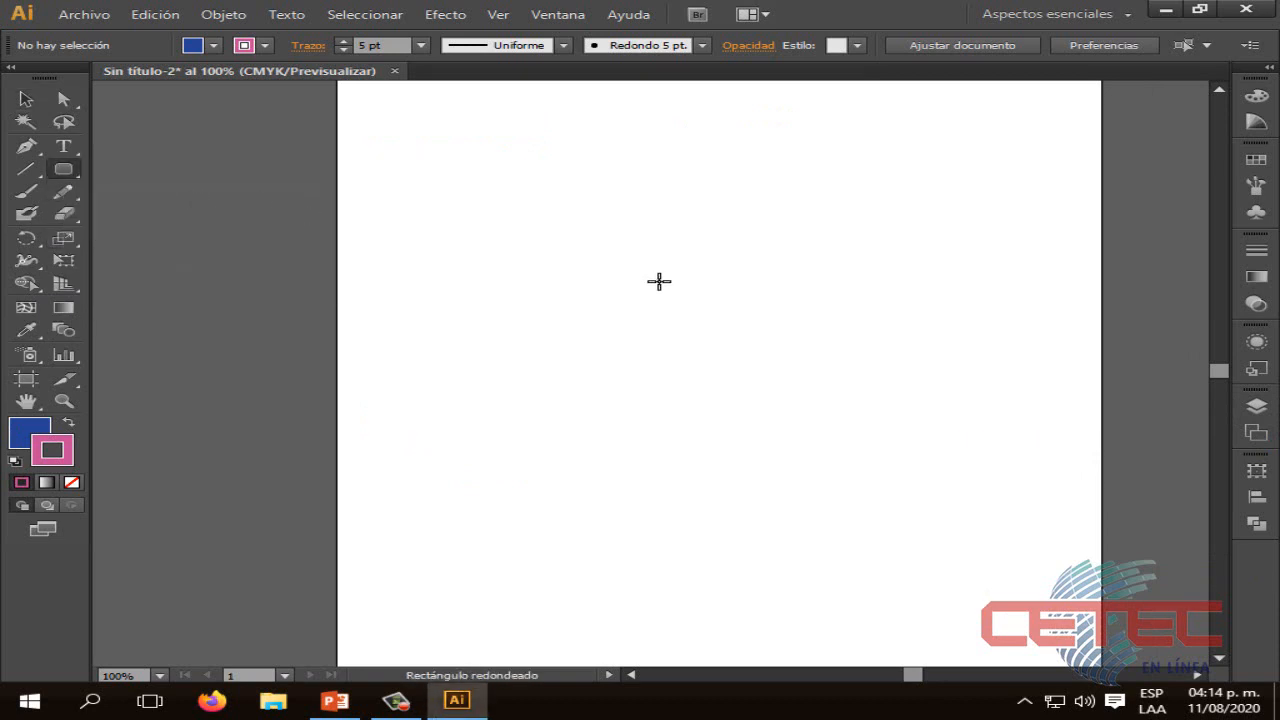
drag(537, 257, 973, 584)
drag(935, 455, 1022, 533)
click(26, 99)
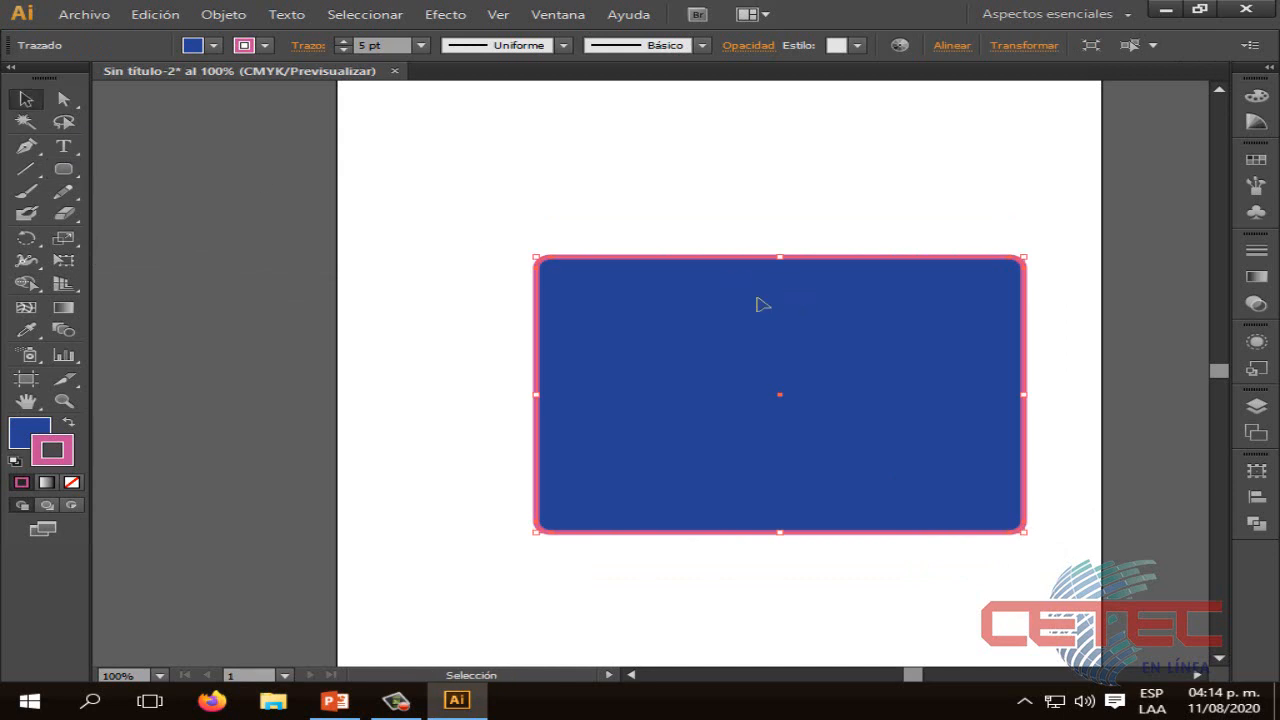
Move the blue rounded rectangle slightly left and down so it sits centred across the artboard
mouse_move(766, 303)
mouse_down()
mouse_move(737, 306)
mouse_move(778, 307)
mouse_up()
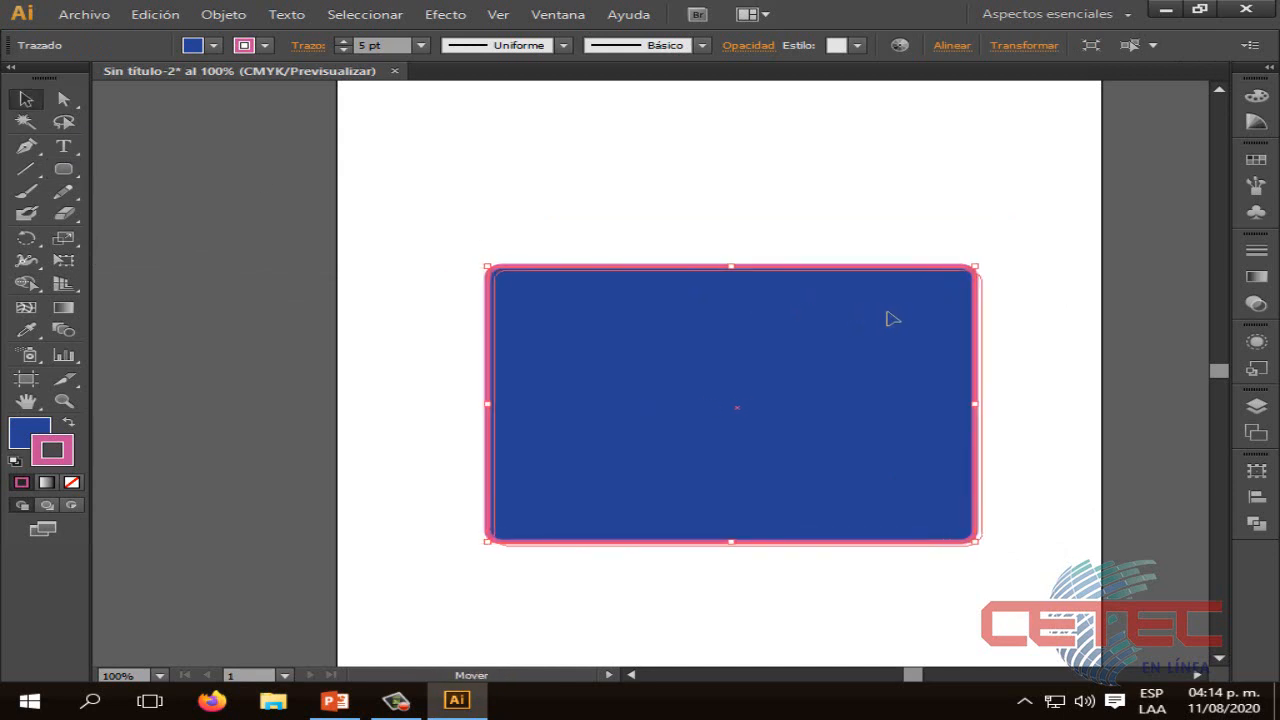
drag(889, 317, 873, 348)
click(983, 309)
click(1085, 345)
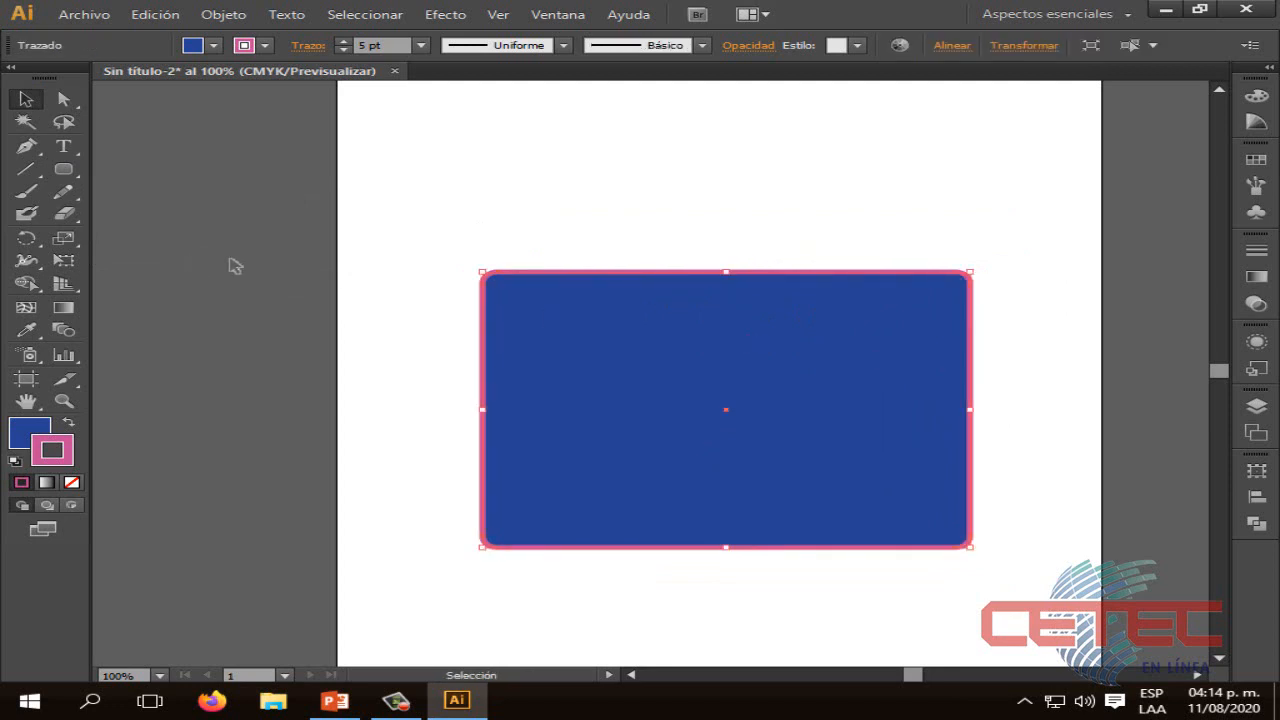
Draw a smaller rounded rectangle overlapping the large one's upper edge and centre it horizontally over the large one
click(63, 169)
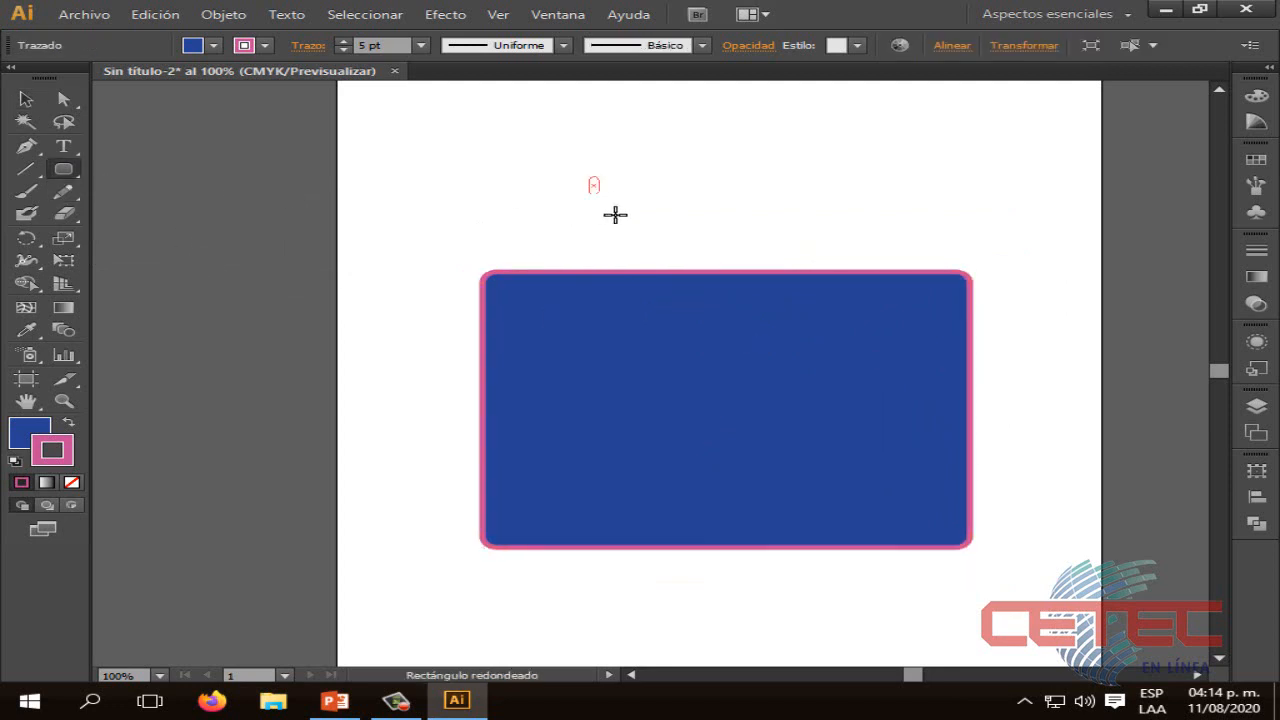
mouse_move(588, 176)
mouse_down()
mouse_move(823, 293)
mouse_move(853, 294)
mouse_up()
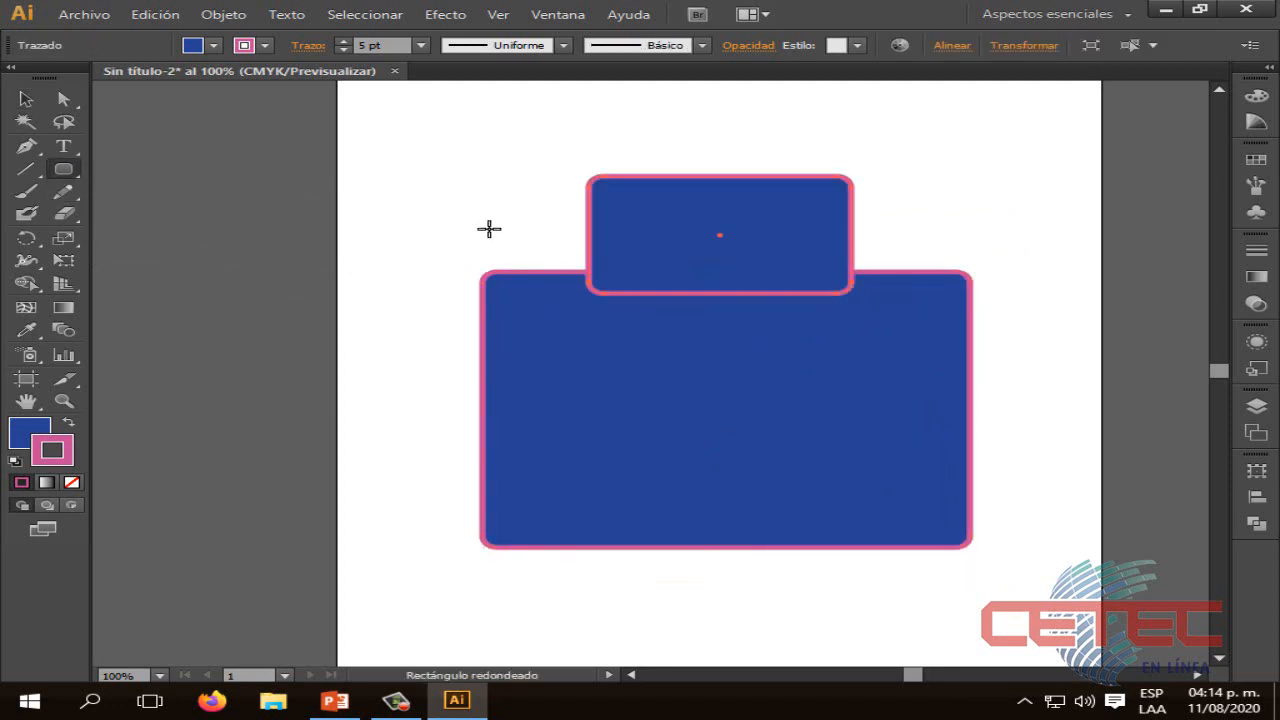
click(26, 98)
drag(748, 245, 800, 291)
click(1116, 348)
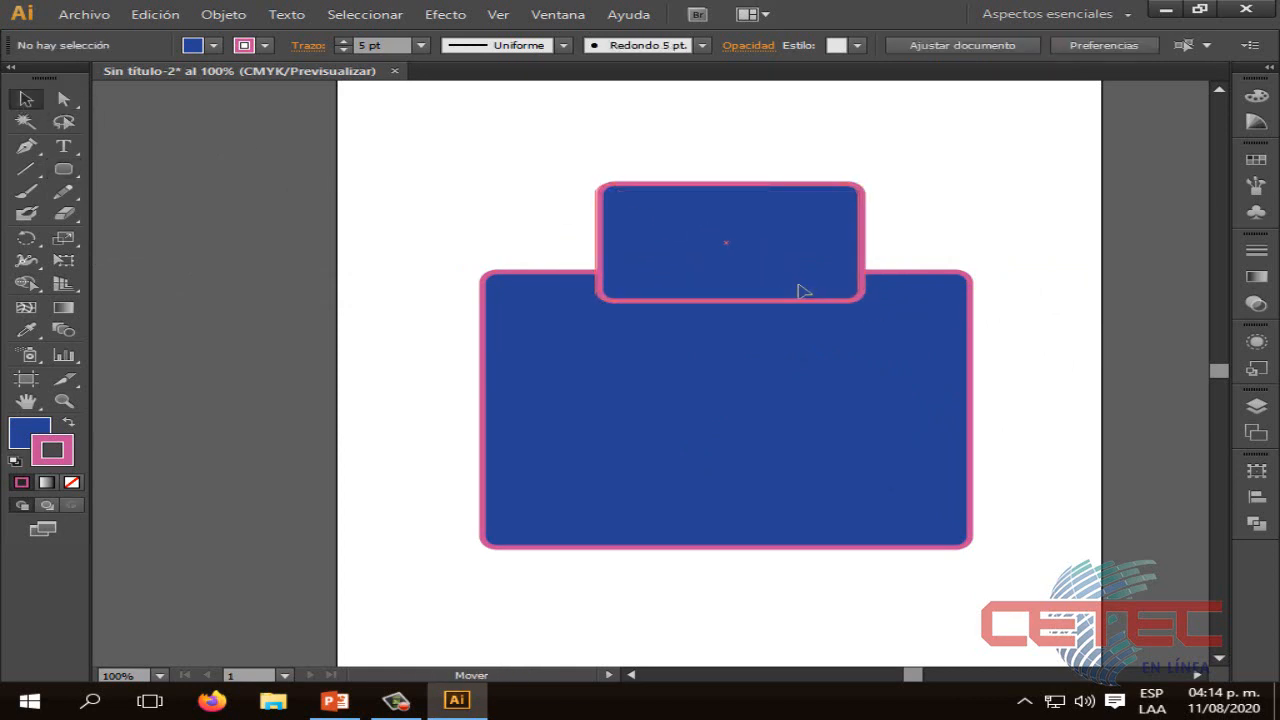
click(862, 296)
Fill the smaller rounded rectangle with red FF0000 and deselect it
click(760, 243)
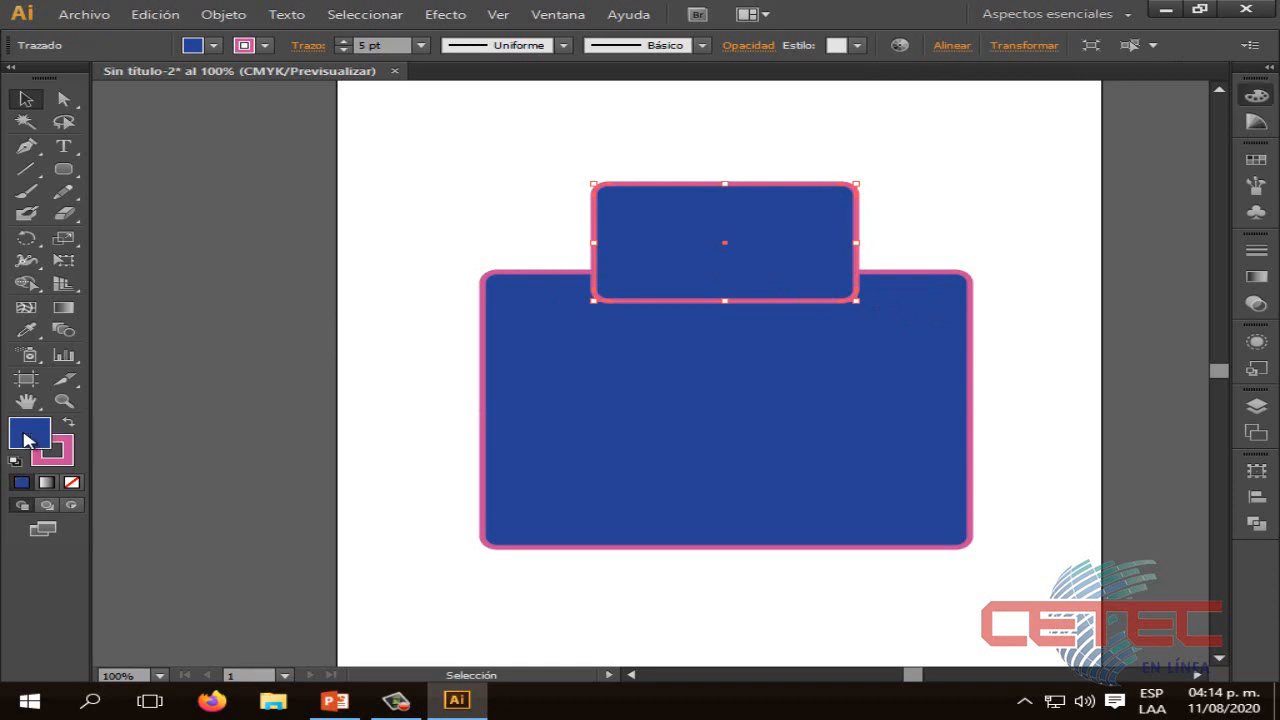
double_click(29, 433)
click(656, 240)
click(588, 238)
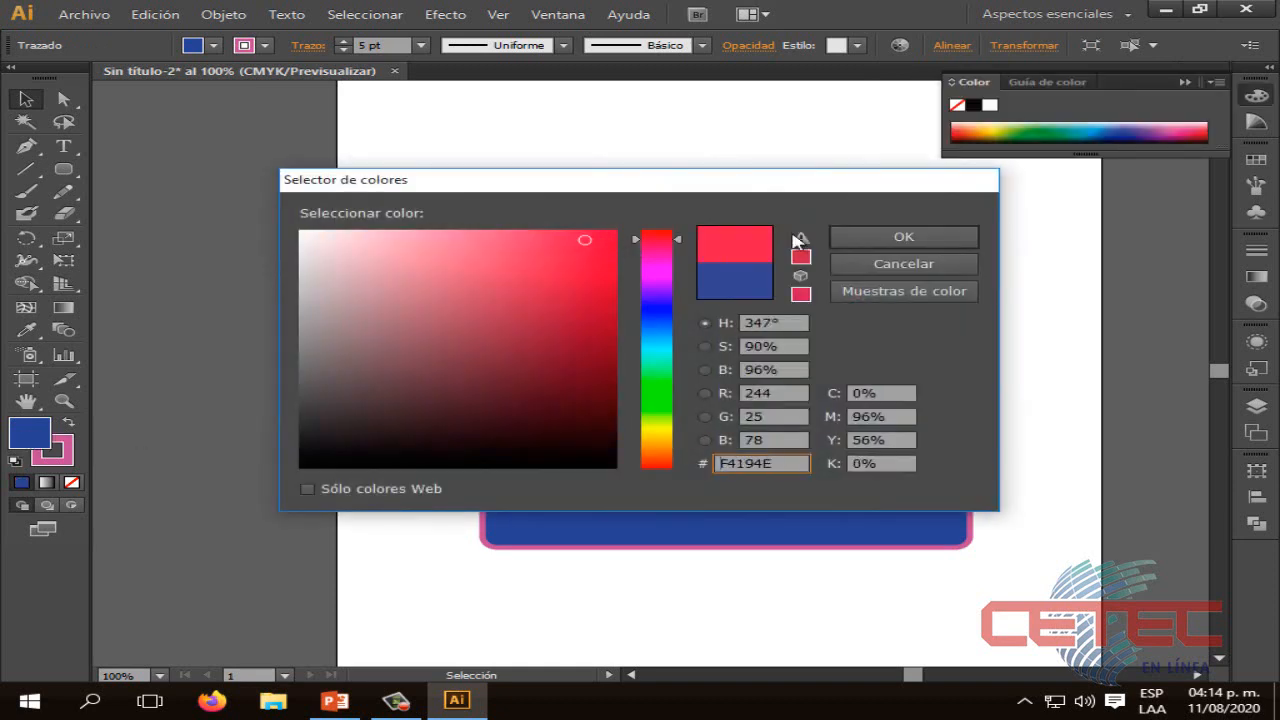
click(616, 229)
drag(657, 243, 634, 224)
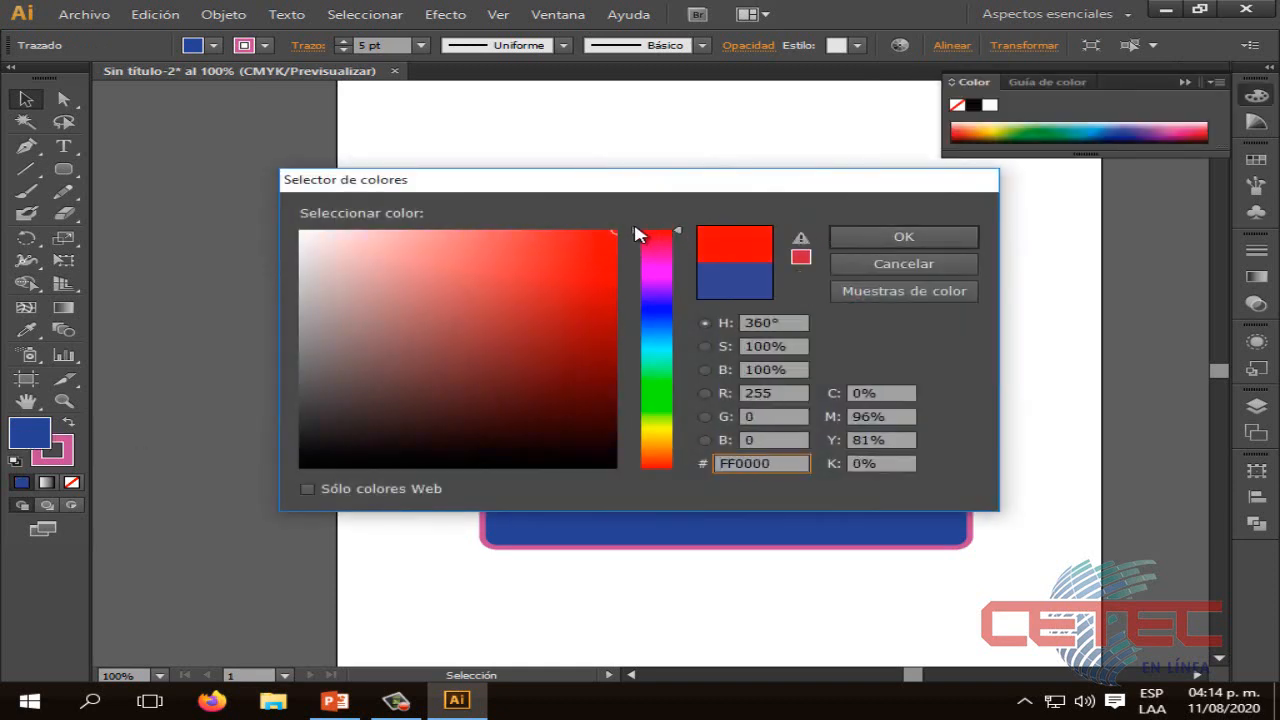
click(905, 238)
click(1036, 326)
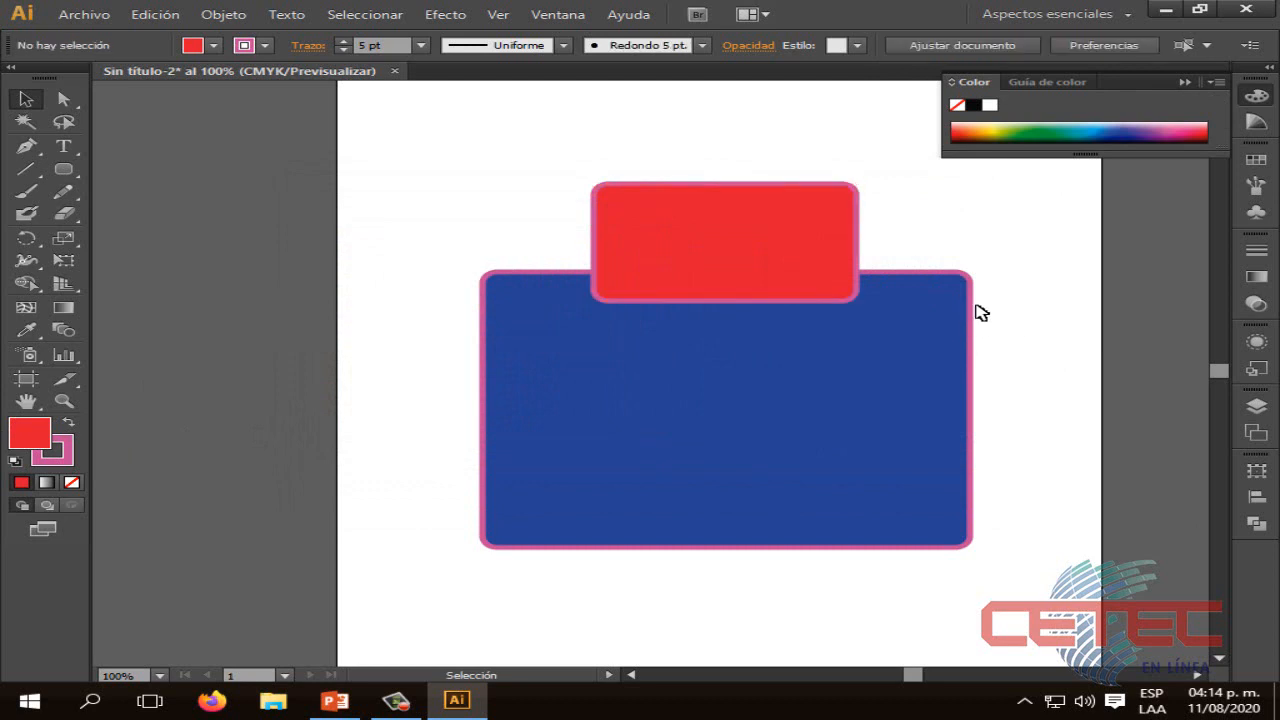
Use the Scale tool to make a reduced, concentric copy of the red rounded rectangle inside the original
click(797, 247)
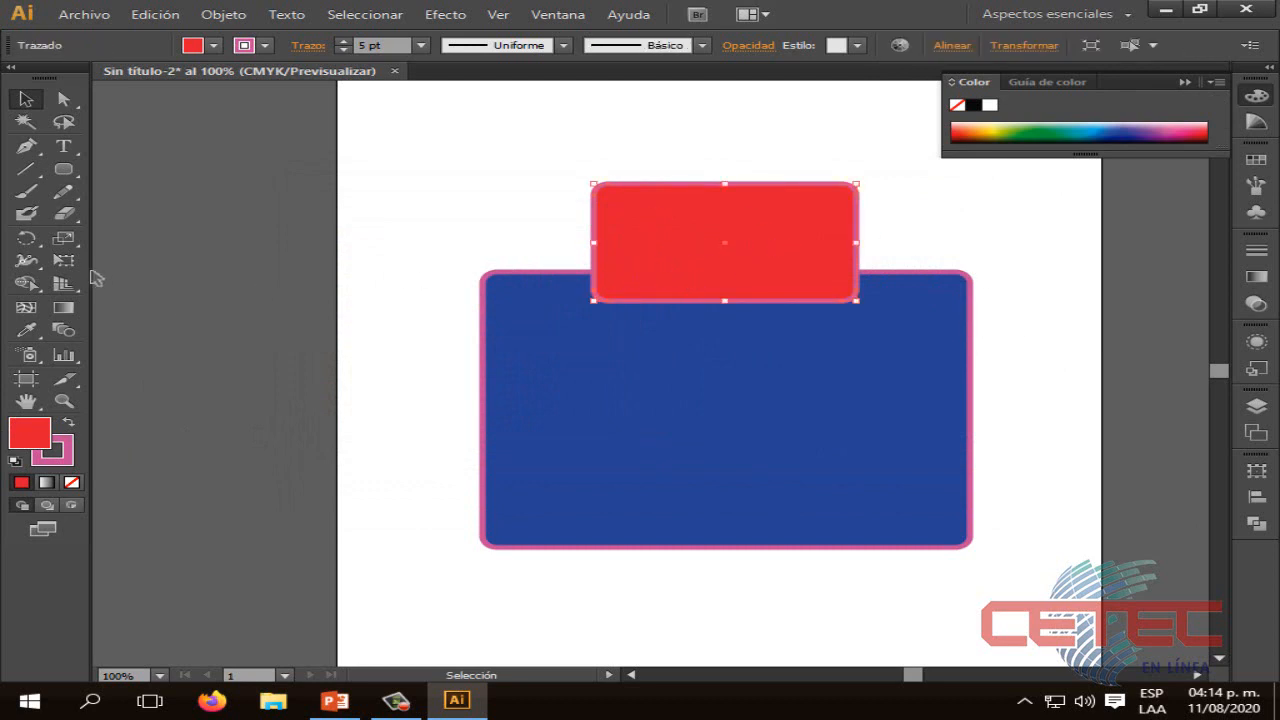
click(63, 239)
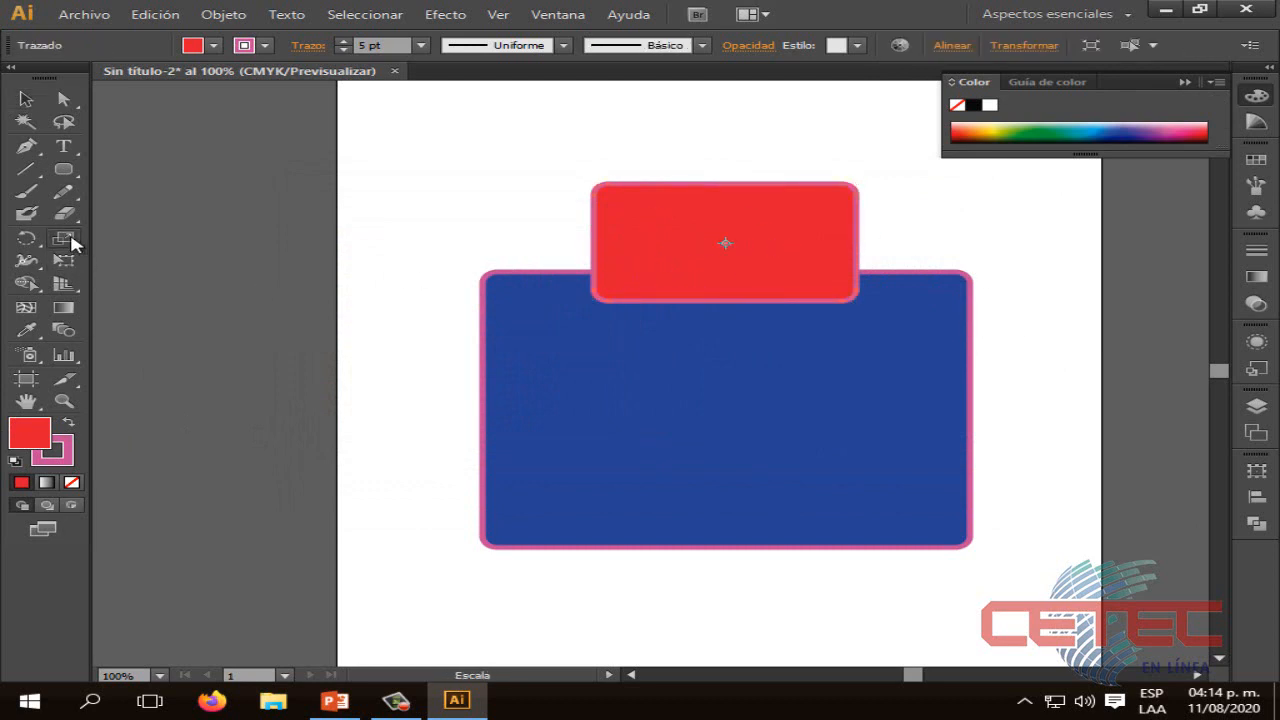
mouse_move(834, 229)
mouse_down()
mouse_move(815, 252)
mouse_move(826, 263)
mouse_move(809, 256)
mouse_up()
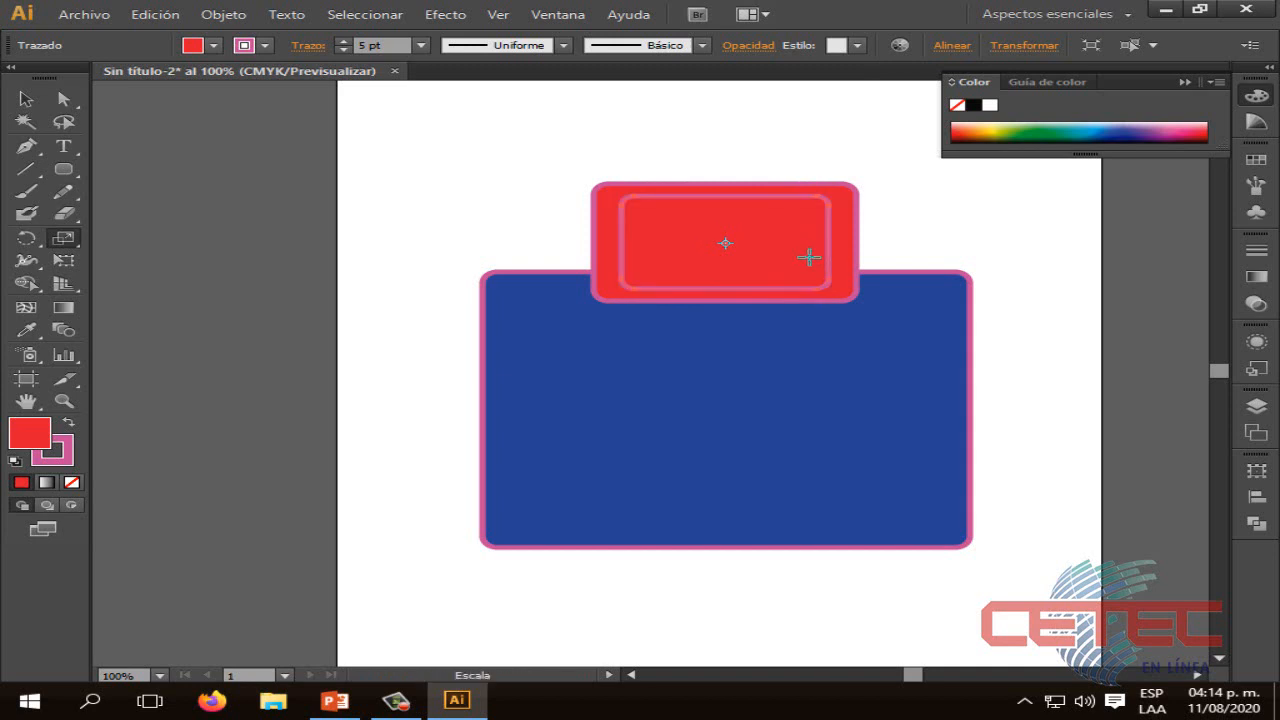
click(26, 99)
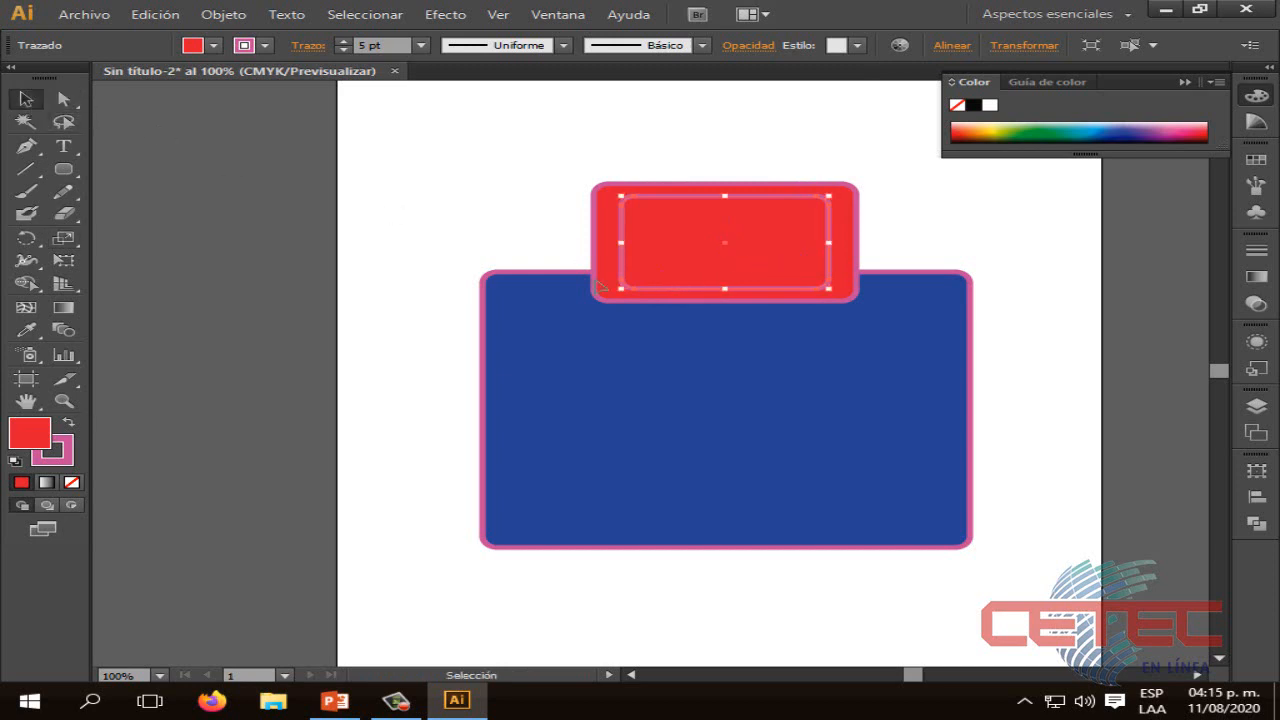
Fill the inner scaled copy with green and deselect it
double_click(37, 444)
click(660, 401)
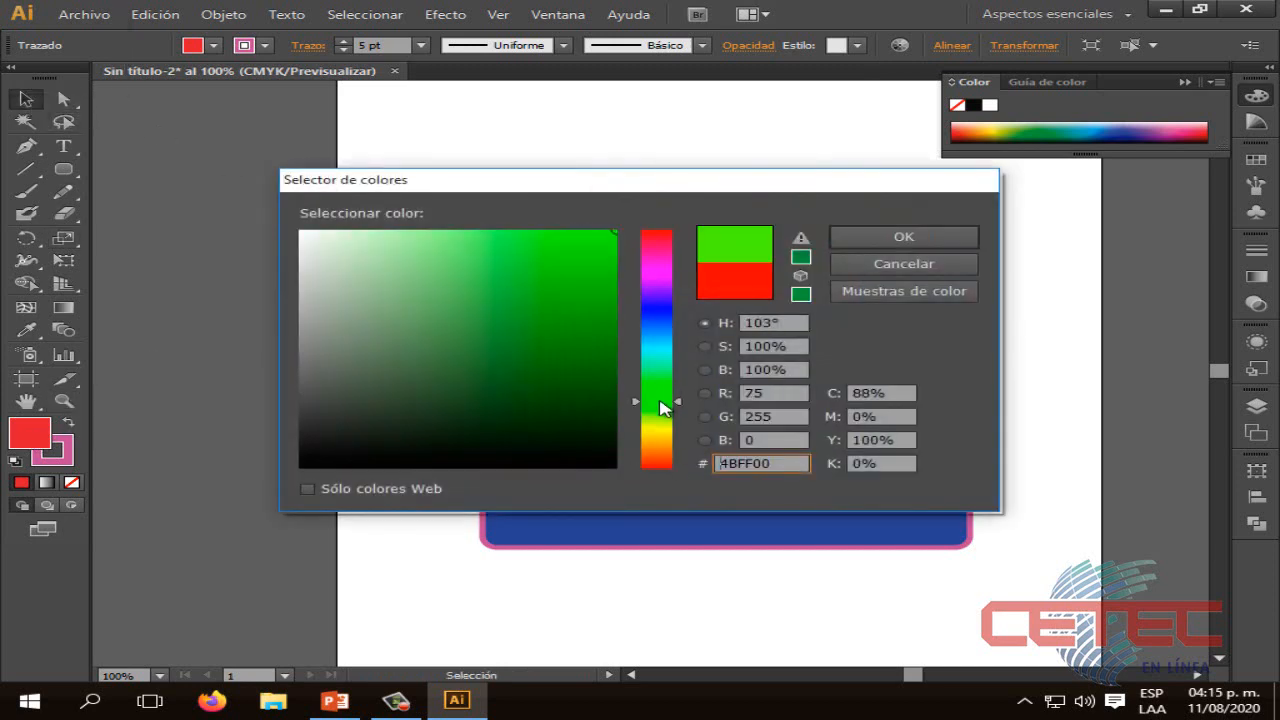
click(608, 236)
click(886, 240)
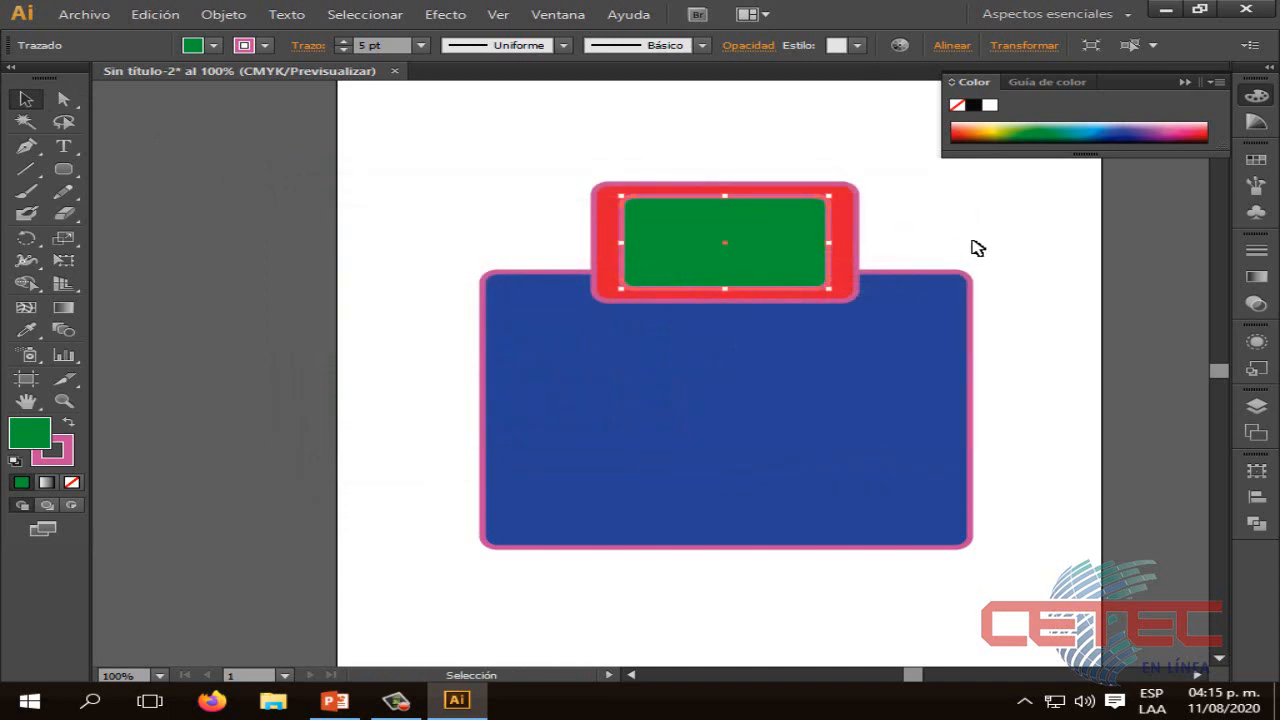
click(994, 273)
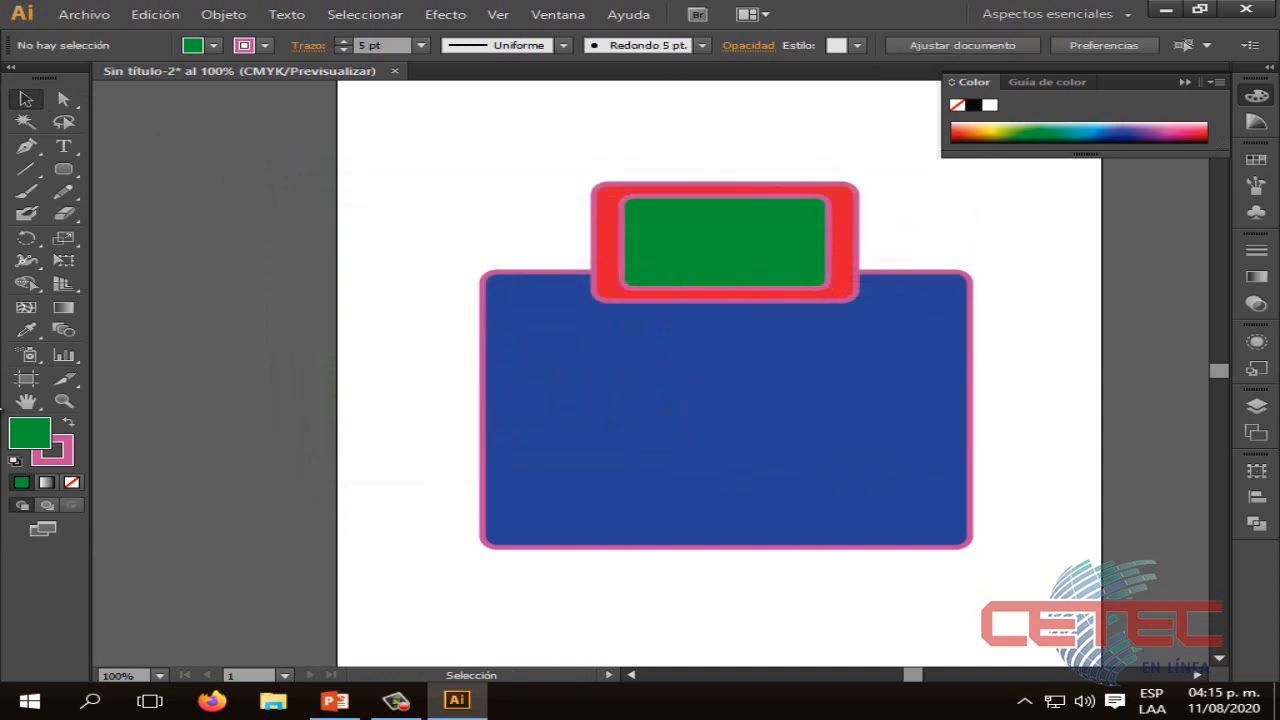
Draw a small green ellipse as a wheel straddling the blue rectangle's bottom edge near its left corner
drag(73, 166, 166, 211)
key(l)
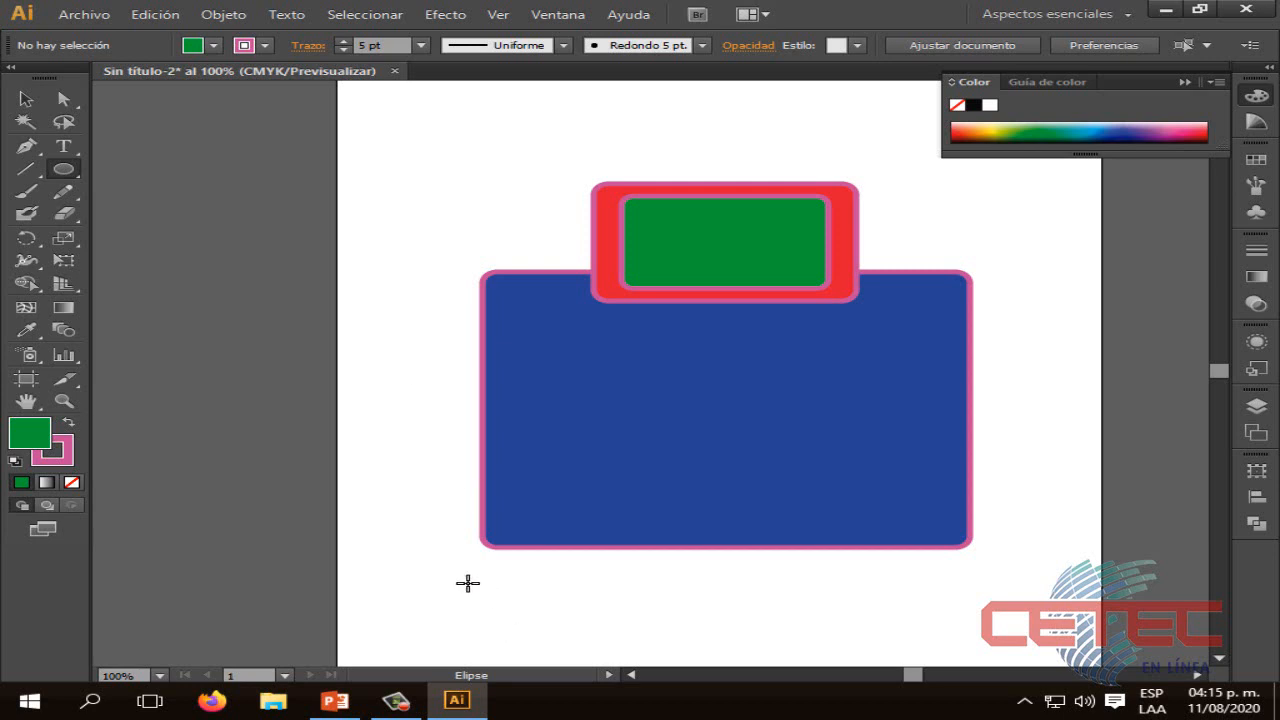
mouse_move(468, 583)
mouse_down()
mouse_move(550, 637)
mouse_move(506, 614)
mouse_move(525, 627)
mouse_move(505, 585)
mouse_move(540, 565)
mouse_move(570, 577)
mouse_move(557, 564)
mouse_up()
key(v)
click(610, 586)
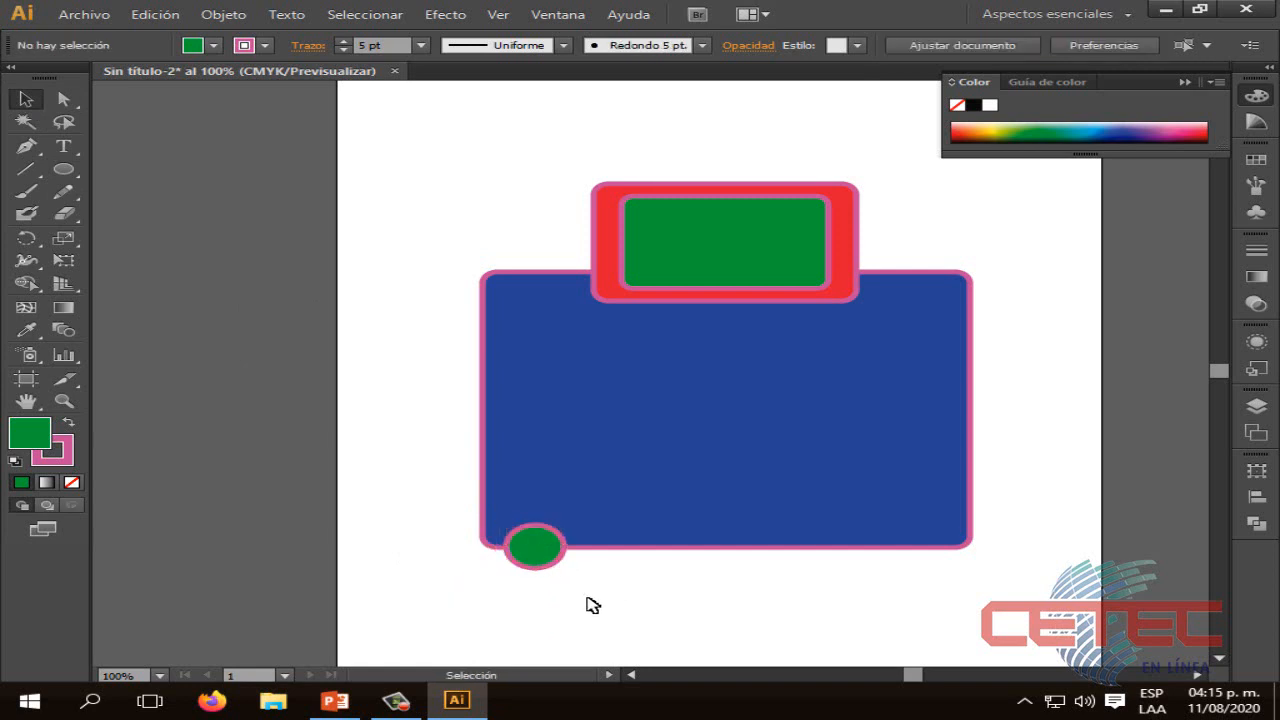
Duplicate the green wheel, place the copy on the blue rectangle's bottom edge near its right corner, and deselect it
click(537, 566)
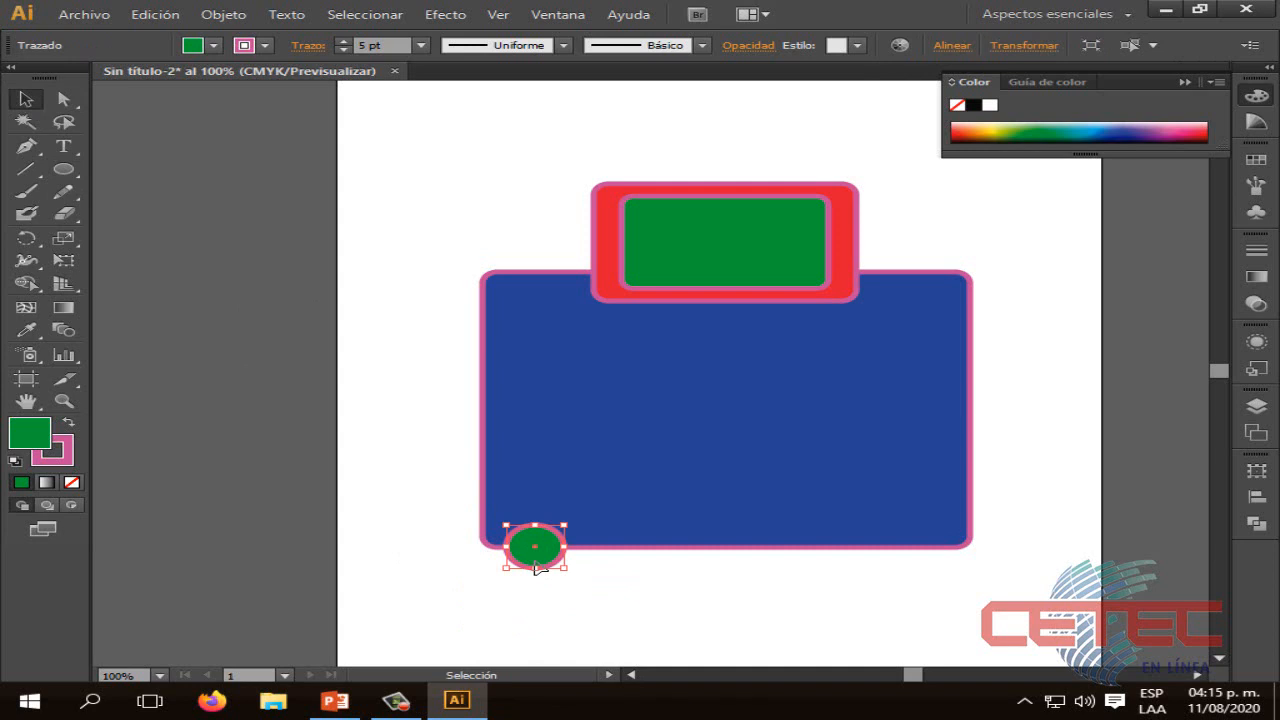
key(ctrl+c)
key(ctrl+v)
drag(651, 369, 909, 564)
click(909, 600)
click(937, 600)
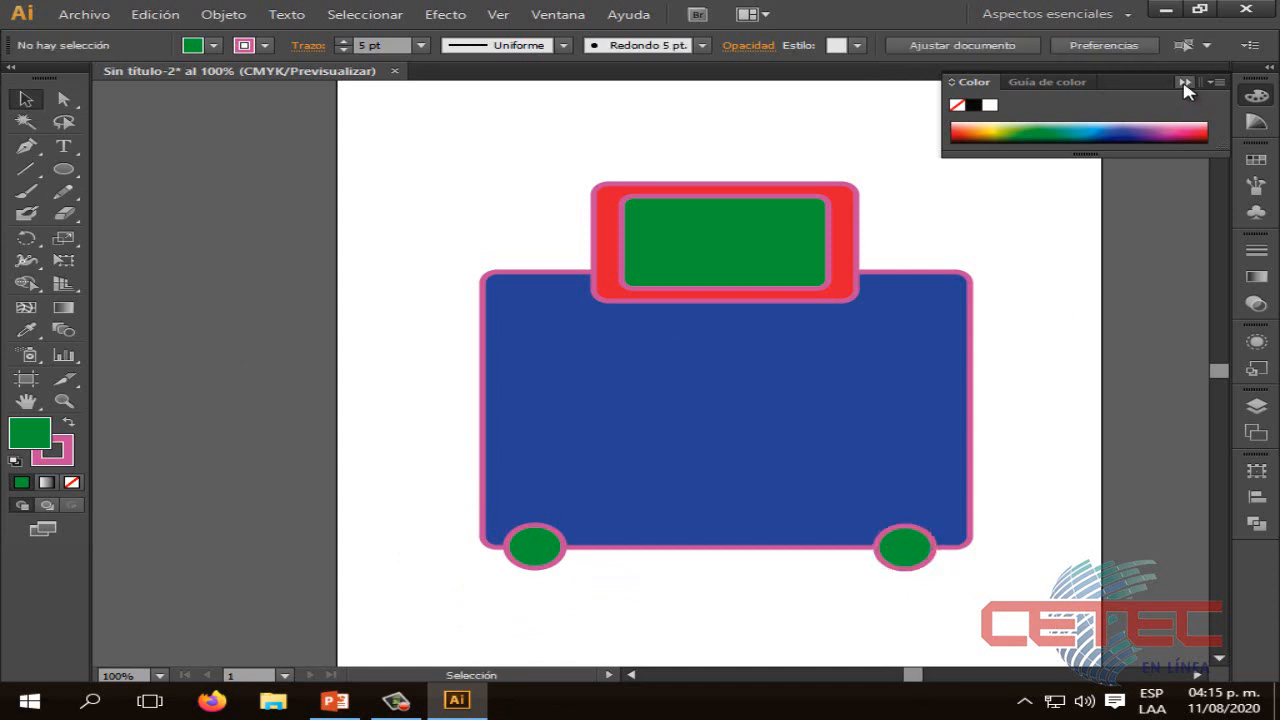
click(1185, 83)
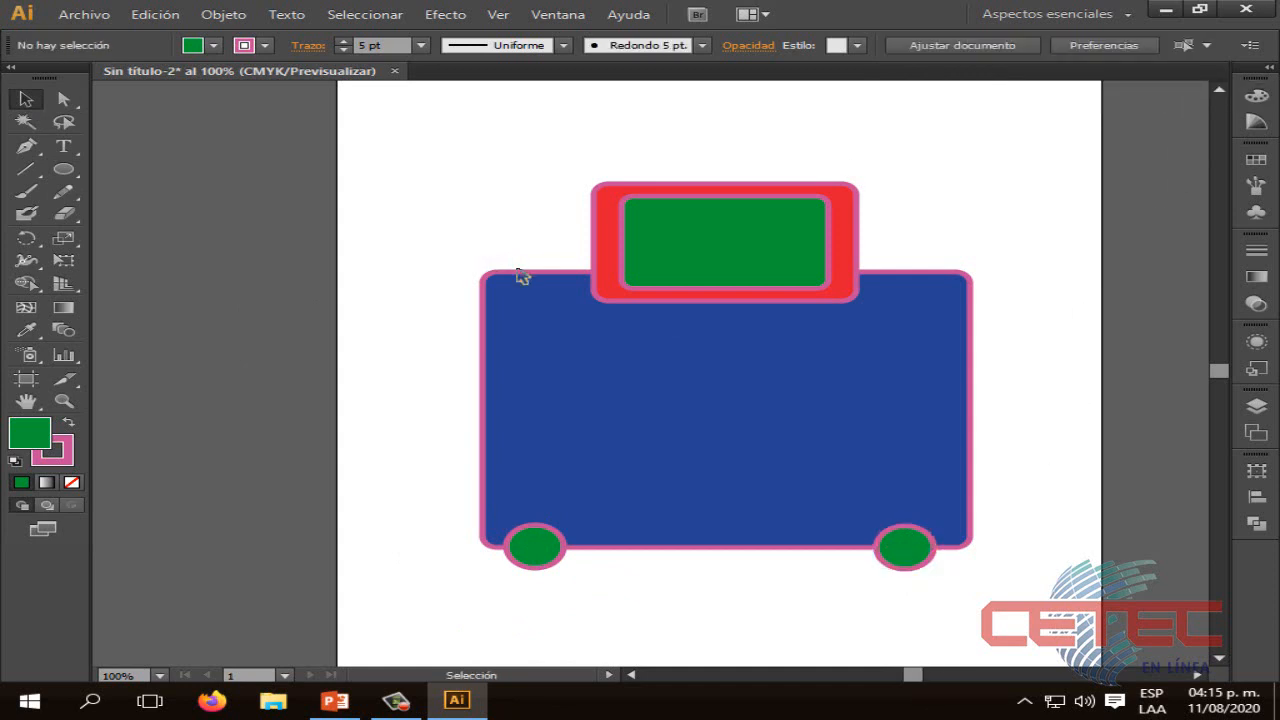
Select all the shapes and use Shape Builder to unite the split window regions and merge the red frame with the blue body
drag(360, 133, 1046, 592)
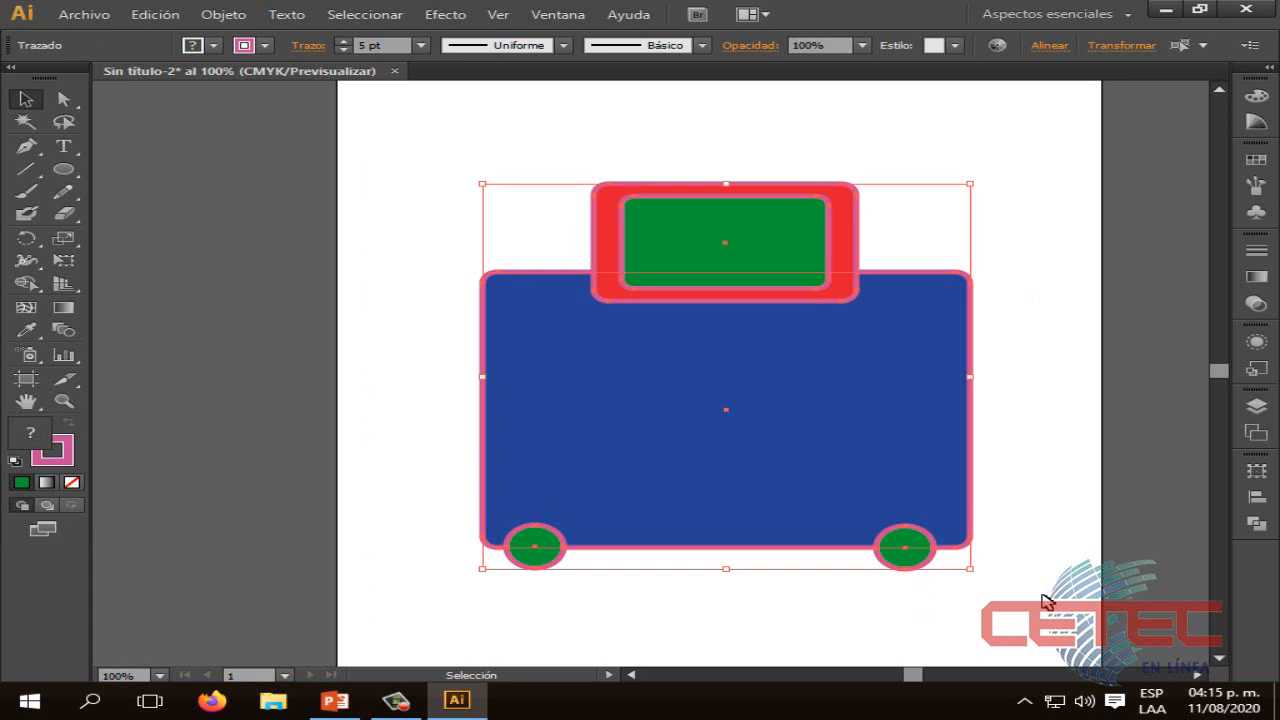
key(shift+m)
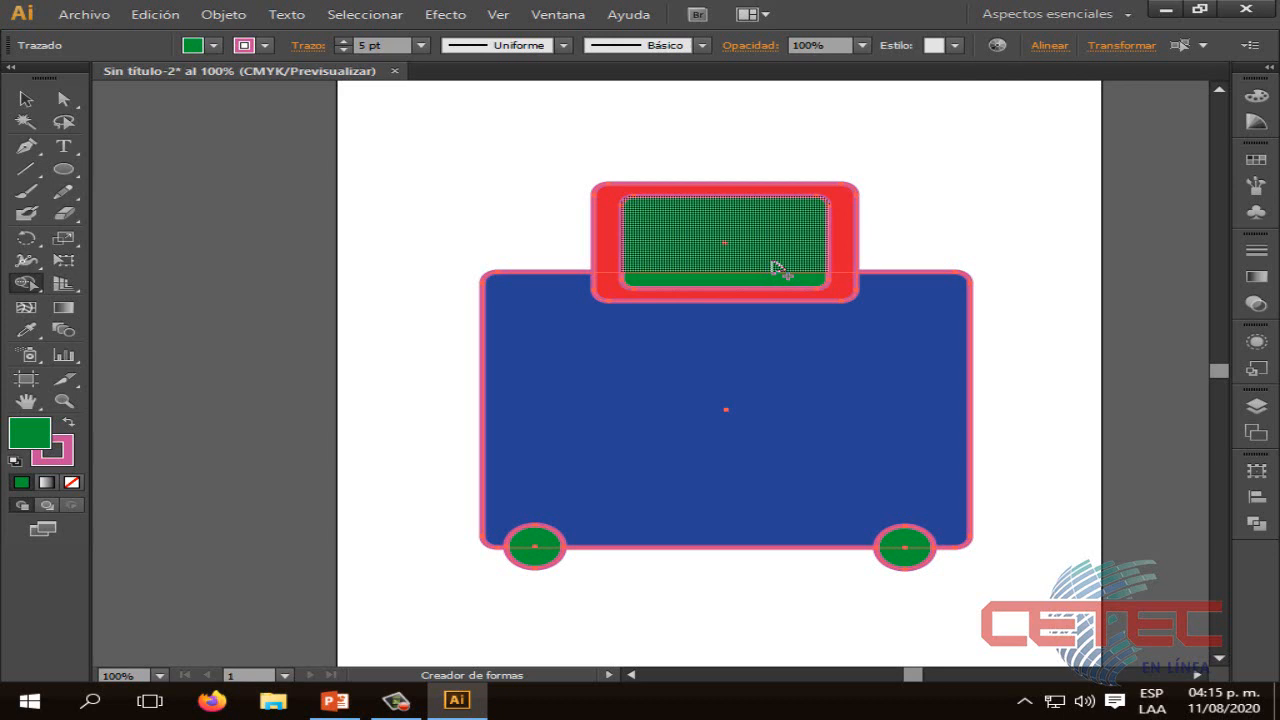
drag(772, 265, 773, 284)
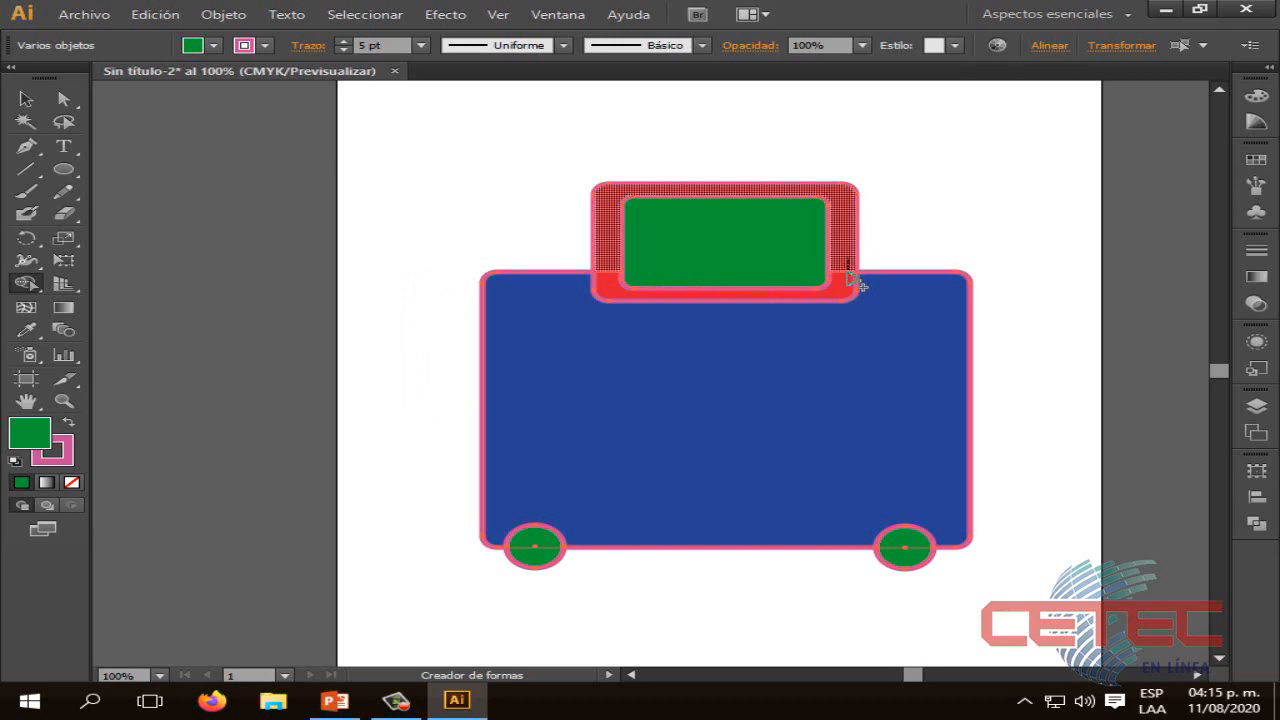
mouse_move(848, 273)
mouse_down()
mouse_move(849, 286)
mouse_move(855, 230)
mouse_up()
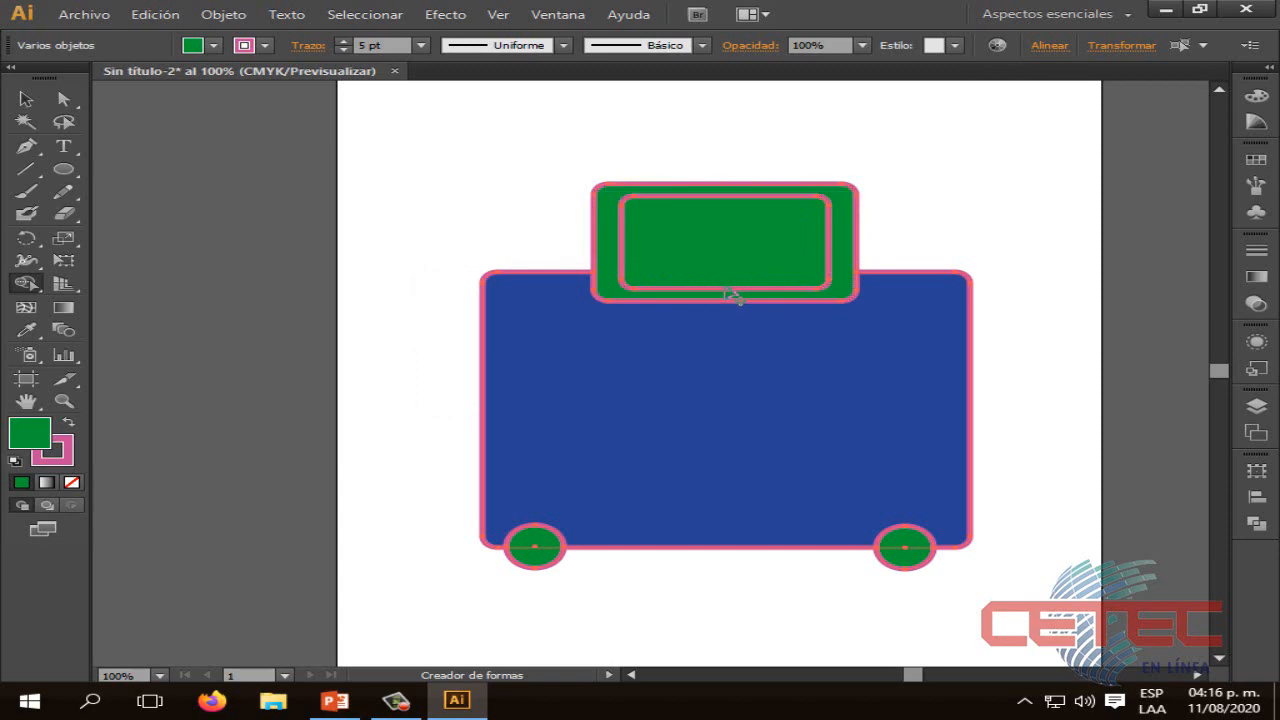
drag(727, 298, 731, 329)
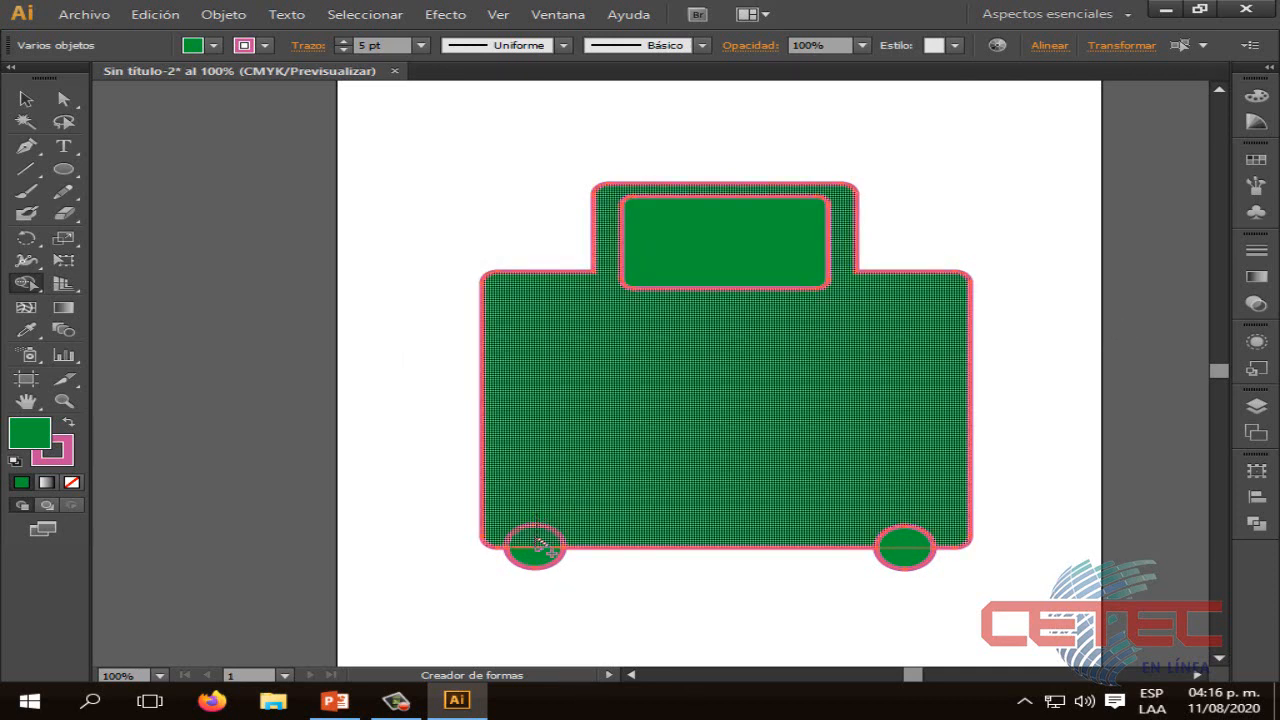
Merge both wheel circles into the body with Shape Builder, leaving only the window as a separate shape
click(540, 546)
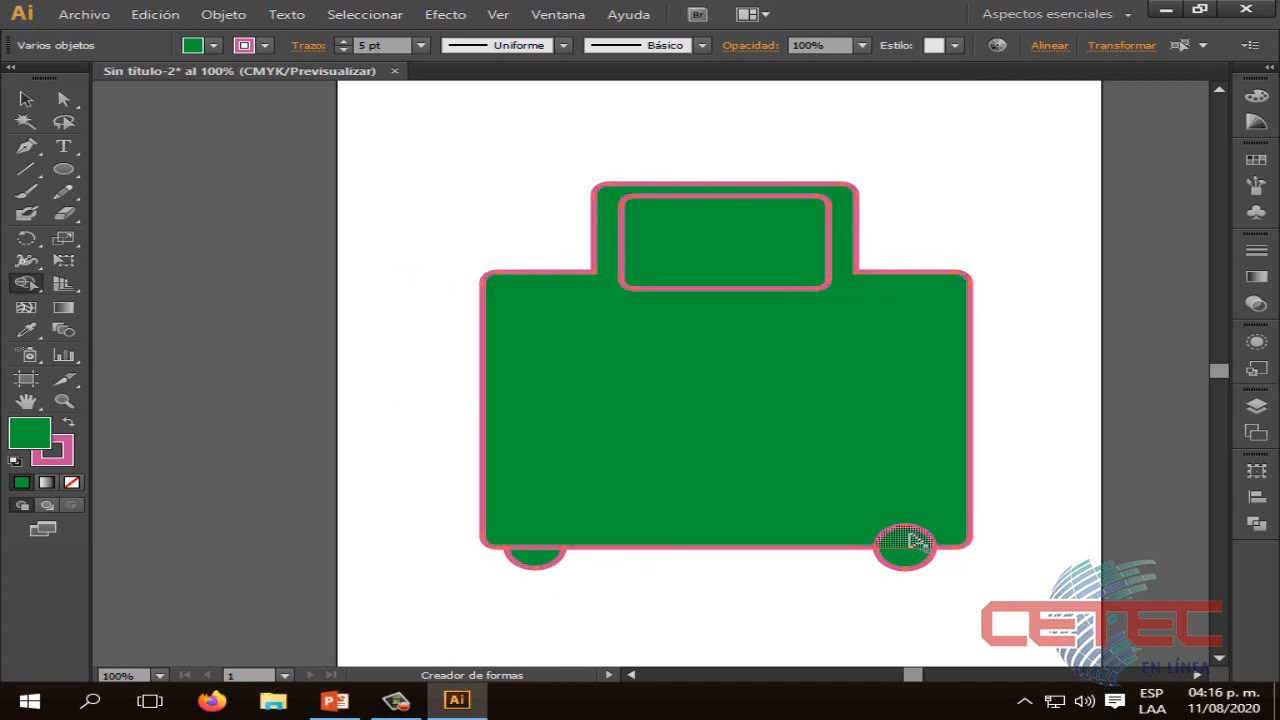
click(916, 541)
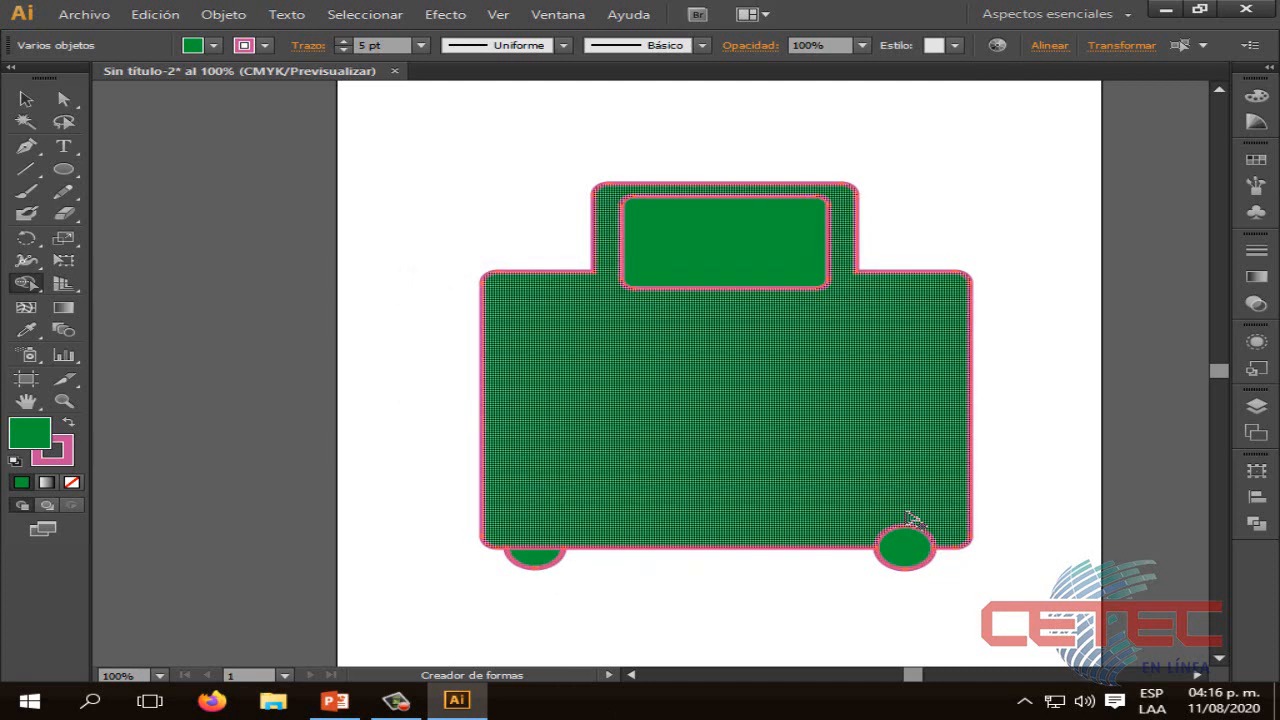
click(908, 540)
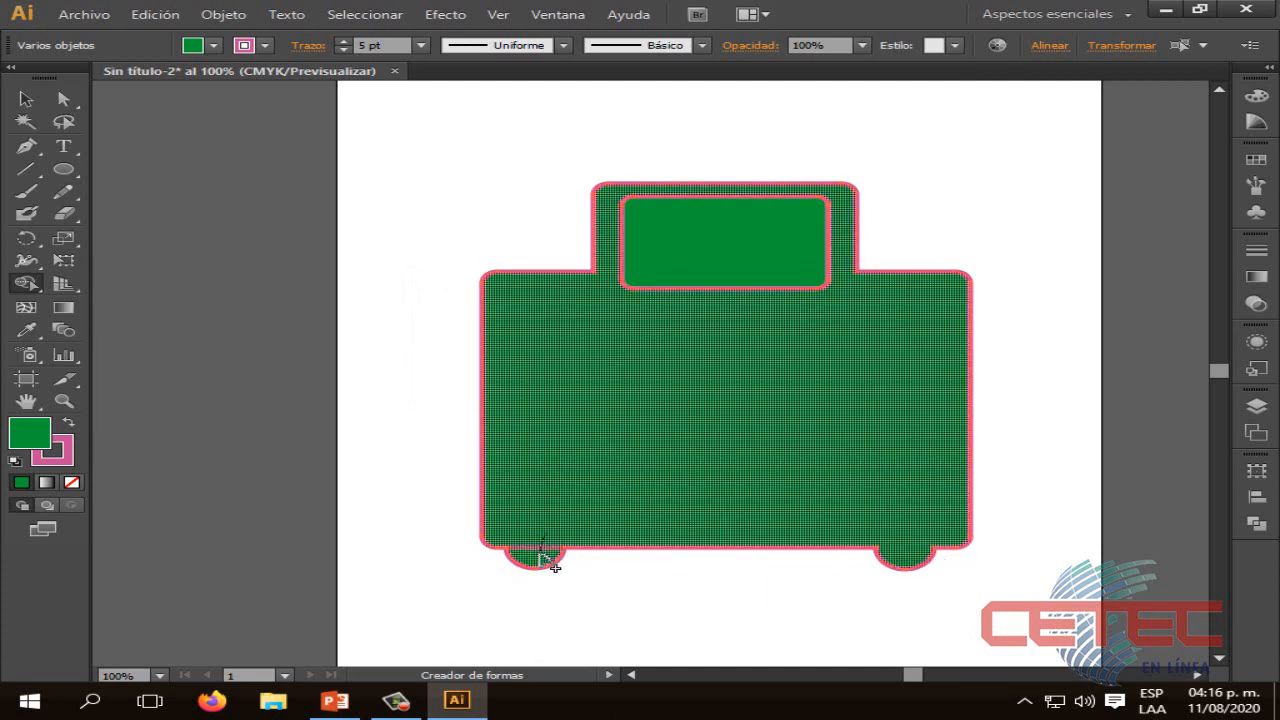
click(543, 560)
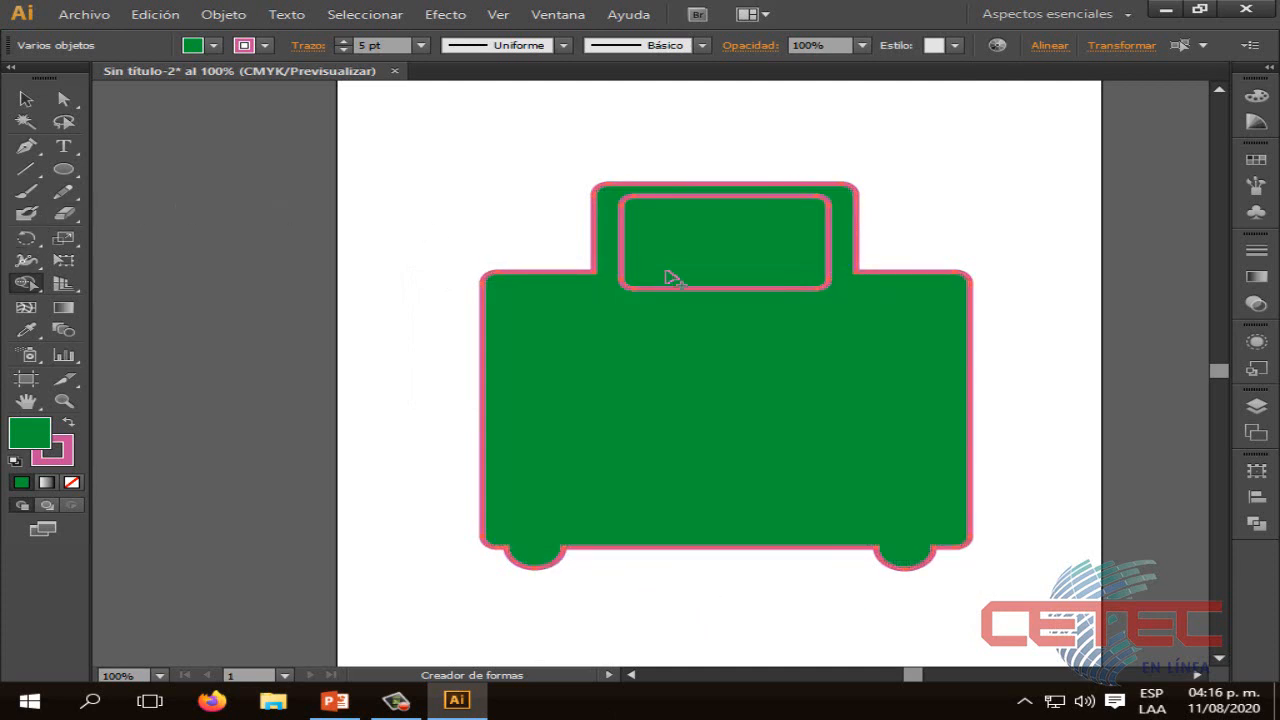
Remove the fill from the merged shapes, keeping only the pink outline, and deselect them
key(v)
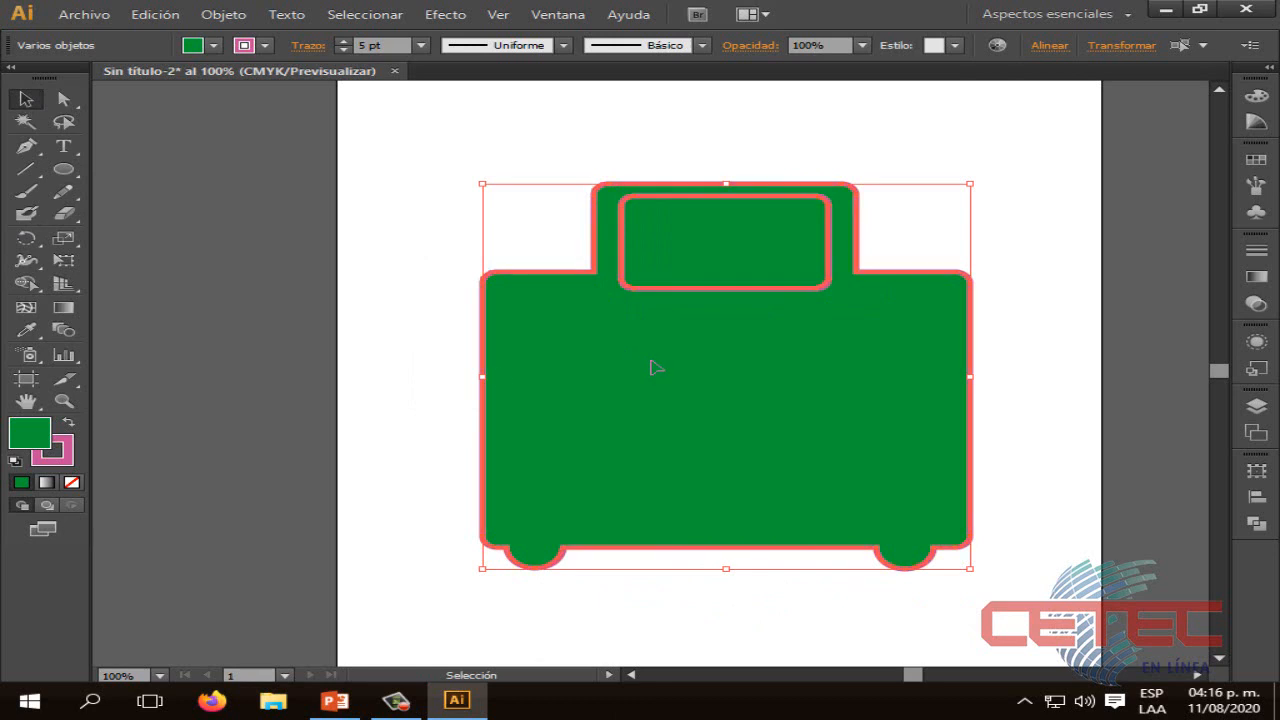
click(74, 481)
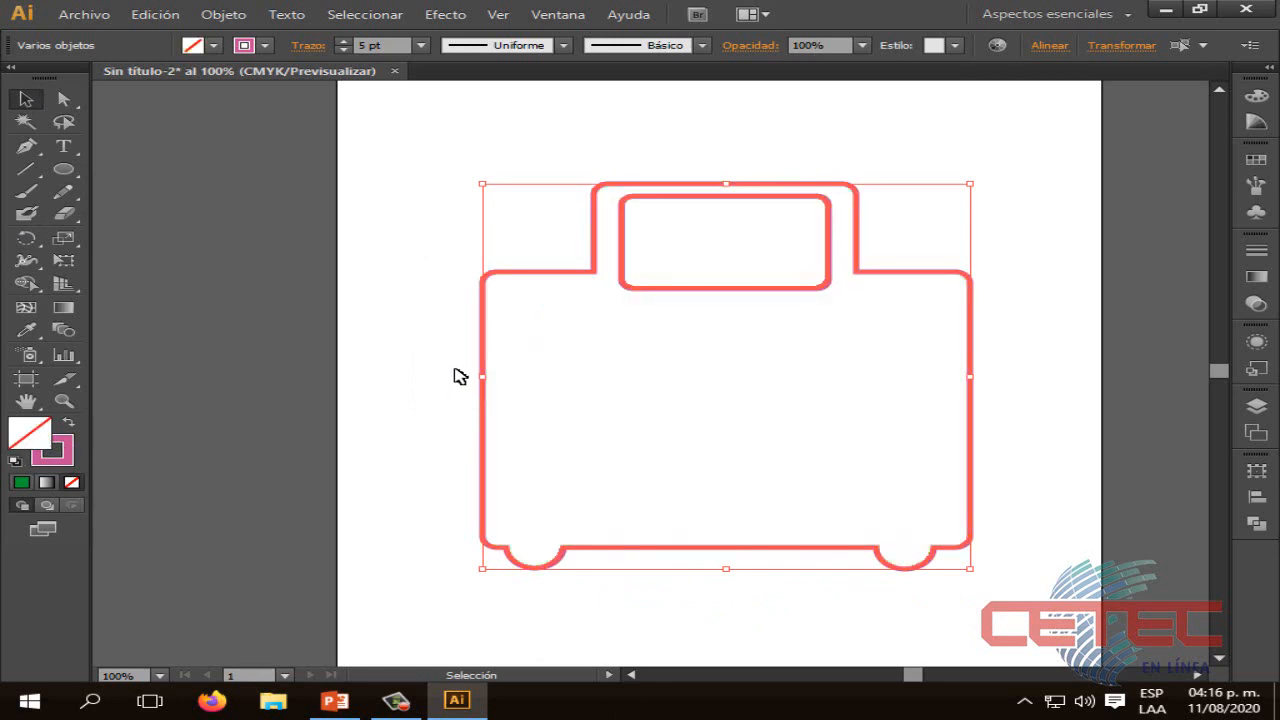
click(657, 378)
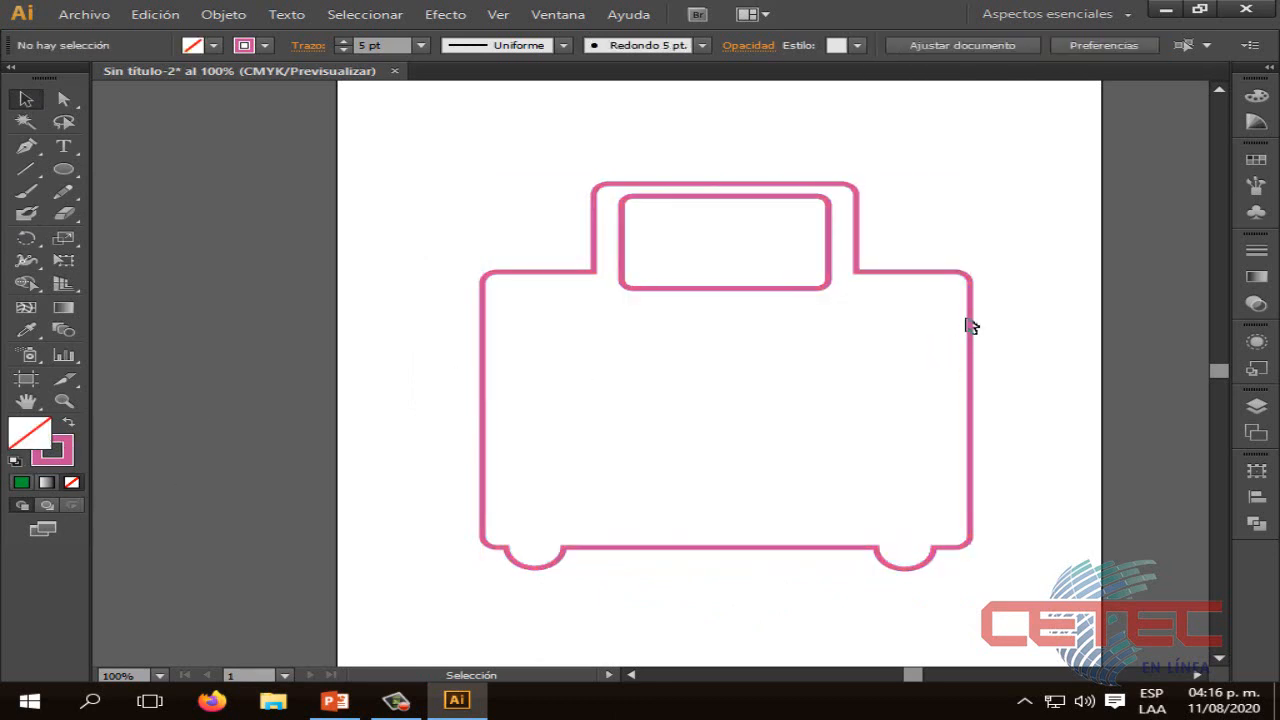
Move the merged outline off the leftover inner rectangle and delete that separate rectangle
drag(956, 281, 956, 238)
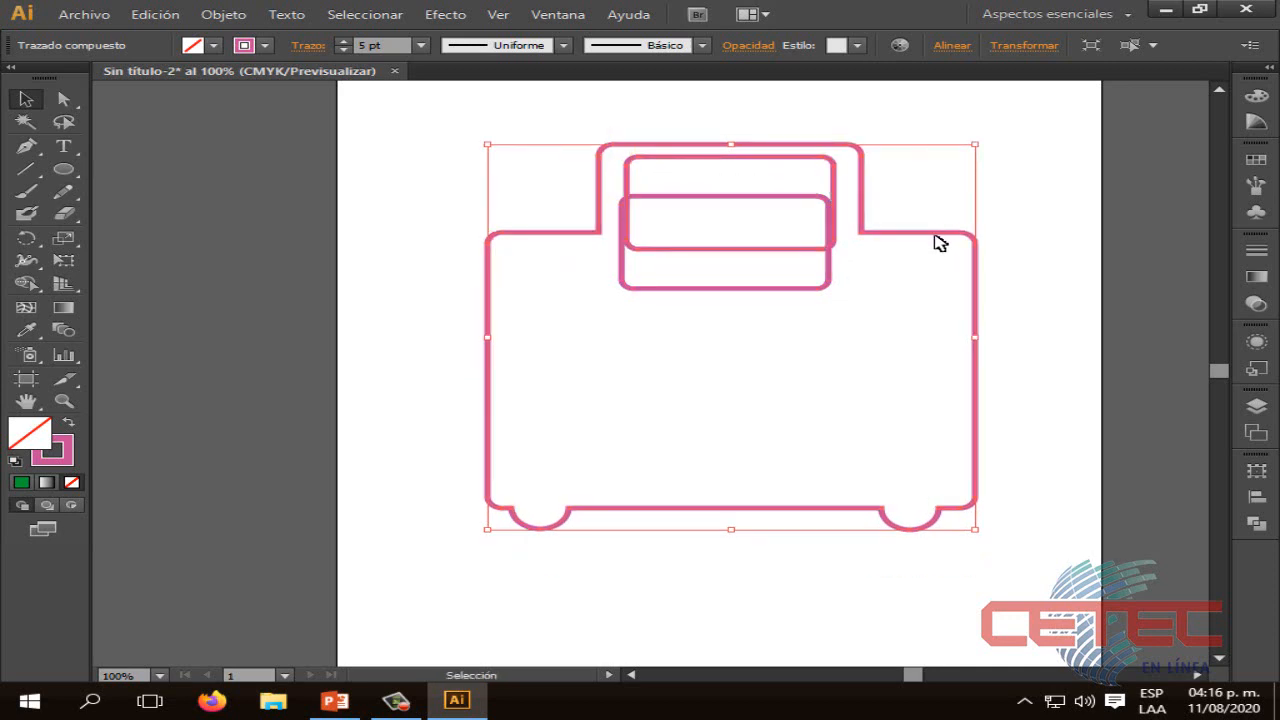
drag(927, 285, 910, 312)
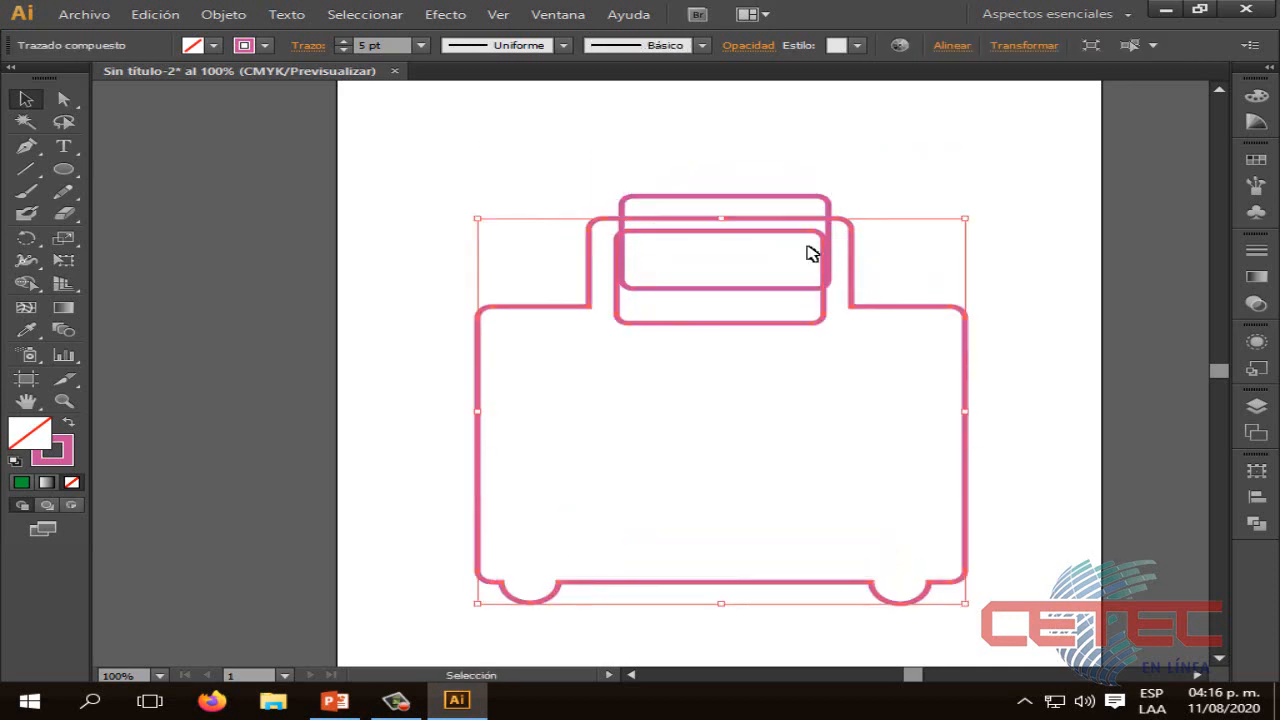
click(800, 198)
key(Delete)
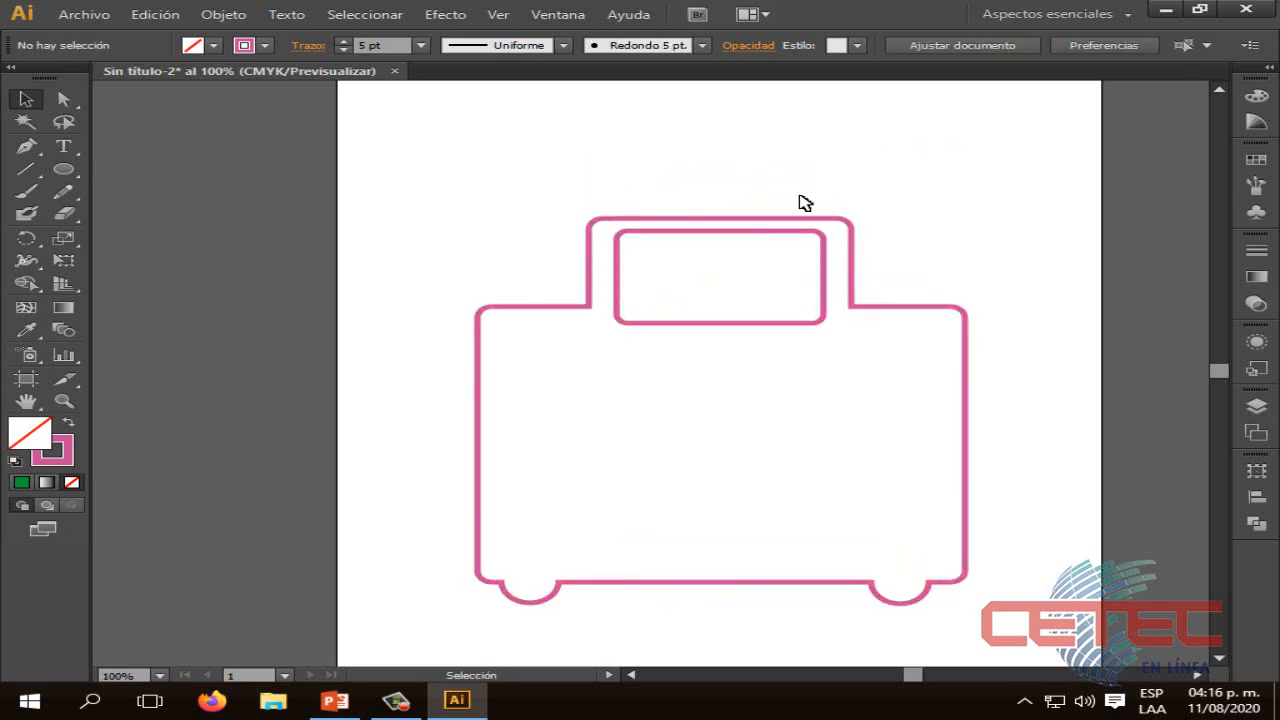
Scale the merged outline down to a little over half its size and place it in the artboard's upper-left corner
drag(810, 218, 819, 177)
click(1031, 354)
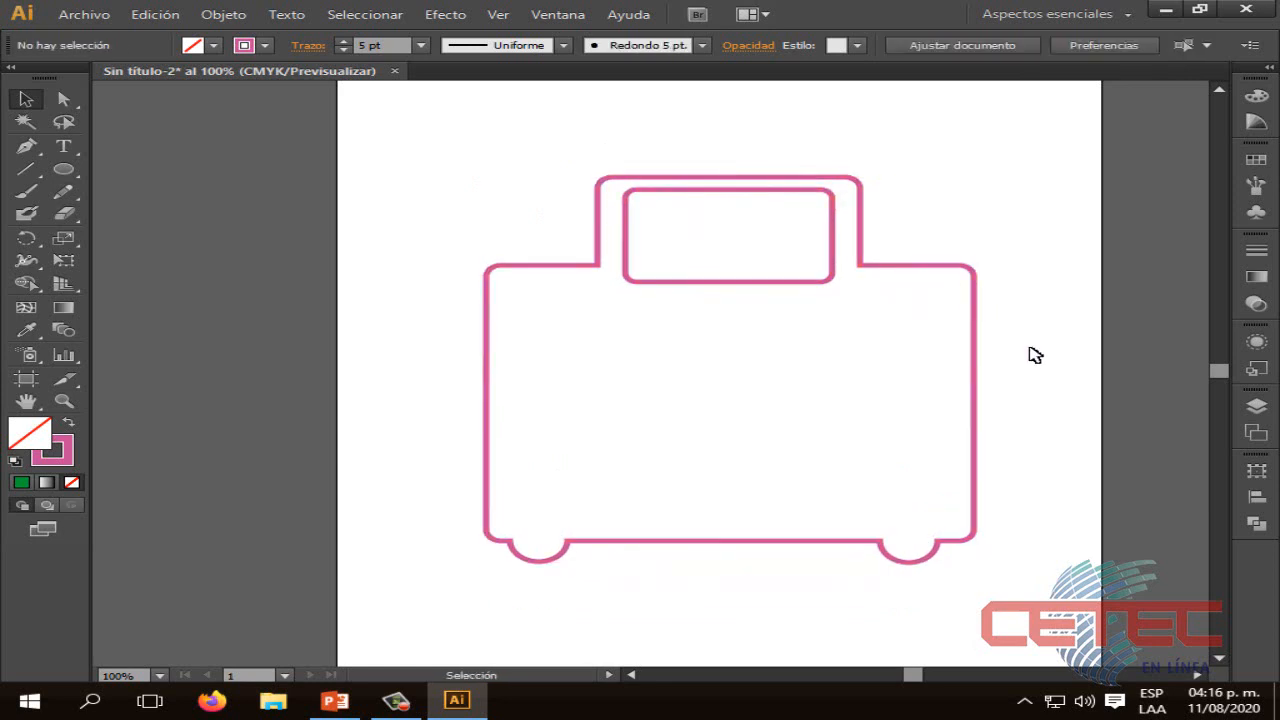
drag(976, 488, 961, 472)
click(1034, 482)
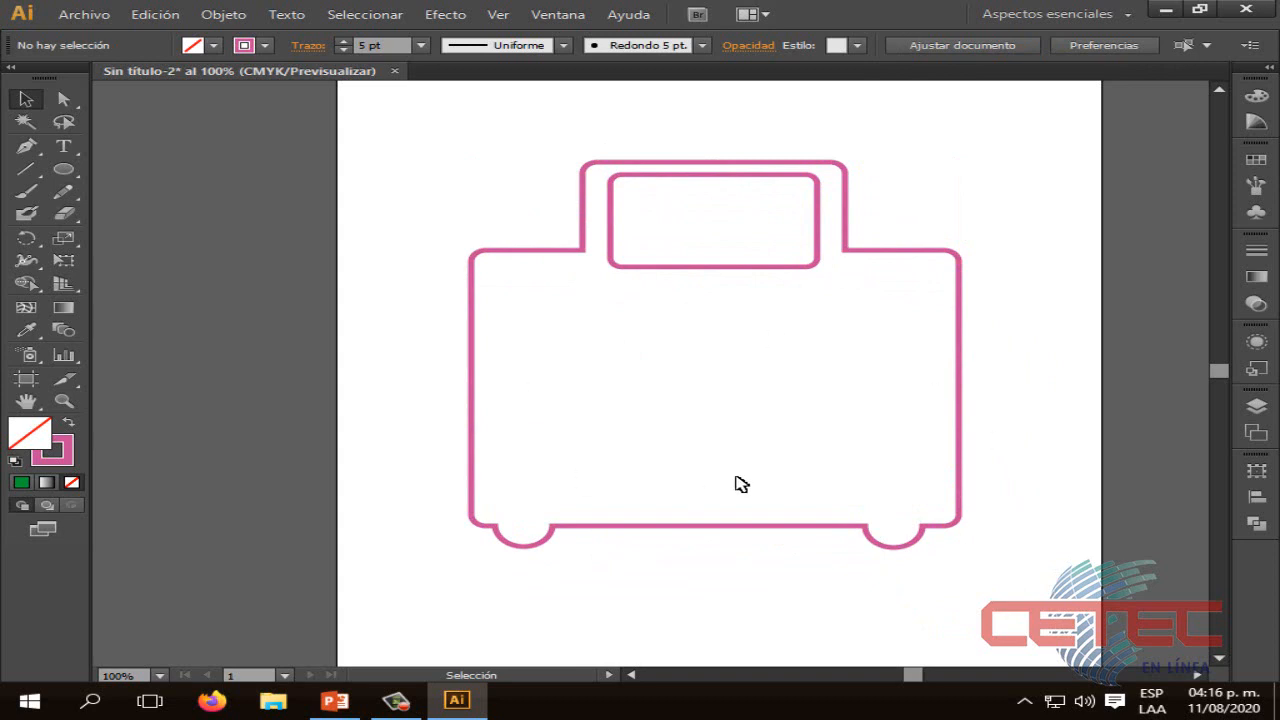
click(963, 485)
drag(960, 543, 905, 498)
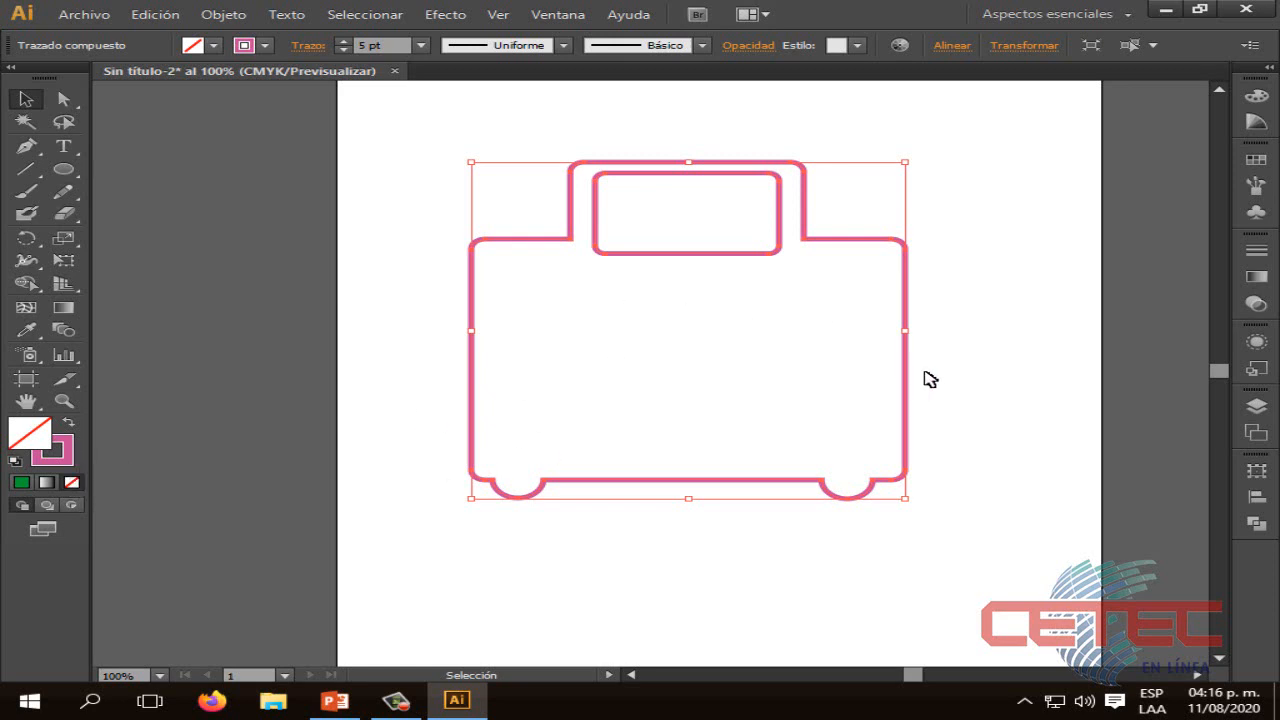
drag(908, 388, 951, 358)
scroll(951, 385, up, 2)
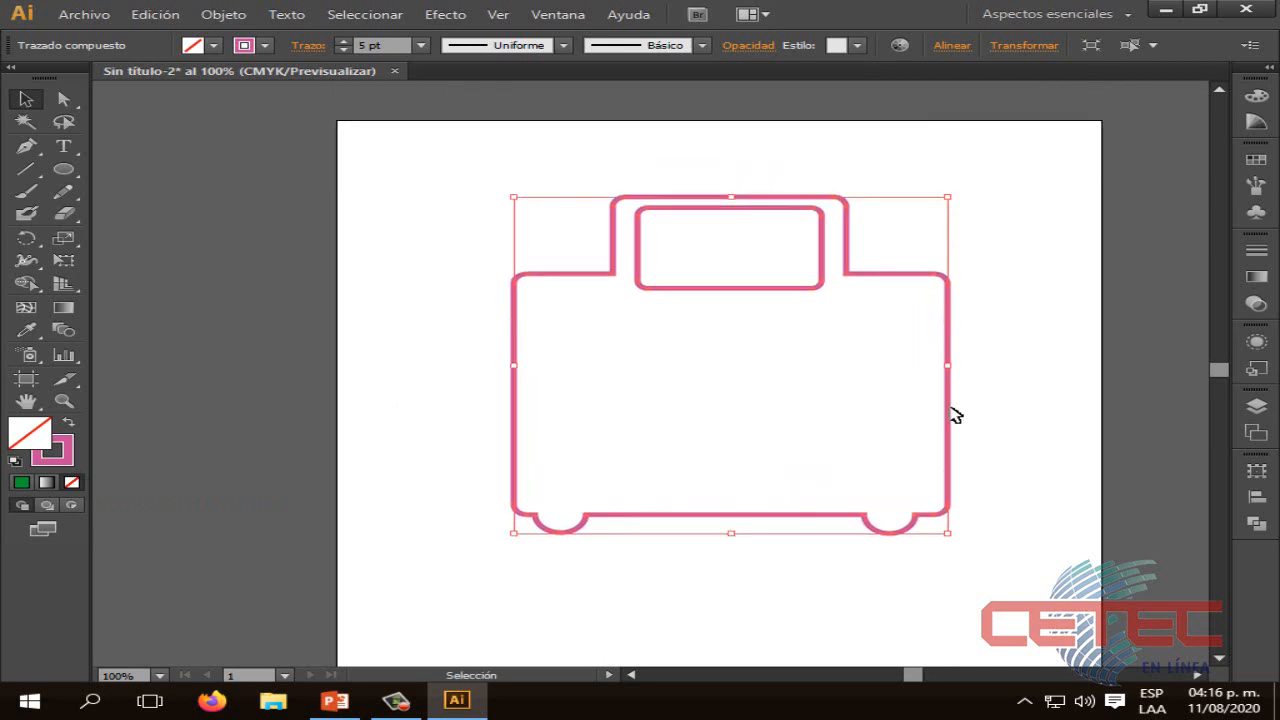
drag(947, 534, 787, 411)
drag(704, 397, 625, 350)
drag(665, 405, 523, 342)
click(651, 366)
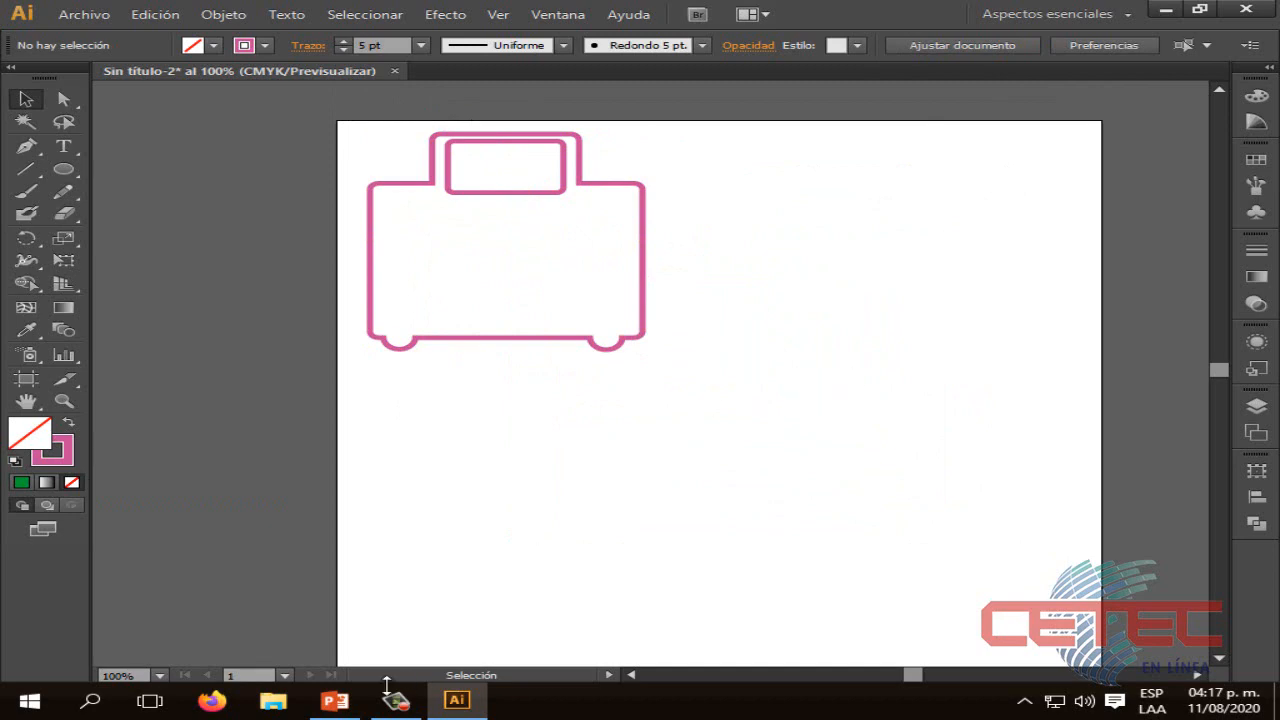
Switch to the PowerPoint presentation and read the slides on adding text, up to "Texto en punto"
click(336, 700)
click(934, 567)
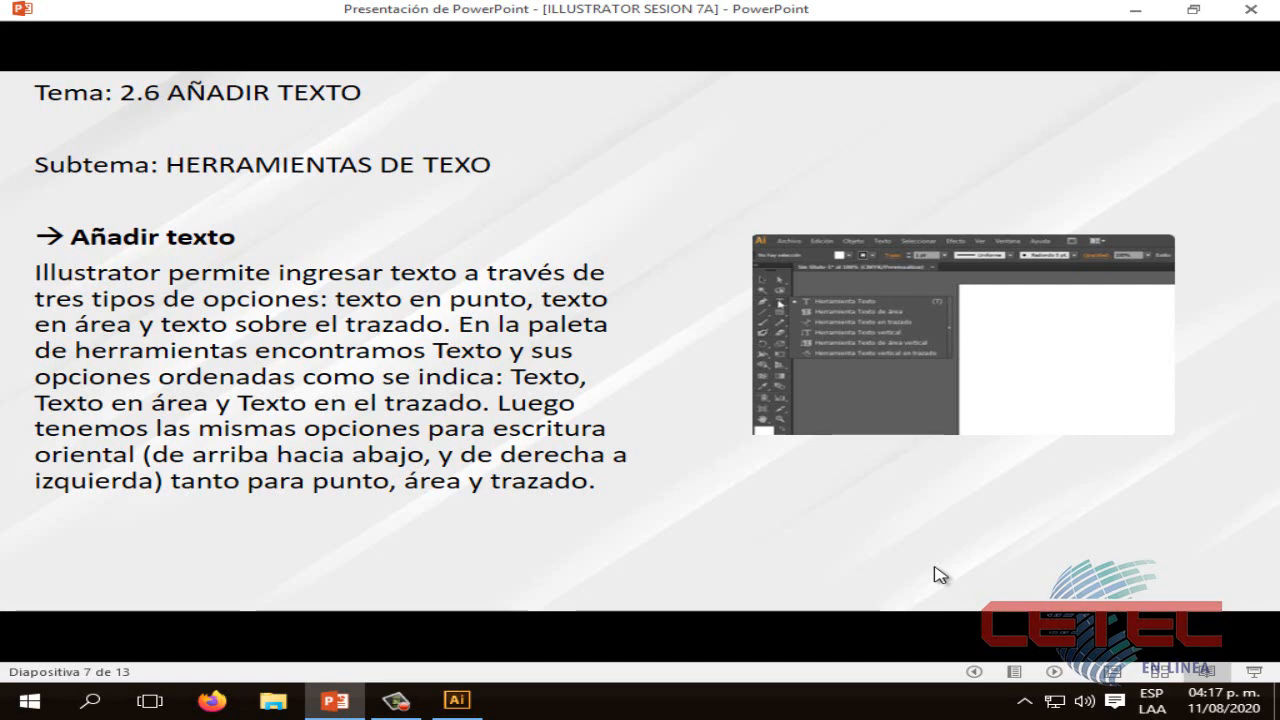
click(935, 568)
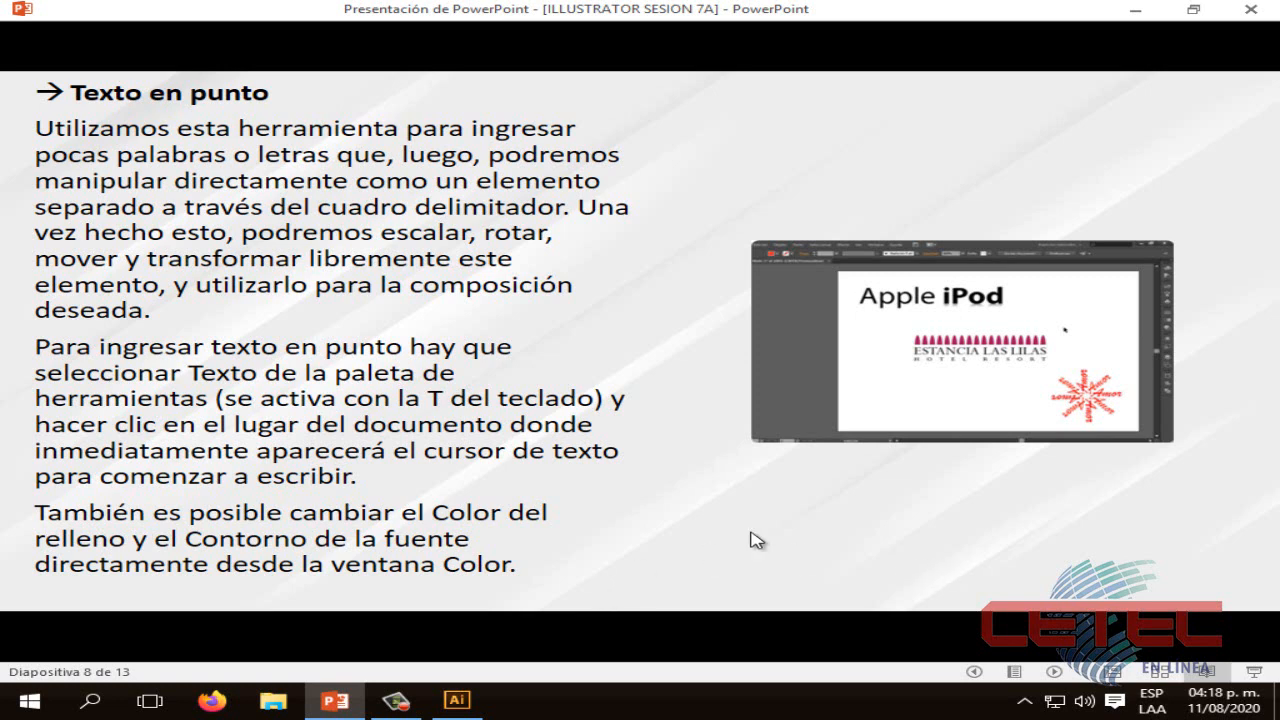
Switch back to Illustrator and add the point text "Appel iPod" in the empty area below the pink outline
click(478, 702)
scroll(712, 300, down, 3)
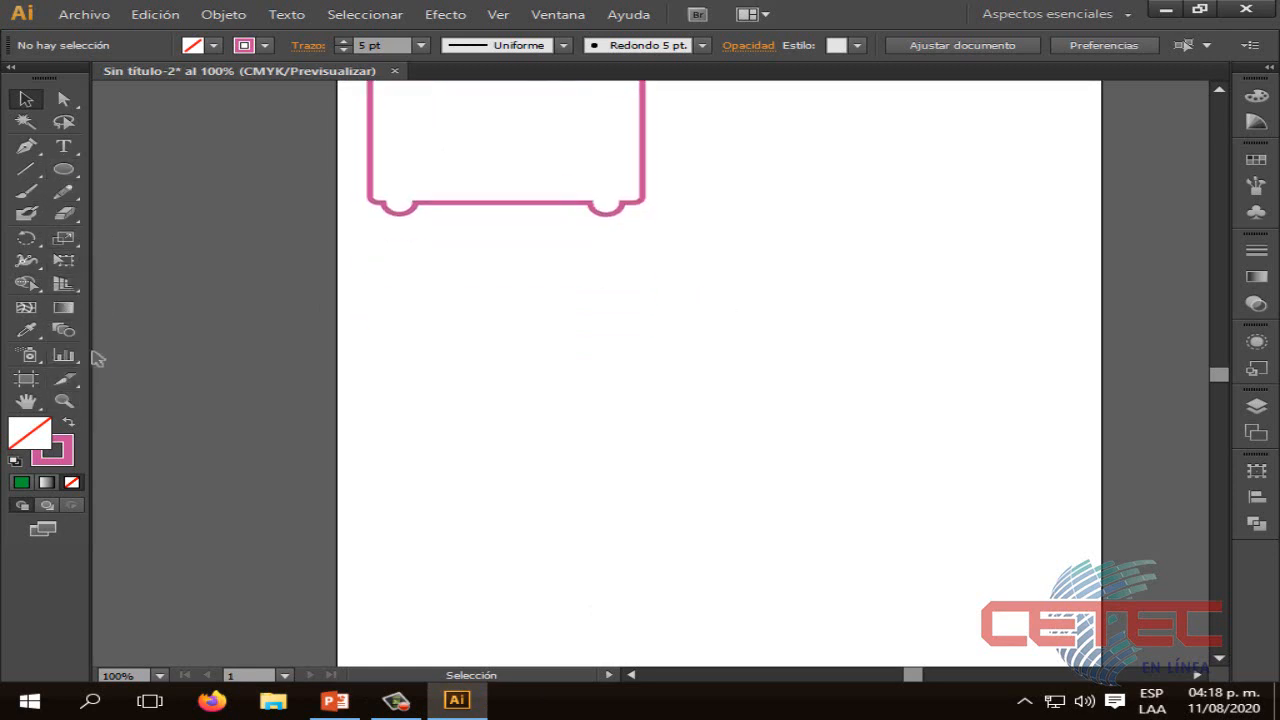
click(60, 148)
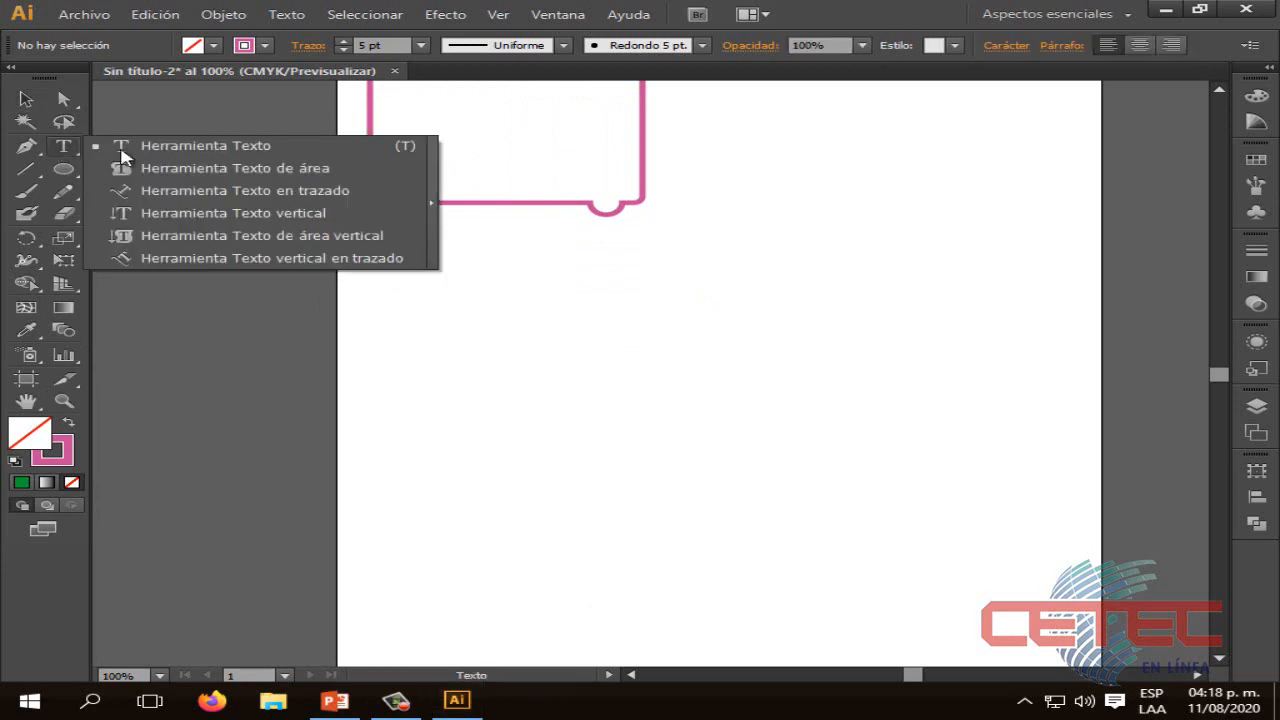
click(199, 152)
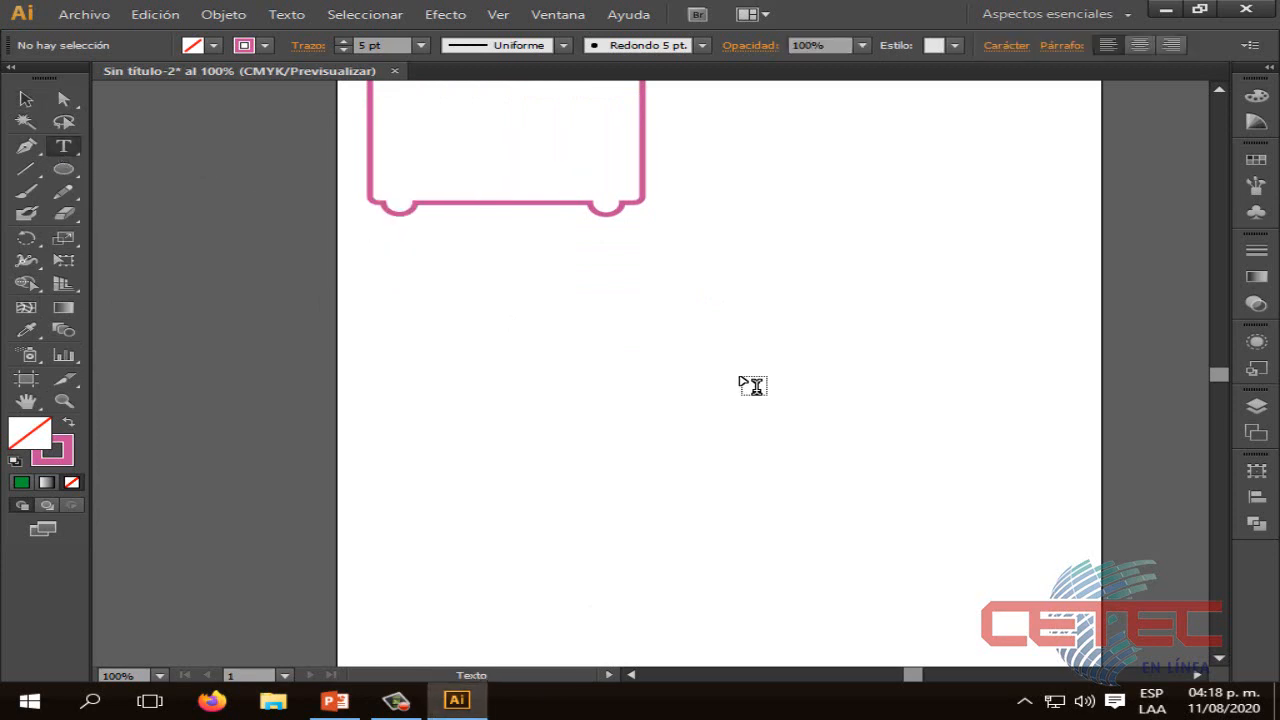
click(688, 375)
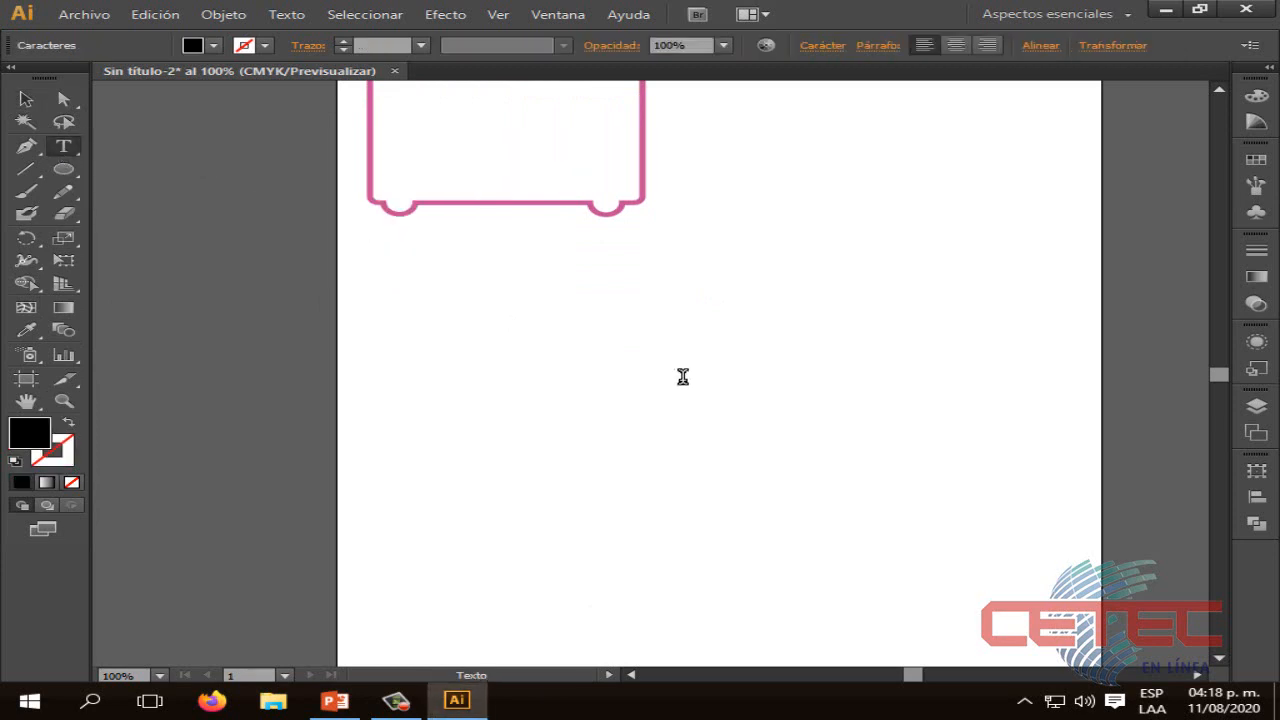
text(Appel iPod)
Format the whole "Appel iPod" text in Berlin Sans FB Demi Bold at 70 pt
key(ctrl+a)
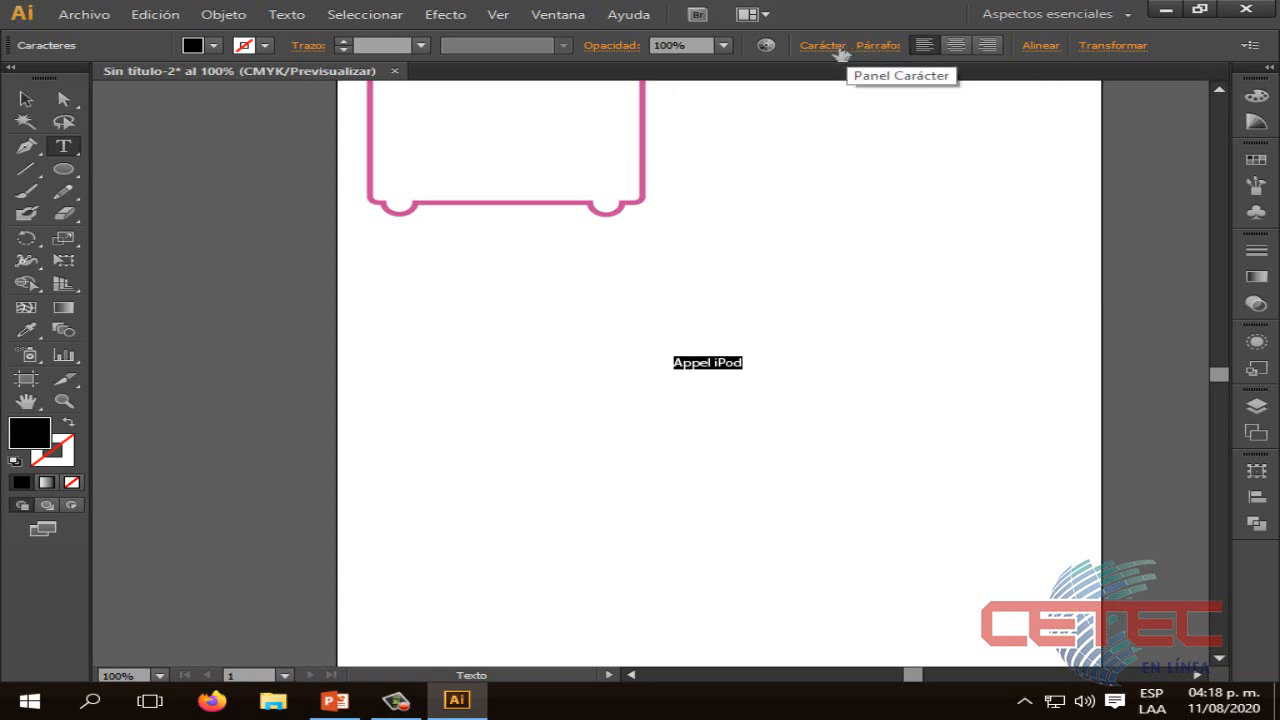
click(838, 46)
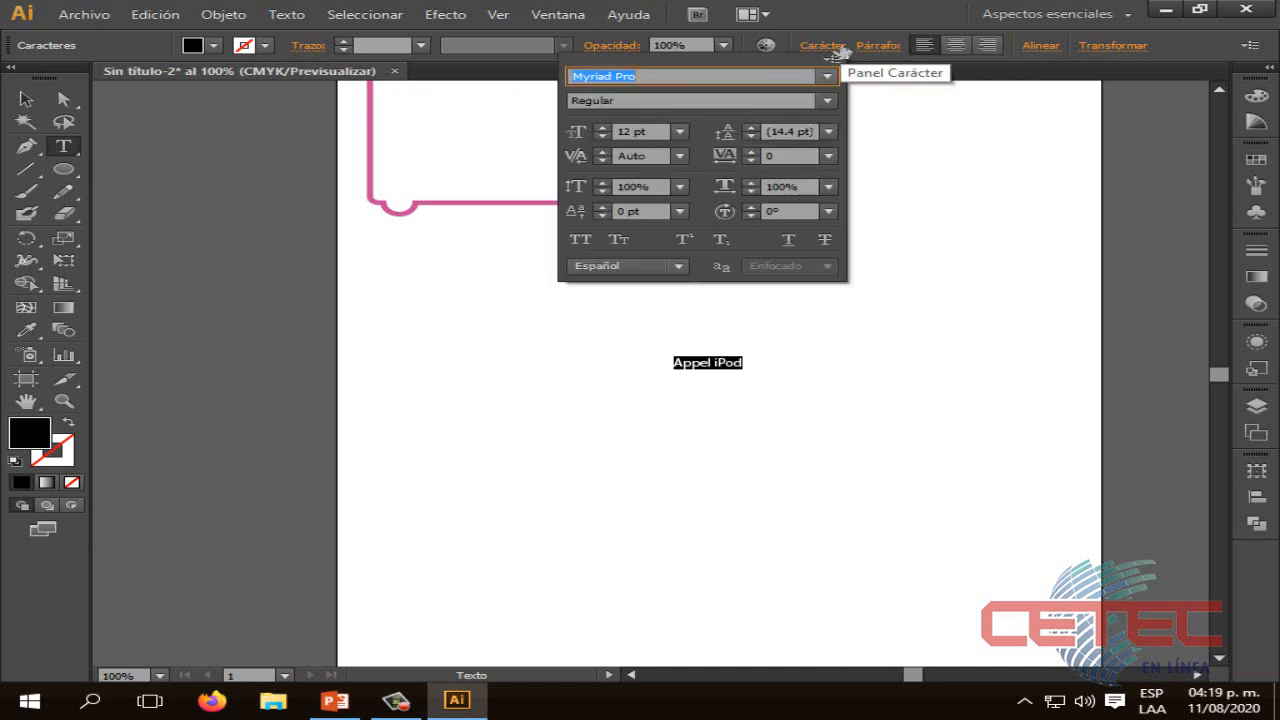
click(826, 78)
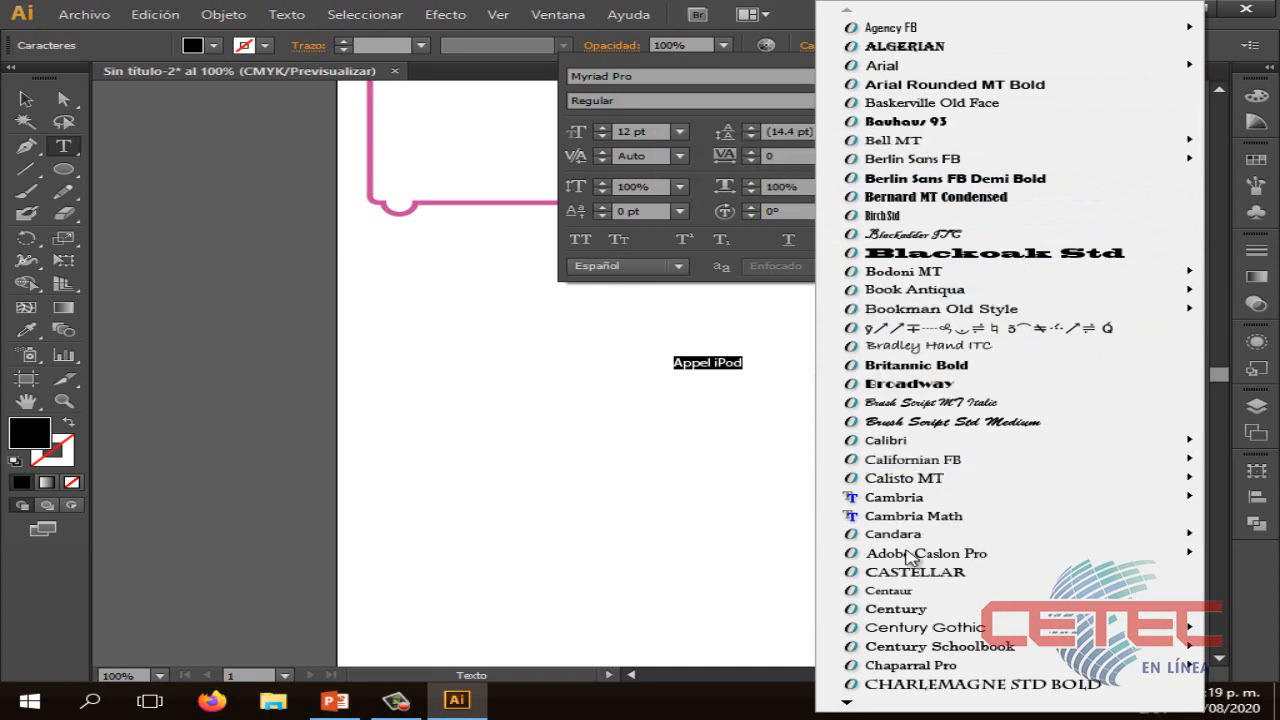
click(945, 180)
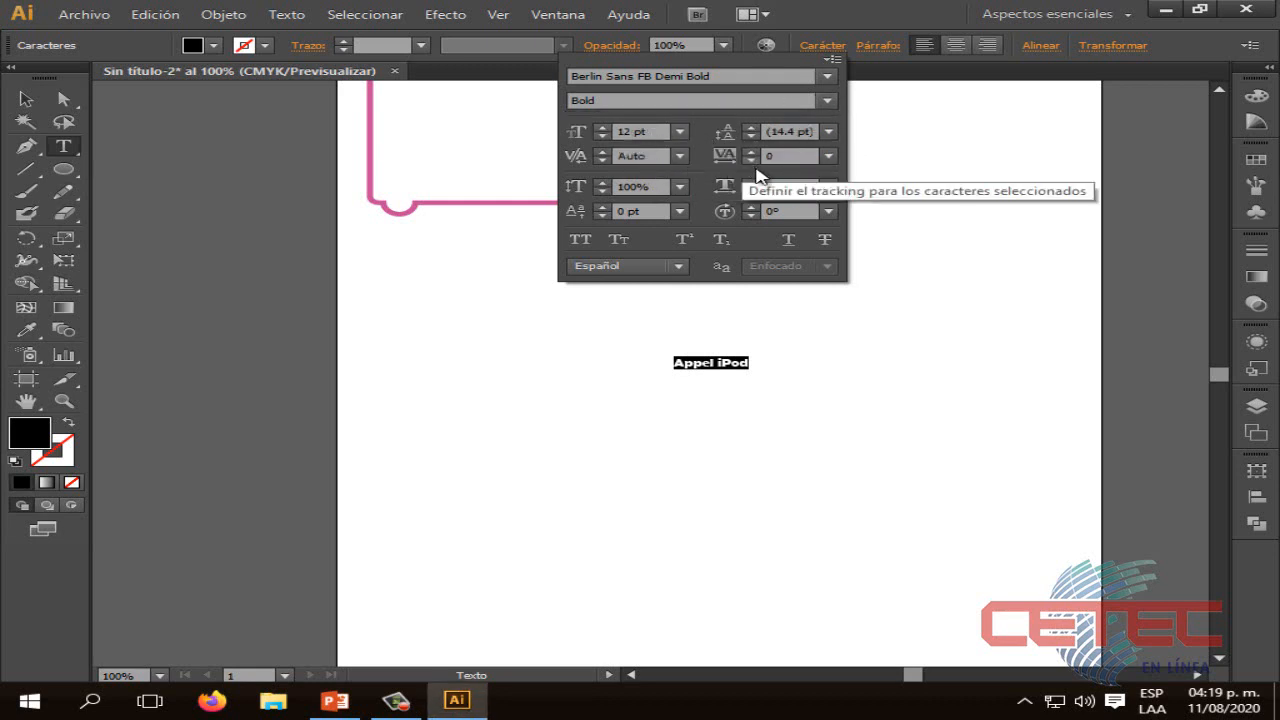
drag(604, 129, 604, 131)
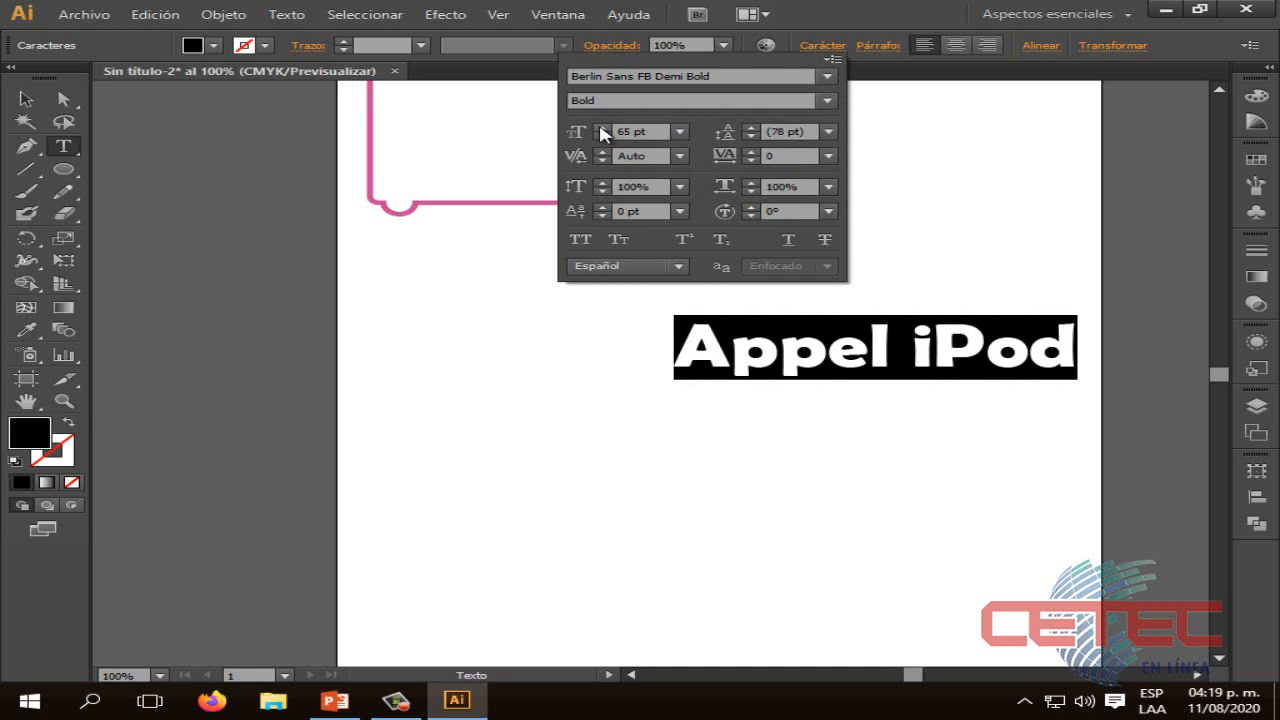
click(838, 347)
Move the "Appel iPod" text left so it sits fully inside the artboard, and deselect it
key(Escape)
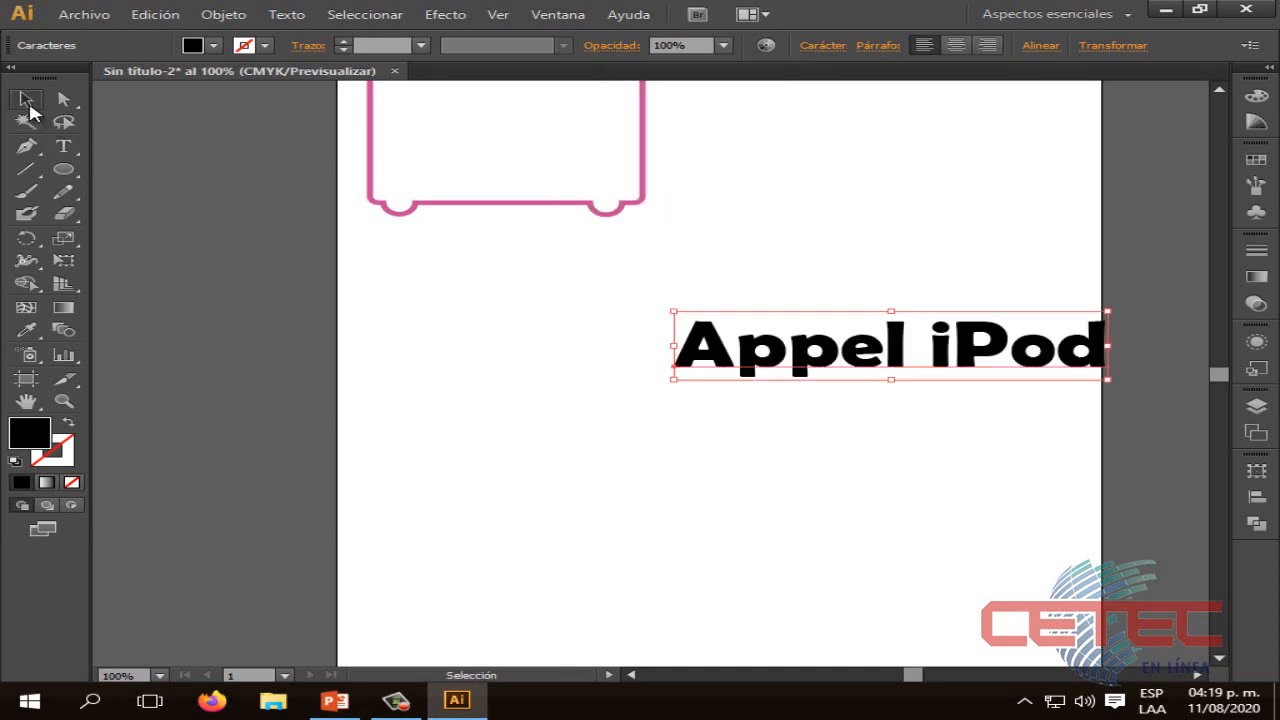
drag(805, 350, 576, 352)
click(820, 440)
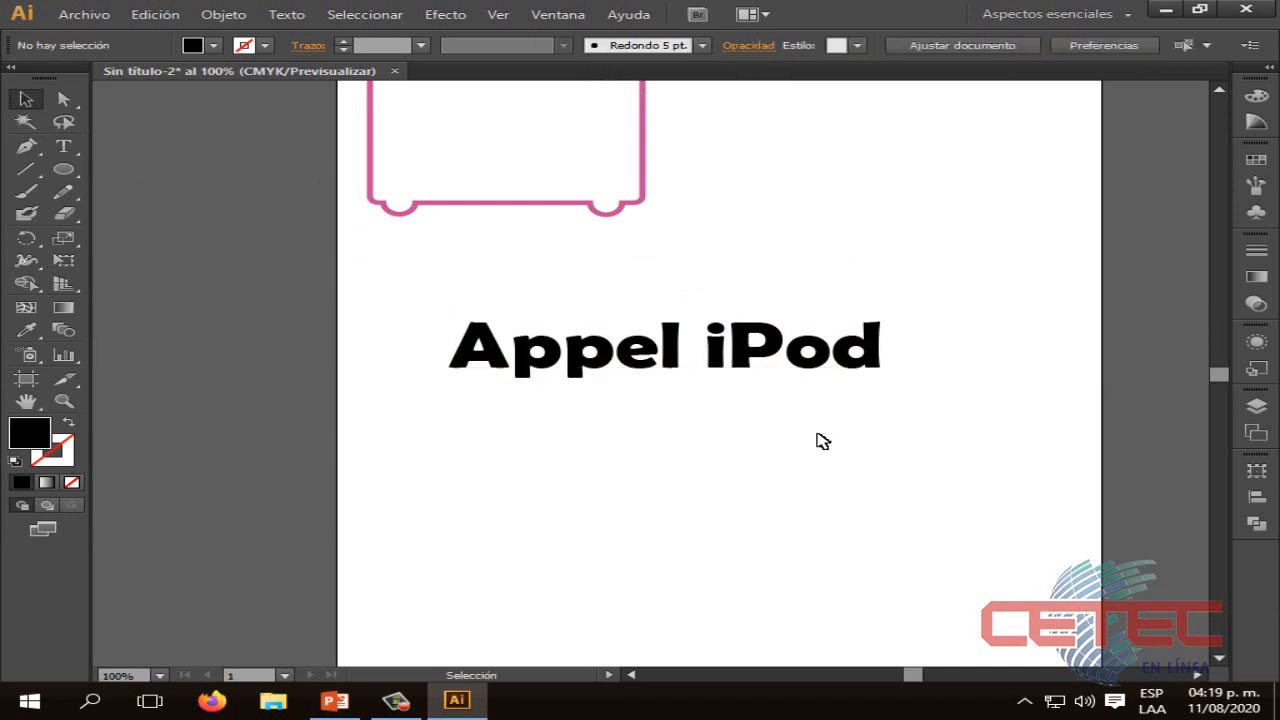
Select the whole "Appel iPod" text and examine its character options, language list and paragraph options
click(63, 146)
drag(878, 350, 369, 337)
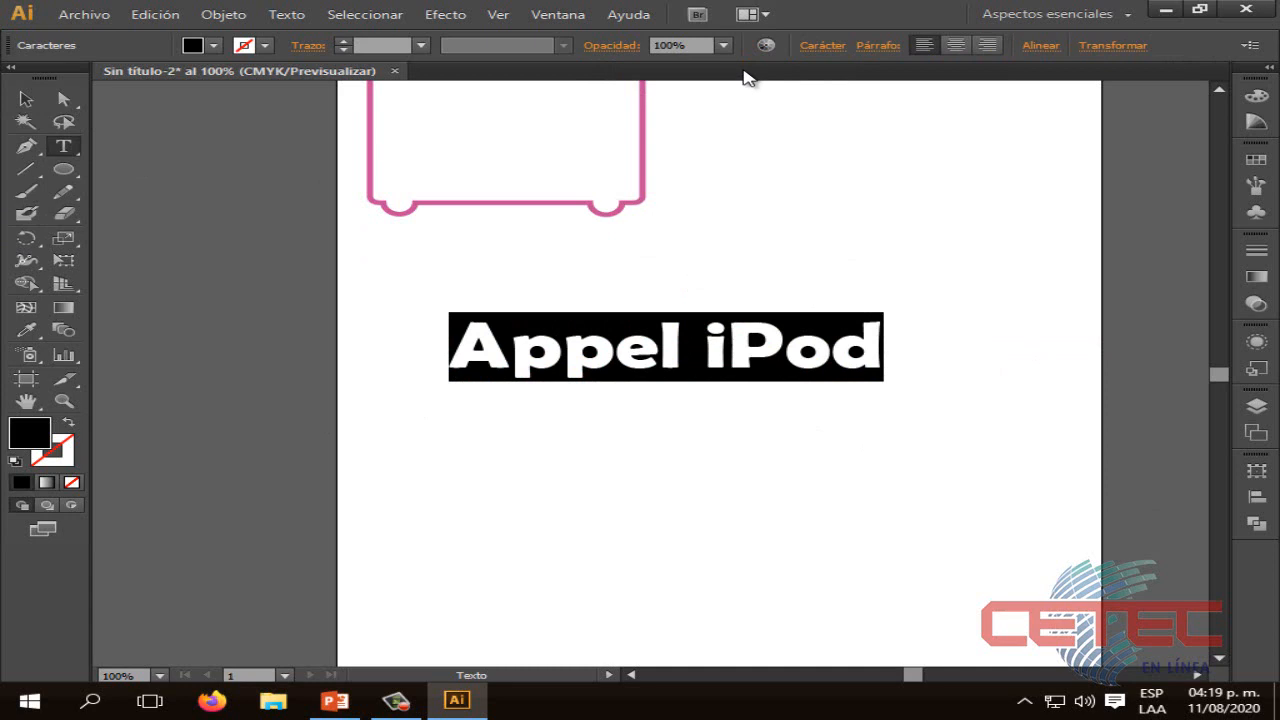
click(830, 46)
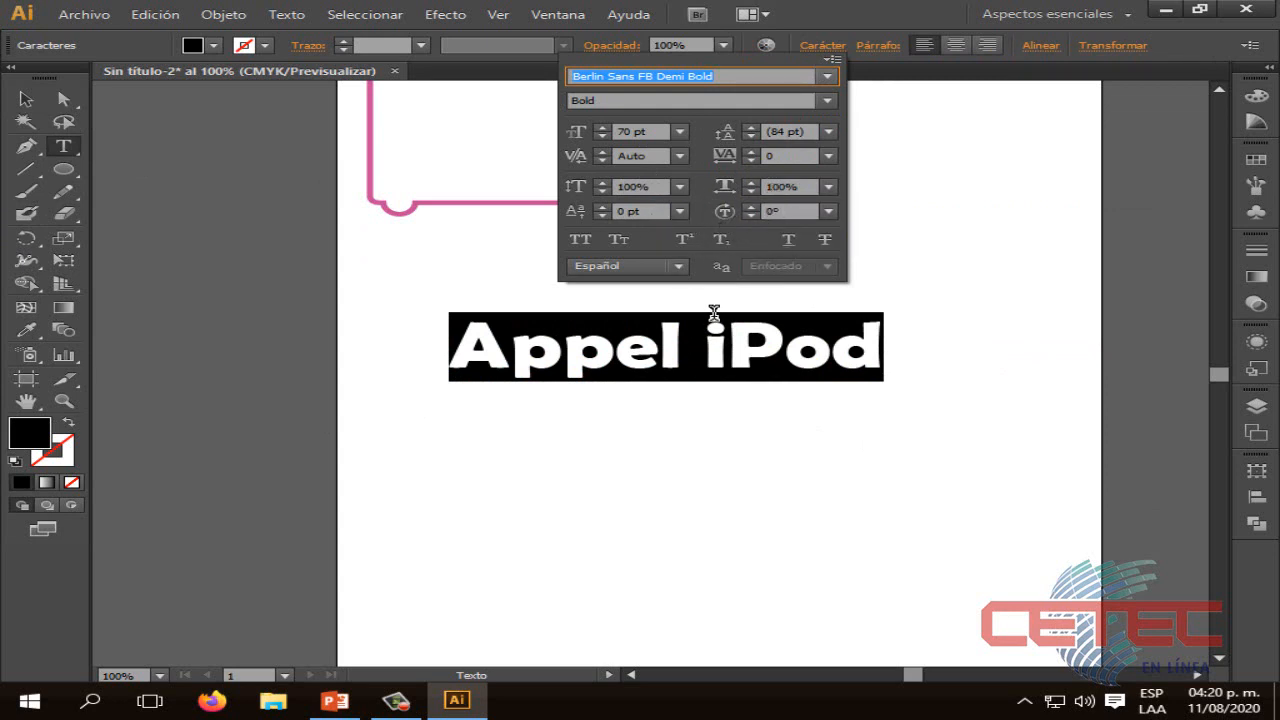
click(679, 266)
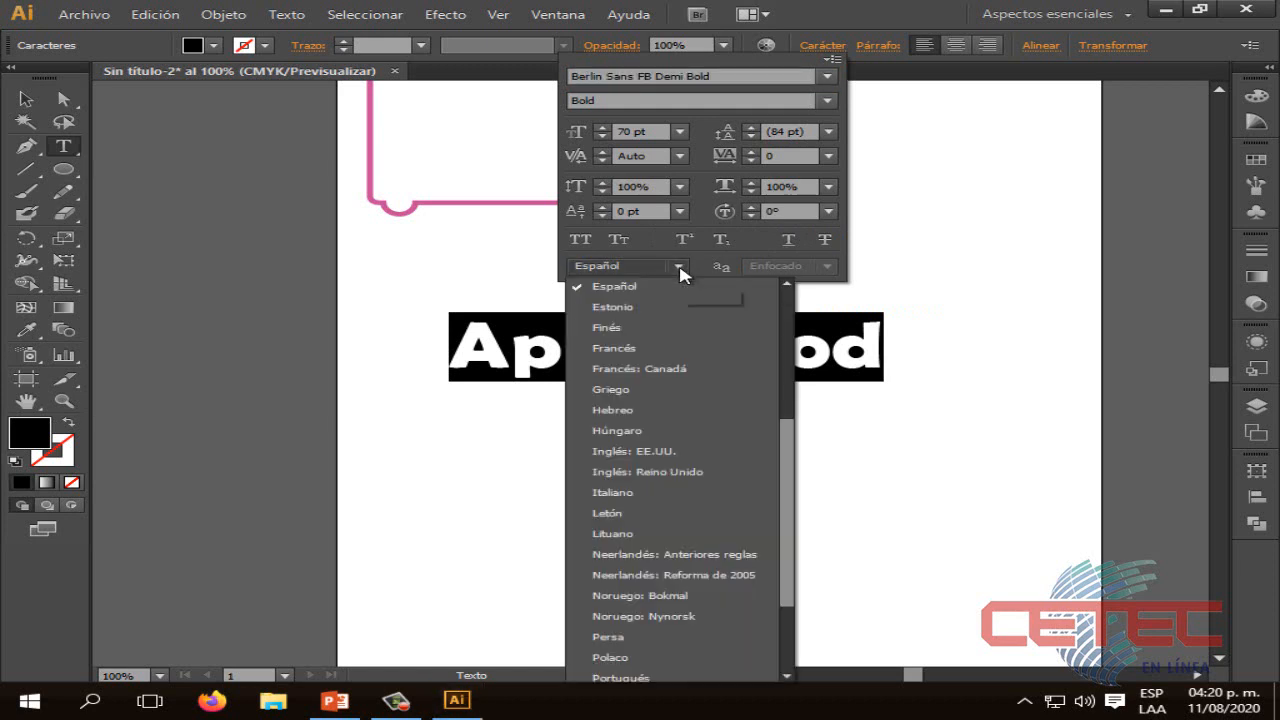
click(680, 268)
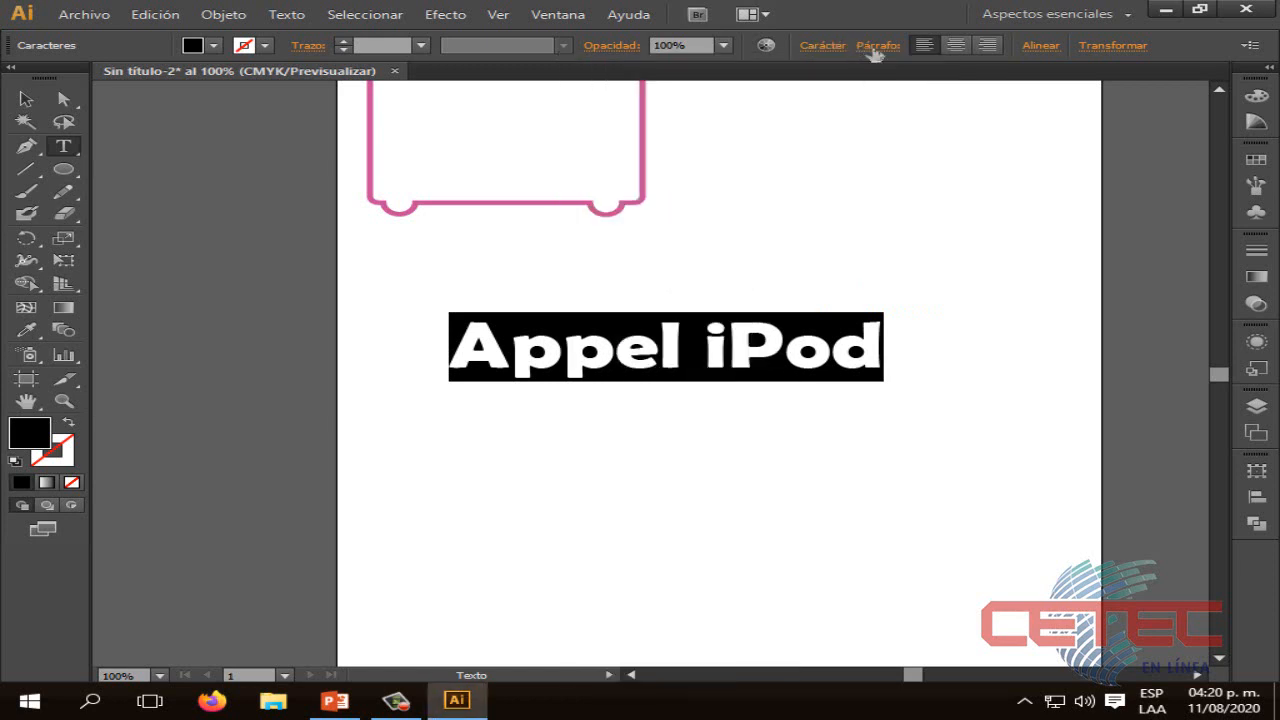
click(874, 50)
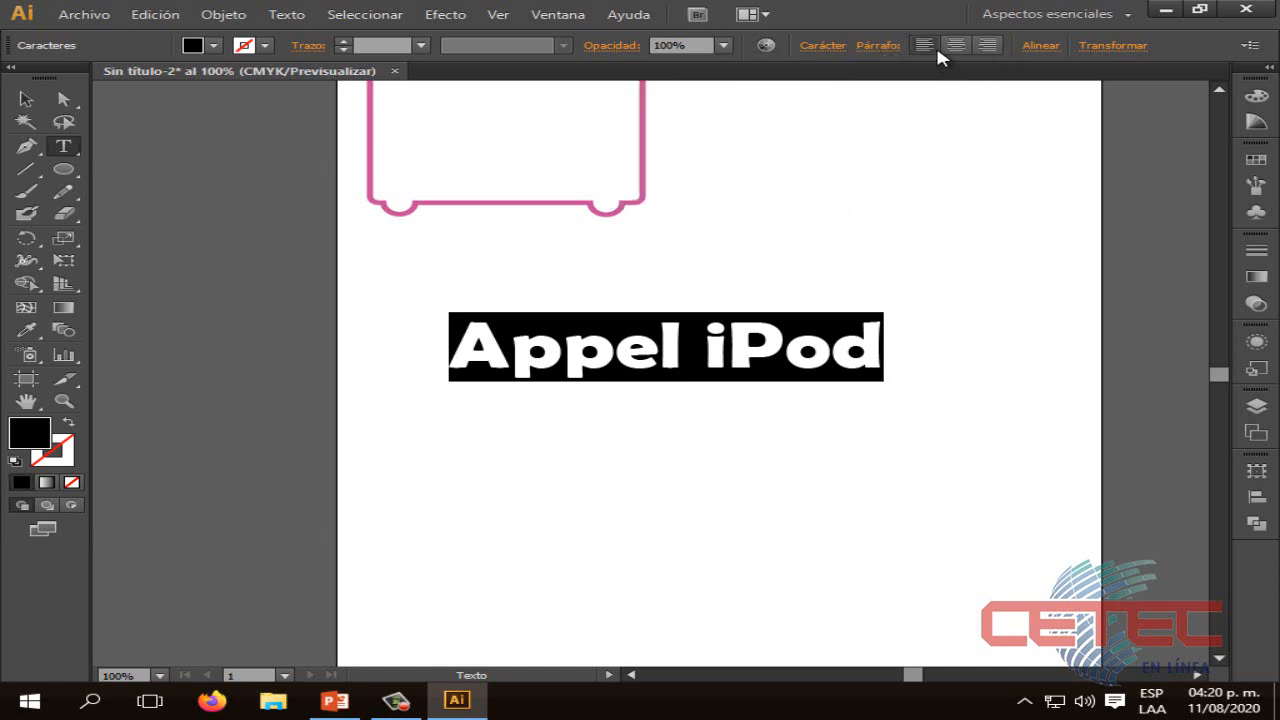
Move the "Appel iPod" text up and left beneath the pink outline, and enlarge it to nearly the artboard's full width
click(25, 99)
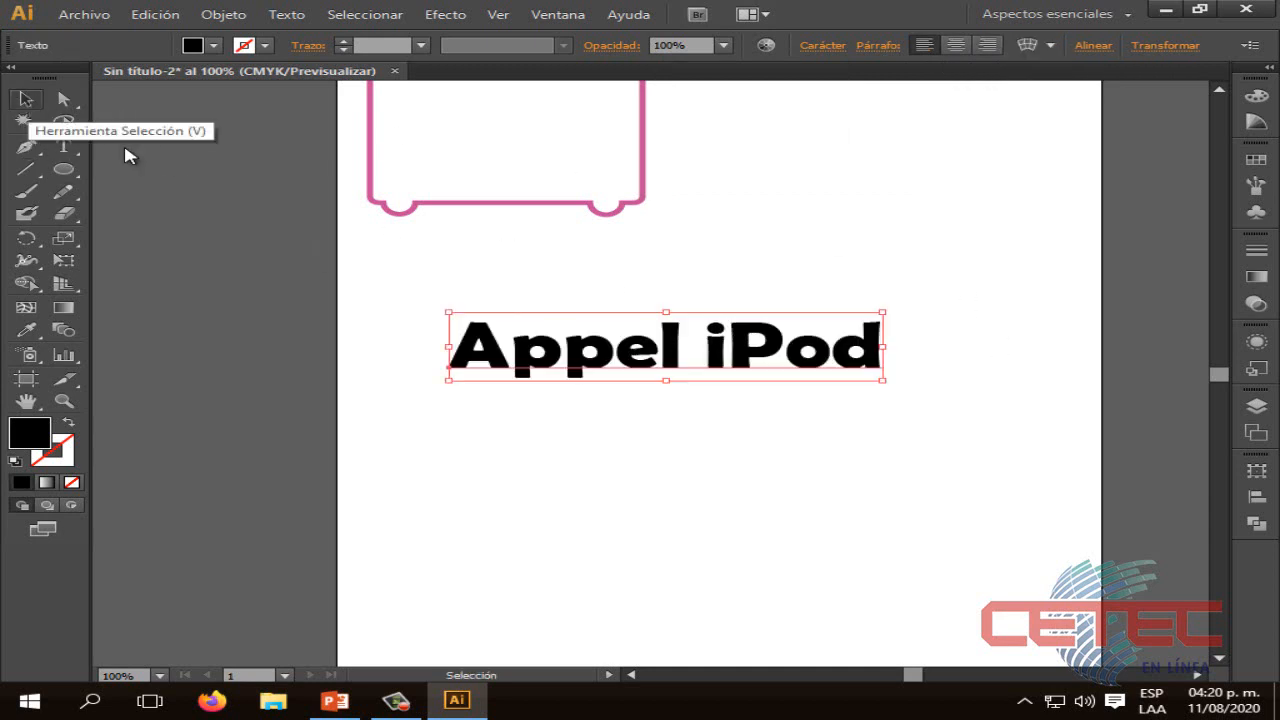
click(632, 450)
drag(752, 358, 697, 318)
click(800, 383)
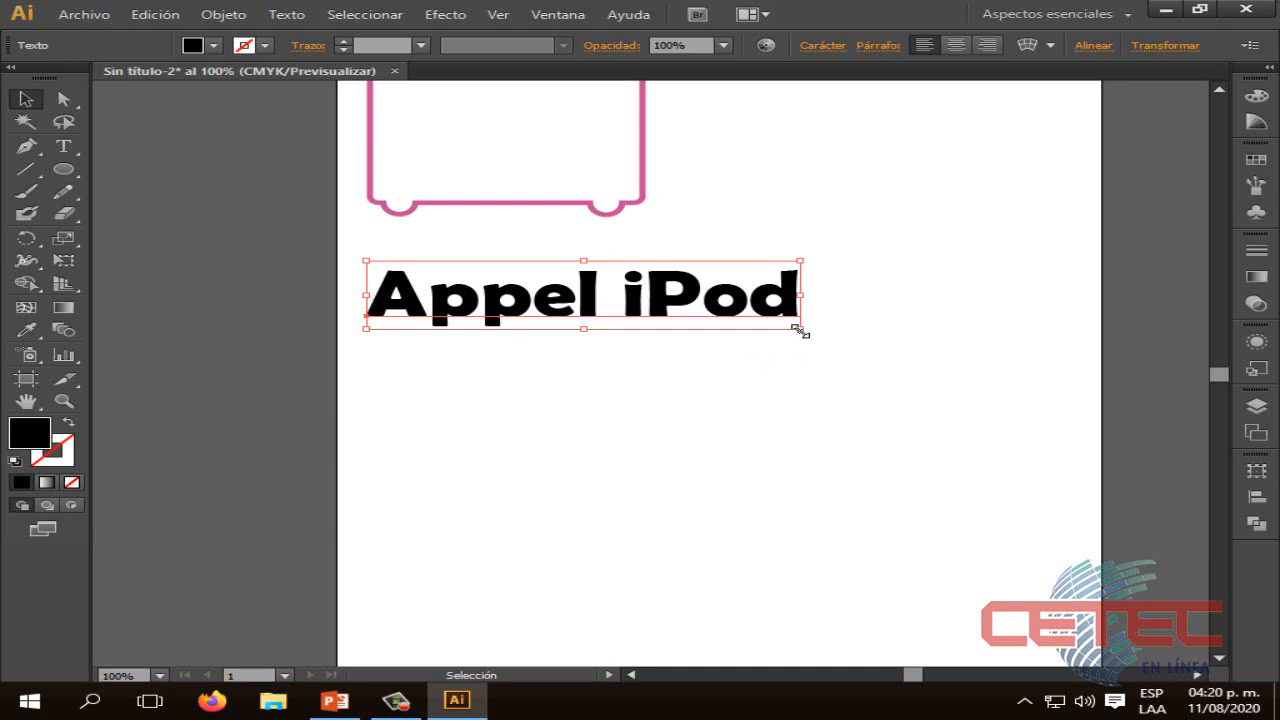
drag(799, 329, 1076, 376)
click(972, 461)
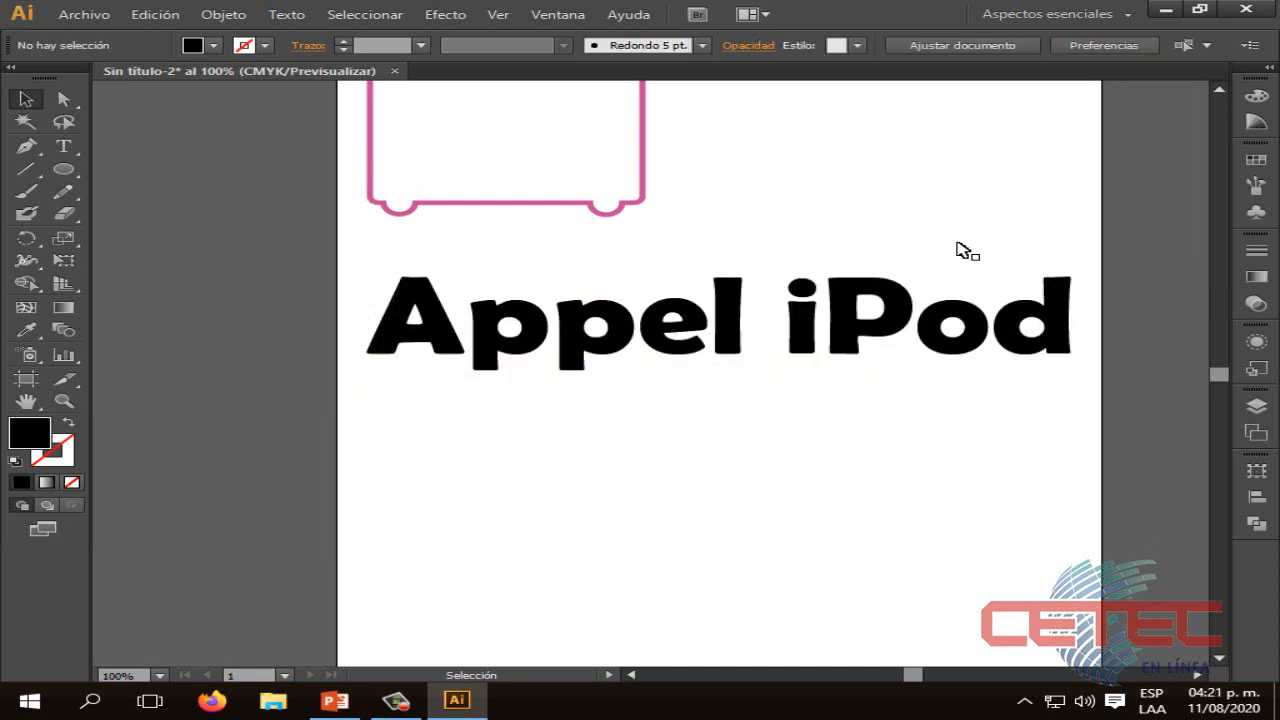
Fill all the characters of the "Appel iPod" text with the magenta-pink swatch and deselect the text
click(63, 146)
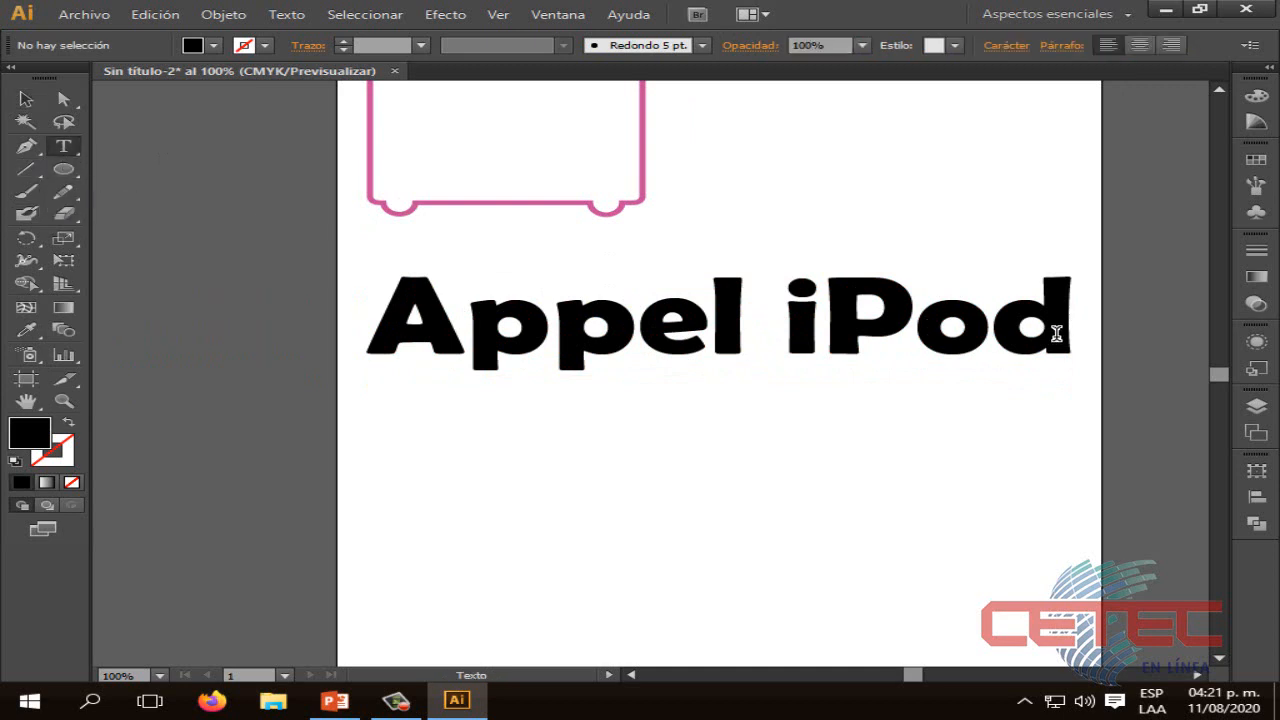
drag(1057, 332, 366, 308)
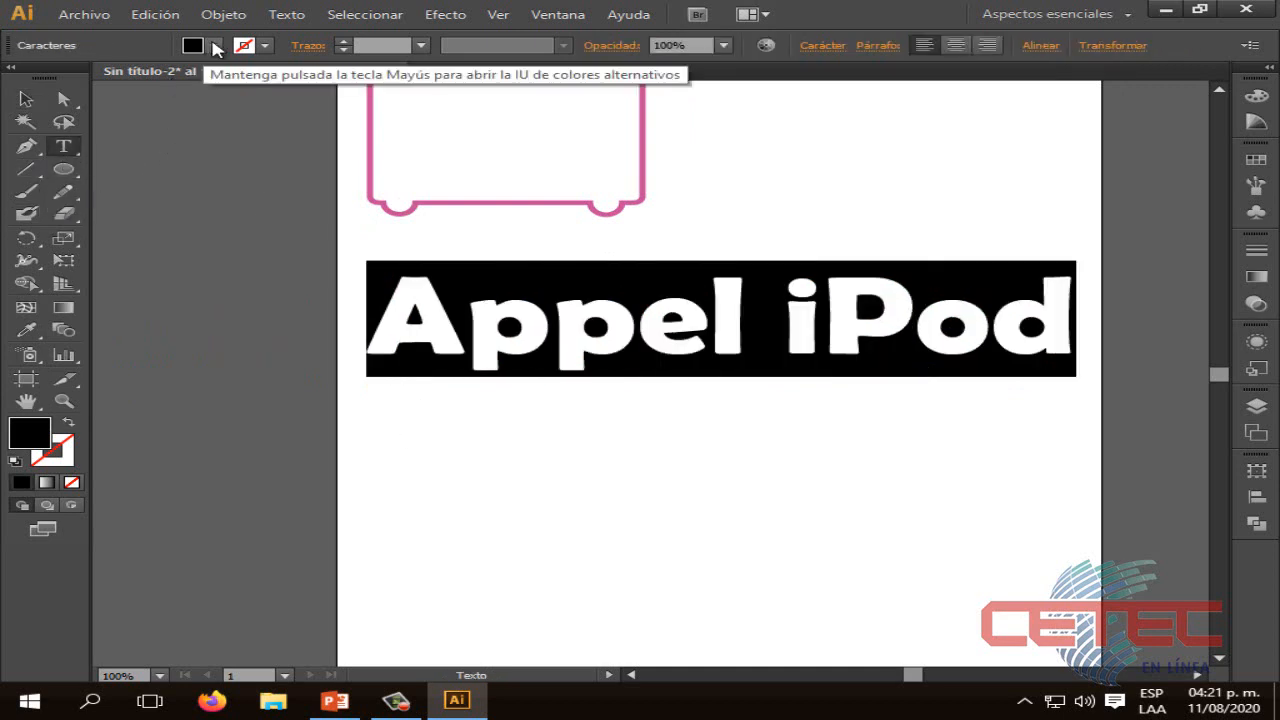
click(215, 46)
click(217, 47)
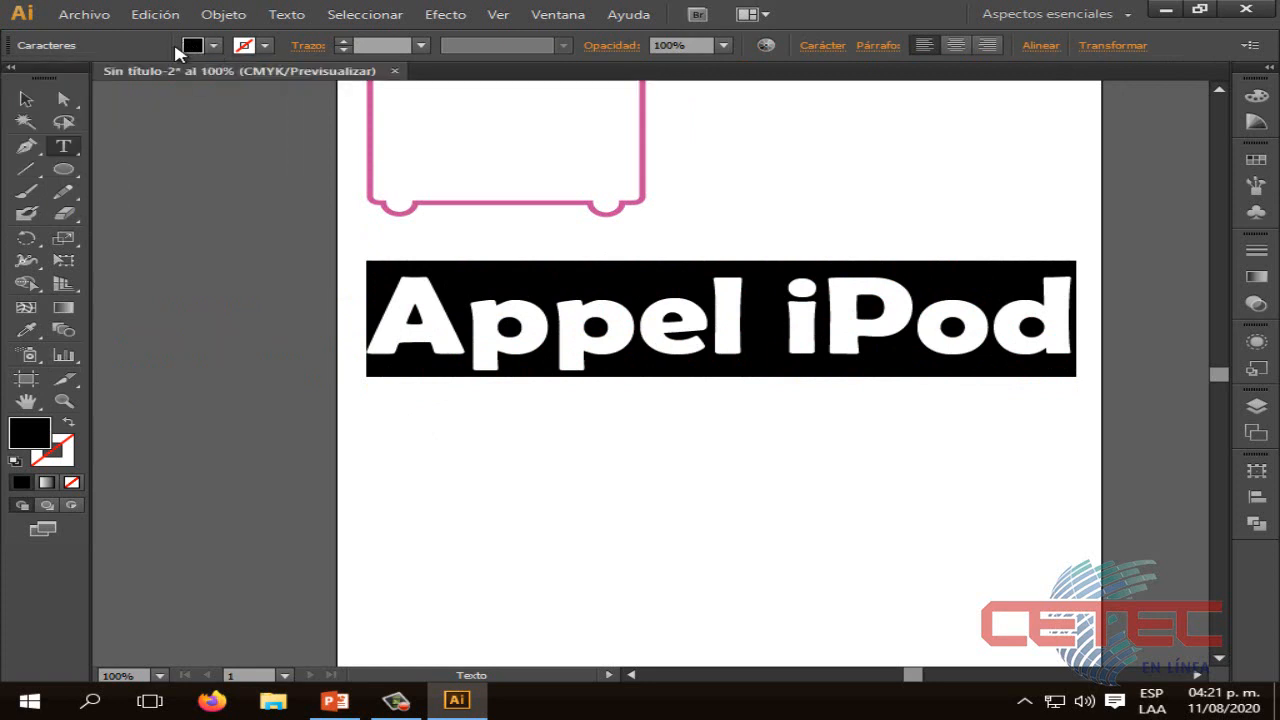
click(212, 48)
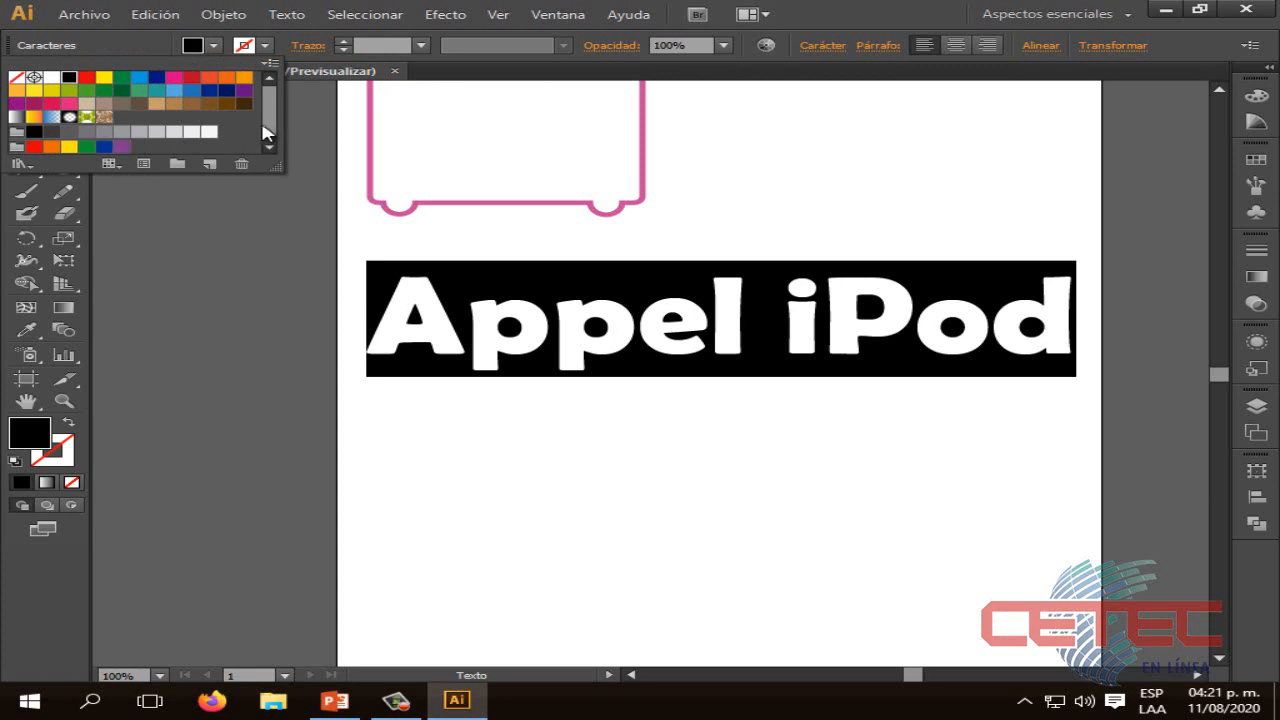
click(174, 78)
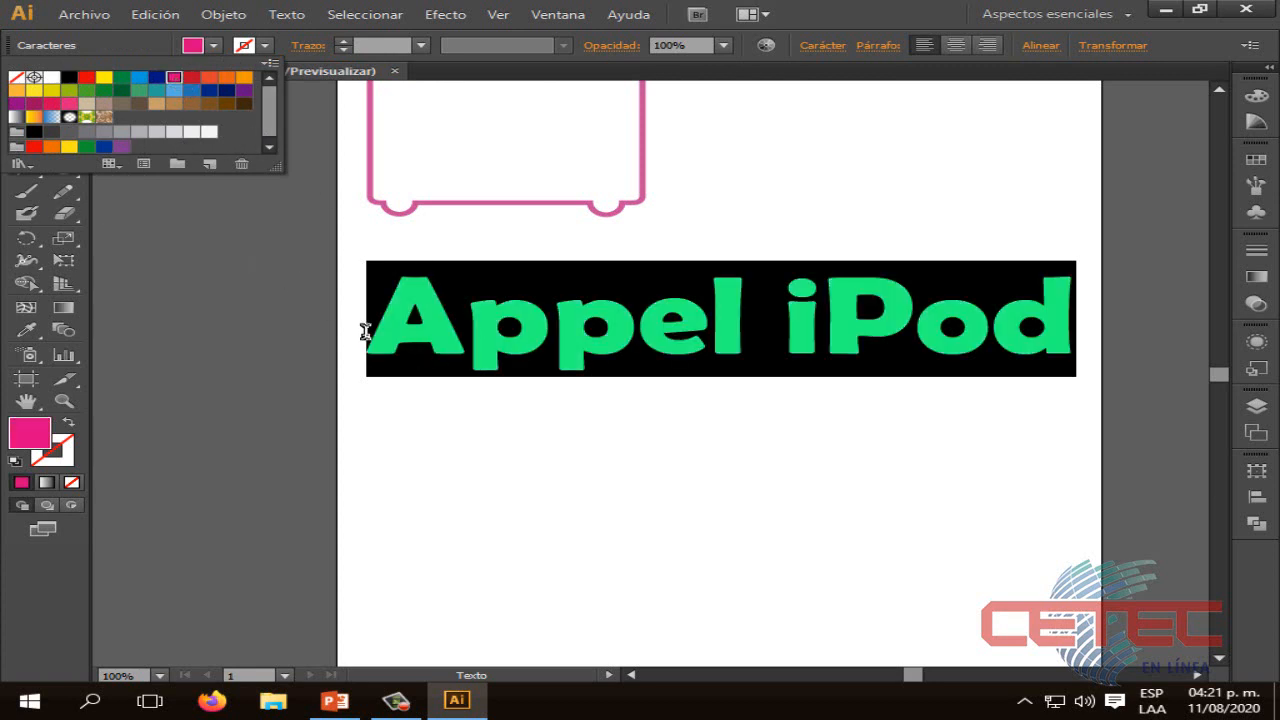
key(Escape)
key(Escape)
click(560, 428)
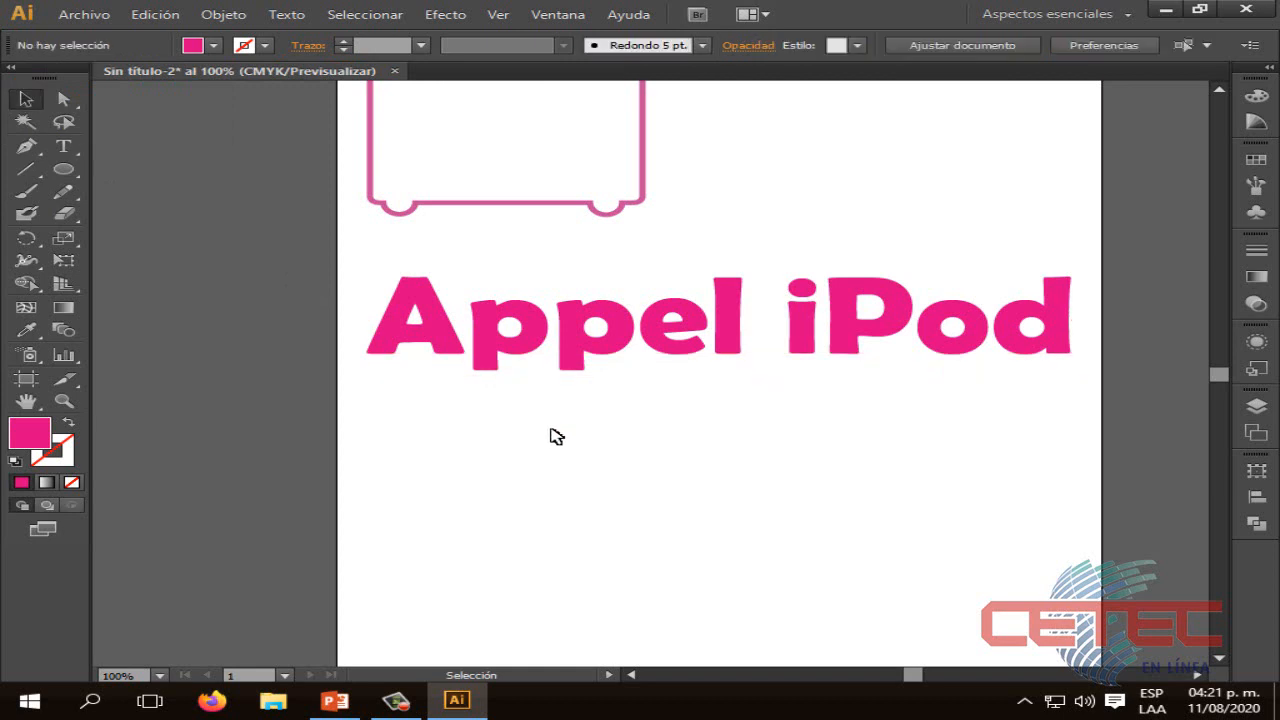
Fill the "Appel iPod" text object with the olive-green swatch and deselect it
click(1036, 325)
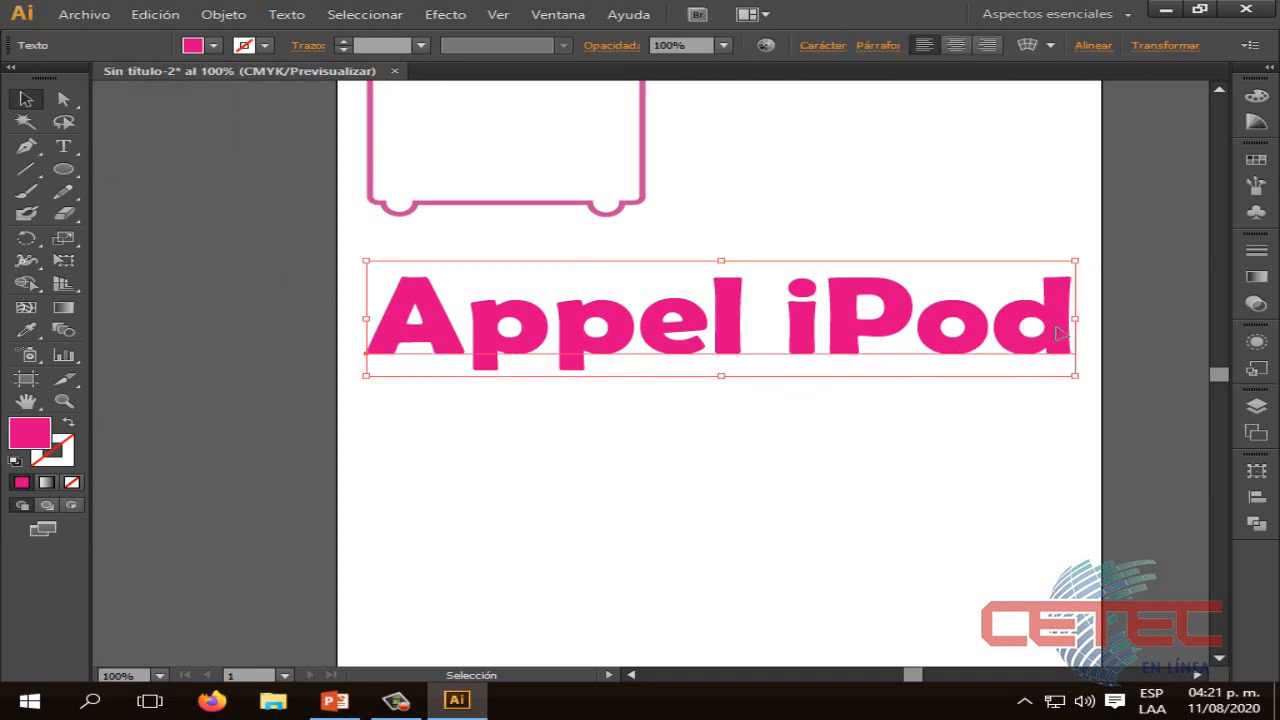
click(198, 51)
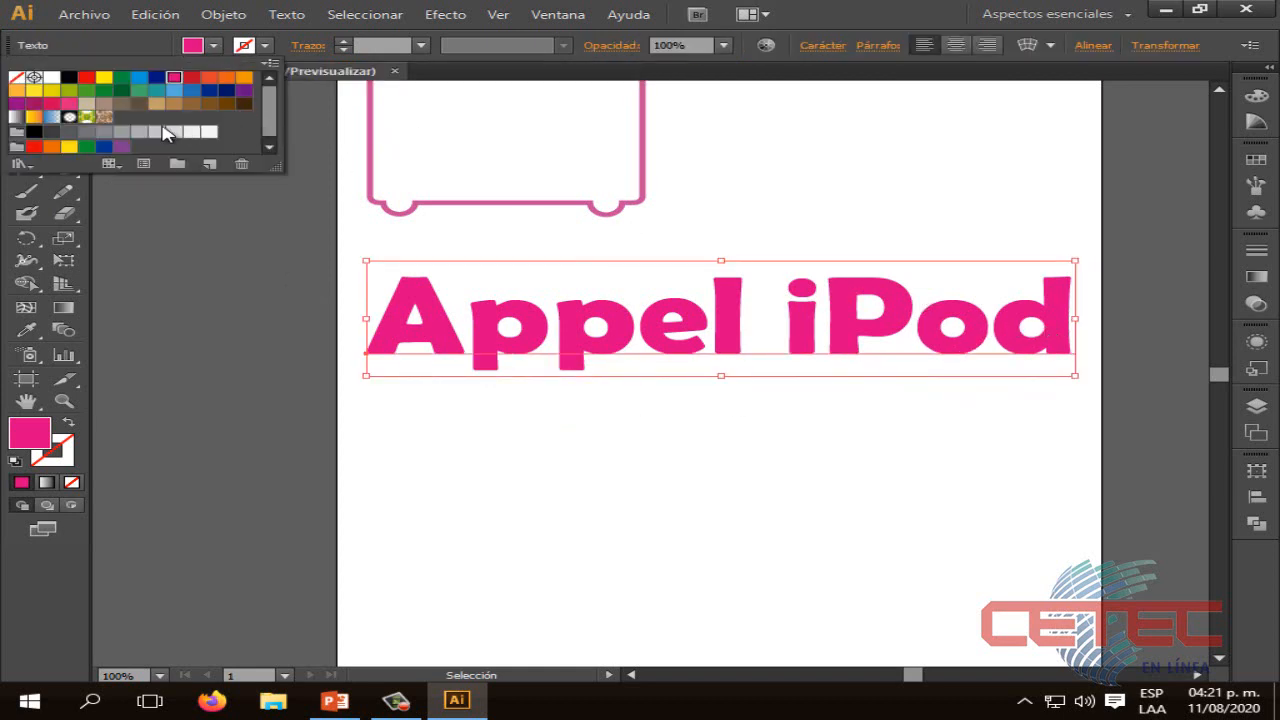
click(69, 90)
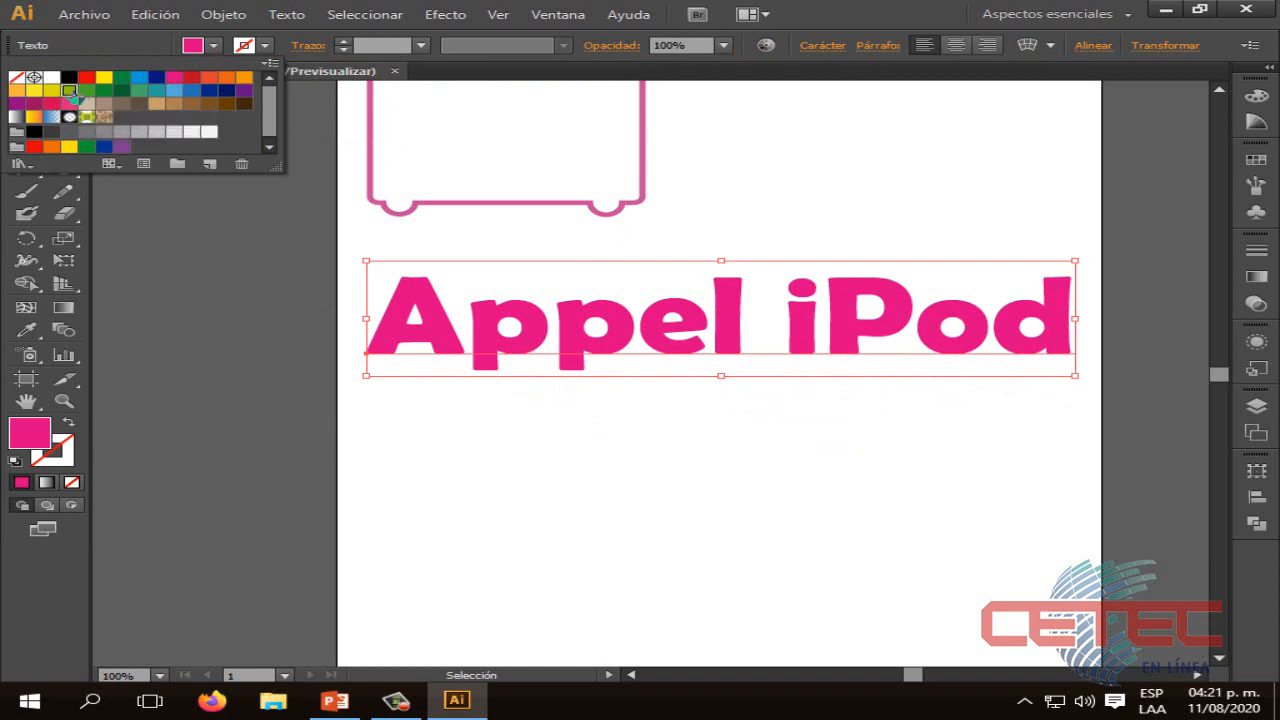
click(737, 465)
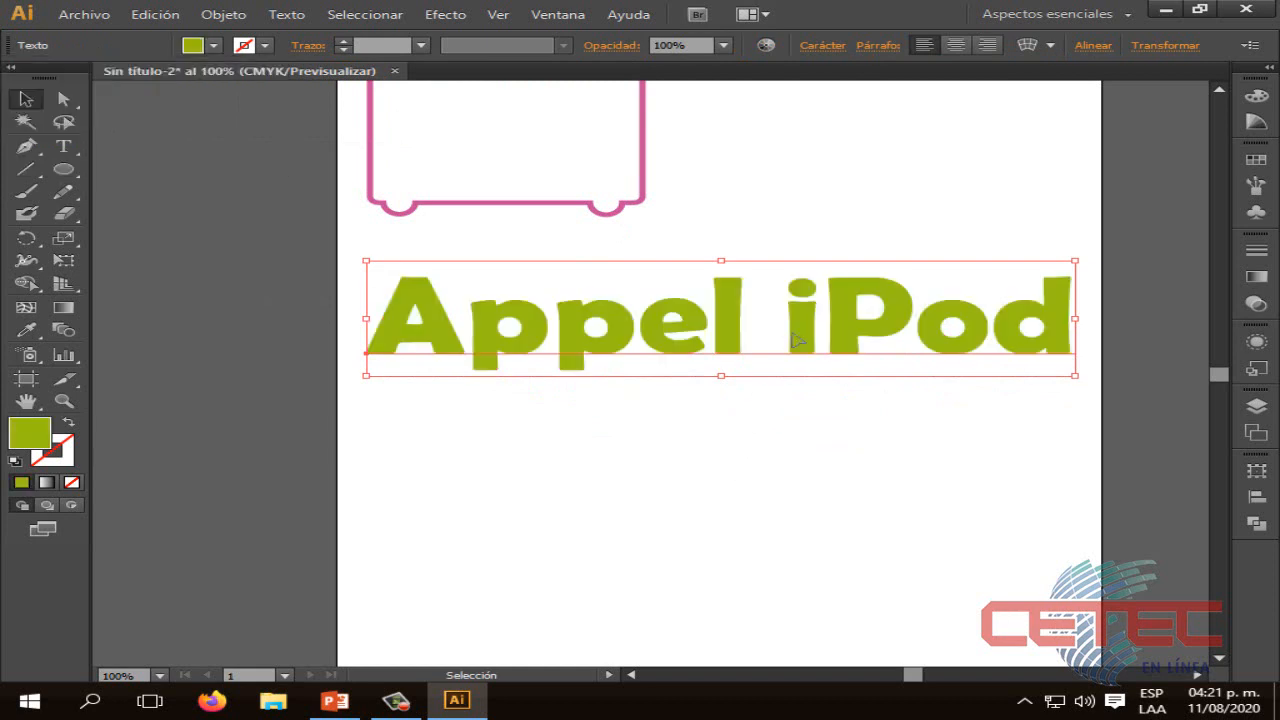
click(848, 434)
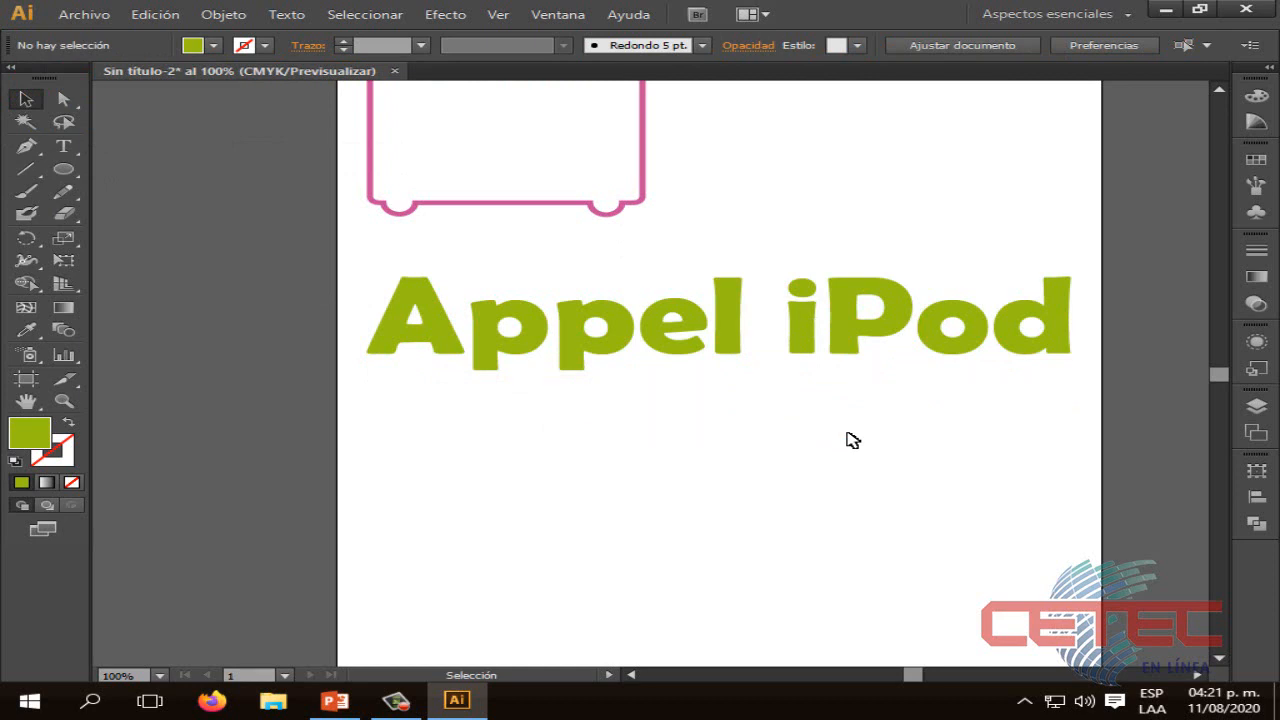
Switch to the PowerPoint presentation and read the "Texto en el área" slide
click(338, 700)
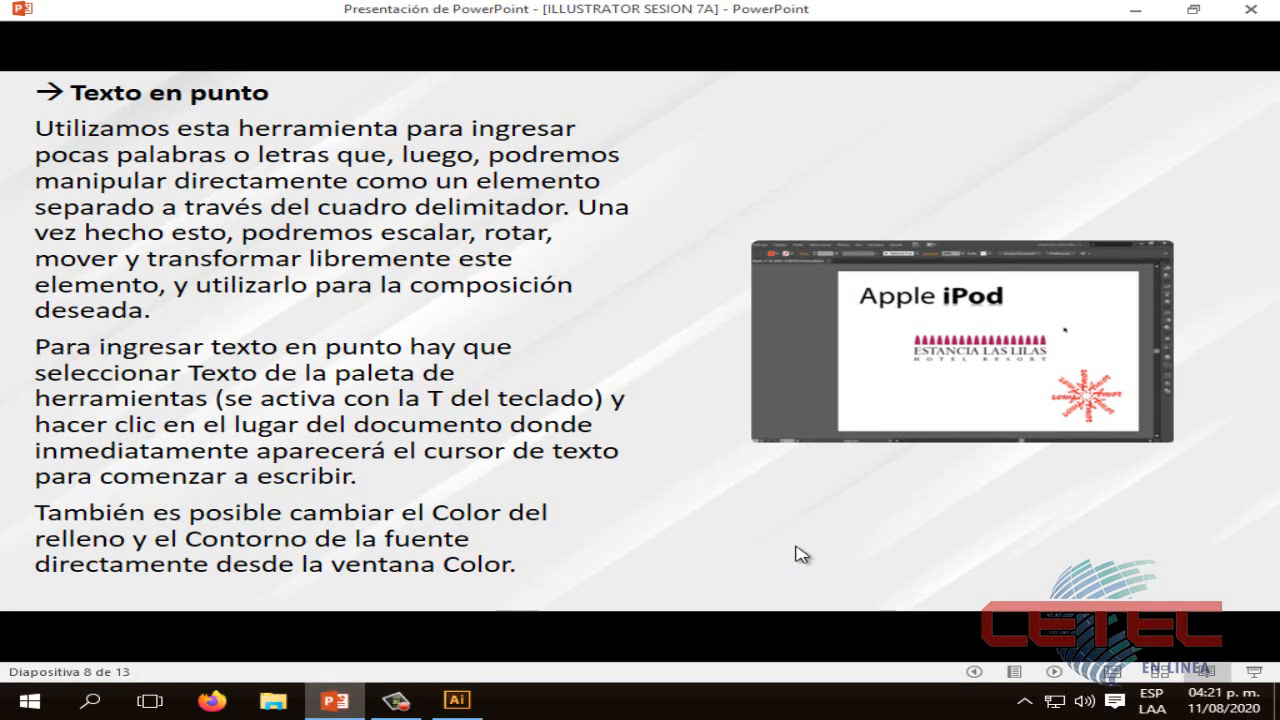
click(834, 549)
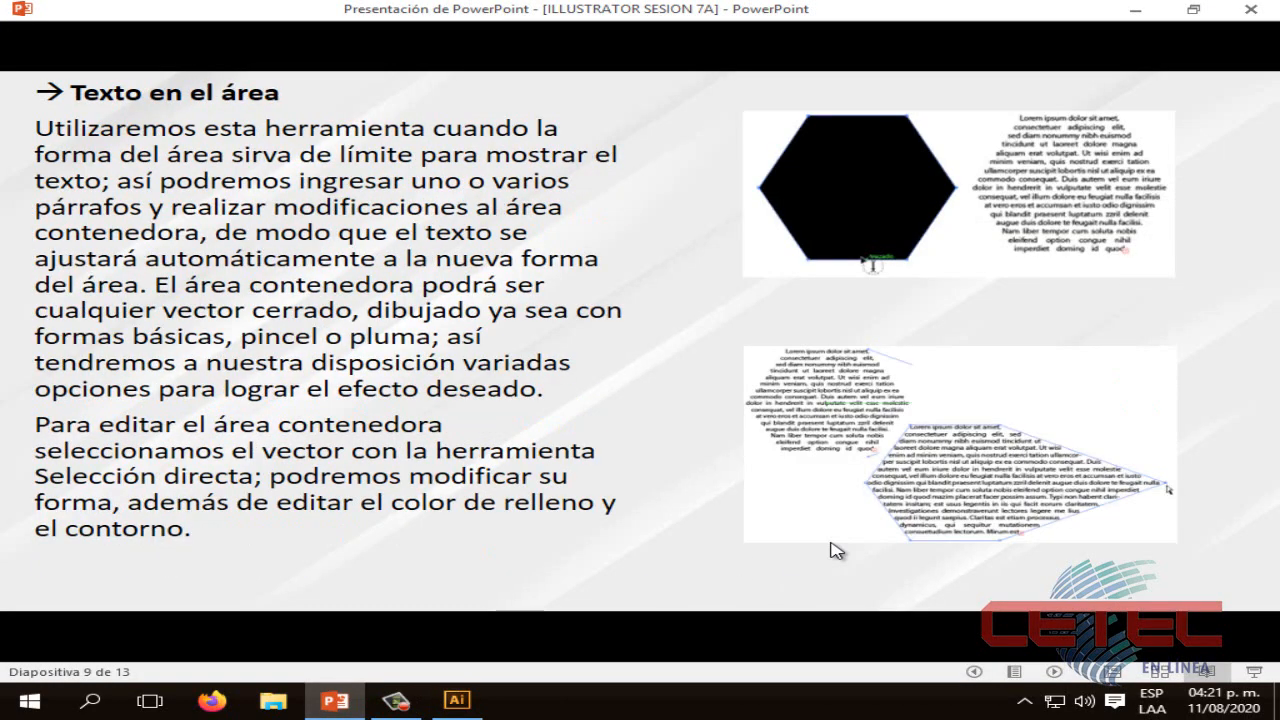
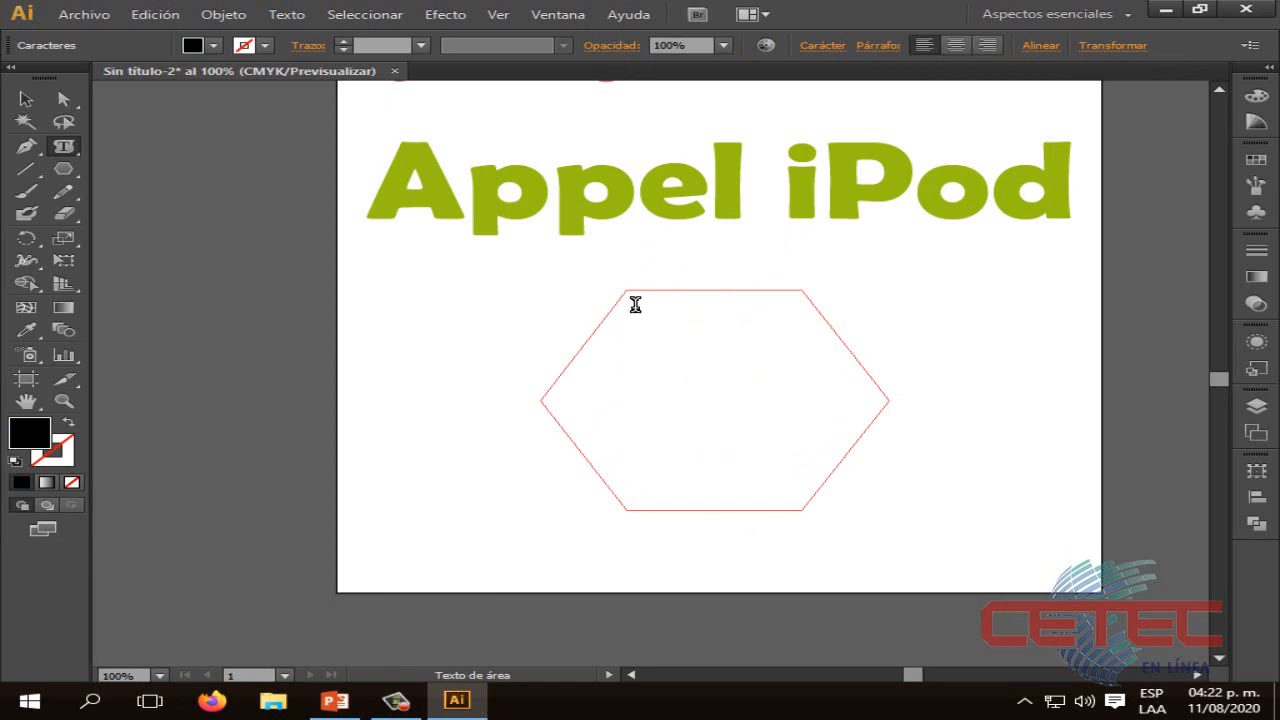
Reduce the font size of the empty area text inside the hexagon, keeping Berlin Sans FB Demi Bold
click(821, 45)
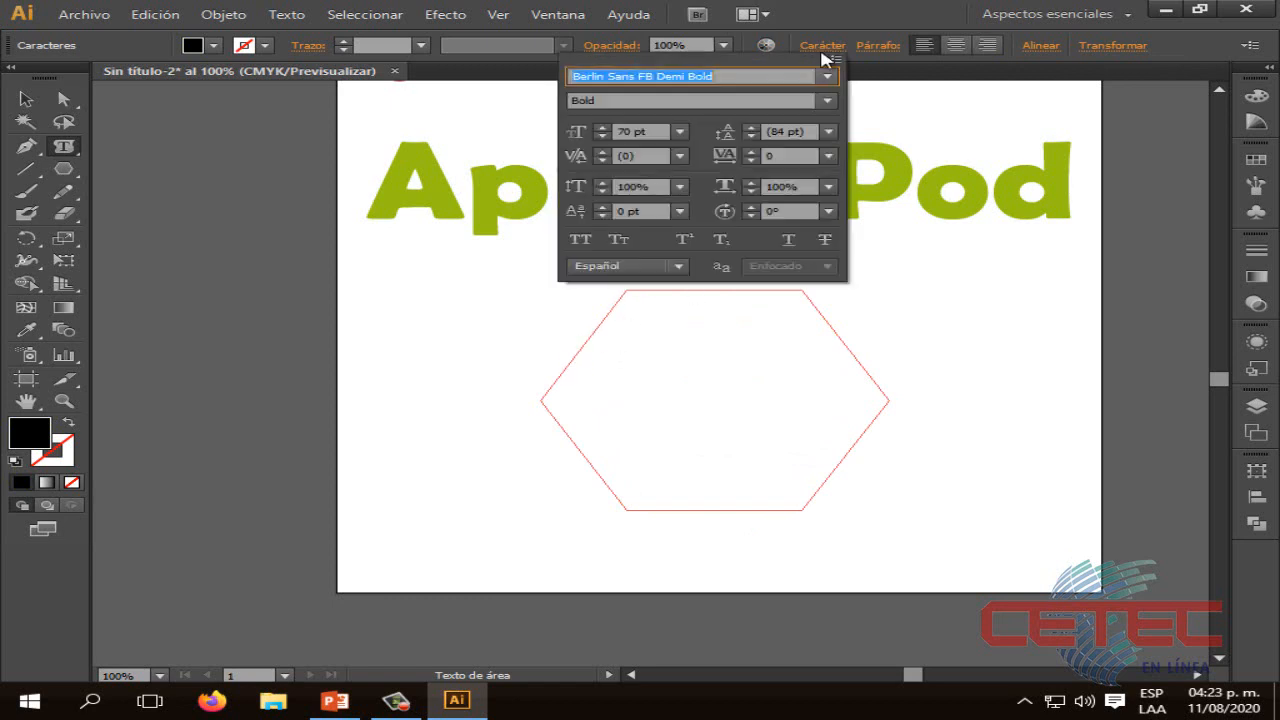
click(602, 136)
click(602, 136)
click(604, 136)
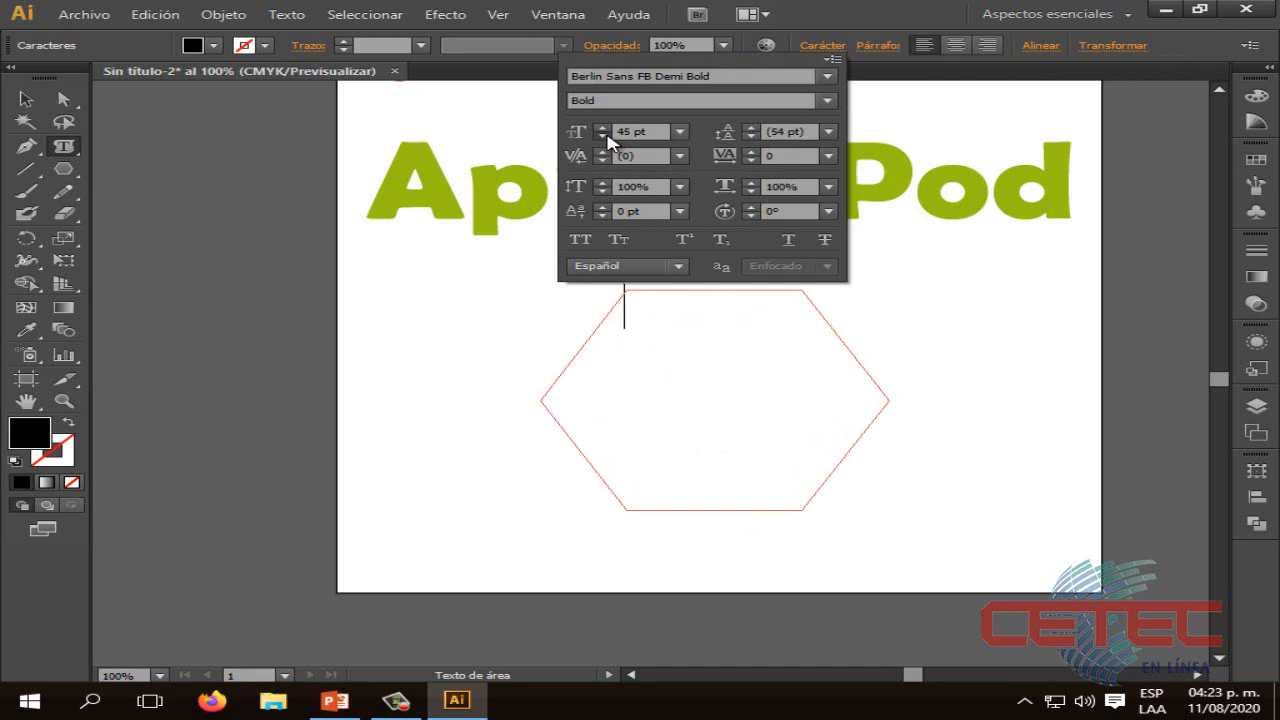
click(603, 136)
click(603, 136)
click(602, 126)
click(602, 126)
click(659, 293)
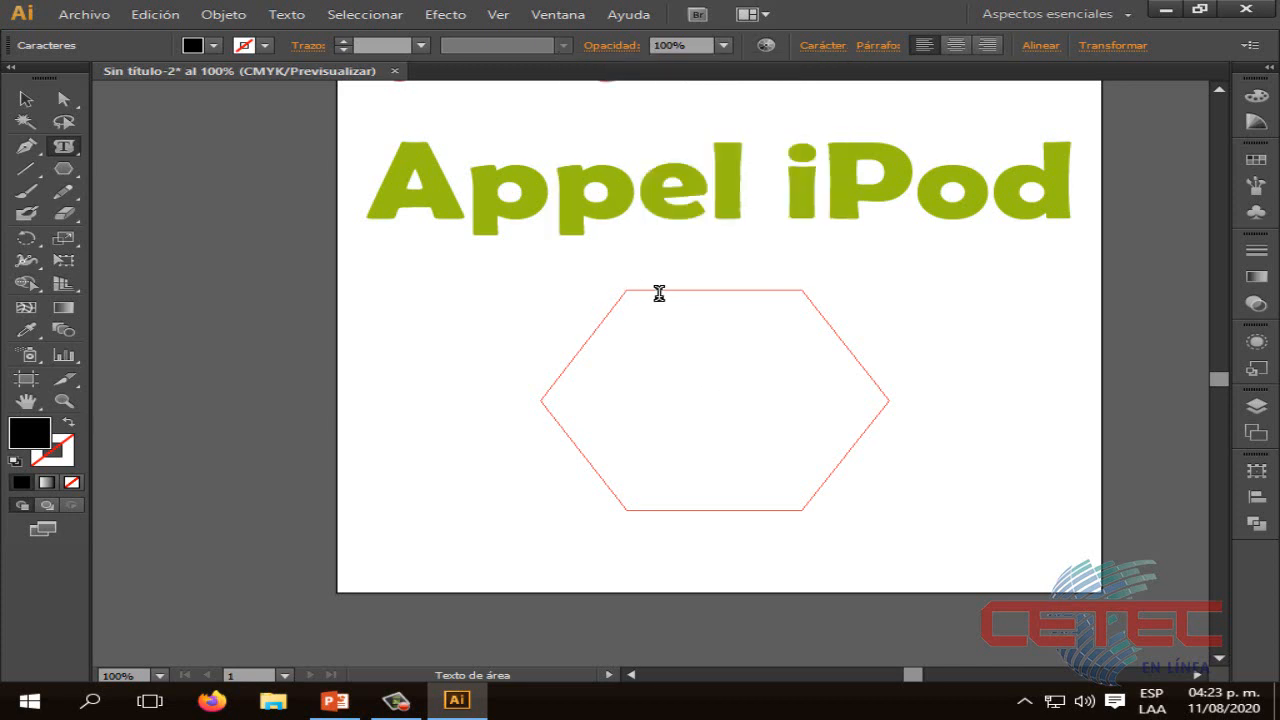
Write in the hexagon "Habia una vez en un reino muy muy lejano, una princesa que estaba atrapada en una torre"
text(Hola)
text( una vez en)
text( un rei)
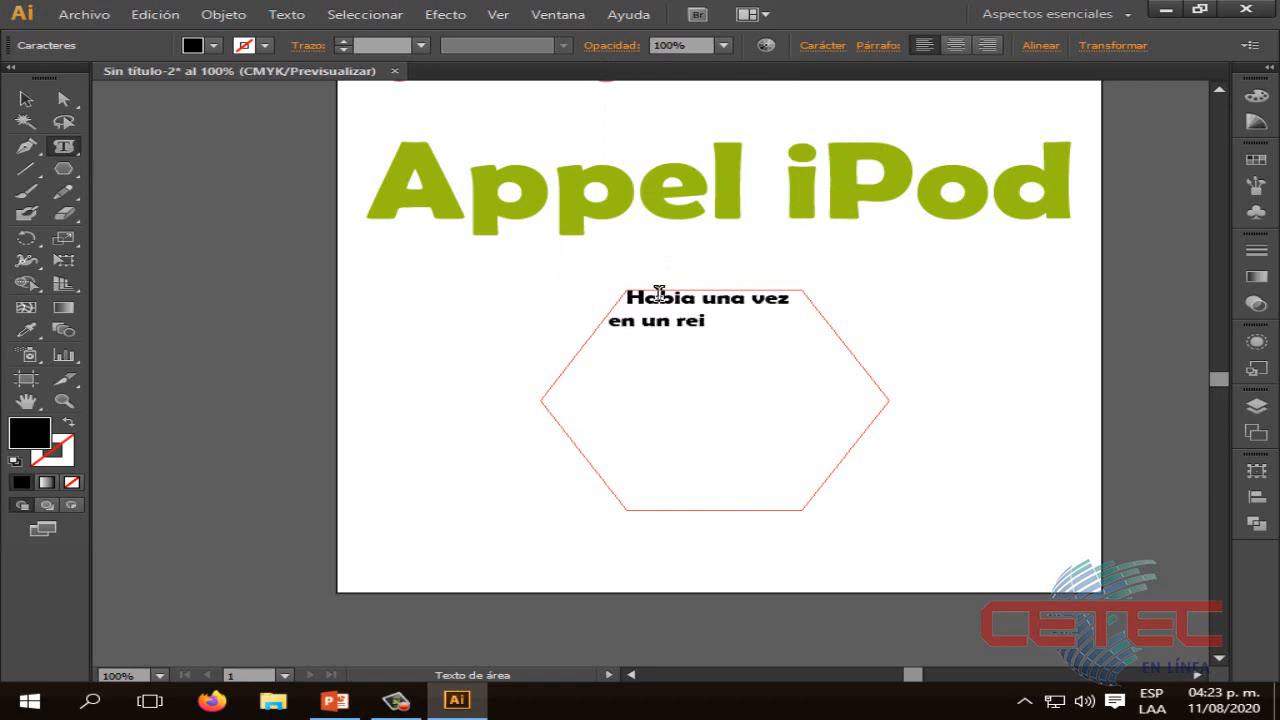
text(no muy muy l)
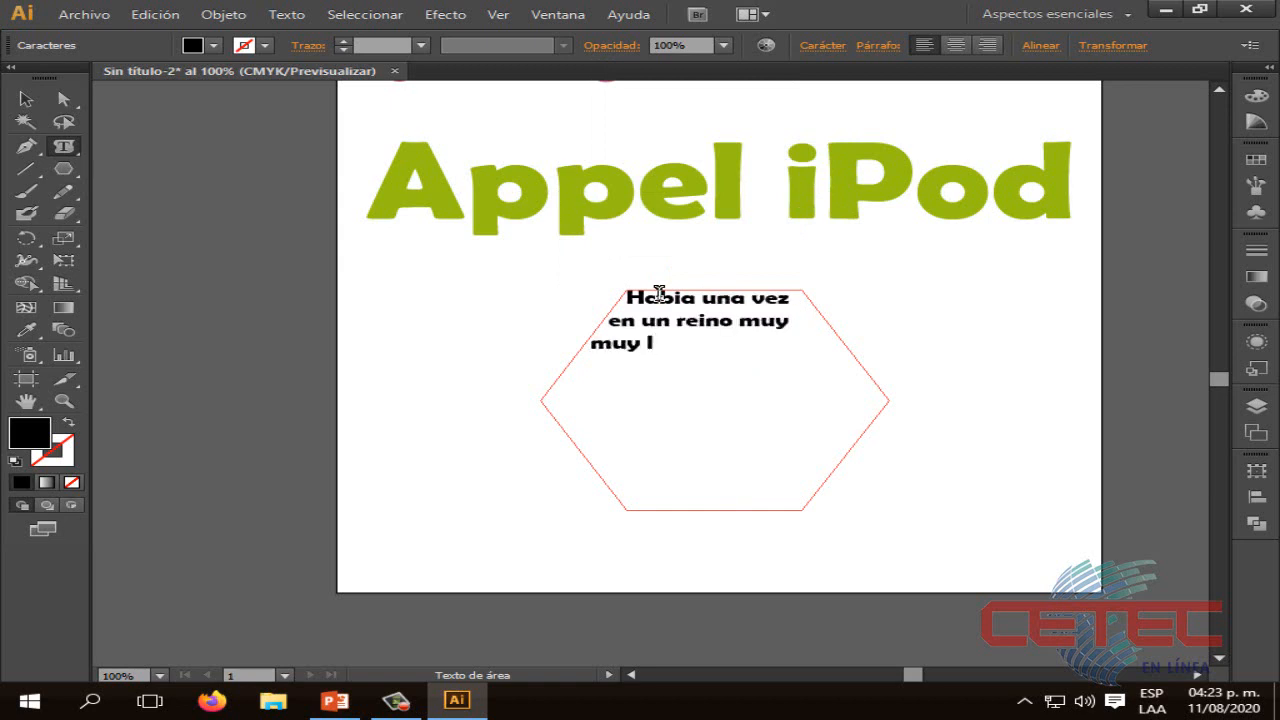
text(ejono, una princesa que)
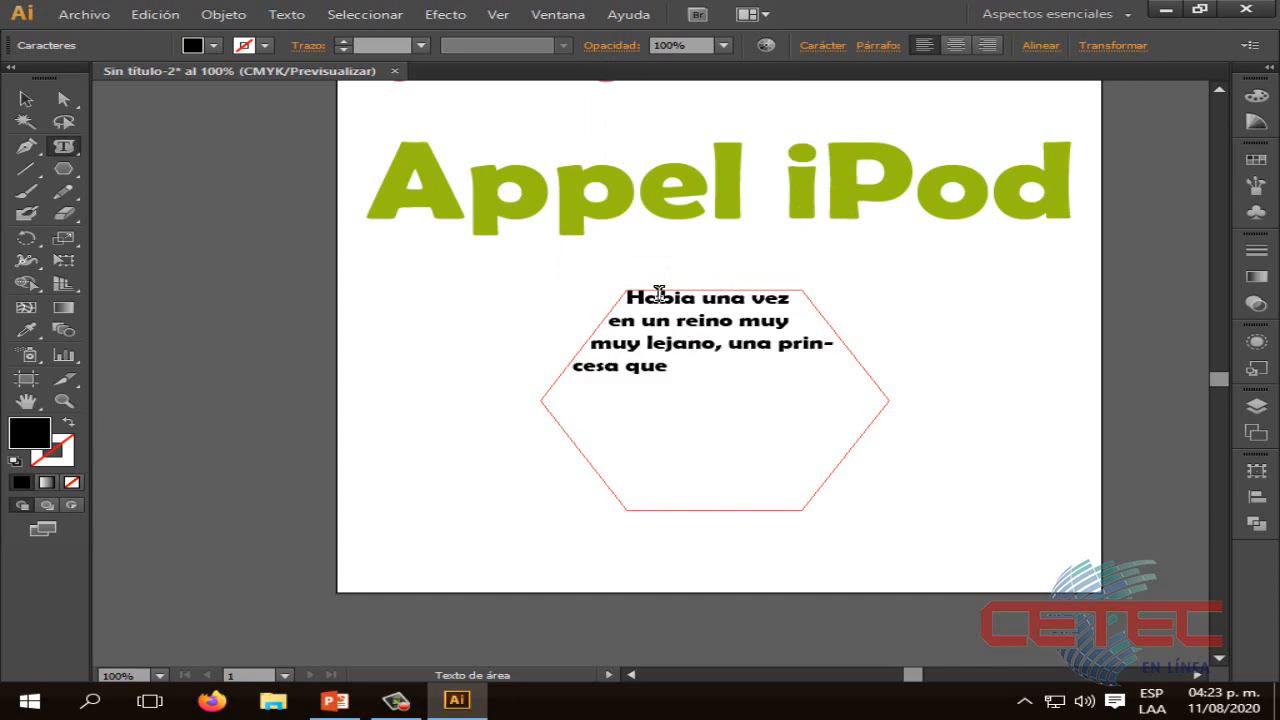
text( estaba atrada)
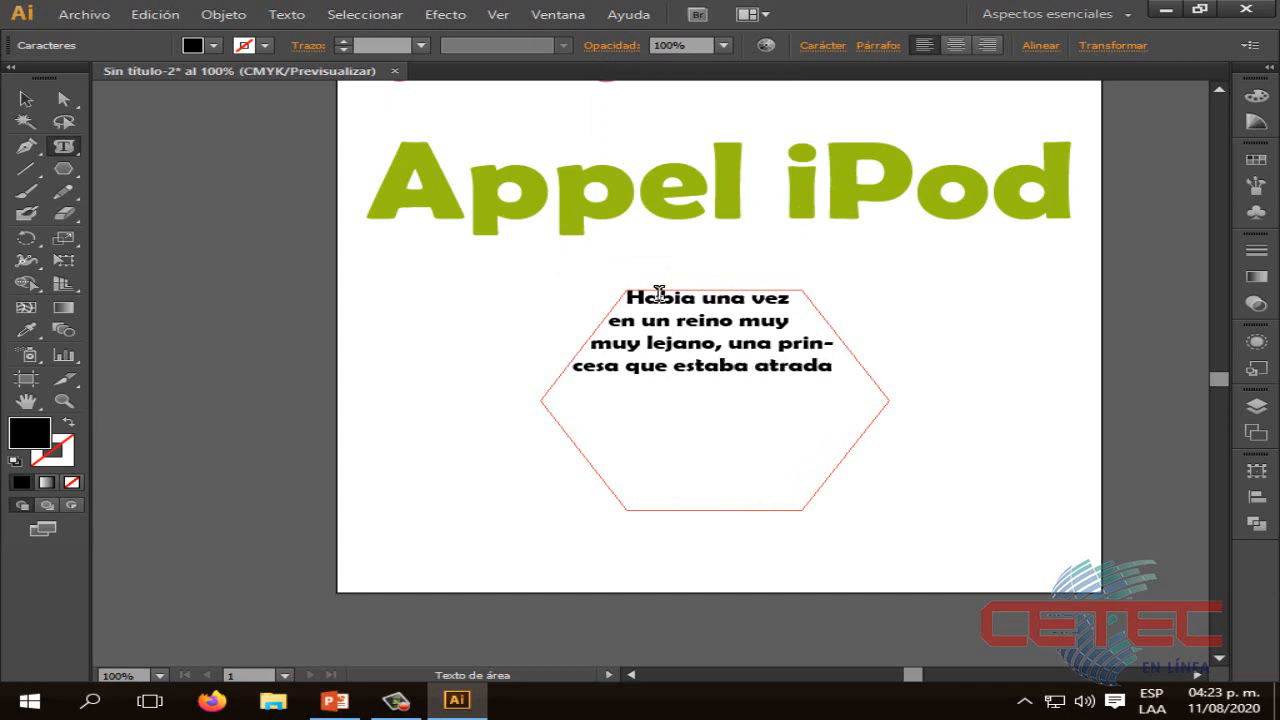
text(pada en una tor)
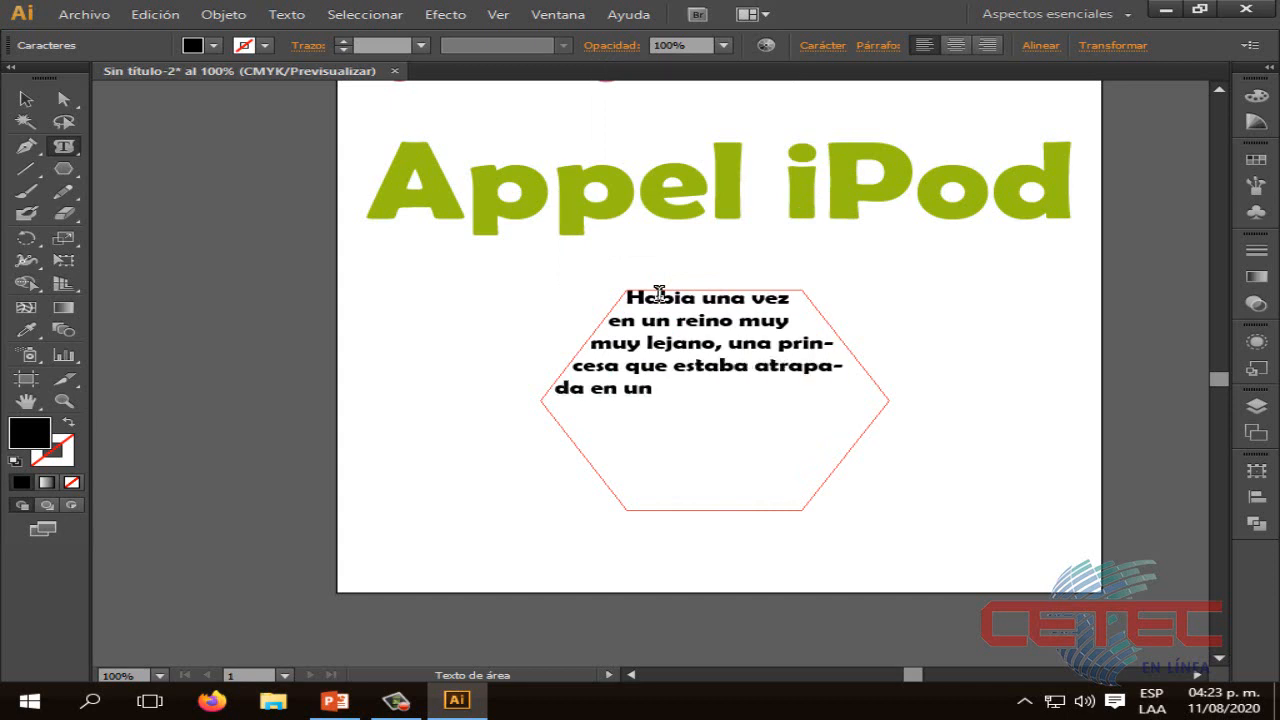
Continue the hexagon's story with ", esperando a su principe azul, paso dia y noche cantando e imaginando como seria su vida fuera la torre."
text(re, espera)
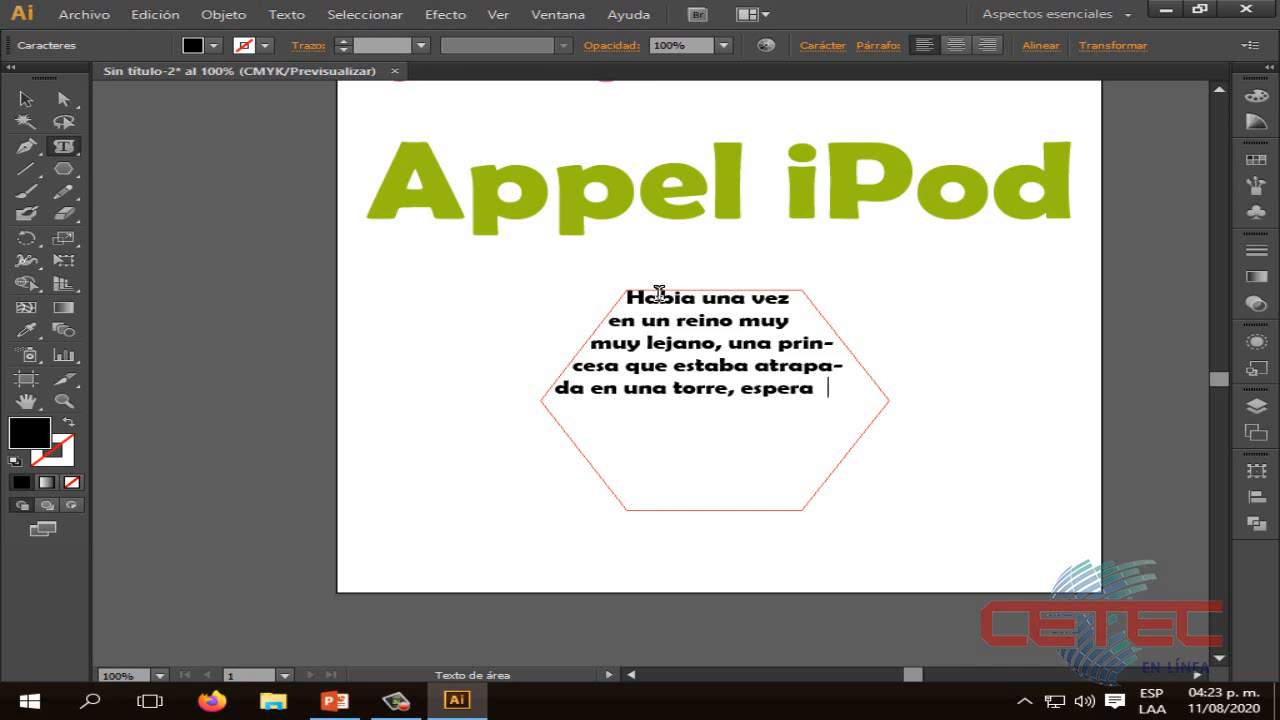
text(ndo a su princip)
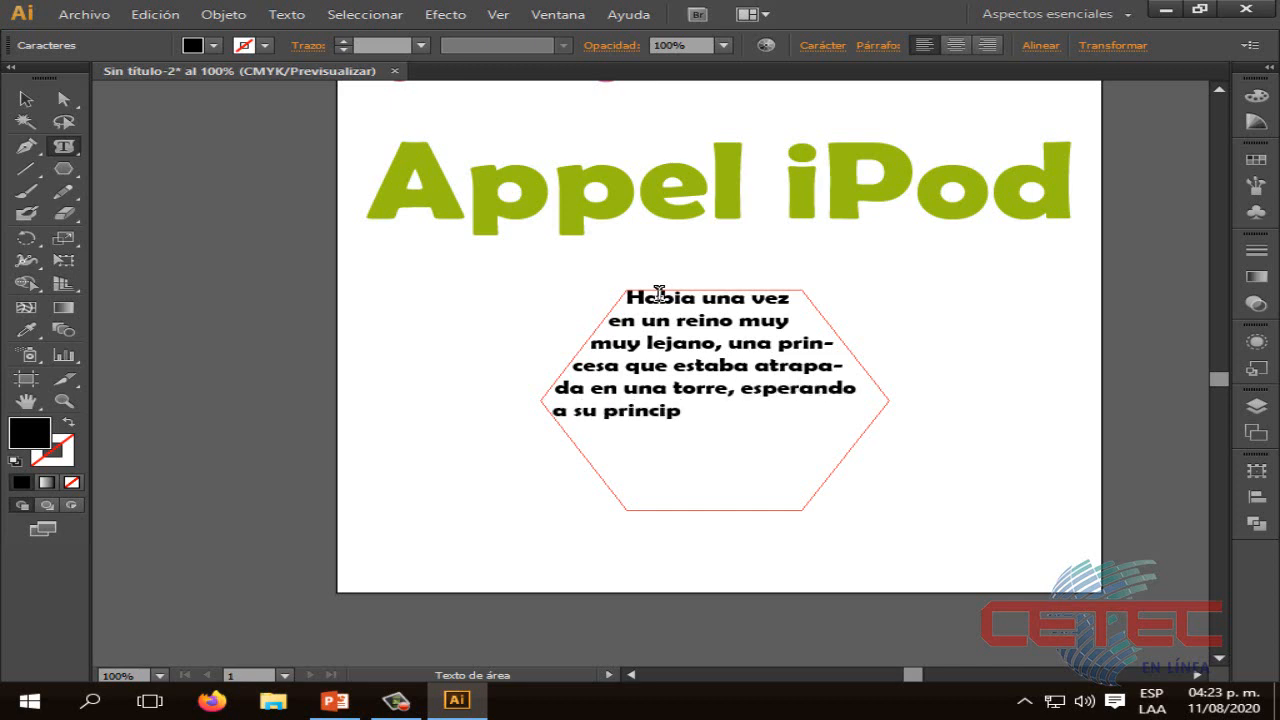
text(e azul, paso dia y)
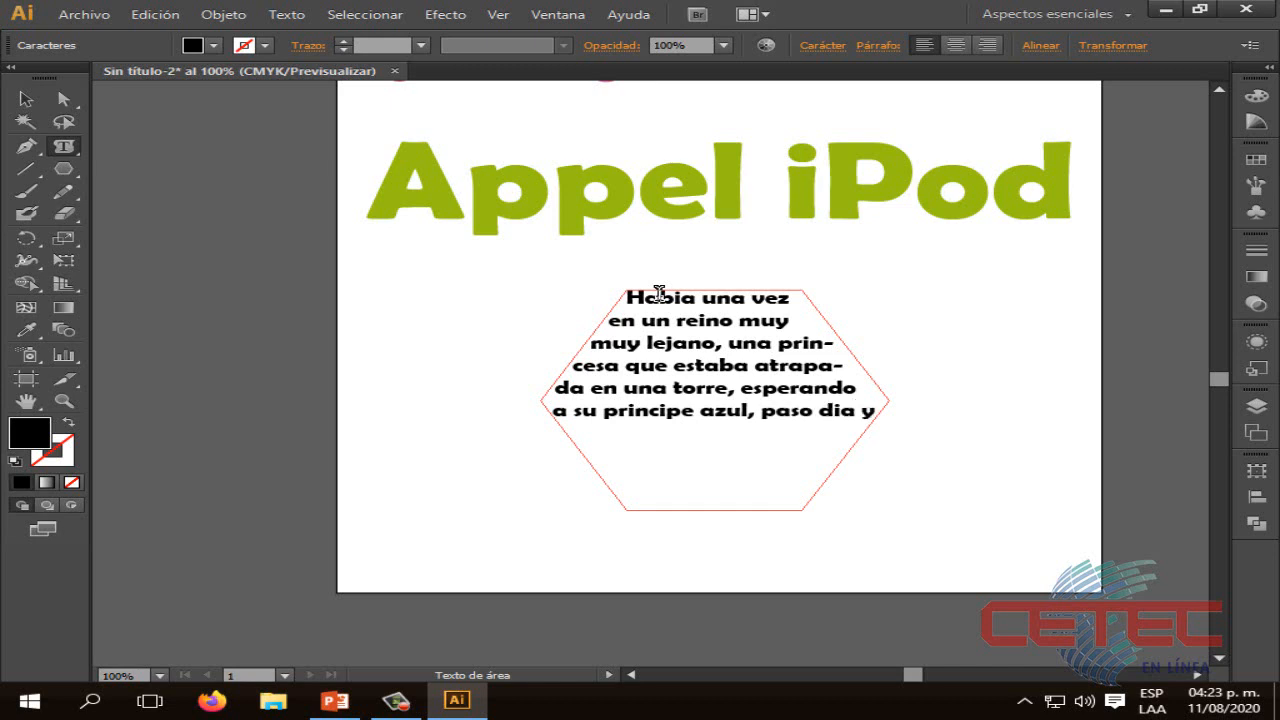
text( noche cantando)
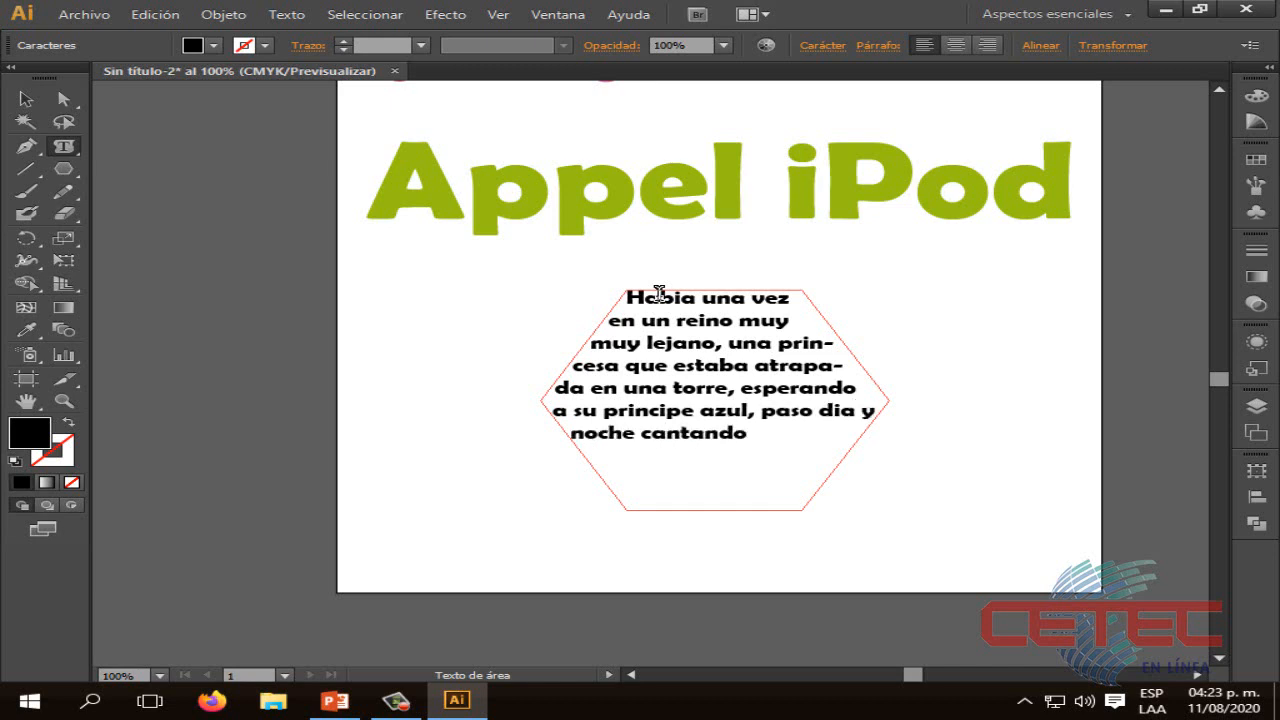
text( e imaginando como ser)
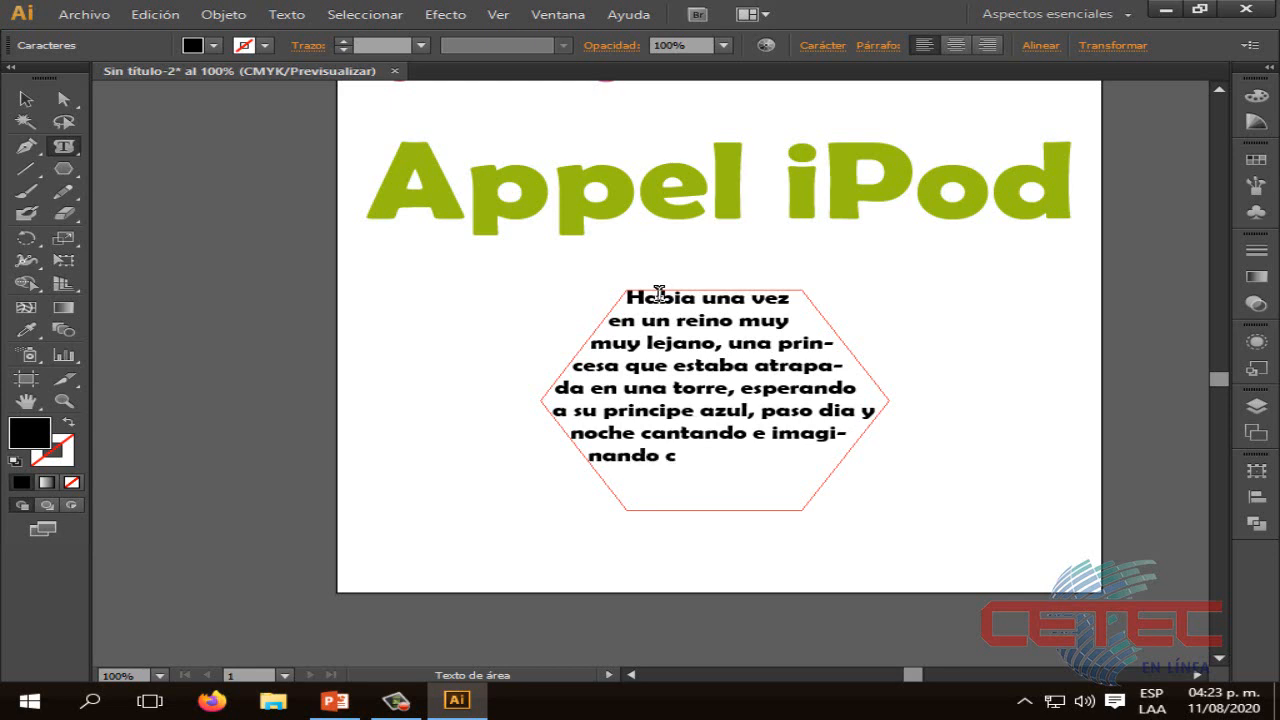
text(ia su vida fu)
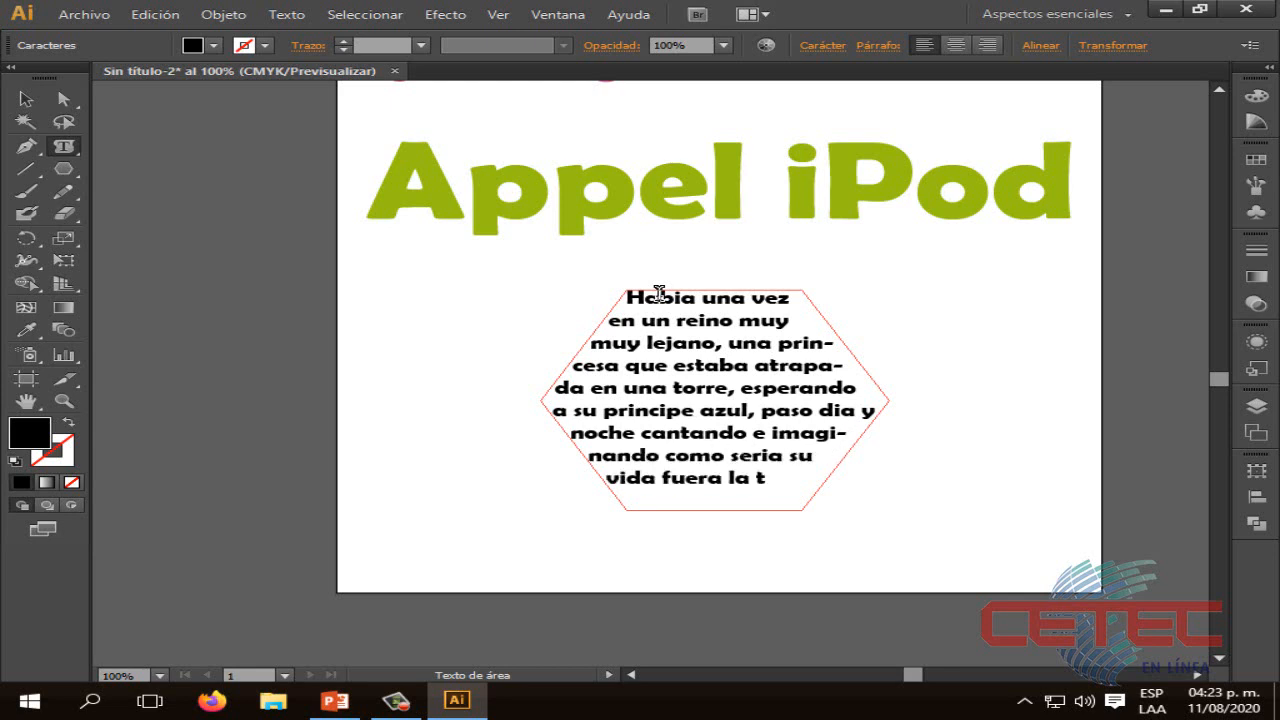
text(era la torre.)
Shrink the hexagonal text area to about half its width and height so part of the story overflows, and deselect it
click(25, 98)
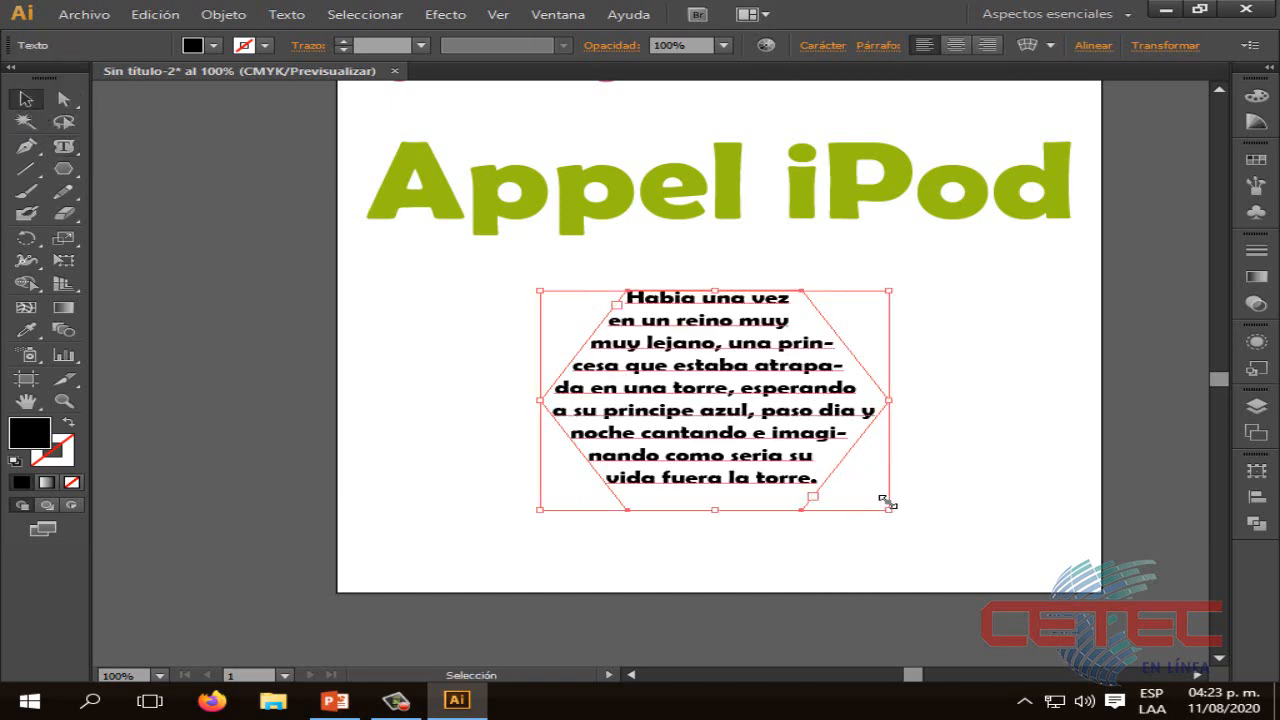
drag(889, 505, 718, 398)
click(783, 457)
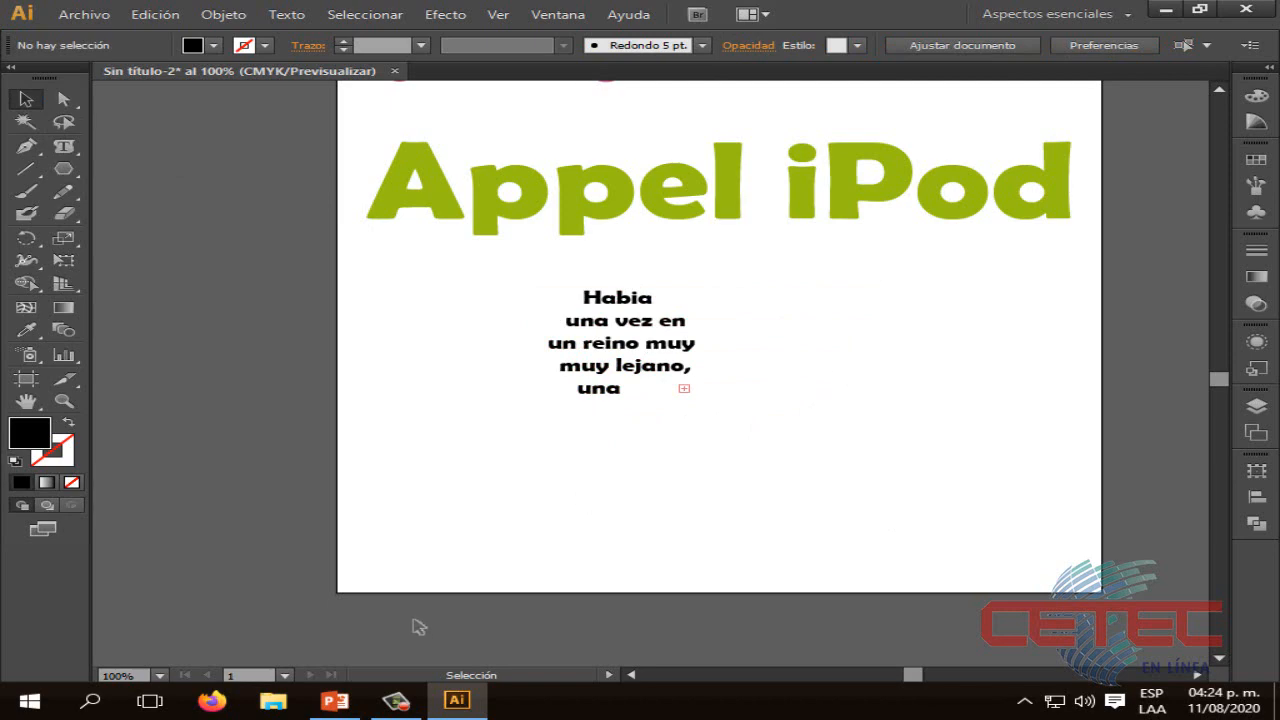
Switch to the PowerPoint presentation, read the "Texto Oculto" slide and return to Illustrator
click(335, 700)
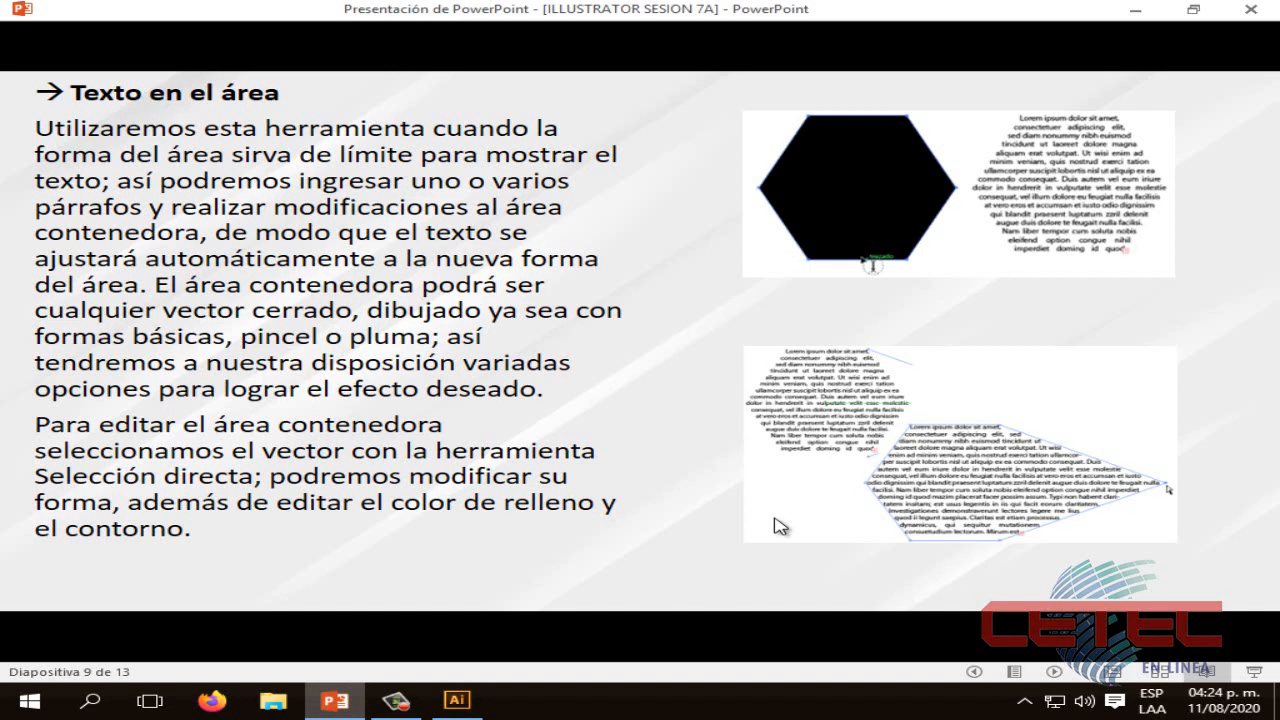
click(862, 500)
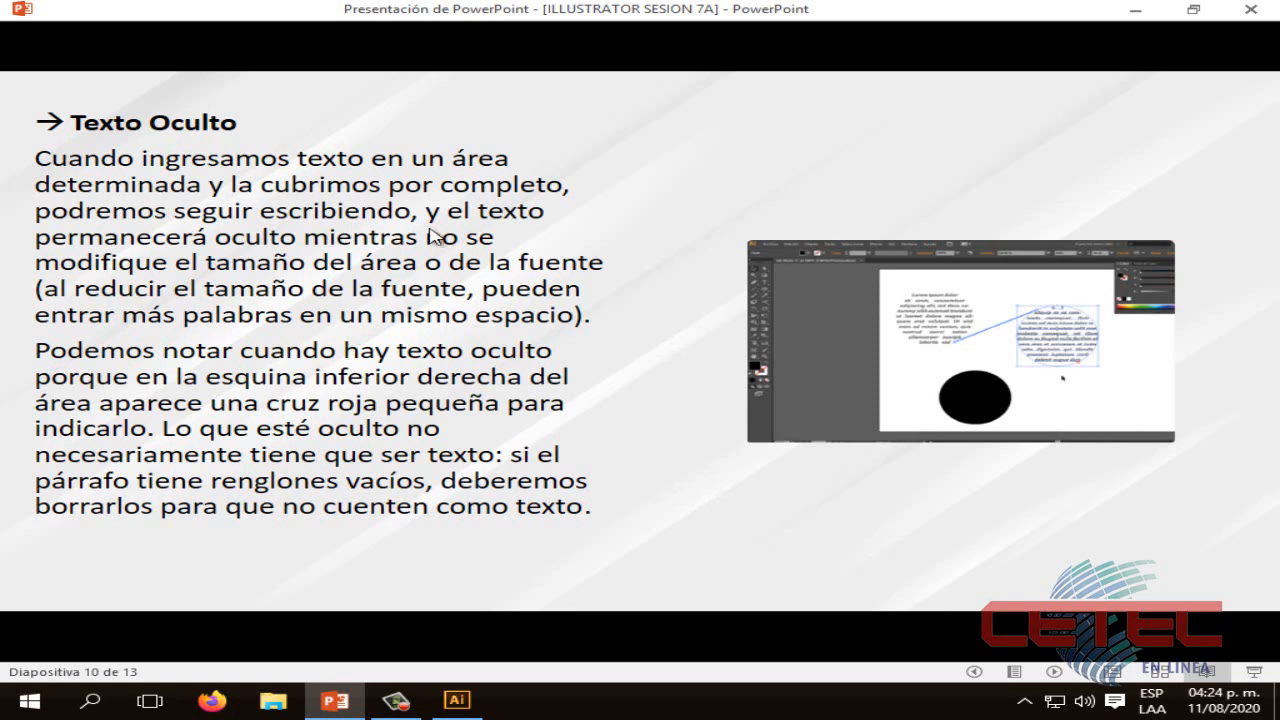
click(457, 700)
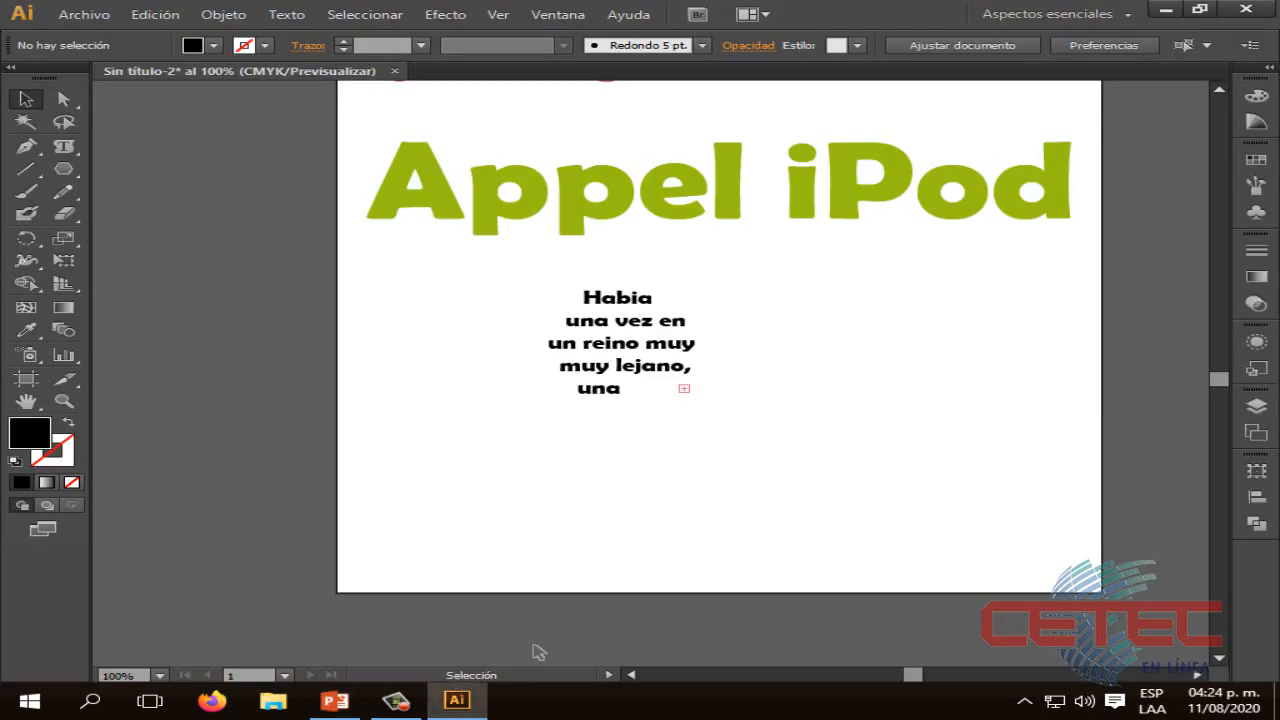
Flow the hexagon's overflowing text into a second linked hexagon and arrange the two side by side below "Appel iPod"
click(684, 389)
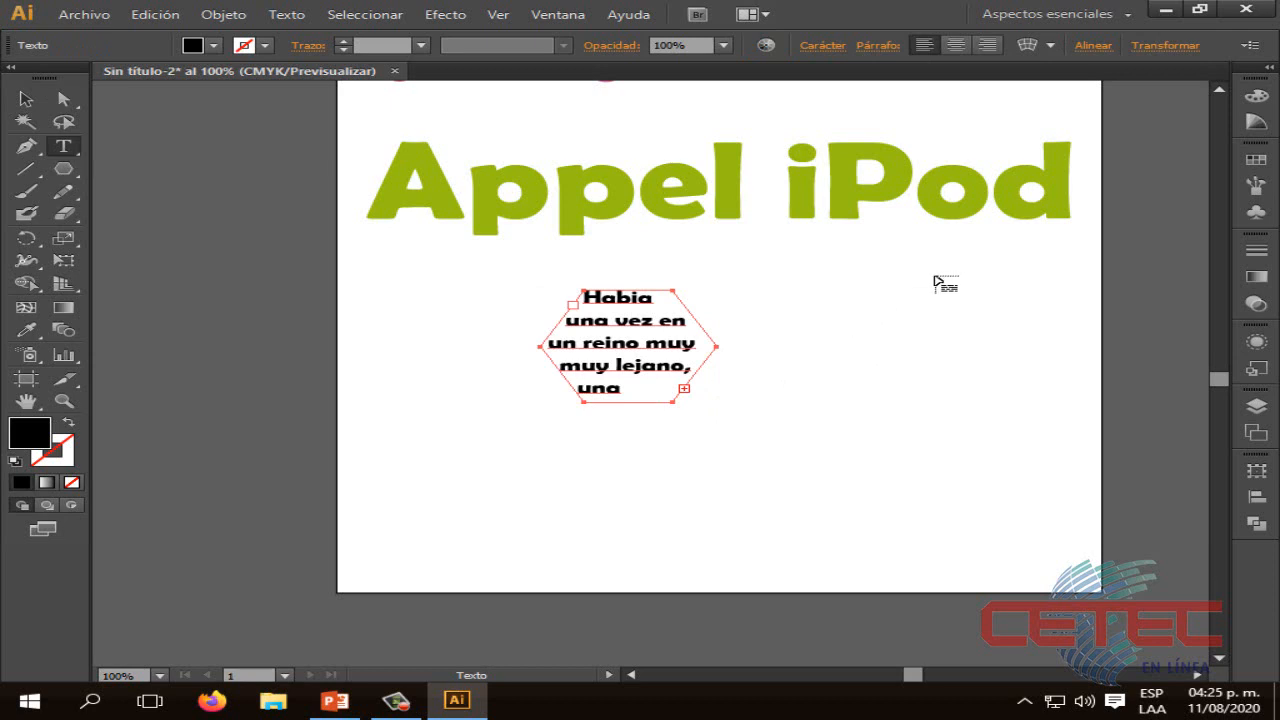
click(899, 255)
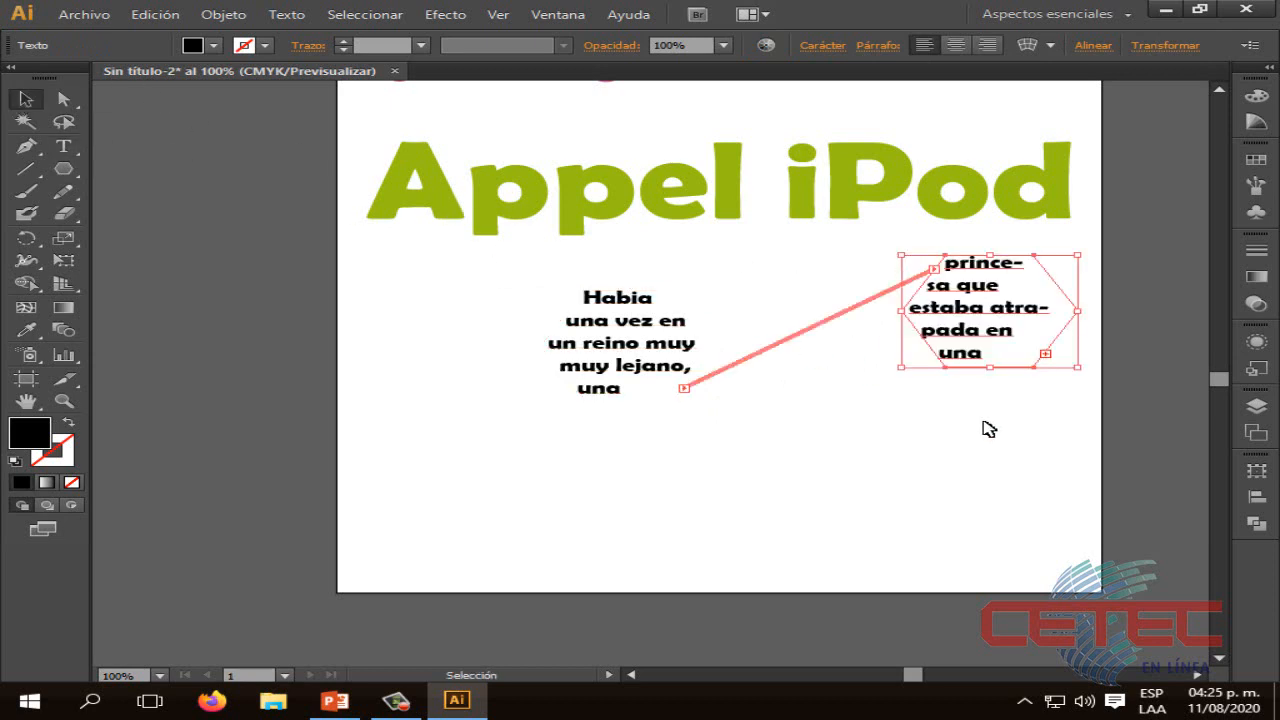
click(676, 297)
drag(676, 300, 543, 281)
click(1045, 335)
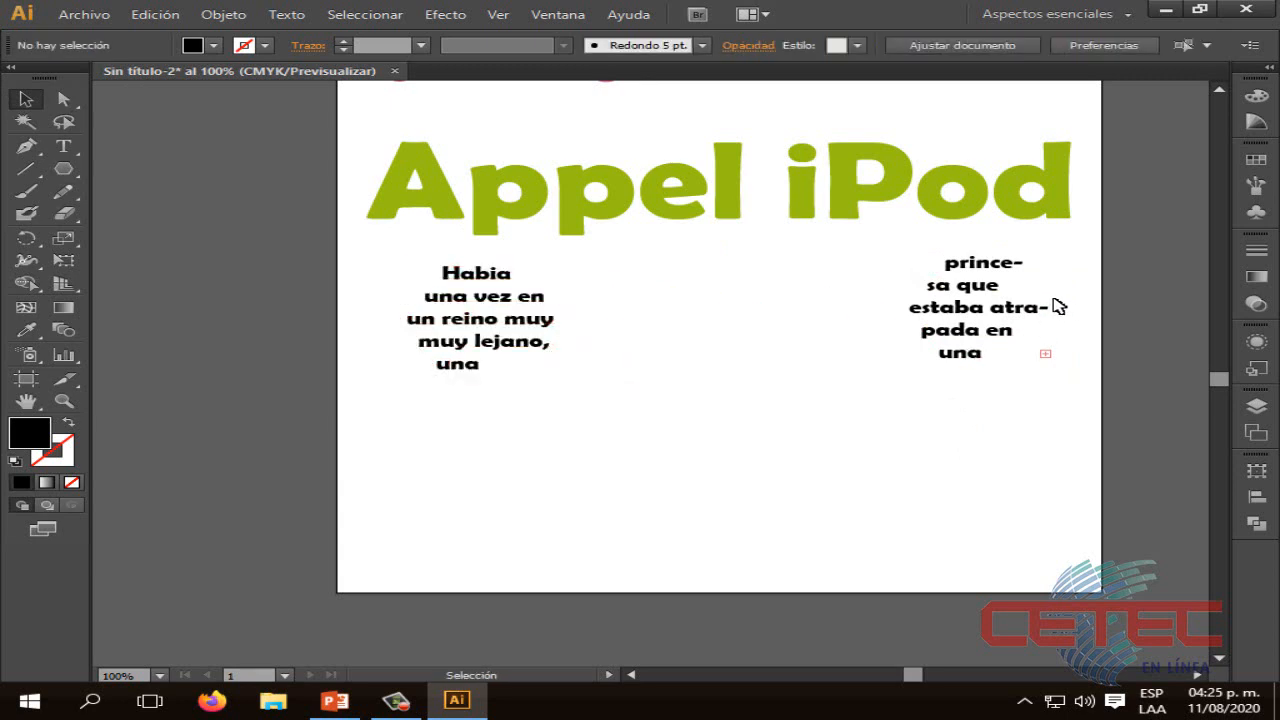
click(980, 290)
drag(1012, 284, 772, 282)
click(897, 380)
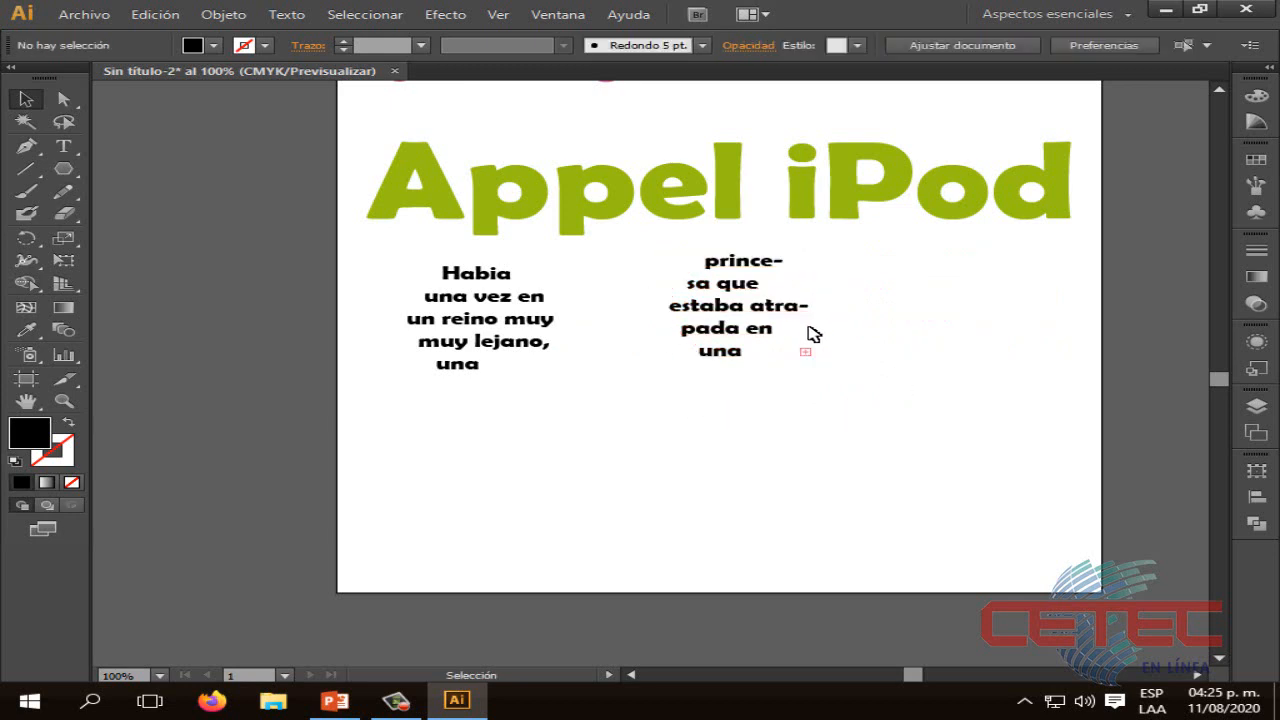
Flow the second hexagon's overflowing text into a third linked hexagon and place it below the first one
click(760, 314)
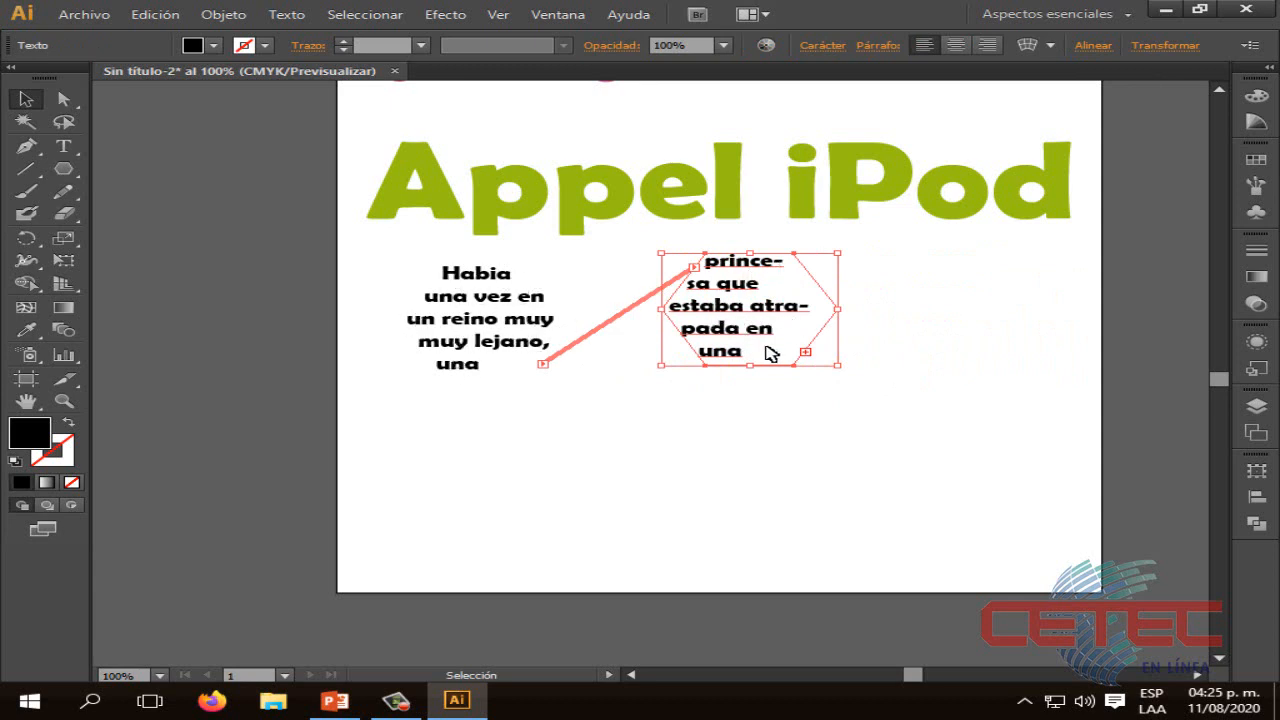
click(781, 386)
click(775, 320)
key(t)
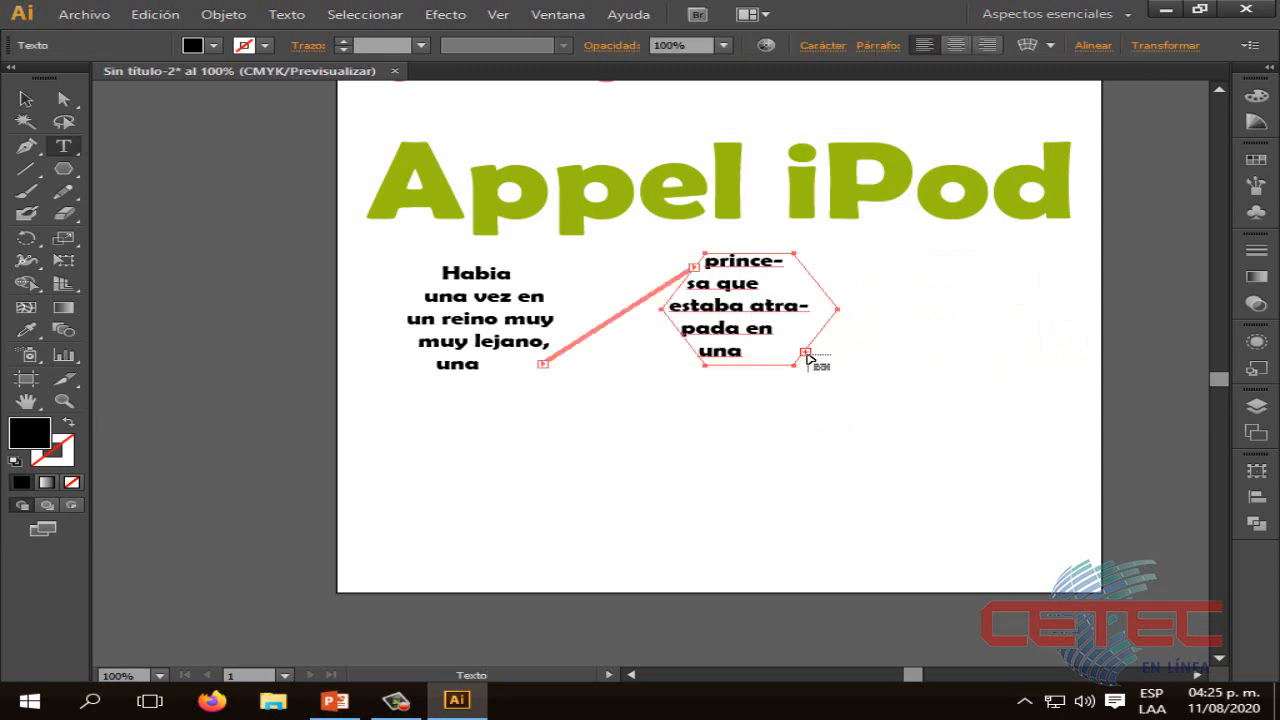
click(463, 517)
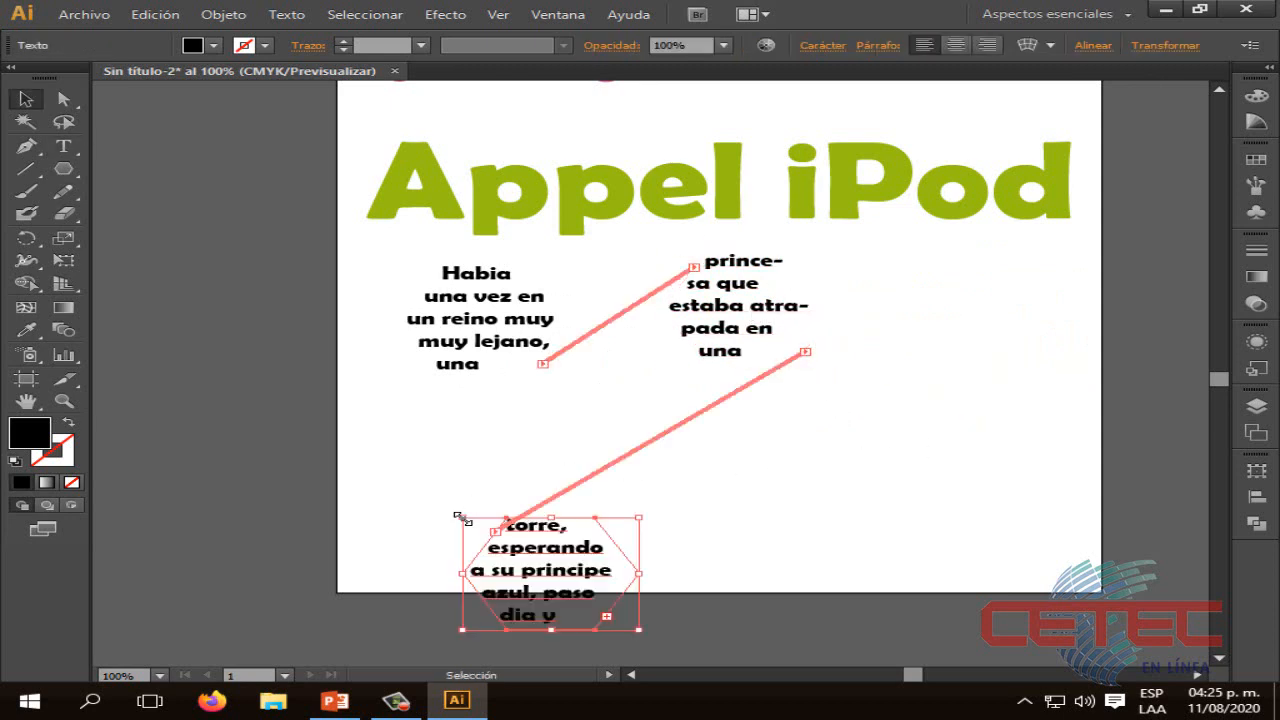
drag(580, 522, 508, 444)
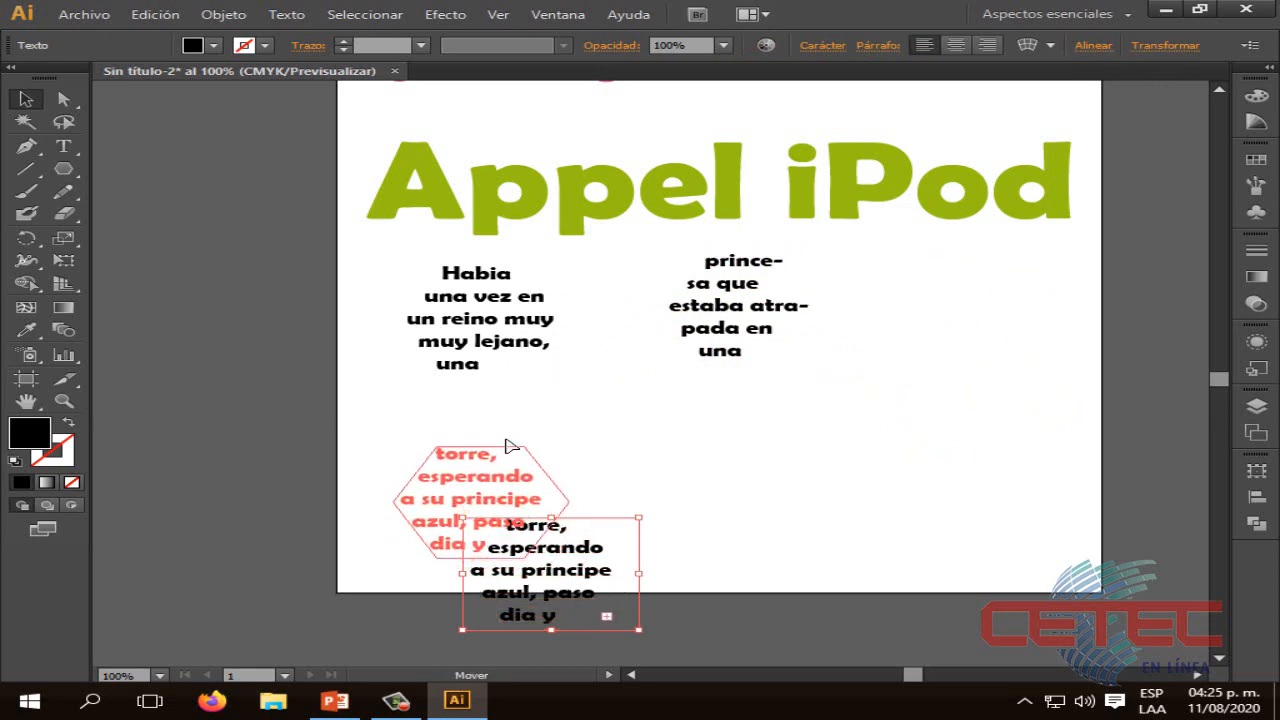
click(749, 491)
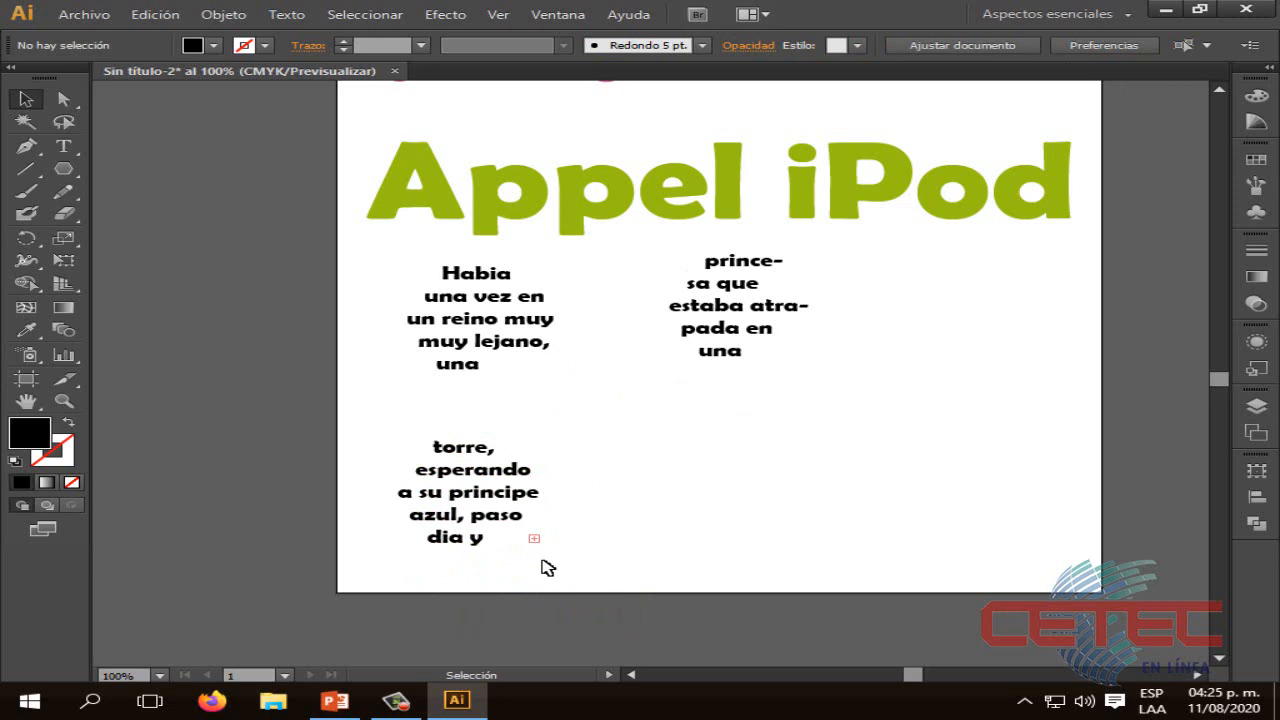
Flow the third hexagon's overflowing text into a fourth linked hexagon and place it below the second one
click(508, 527)
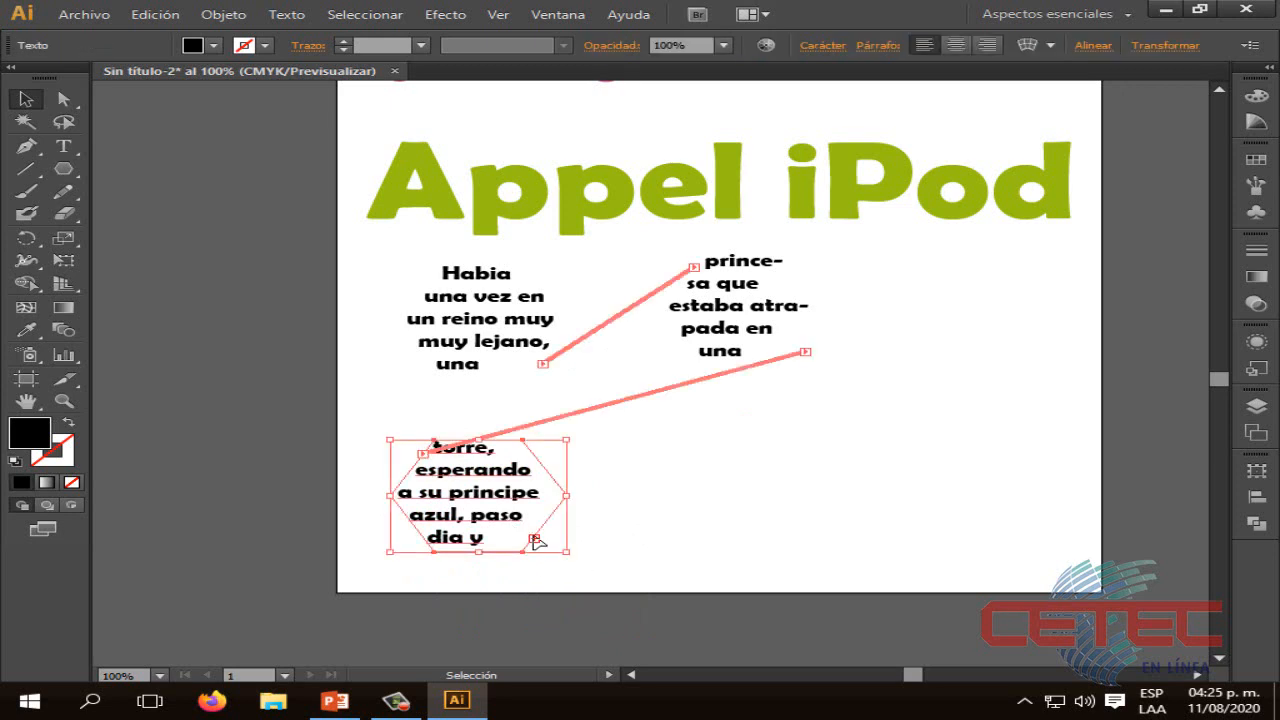
key(t)
click(884, 506)
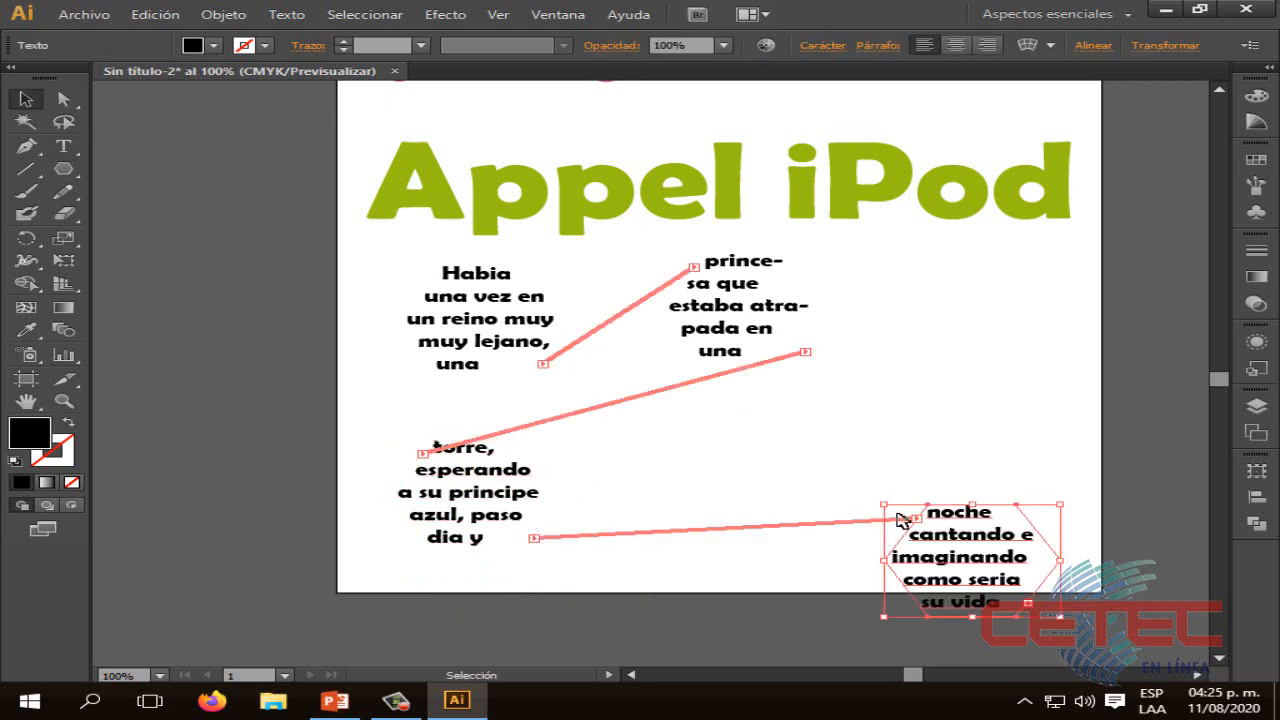
drag(906, 508, 659, 426)
click(843, 494)
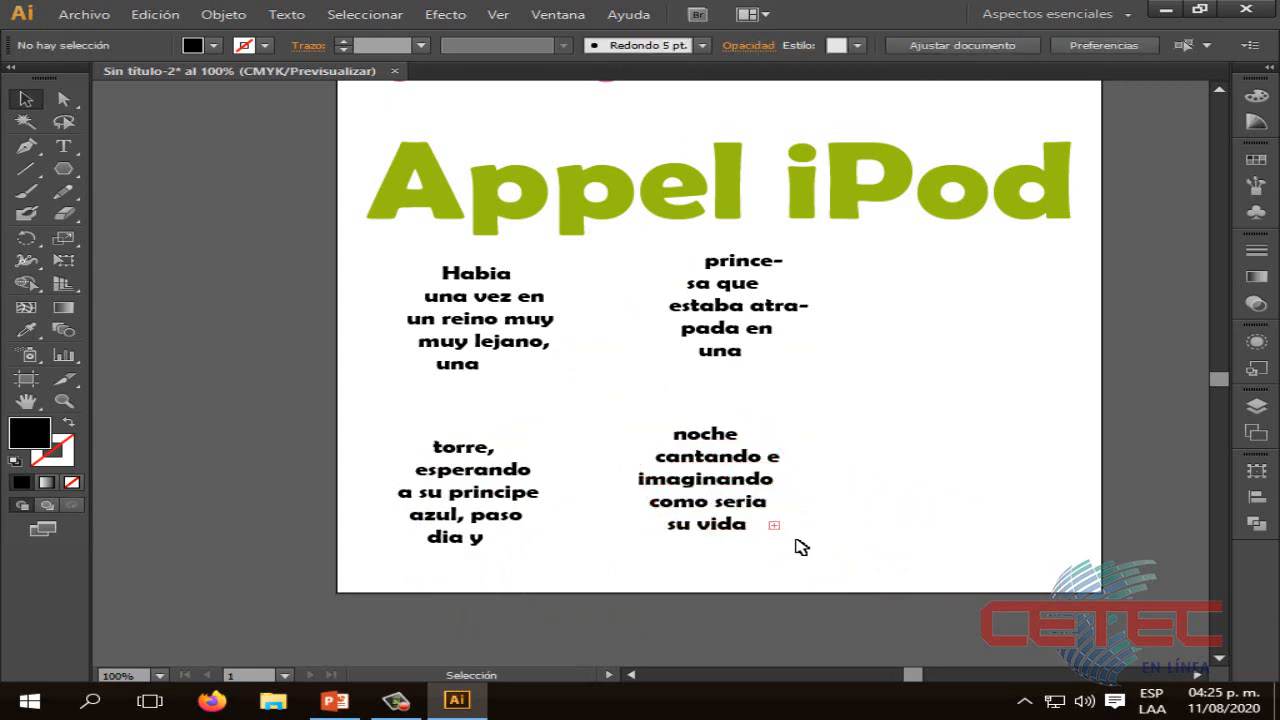
Flow the fourth hexagon's overflowing text into a fifth linked hexagon, place it to the right of the fourth and deselect it
click(757, 510)
click(775, 526)
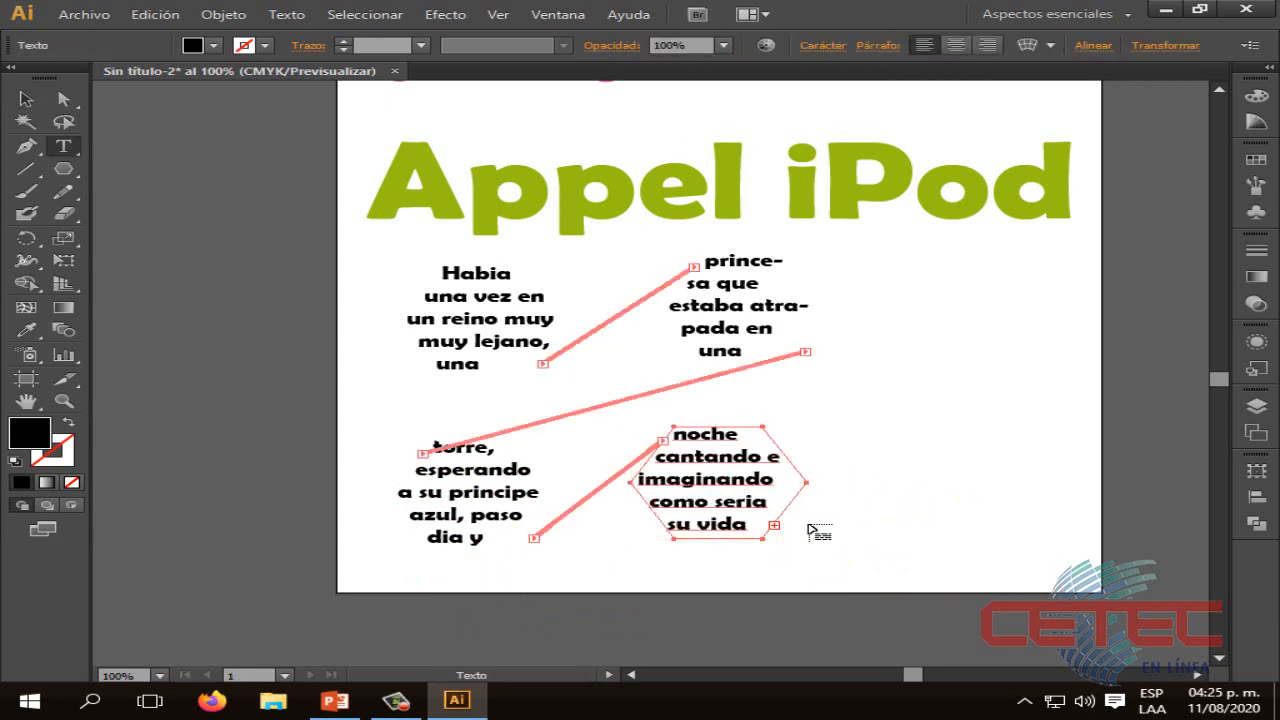
click(920, 474)
drag(997, 479, 963, 424)
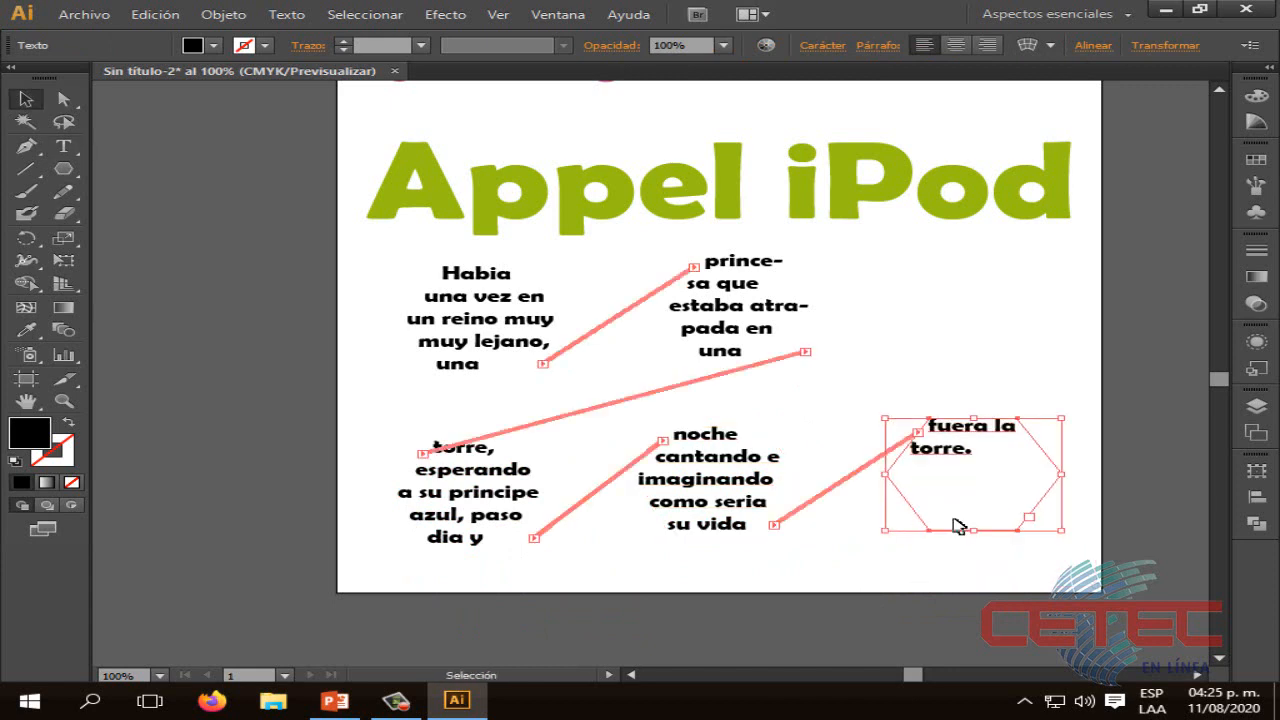
click(866, 630)
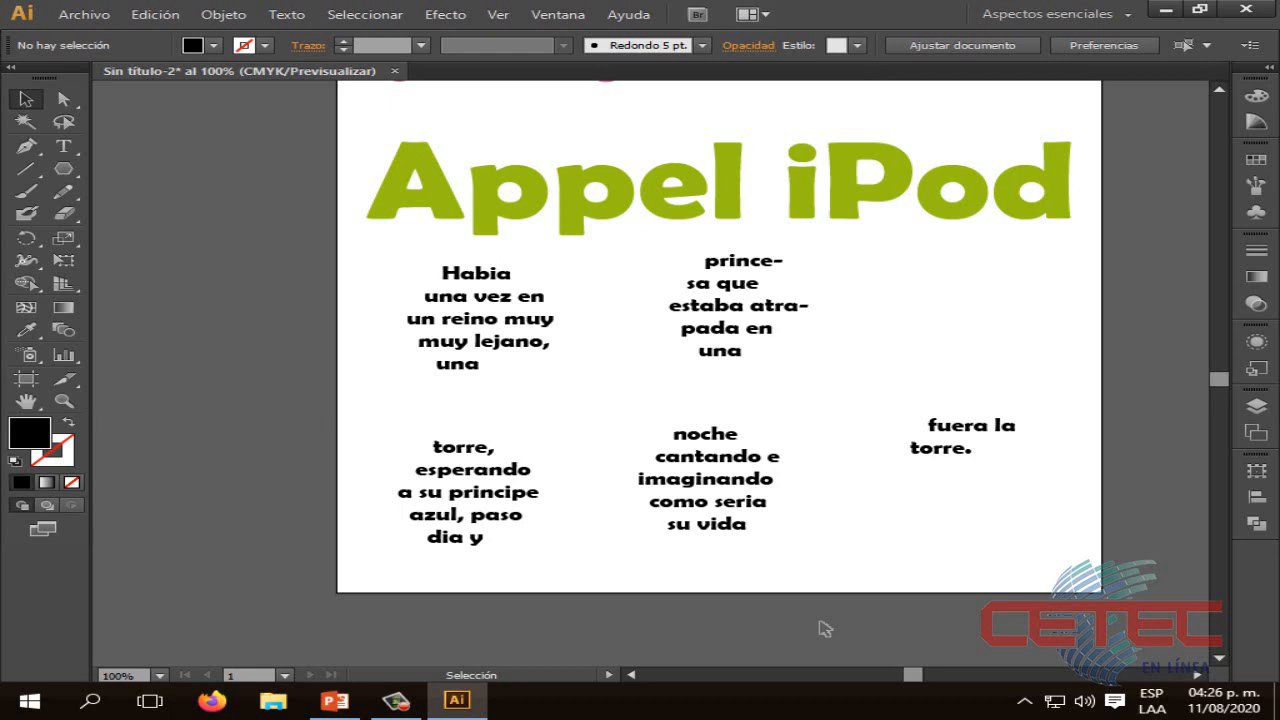
Switch to the PowerPoint presentation and read the "Ceñir Texto" slide
click(334, 700)
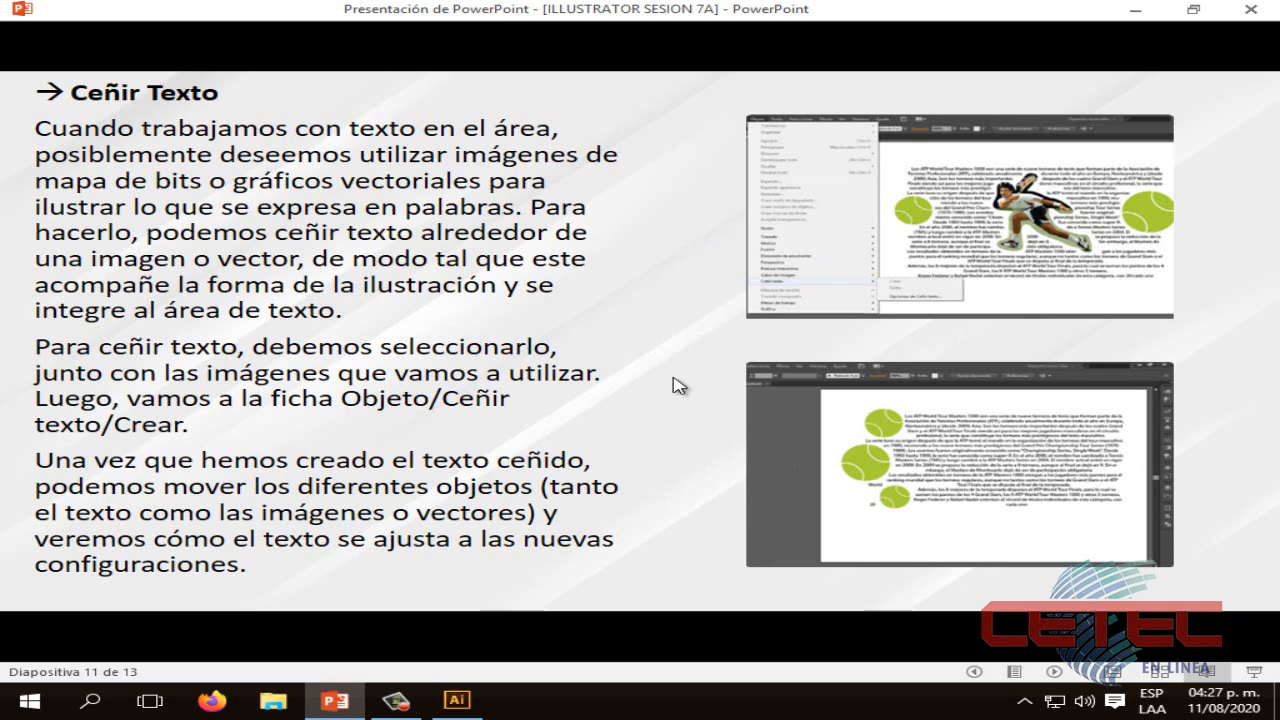
Switch to File Explorer and open the ILLUSTRATOR folder inside MATERIAL in Descargas
click(280, 698)
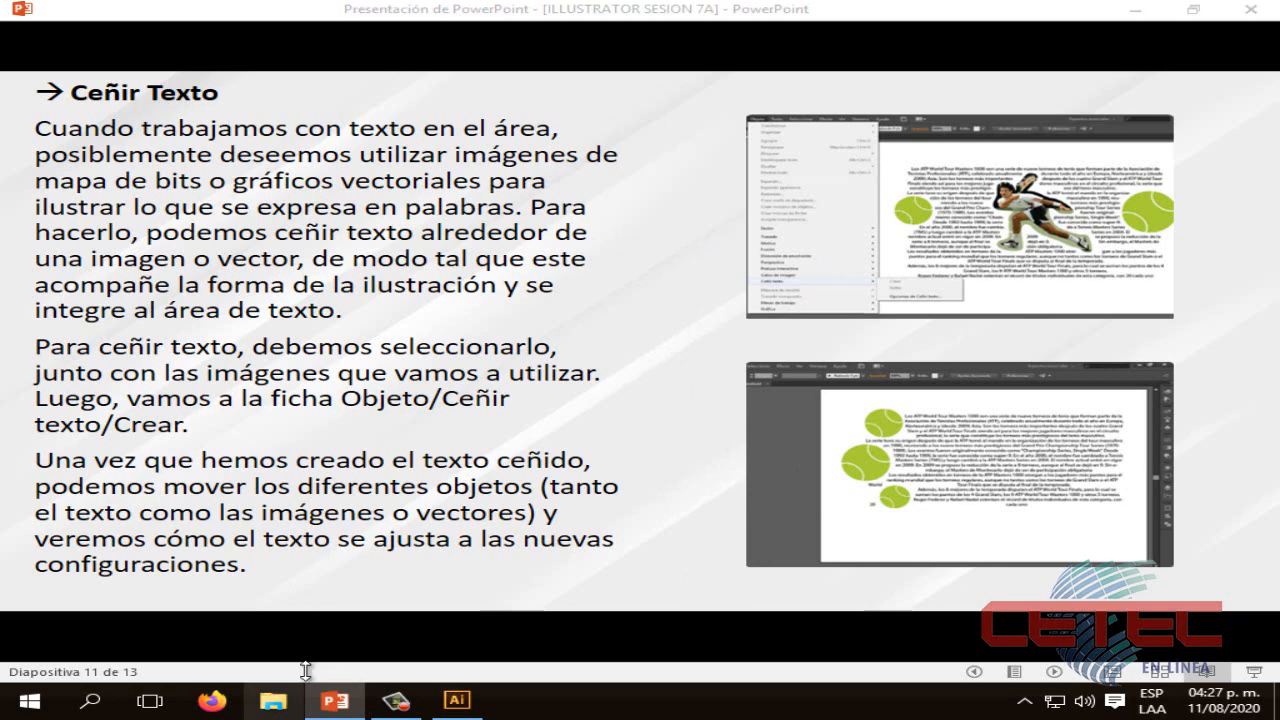
click(340, 226)
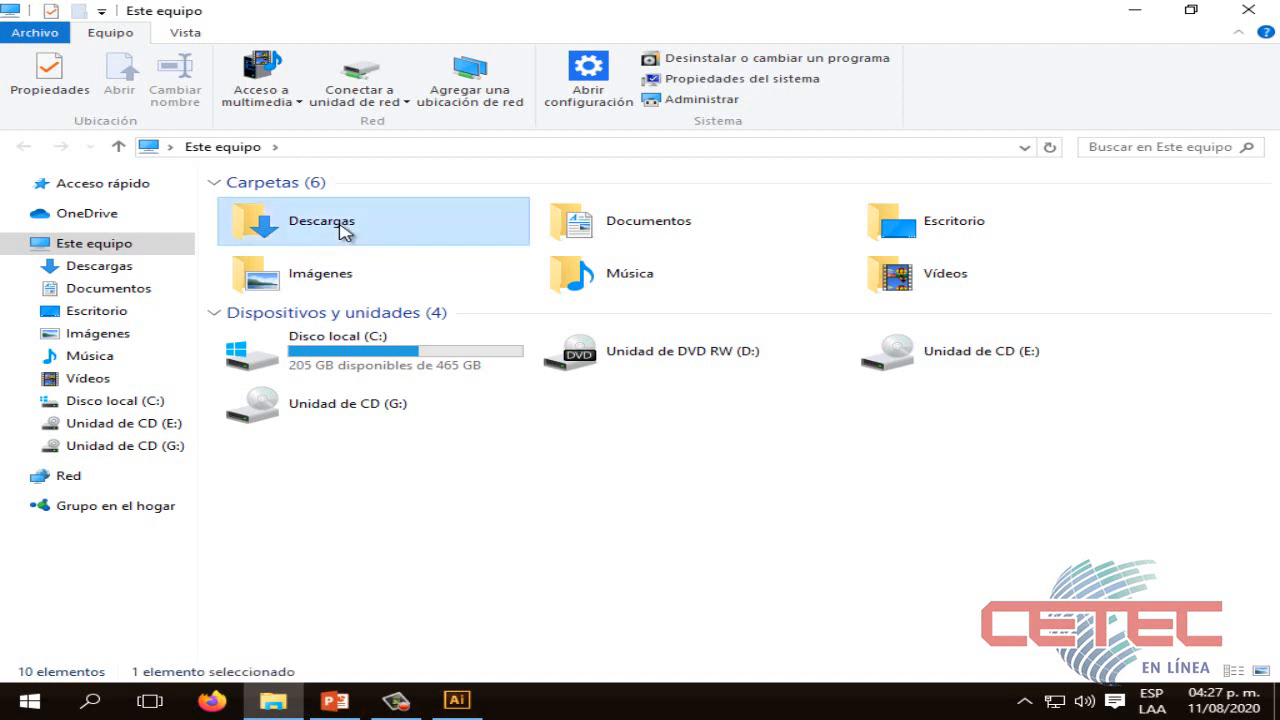
double_click(340, 228)
click(443, 255)
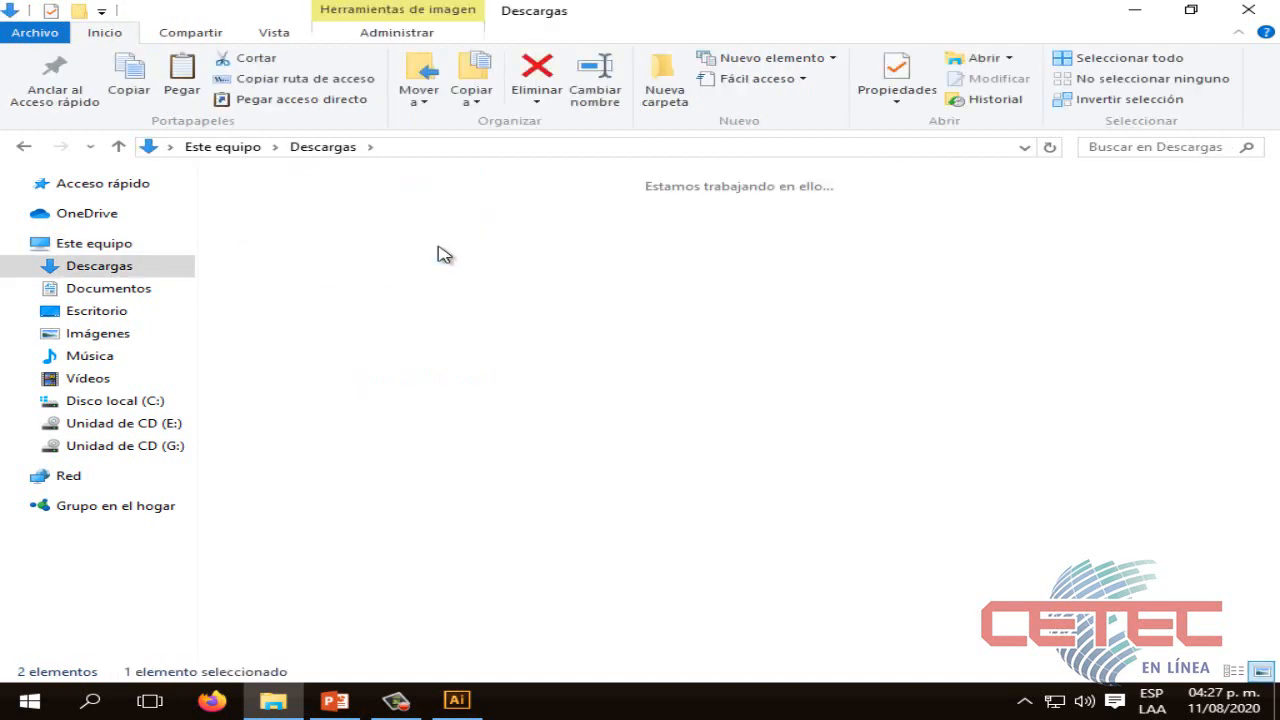
double_click(443, 255)
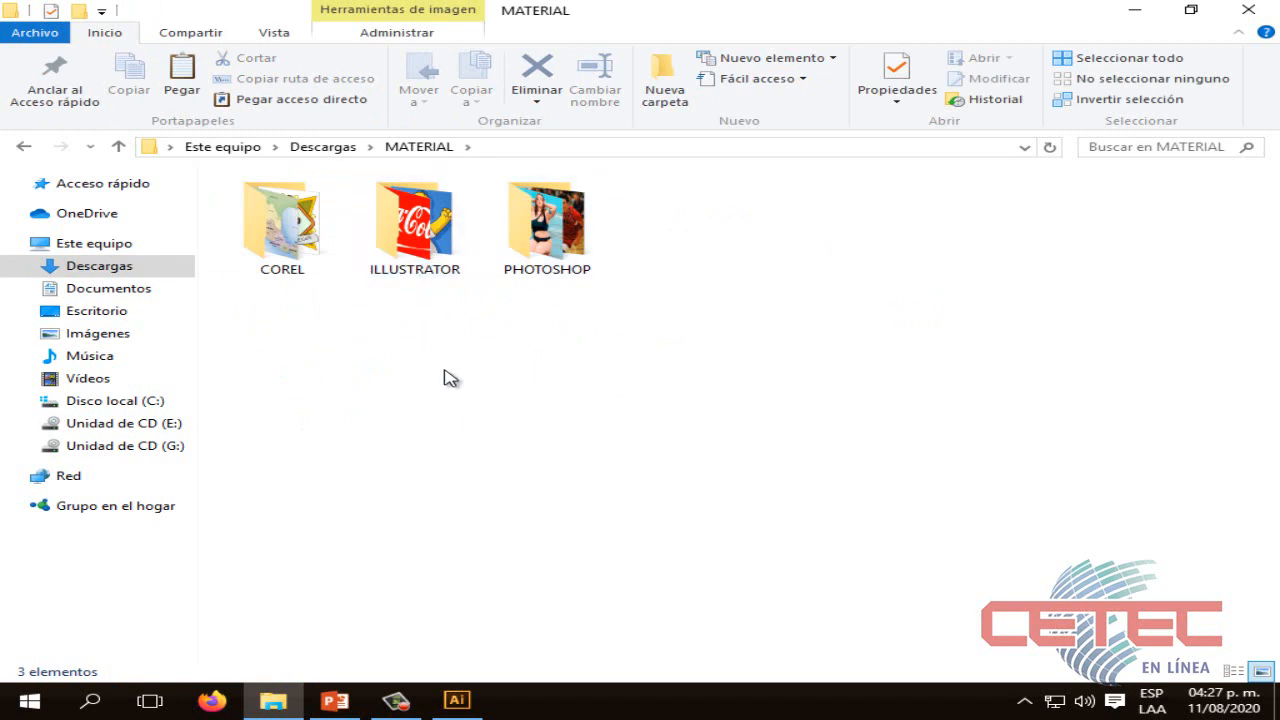
double_click(432, 266)
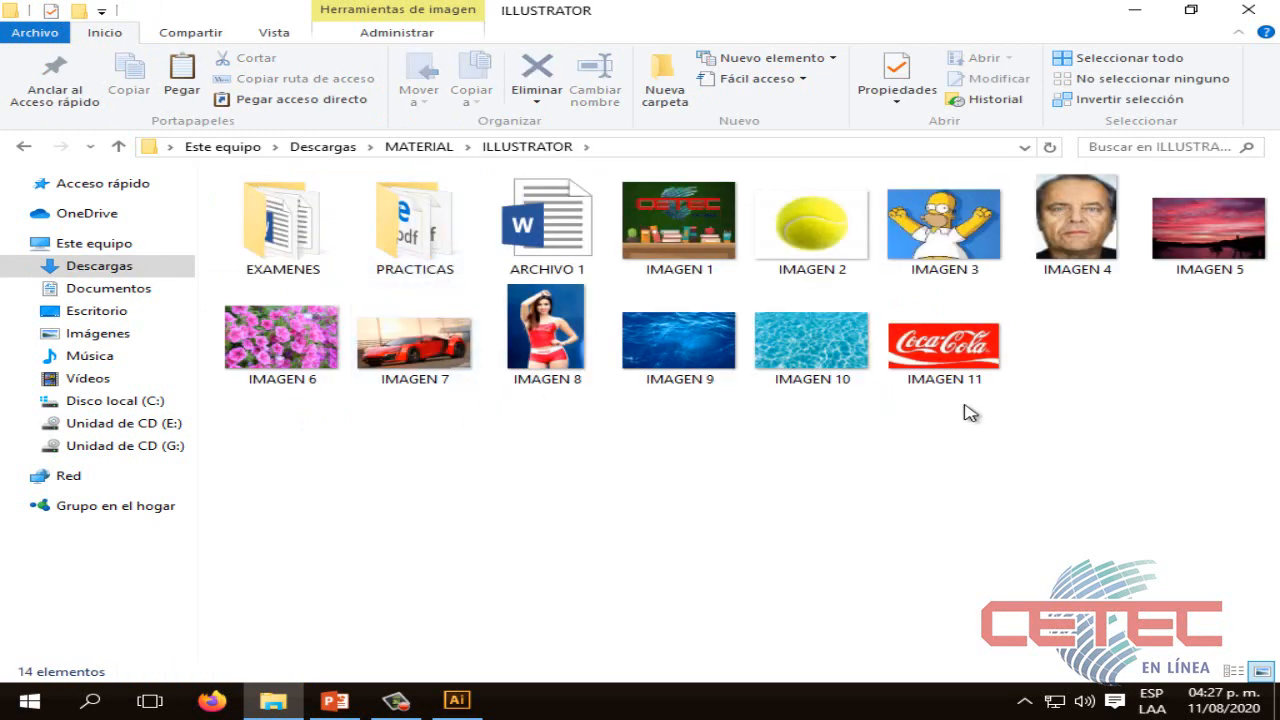
Locate the tennis ball picture IMAGEN 2 and open the document ARCHIVO 1 in Word
click(812, 265)
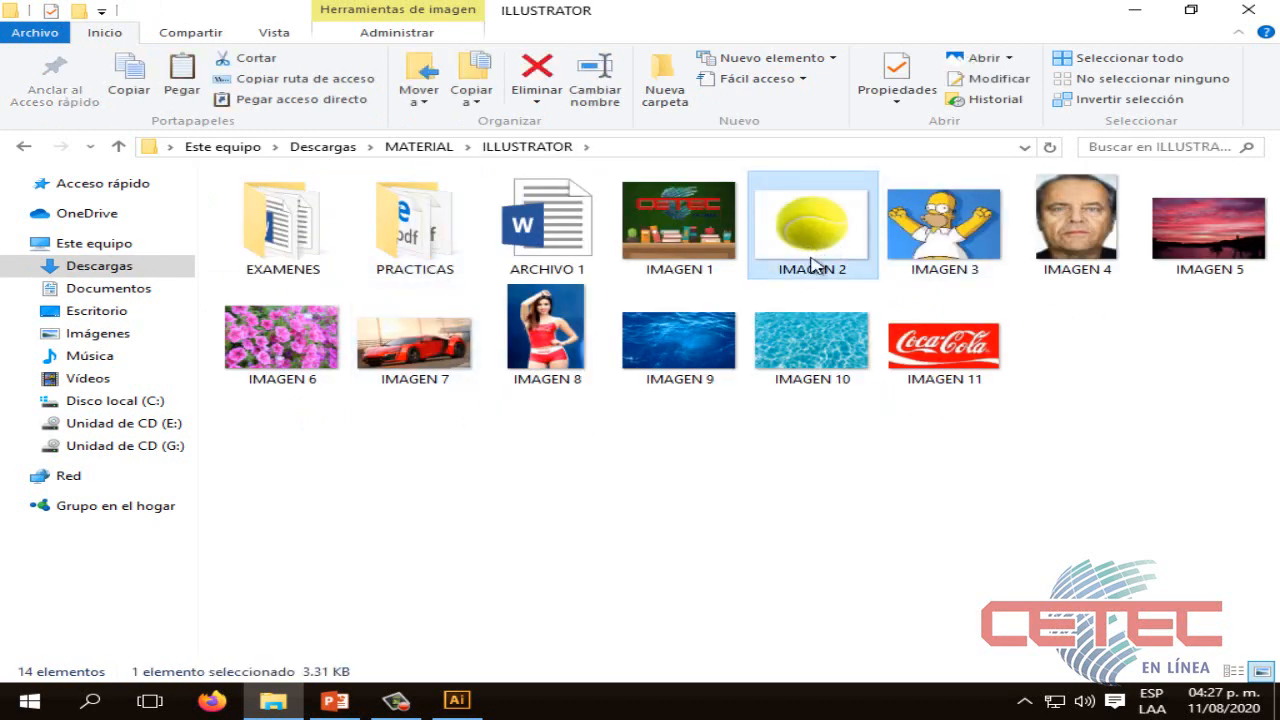
click(572, 226)
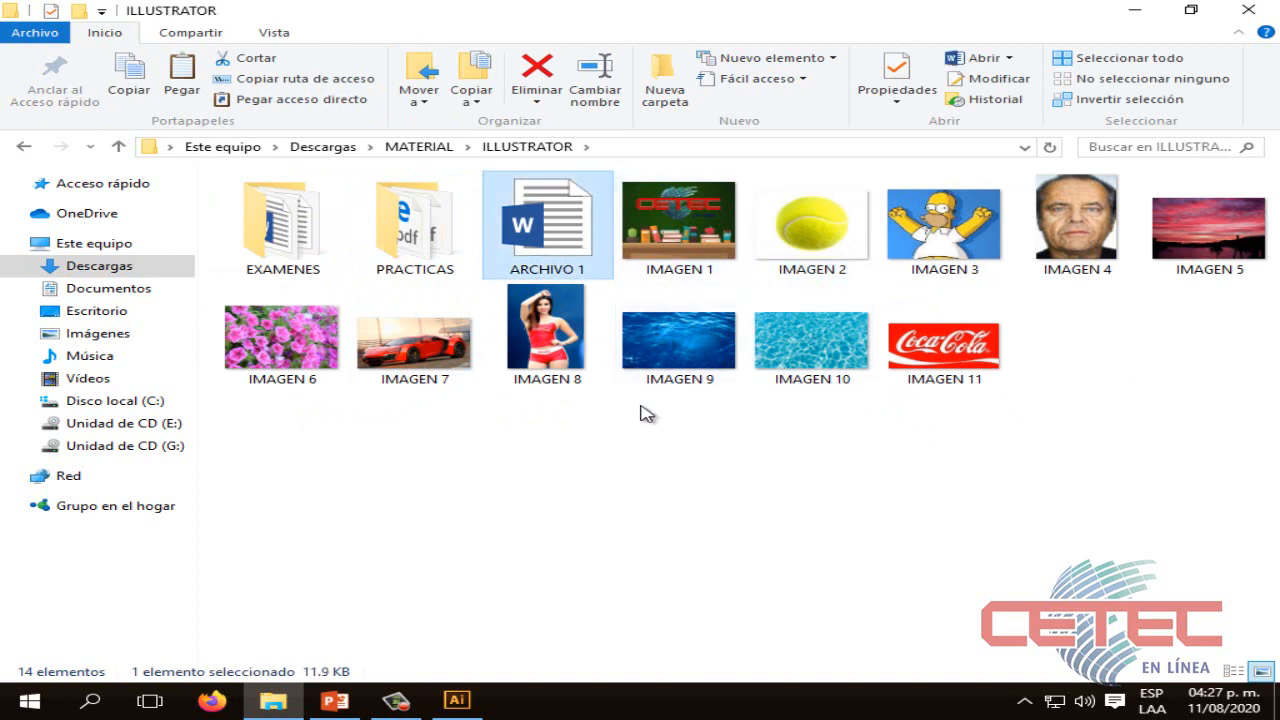
double_click(580, 246)
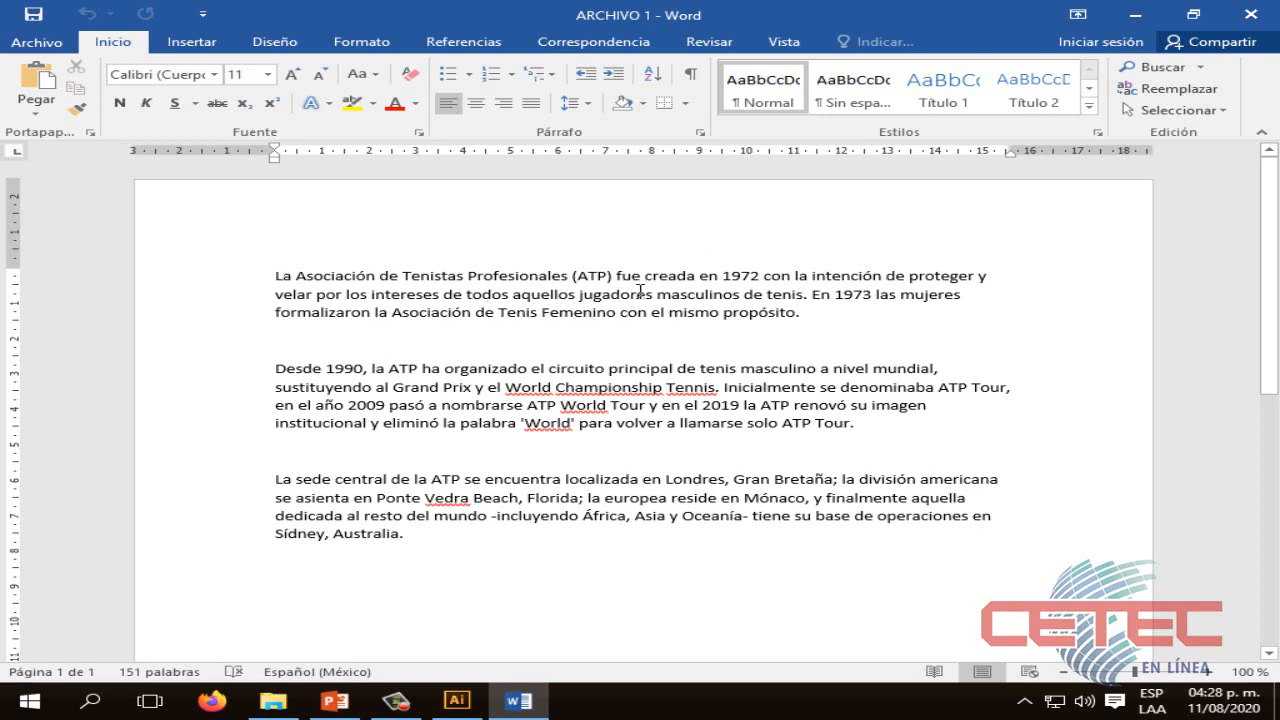
Switch to Illustrator, add a new layer below Capa 2 and hide Capa 2
click(457, 700)
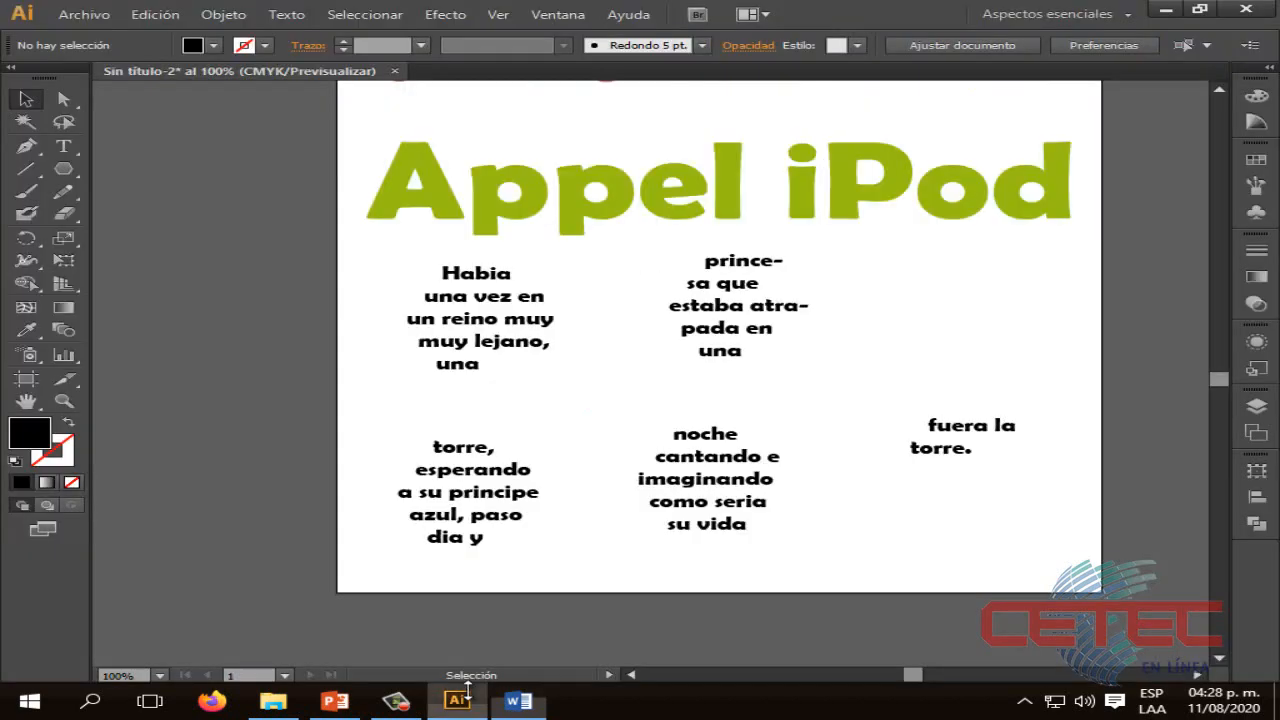
click(1257, 407)
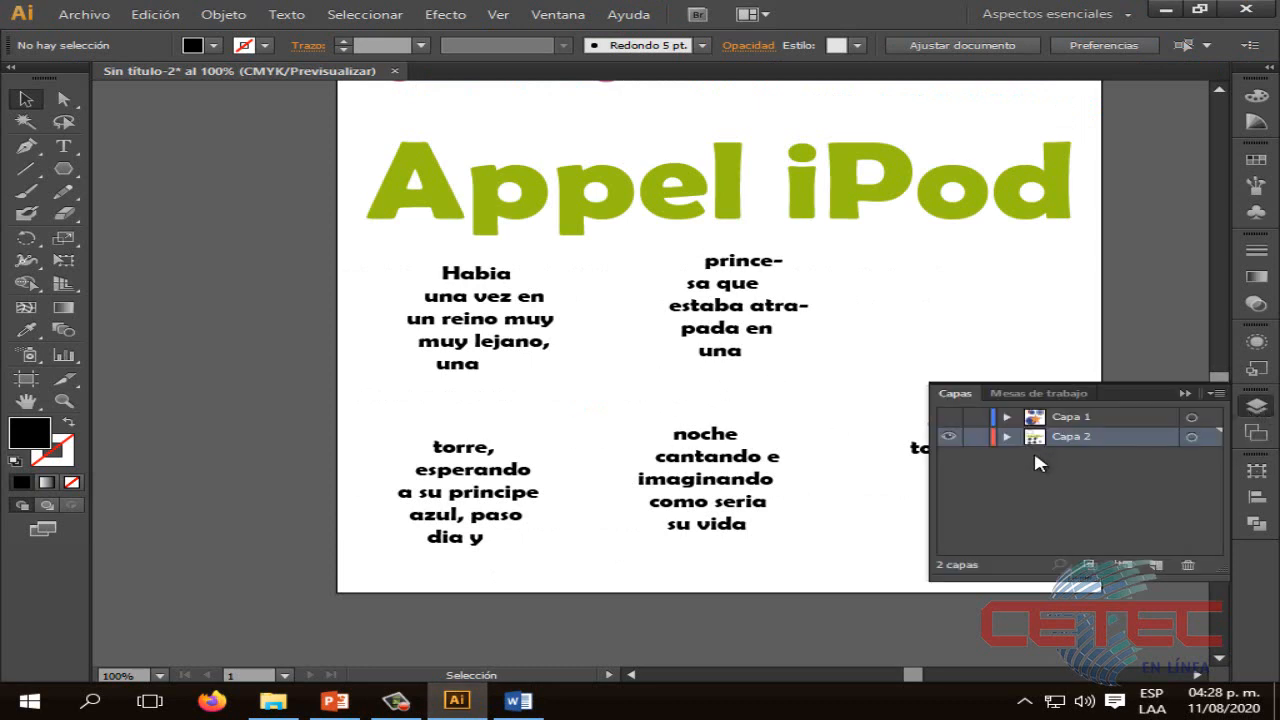
click(1155, 565)
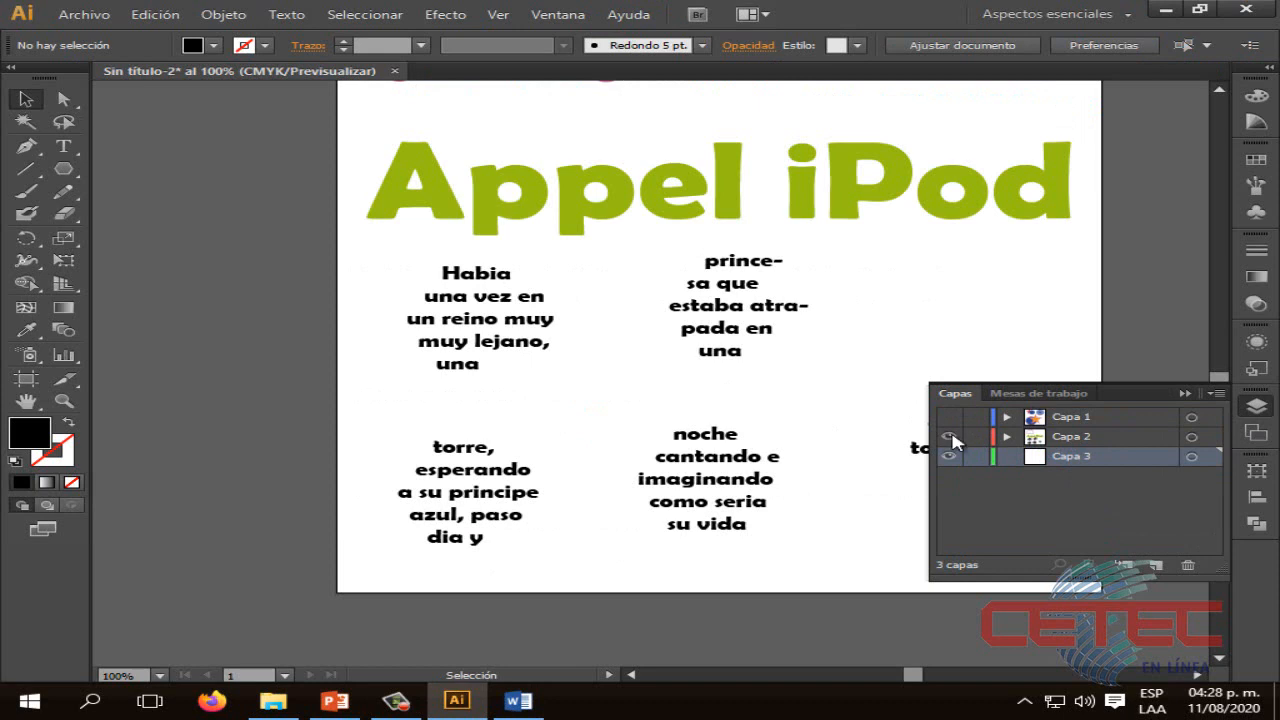
click(948, 437)
click(1185, 393)
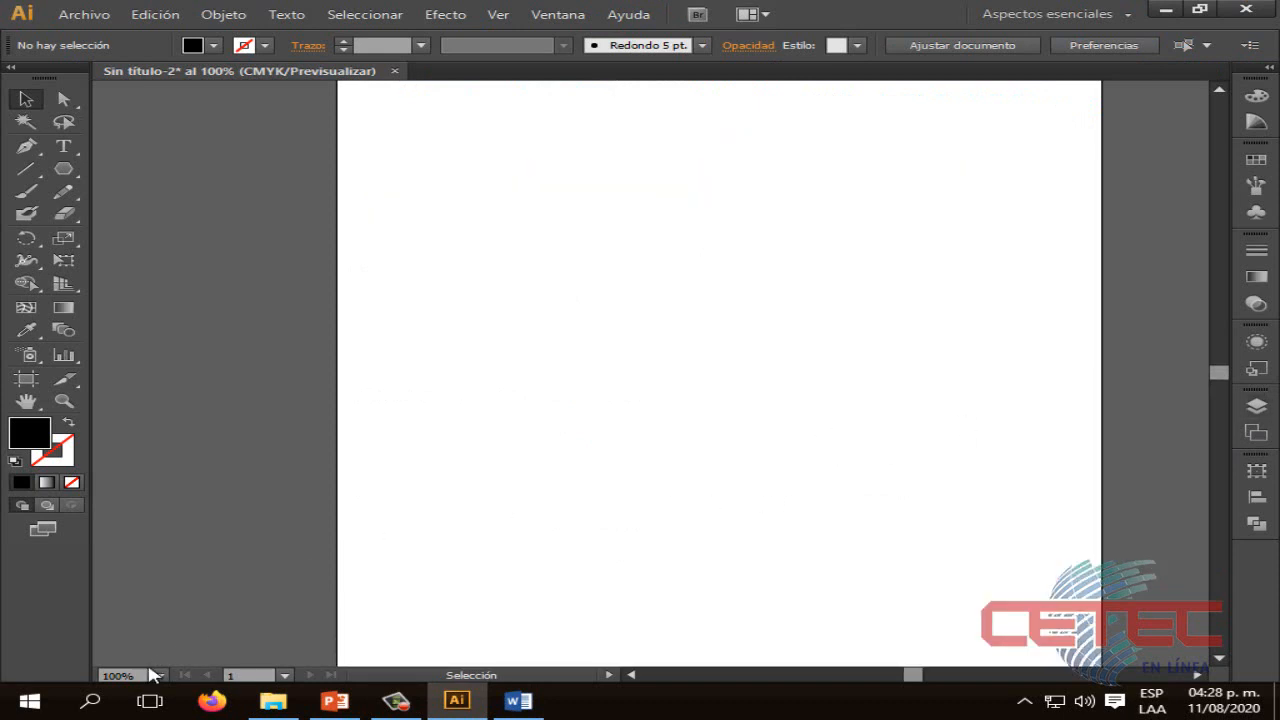
Draw a large rectangular area text frame across most of the empty artboard's width
drag(912, 675, 915, 672)
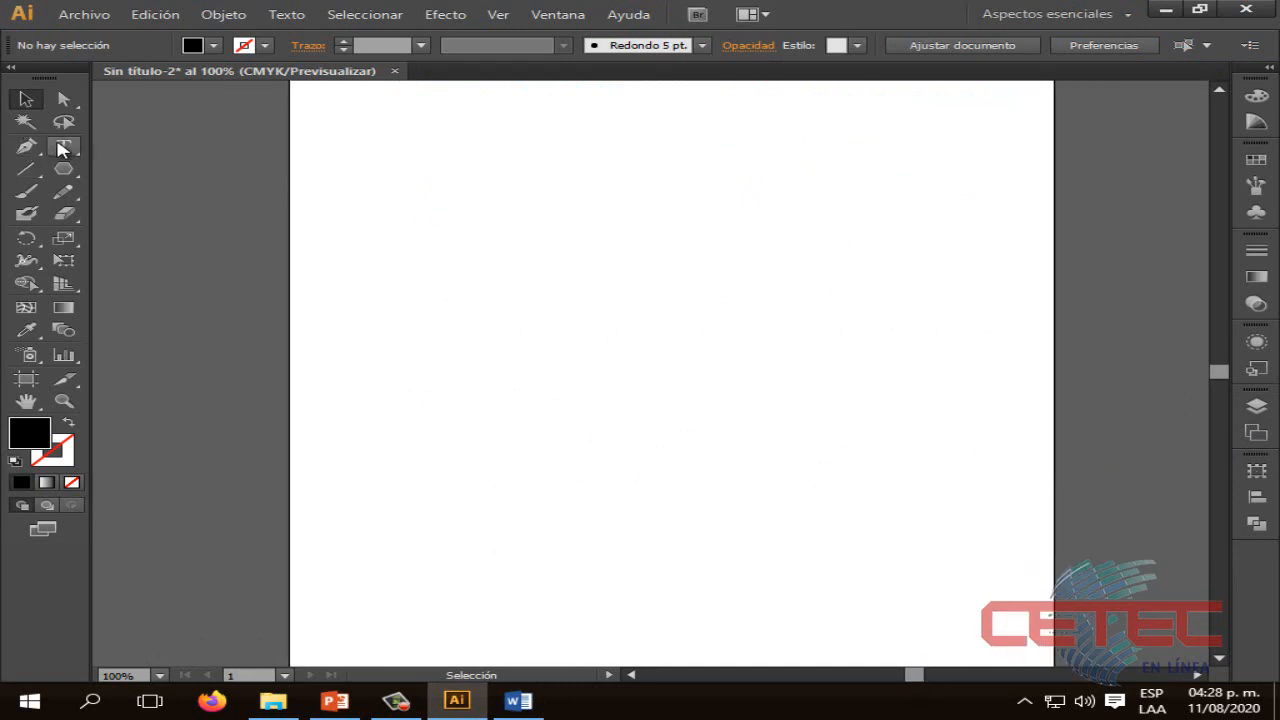
drag(63, 146, 184, 150)
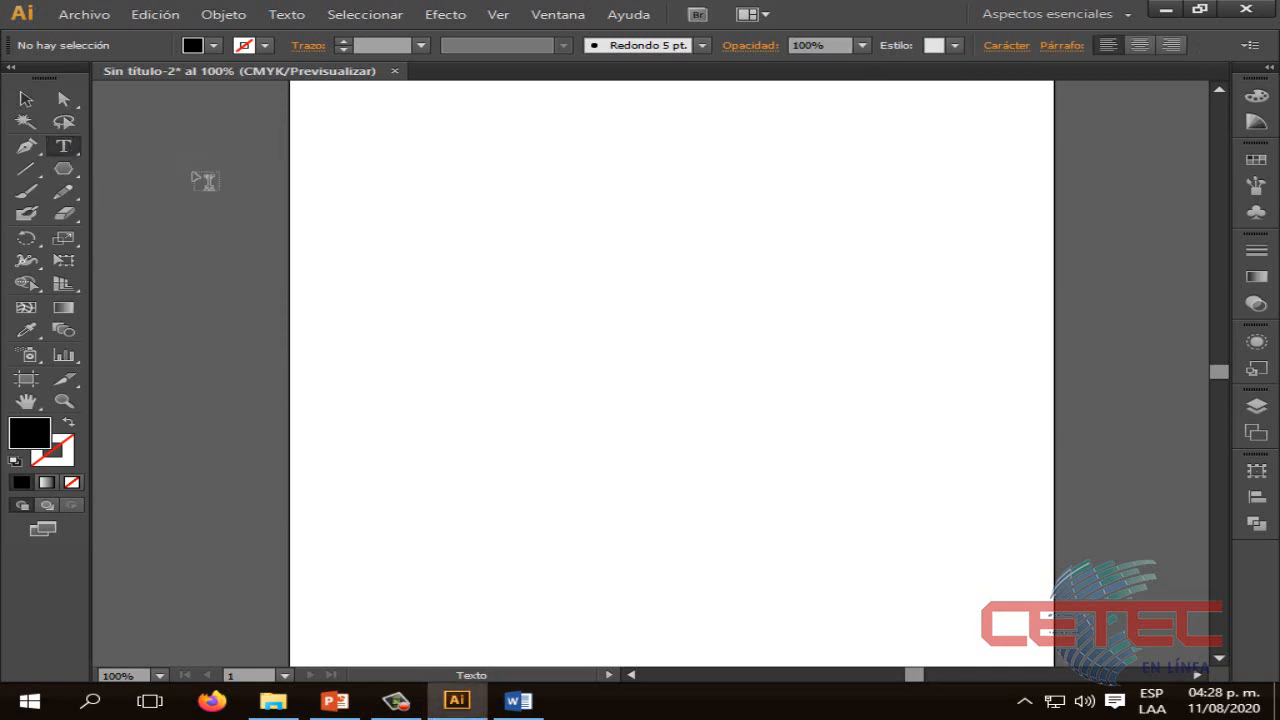
drag(337, 189, 1024, 572)
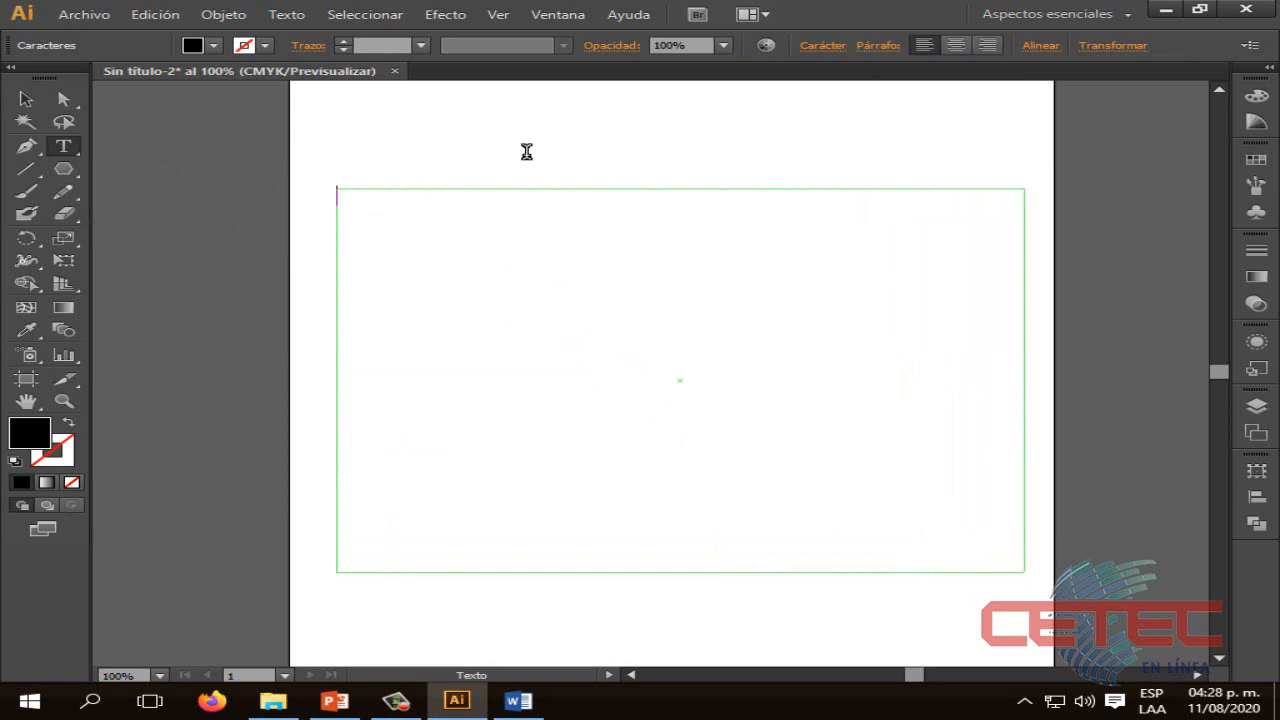
Copy the entire text of ARCHIVO 1 from Word and paste it into the empty text frame in Illustrator
click(518, 700)
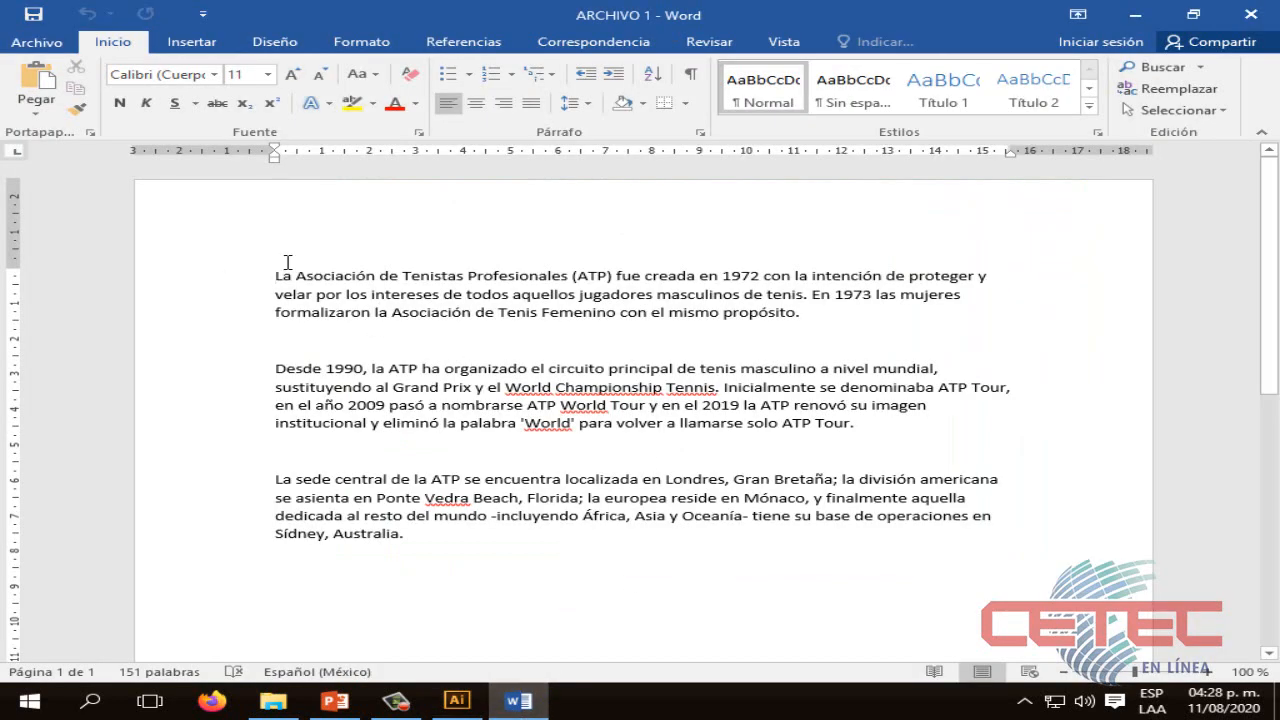
shift+click(437, 543)
key(ctrl+c)
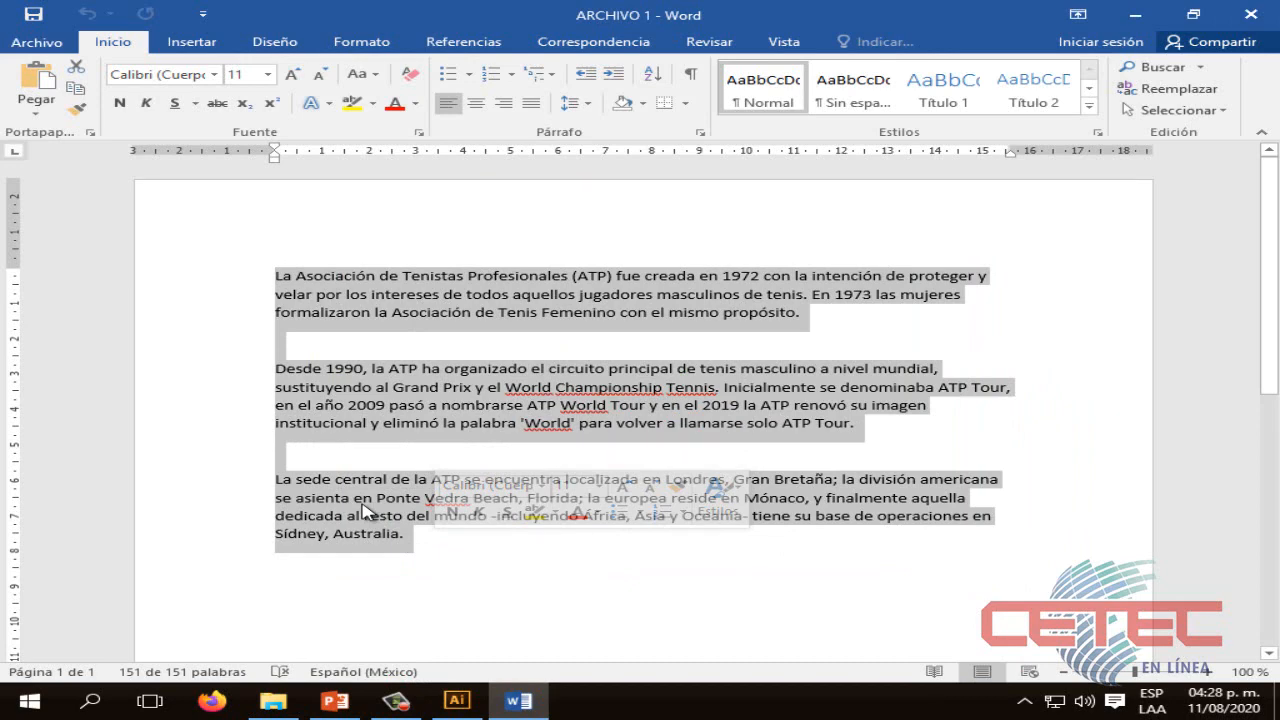
key(alt+Tab)
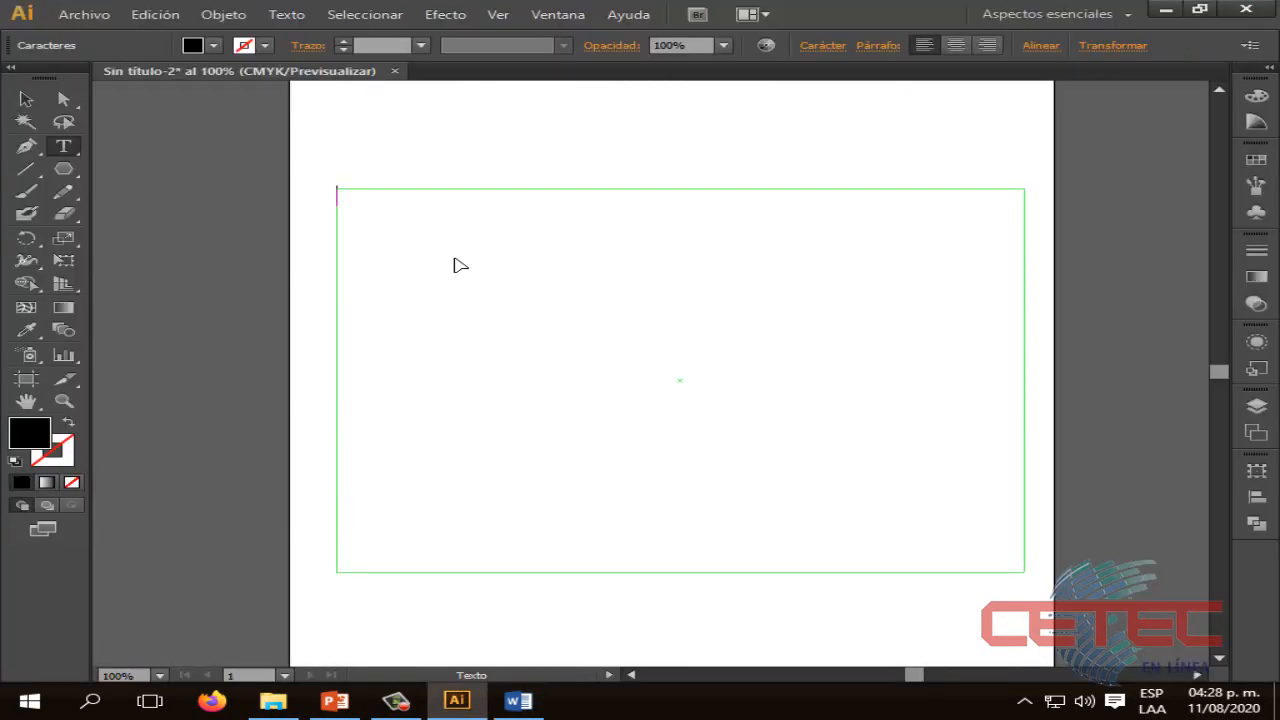
key(ctrl+v)
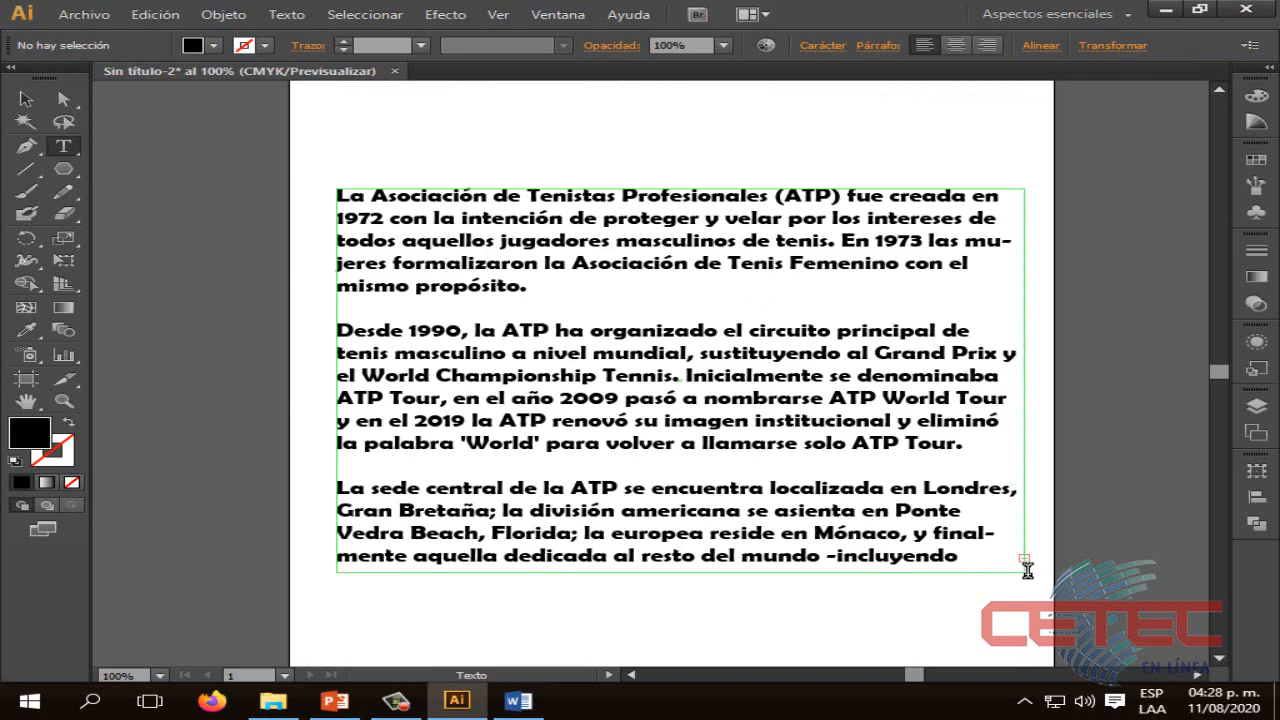
Enlarge the text frame until all the text fits, move it up the page and trim its empty bottom space
click(26, 99)
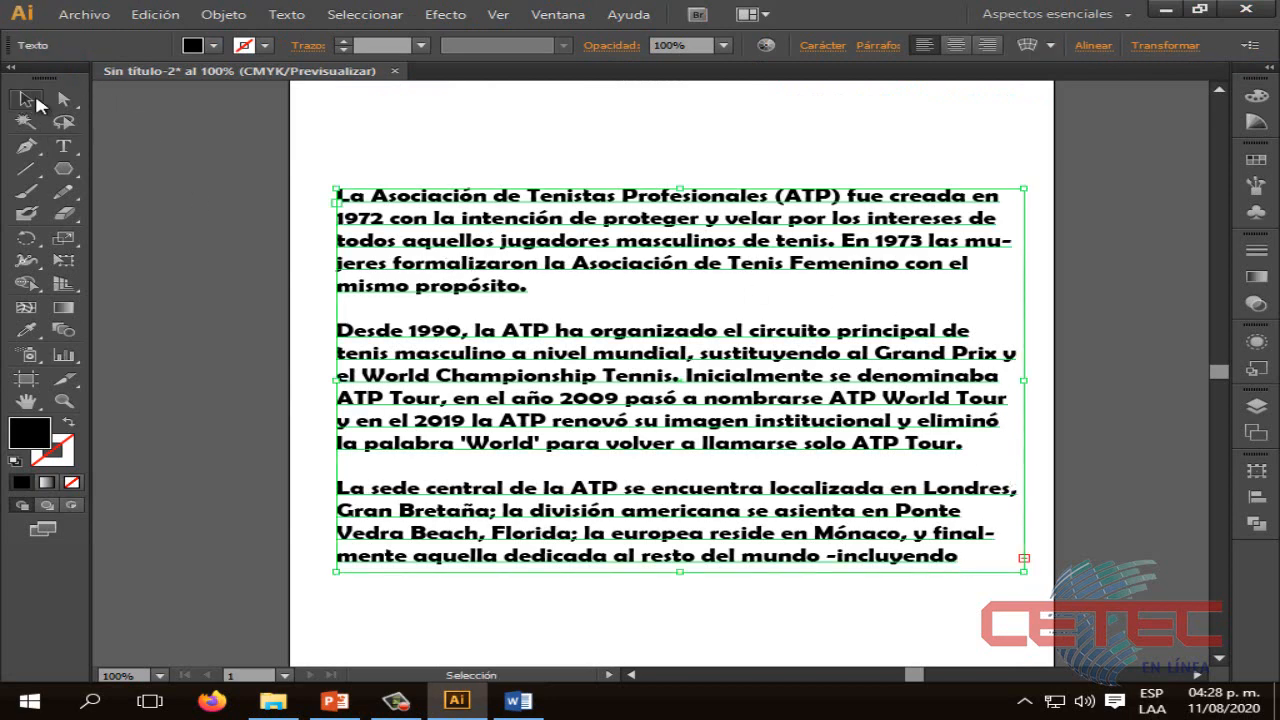
drag(1040, 383, 1053, 383)
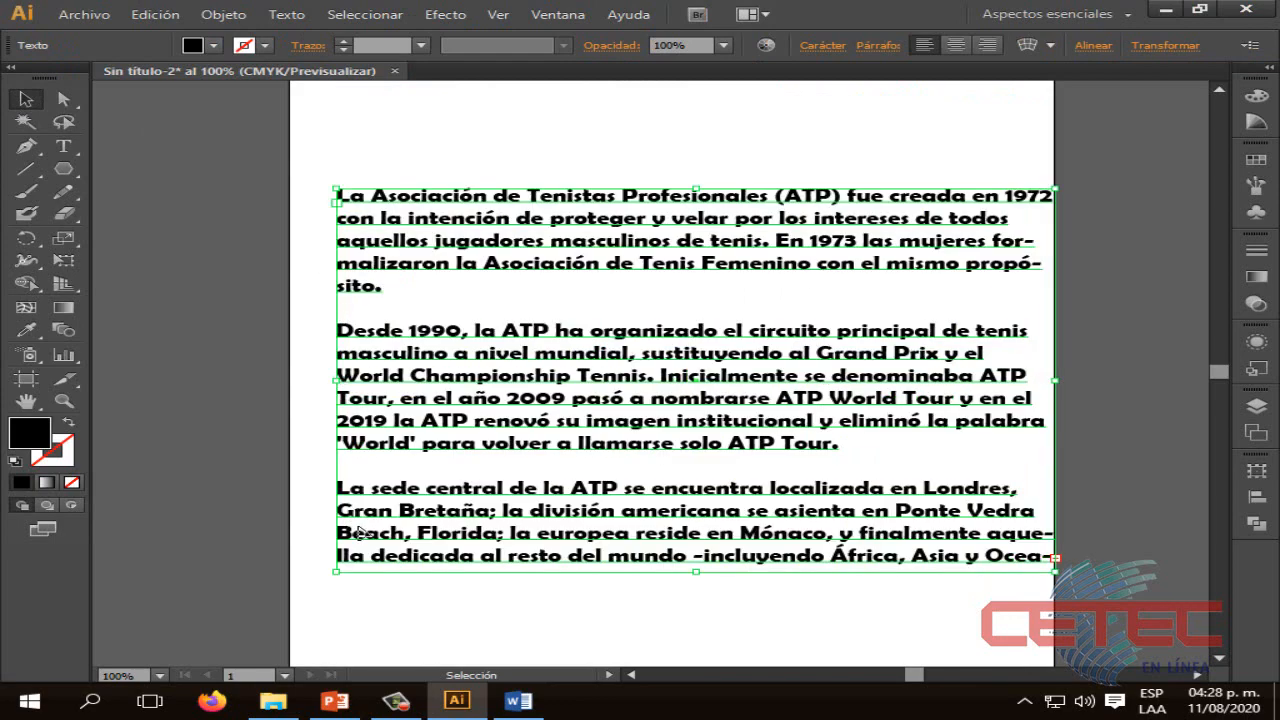
drag(1040, 575, 1018, 645)
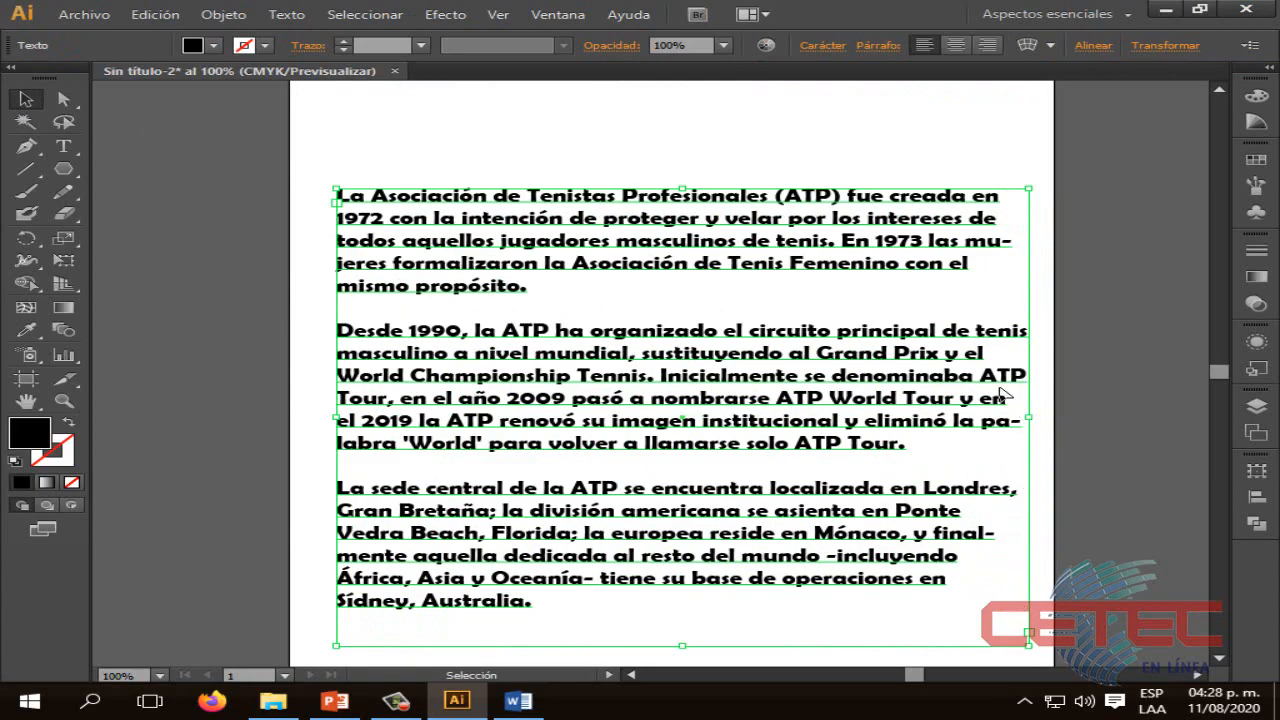
drag(760, 264, 762, 193)
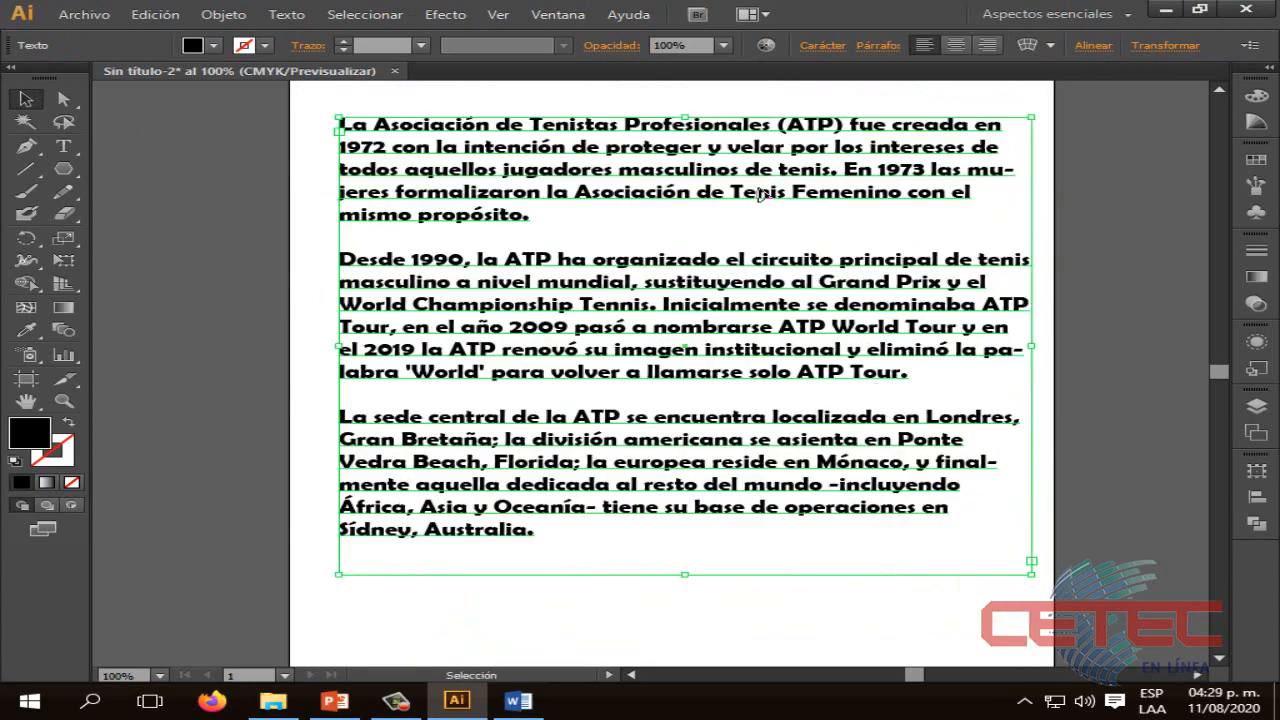
drag(697, 580, 686, 551)
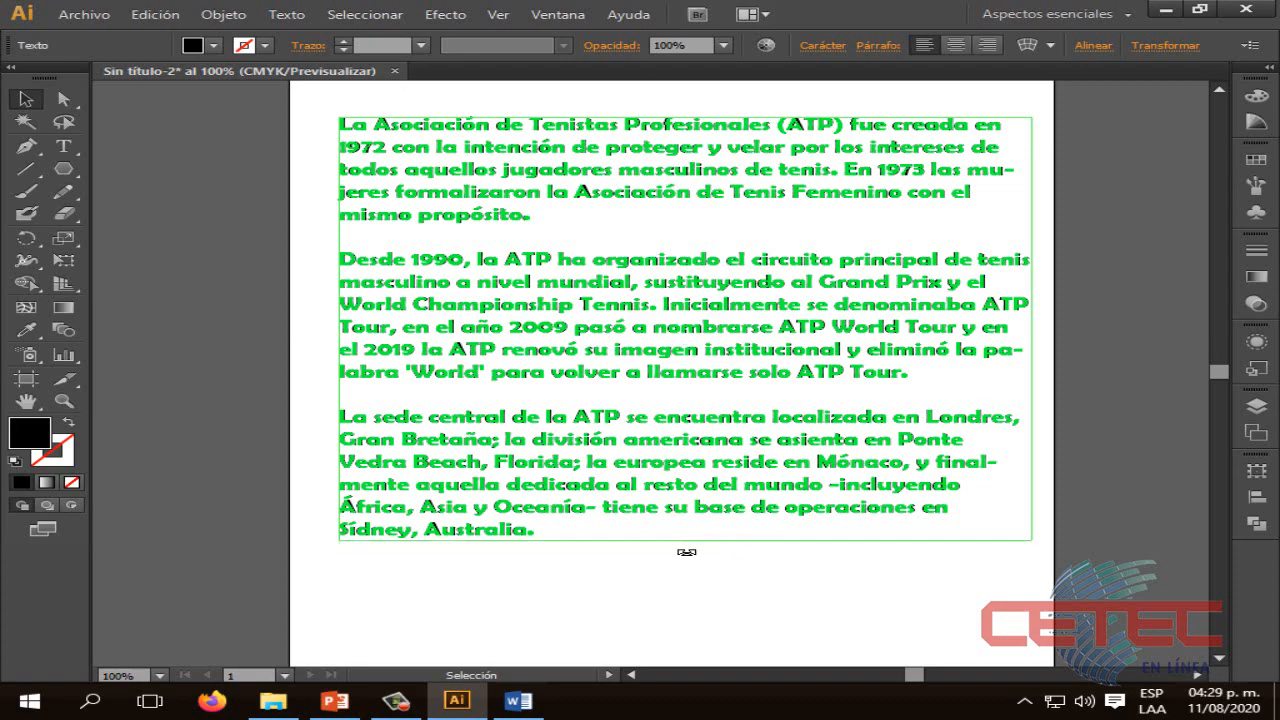
click(730, 580)
click(1020, 347)
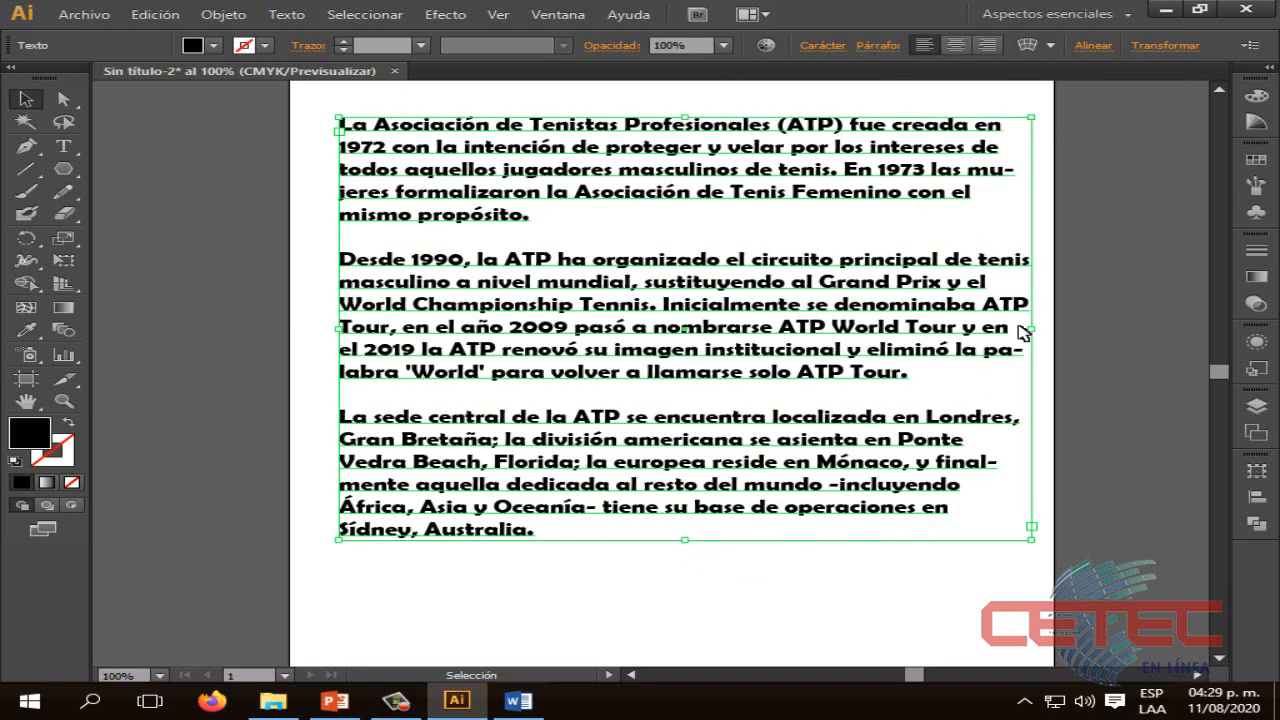
Narrow the text frame, lengthen it to hold all the text, centre it across the artboard and deselect it
drag(1031, 327, 884, 327)
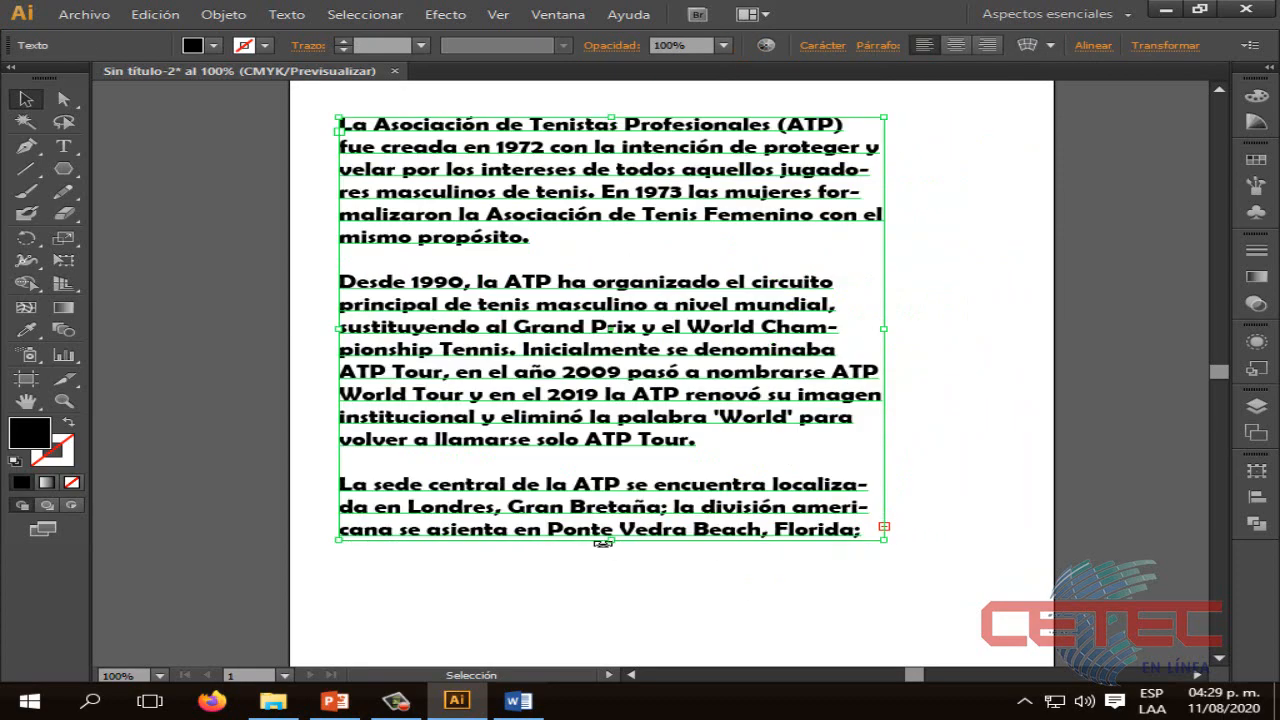
drag(610, 552, 613, 643)
drag(688, 397, 750, 391)
click(984, 447)
scroll(984, 447, up, 1)
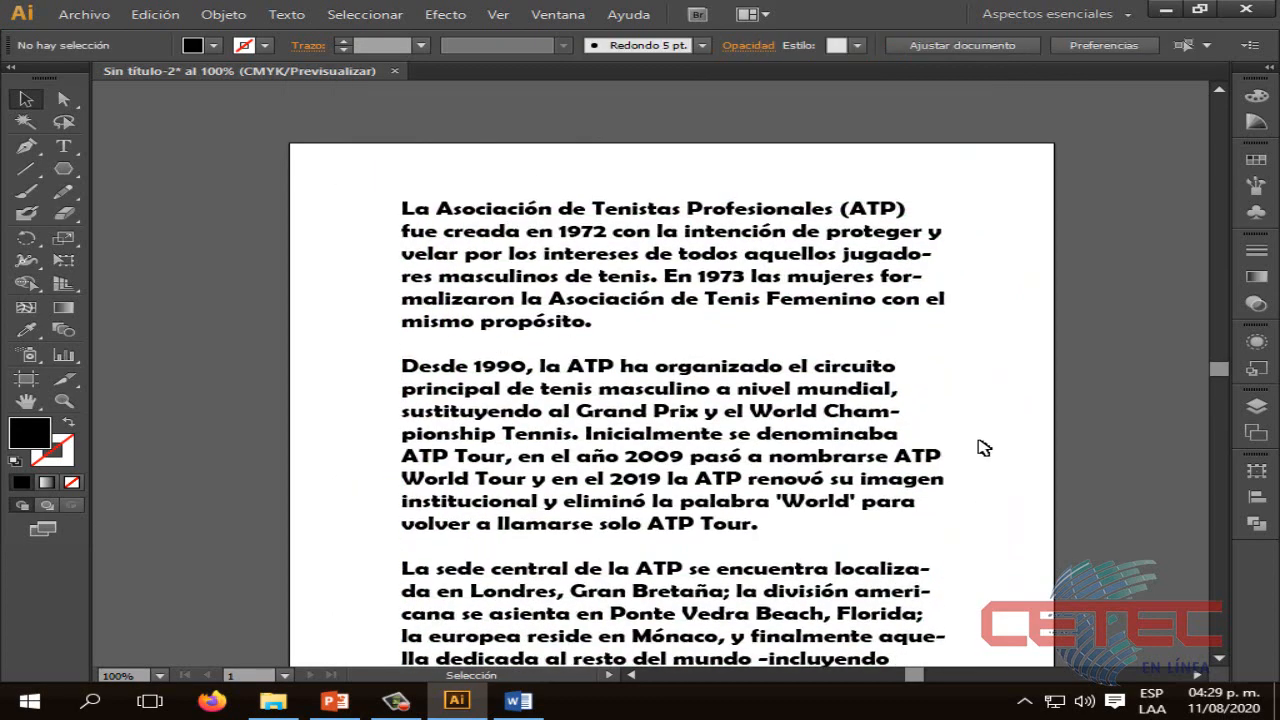
scroll(984, 447, down, 2)
click(810, 333)
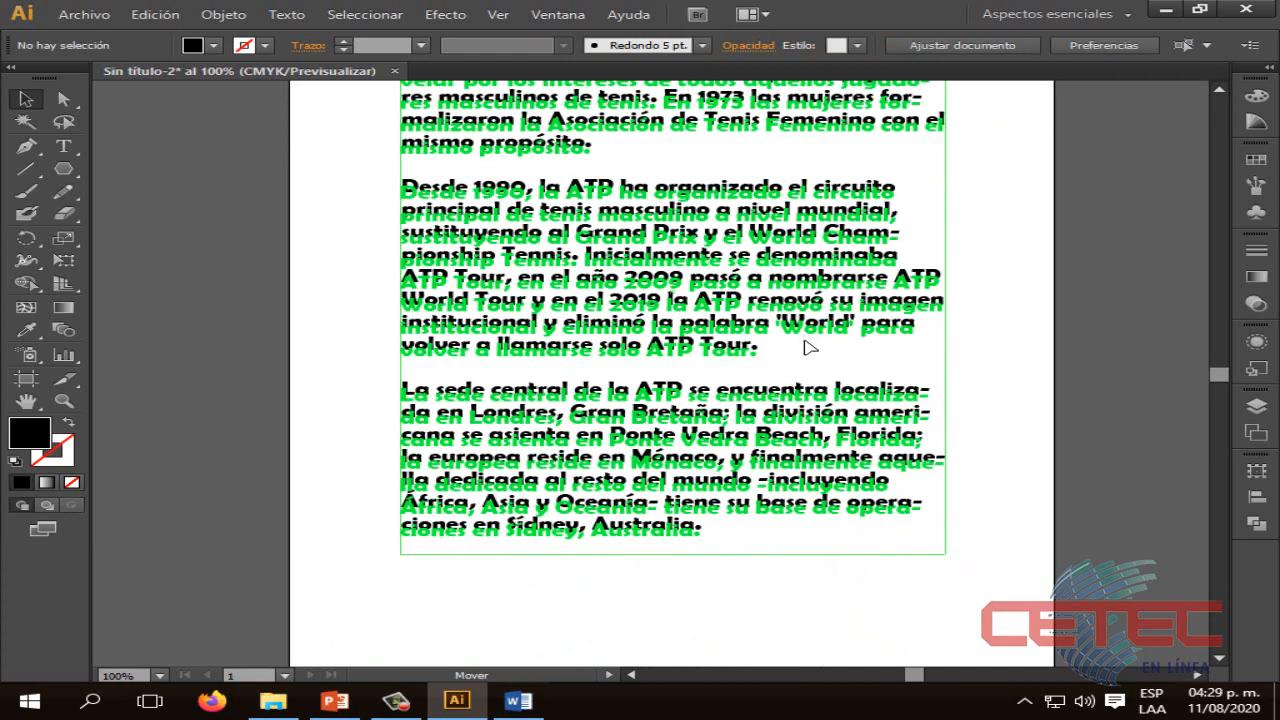
scroll(966, 360, up, 1)
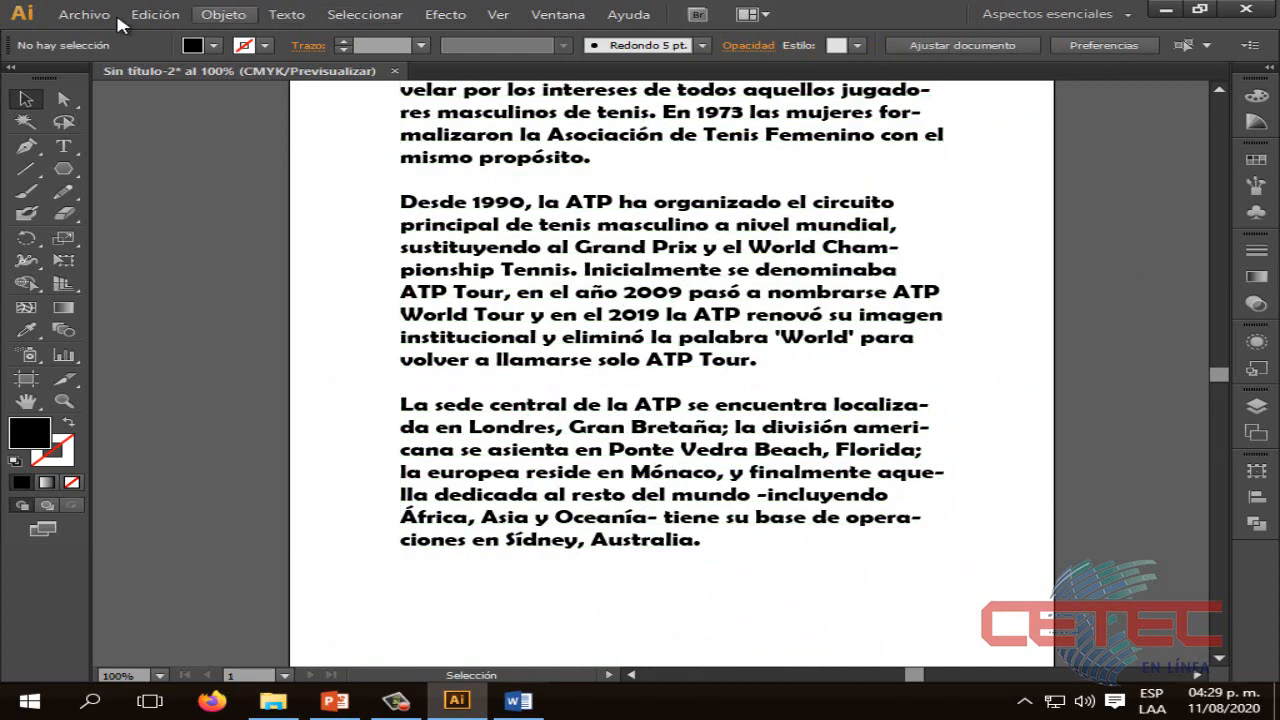
Place the tennis ball picture IMAGEN 2 from the ILLUSTRATOR folder inside MATERIAL in Descargas as a linked image
click(84, 14)
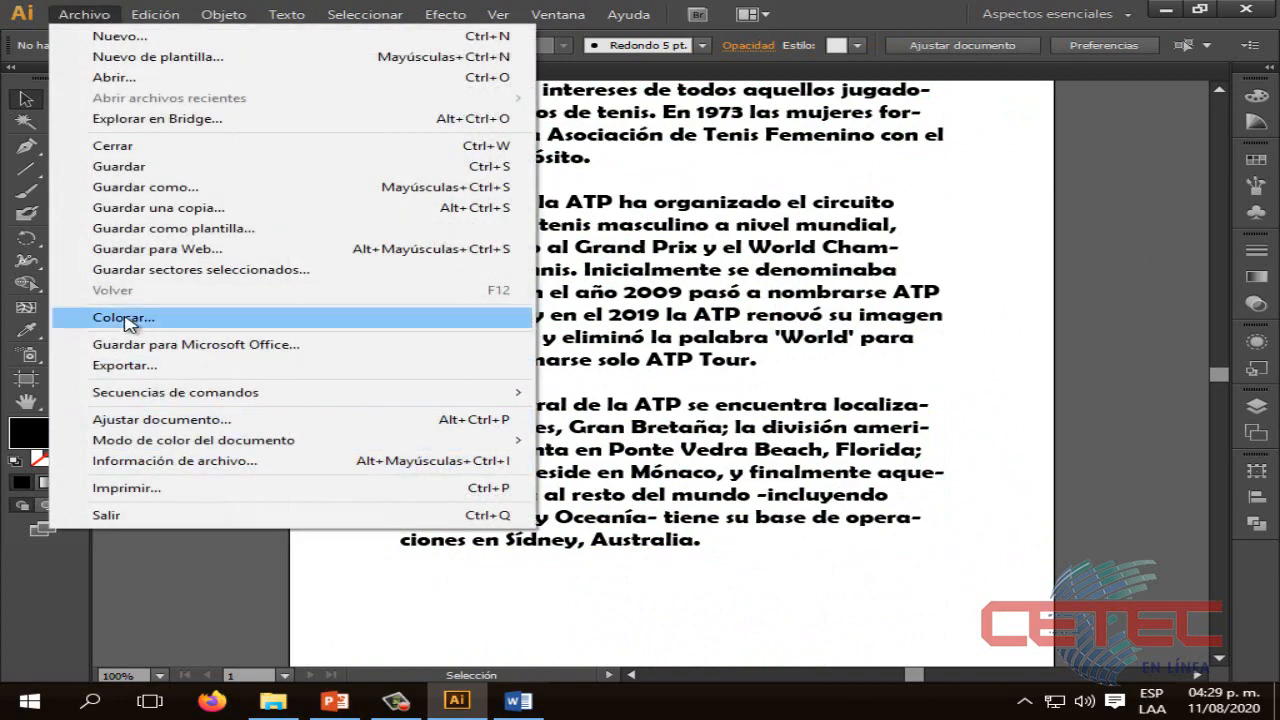
click(126, 318)
click(150, 155)
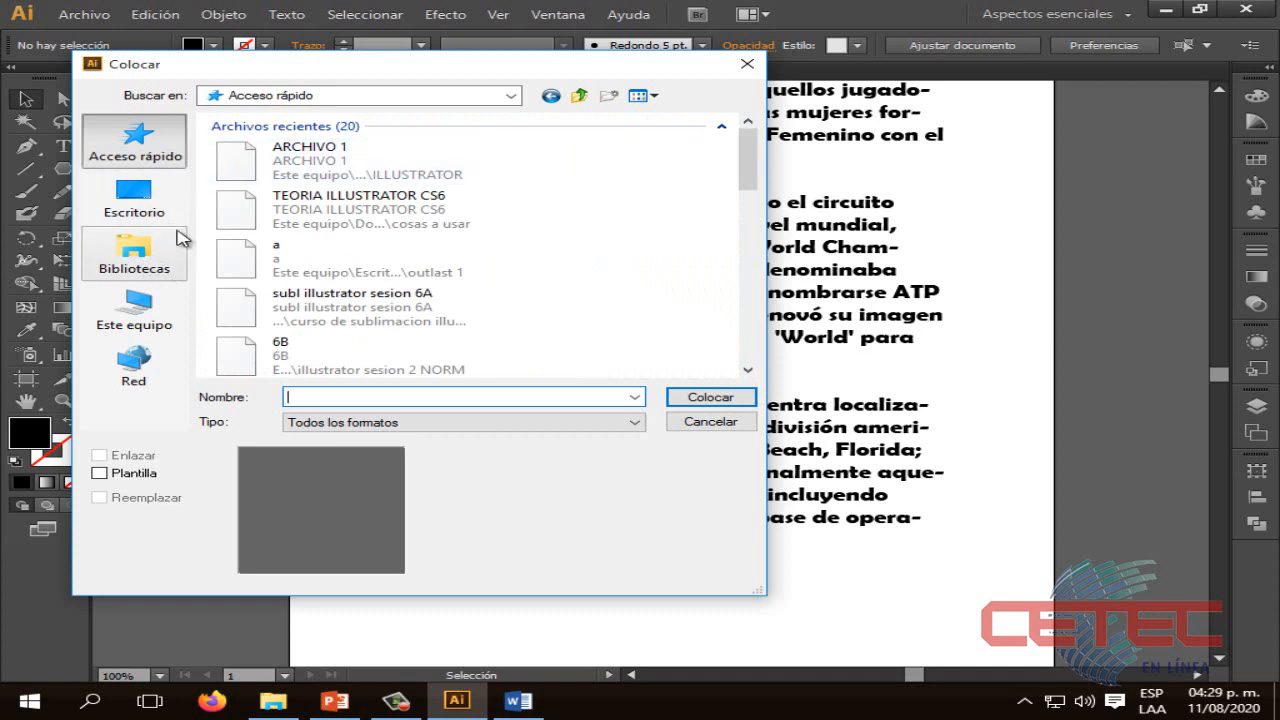
click(511, 95)
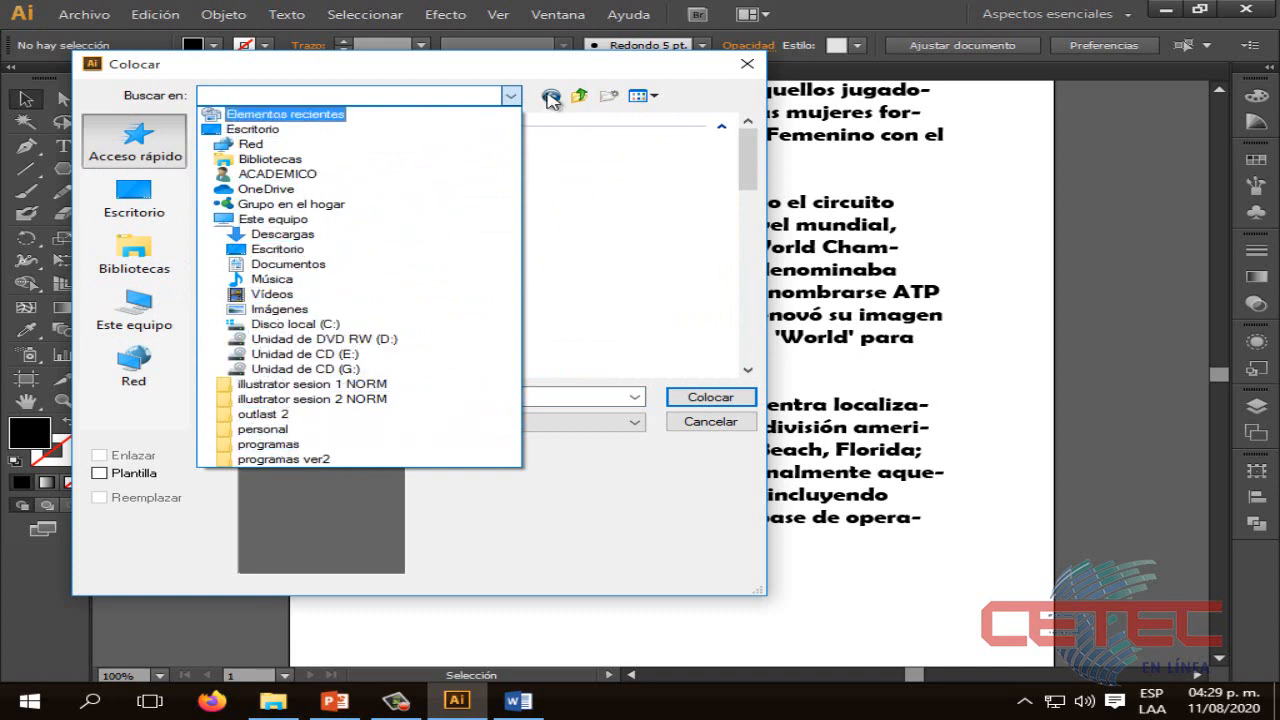
click(515, 96)
click(135, 310)
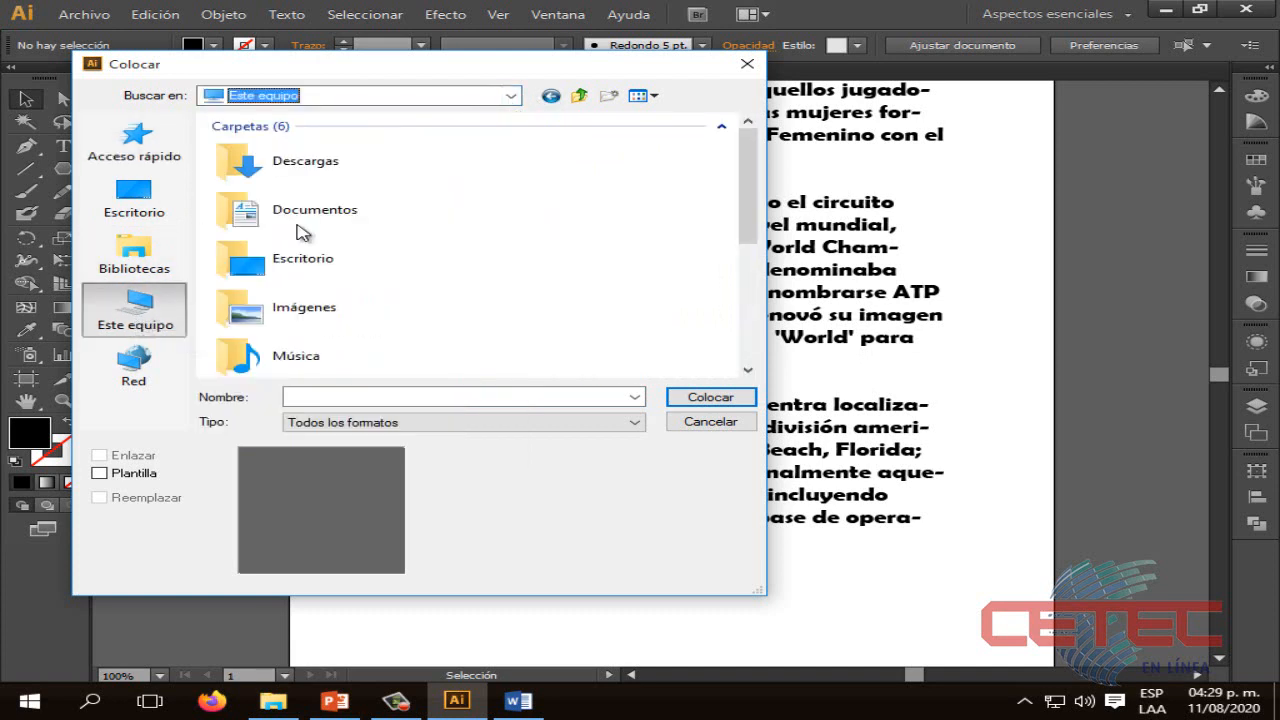
double_click(305, 162)
double_click(368, 175)
double_click(398, 190)
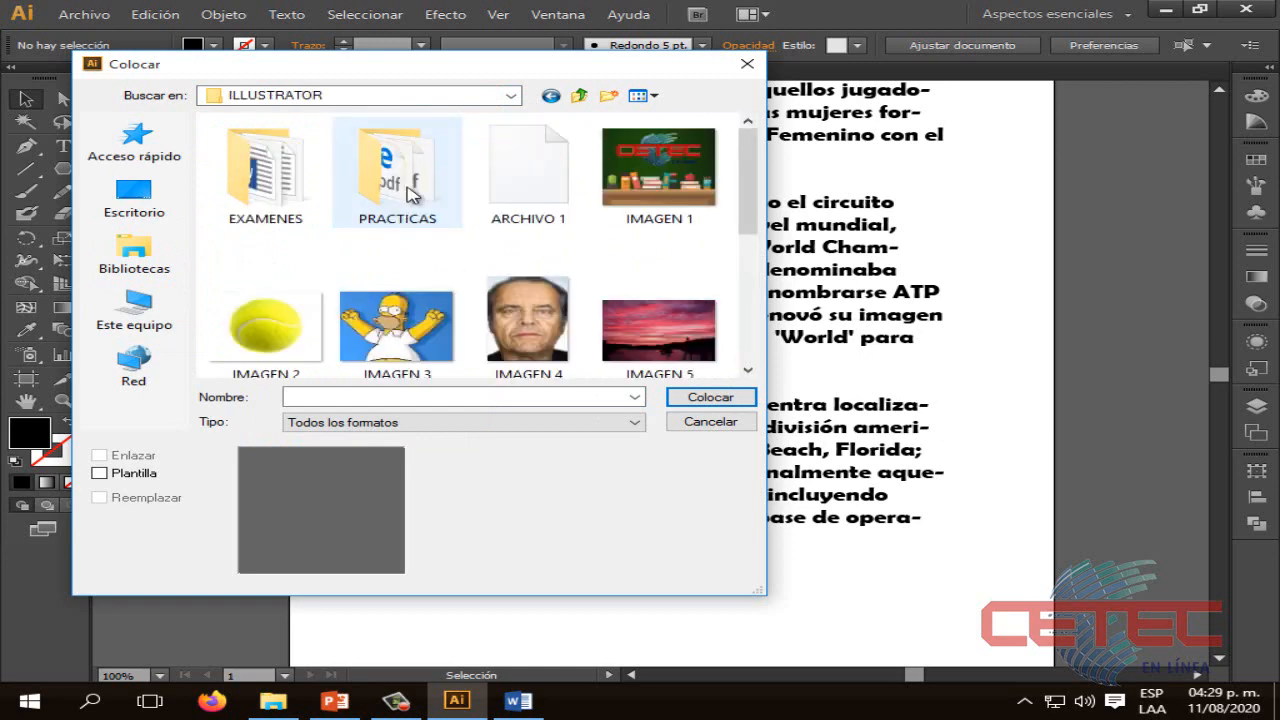
click(236, 352)
click(740, 400)
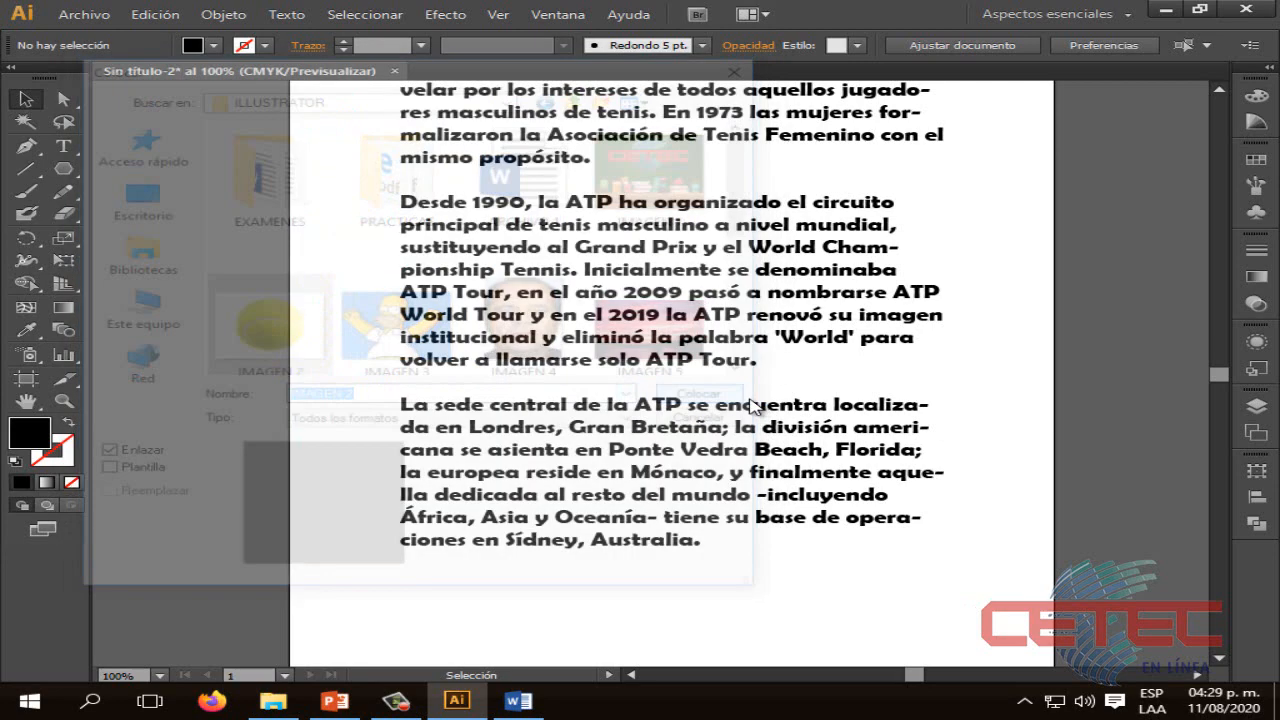
Move the tennis ball picture off the artboard onto the empty canvas beside it and deselect it
drag(661, 366, 617, 252)
drag(915, 676, 898, 676)
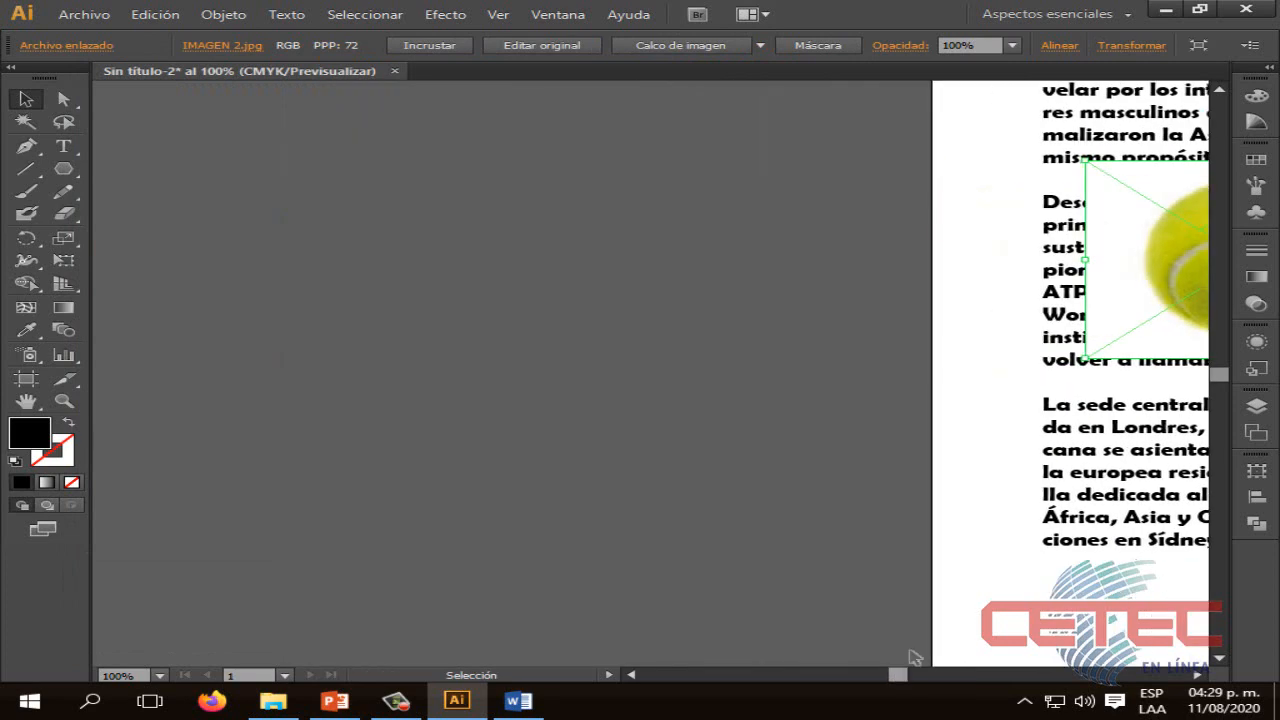
drag(1088, 346, 492, 355)
click(521, 579)
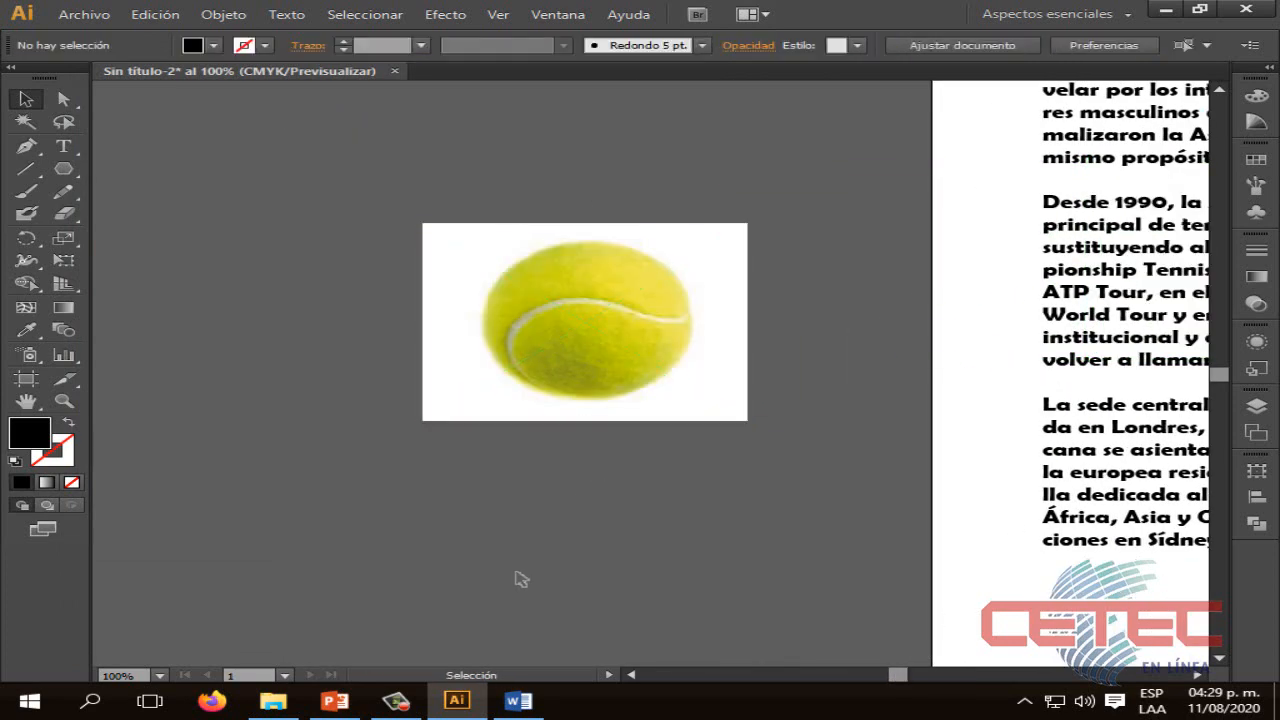
click(587, 356)
click(574, 466)
Draw a black ellipse about the size of the tennis ball and move it over the ball
drag(63, 168, 120, 214)
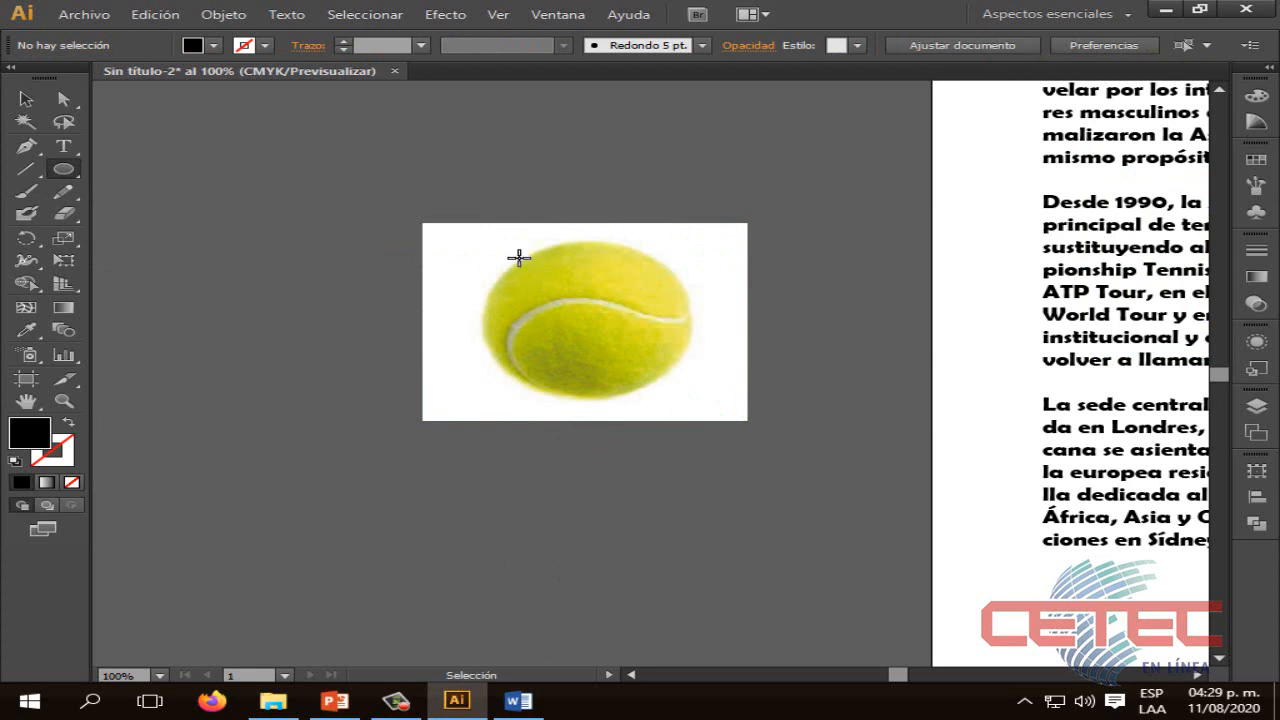
drag(557, 286, 720, 410)
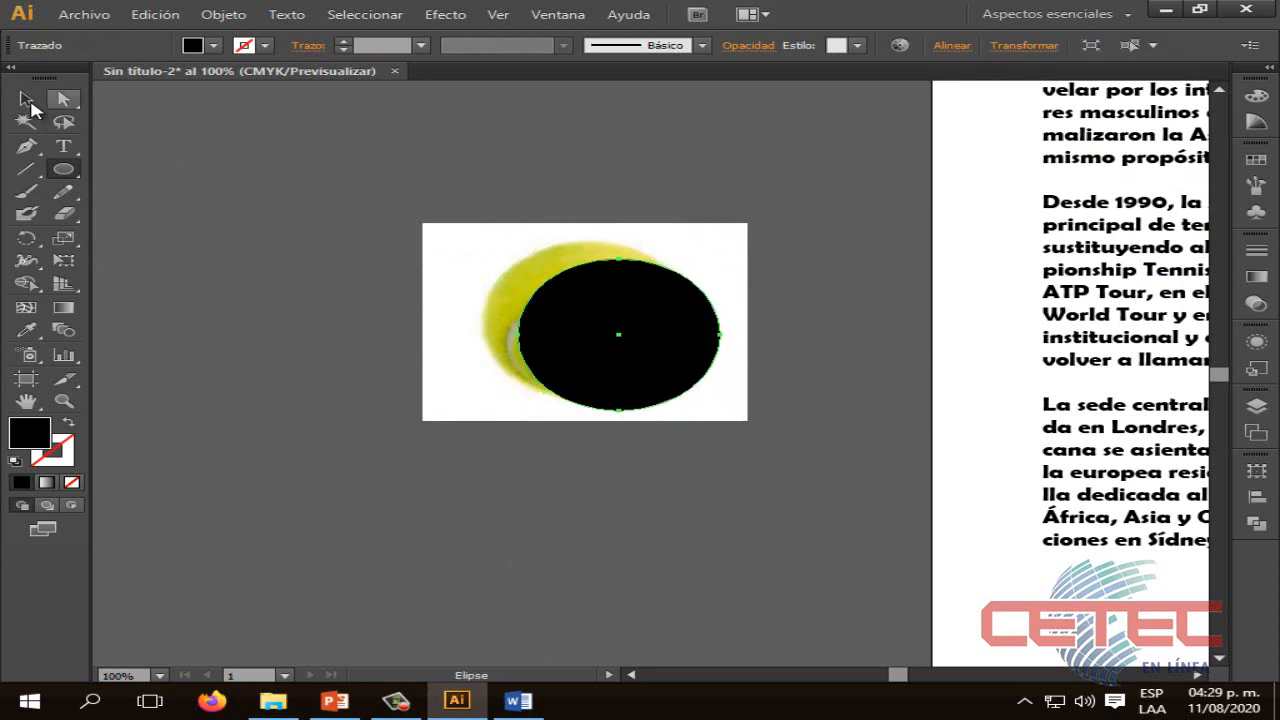
click(26, 99)
drag(626, 326, 592, 306)
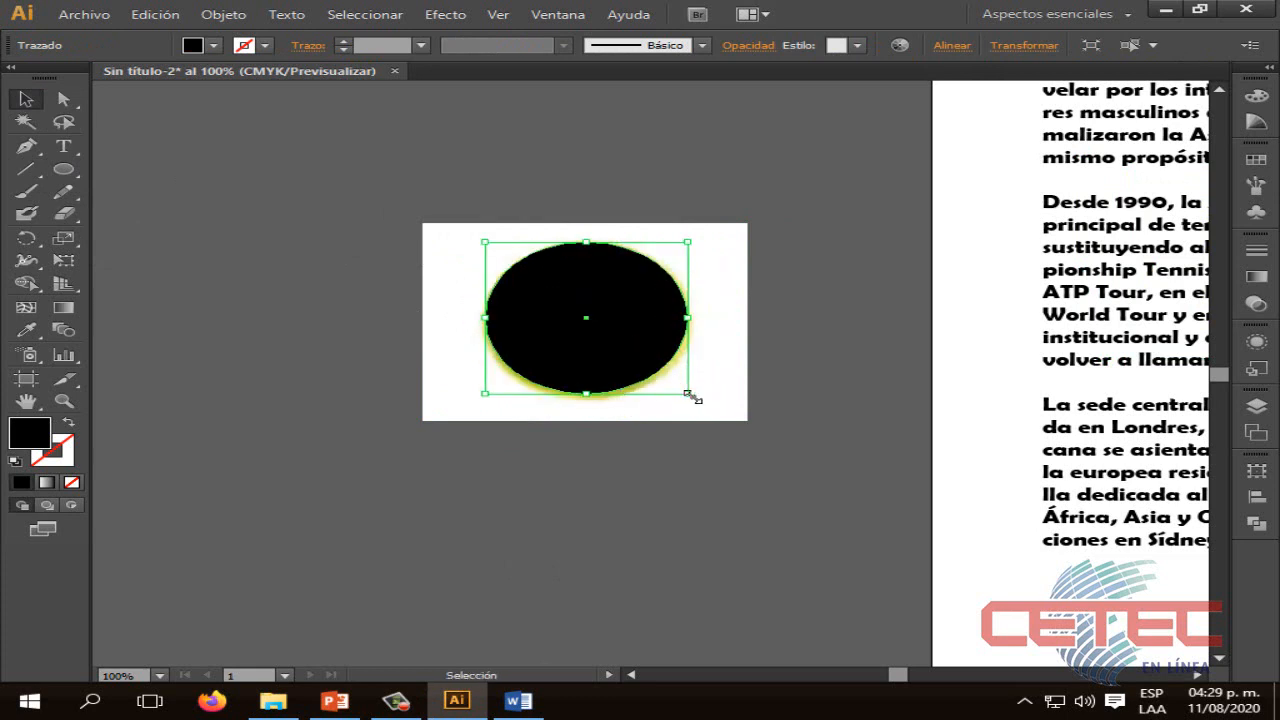
Resize the black ellipse to match the tennis ball's outline and deselect it
drag(692, 397, 693, 403)
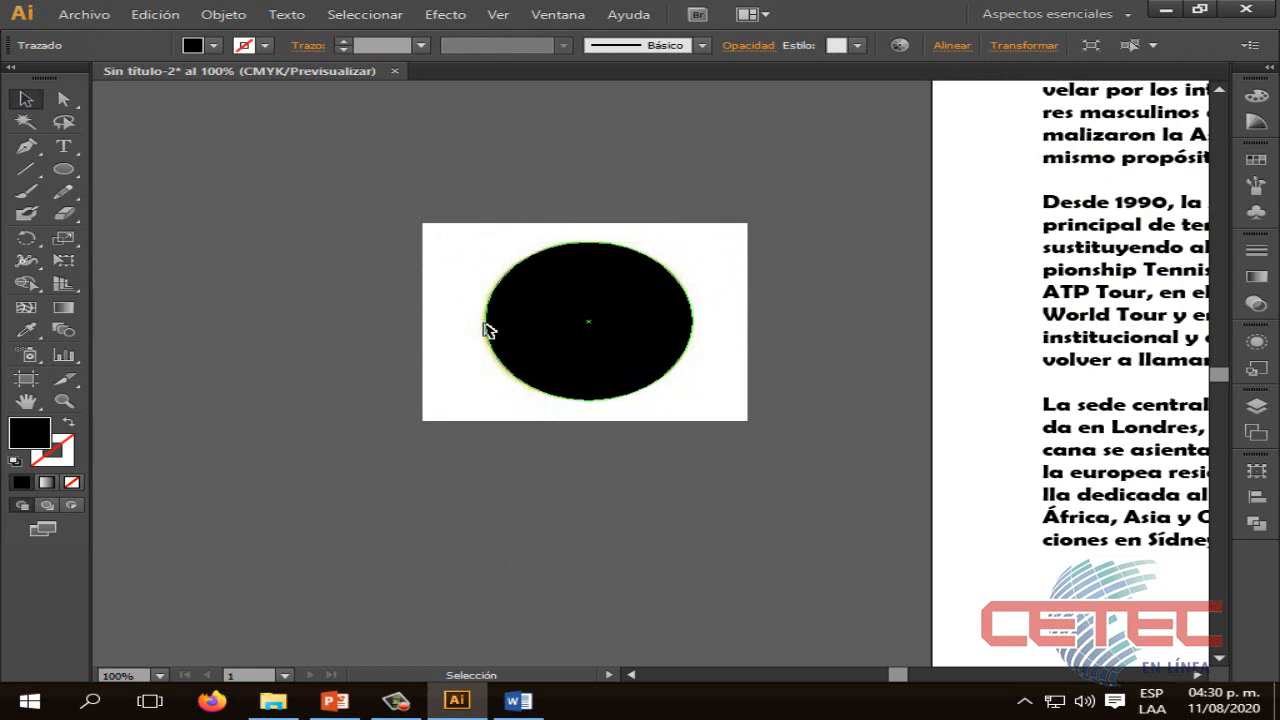
click(785, 367)
click(585, 340)
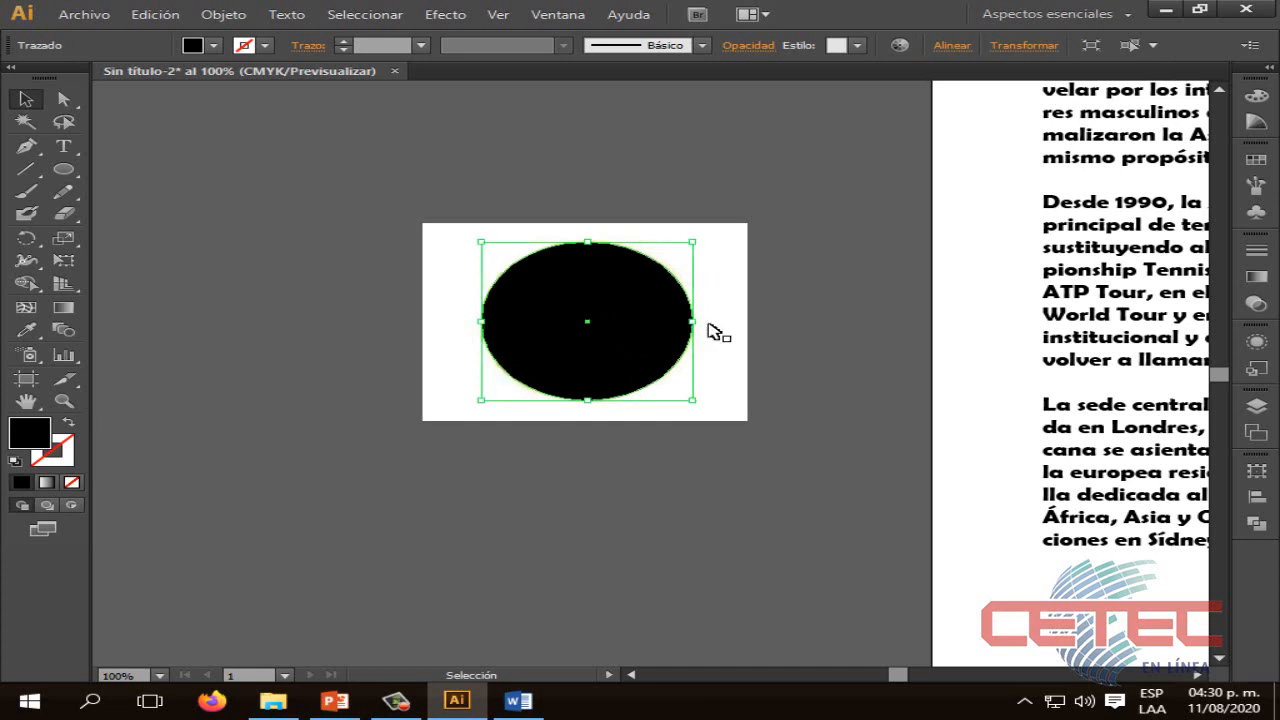
click(795, 341)
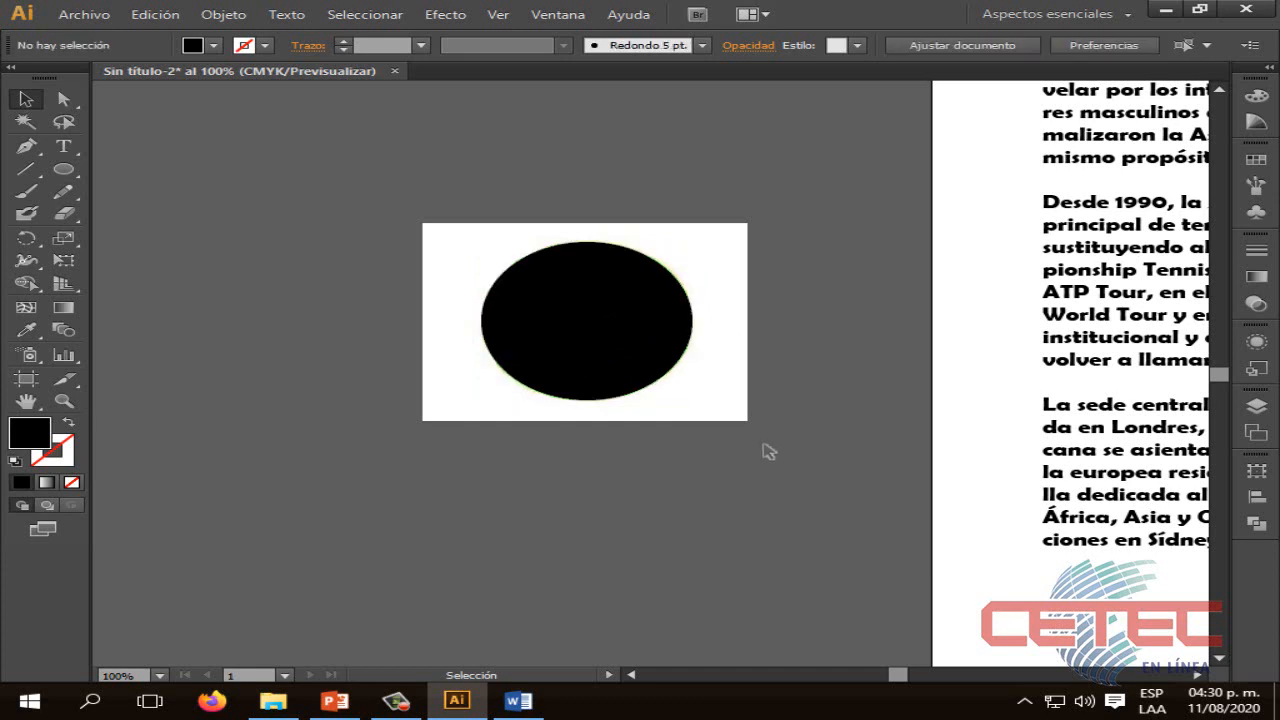
drag(816, 466, 291, 179)
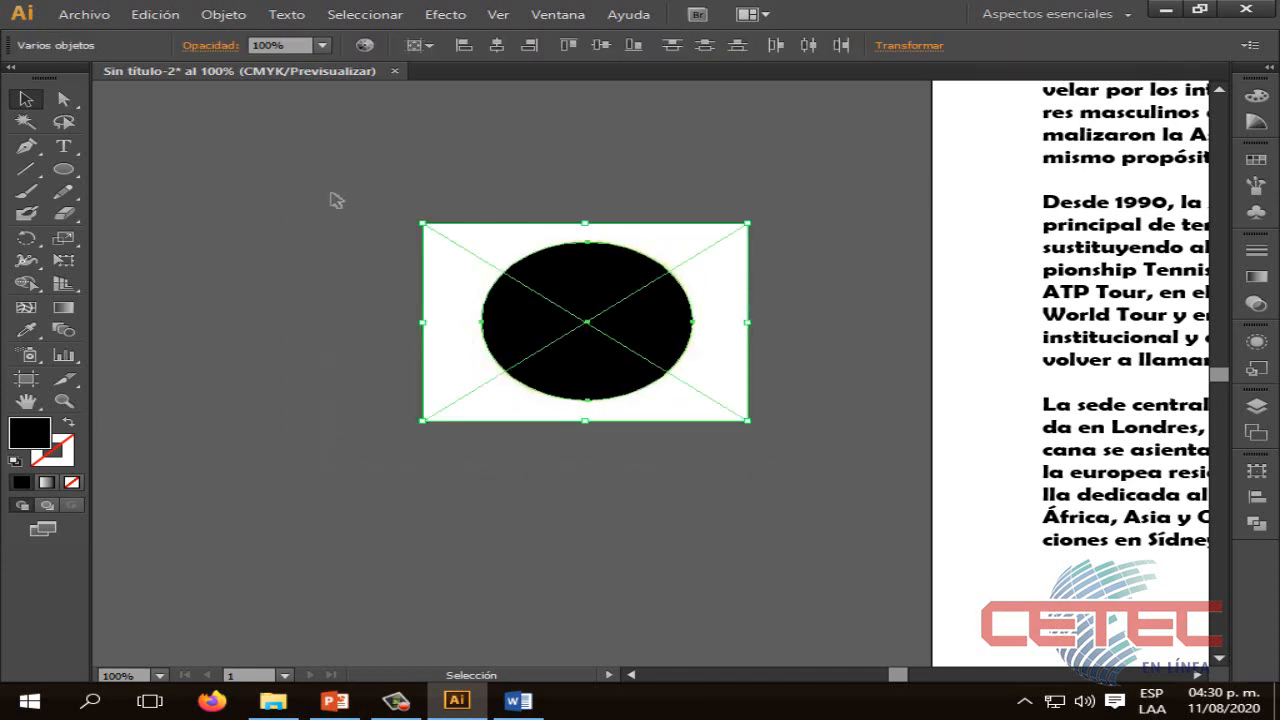
click(155, 15)
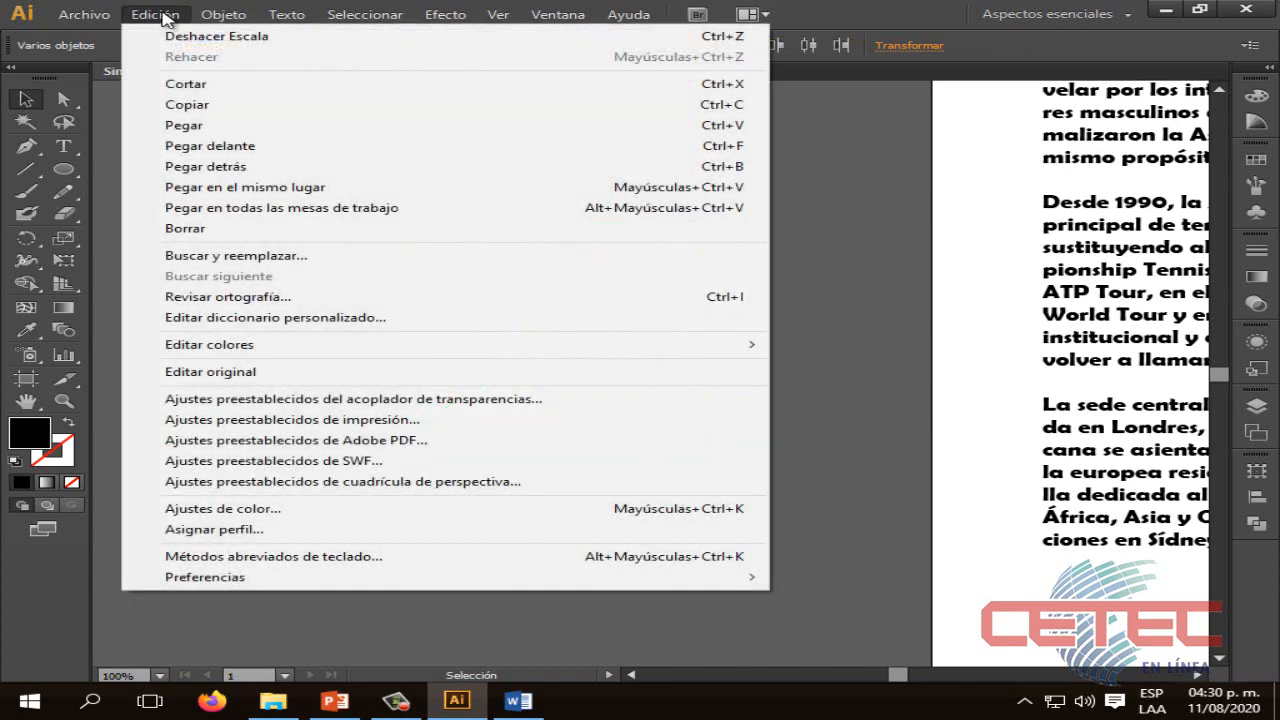
click(160, 15)
click(223, 14)
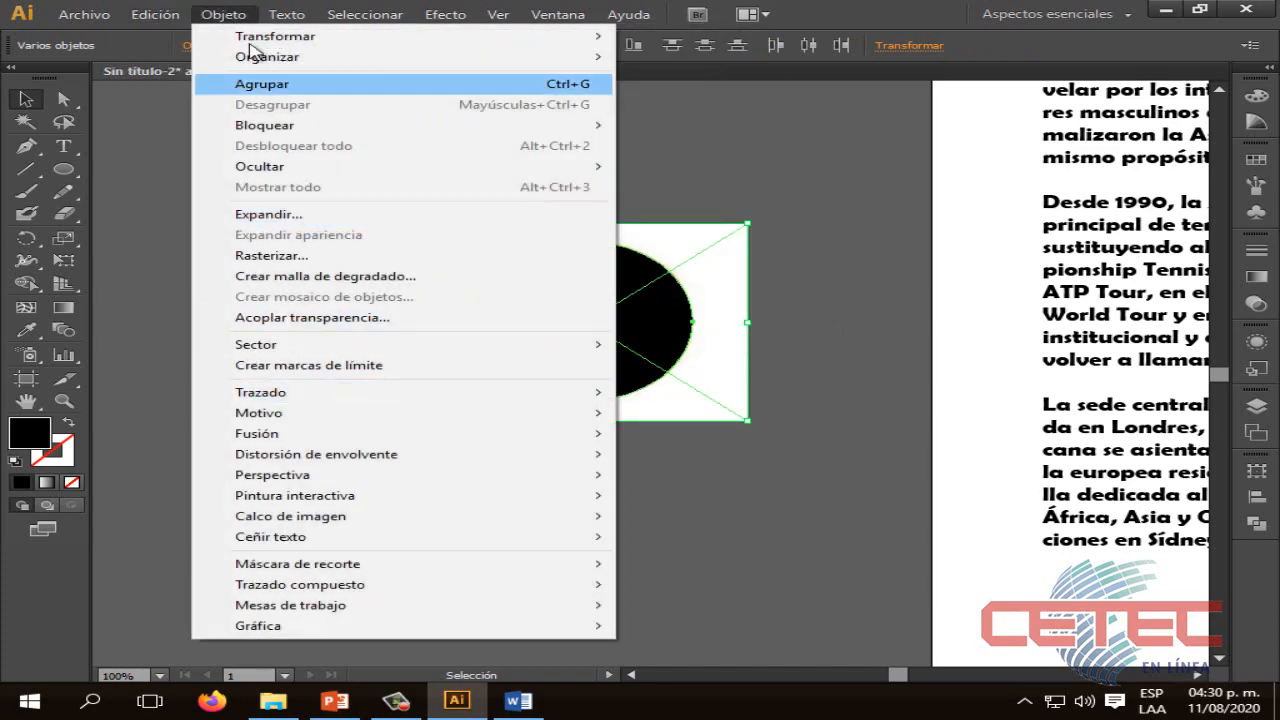
click(180, 330)
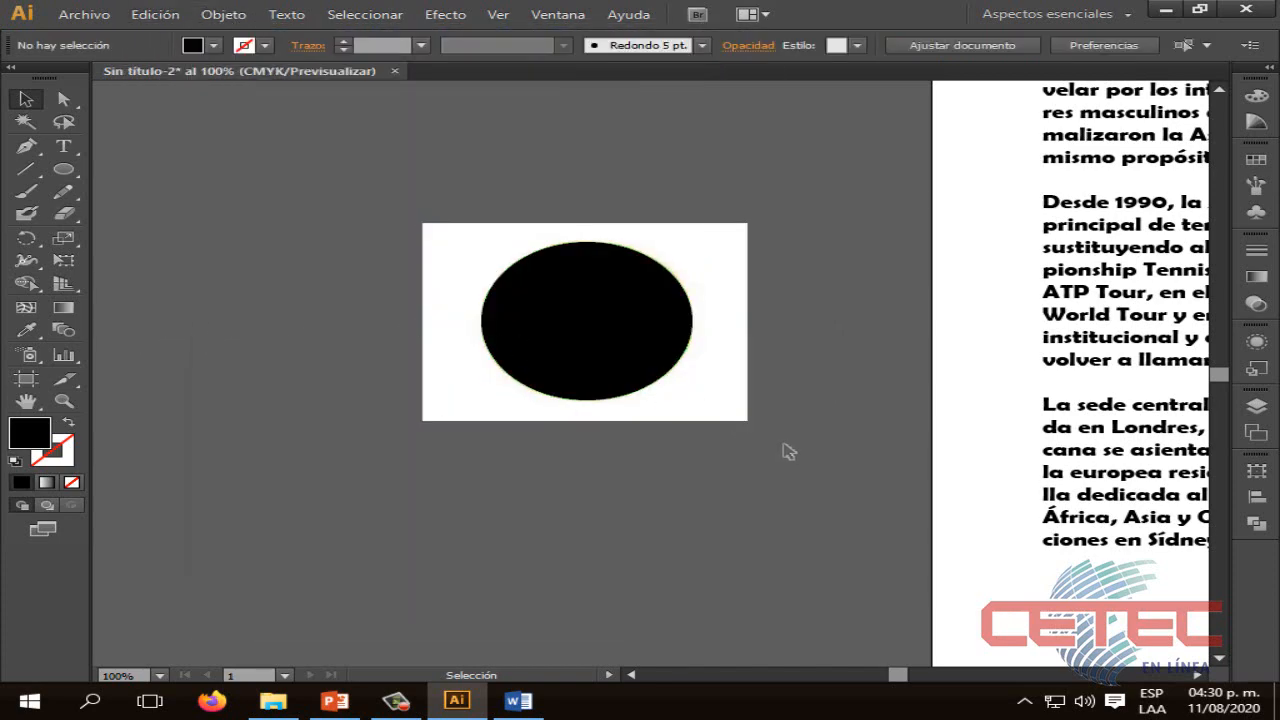
Select the tennis ball picture with the black ellipse and create a clipping mask that trims the picture to the ellipse
key(ctrl+a)
click(226, 15)
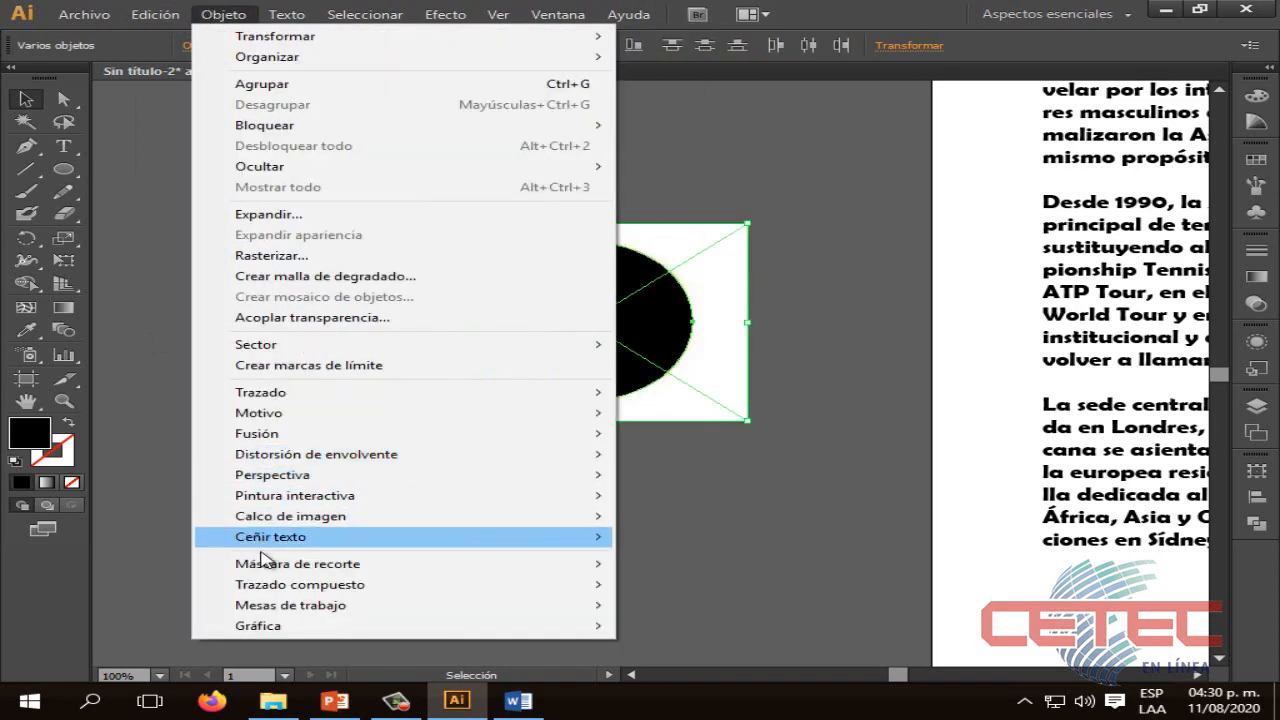
mouse_move(288, 571)
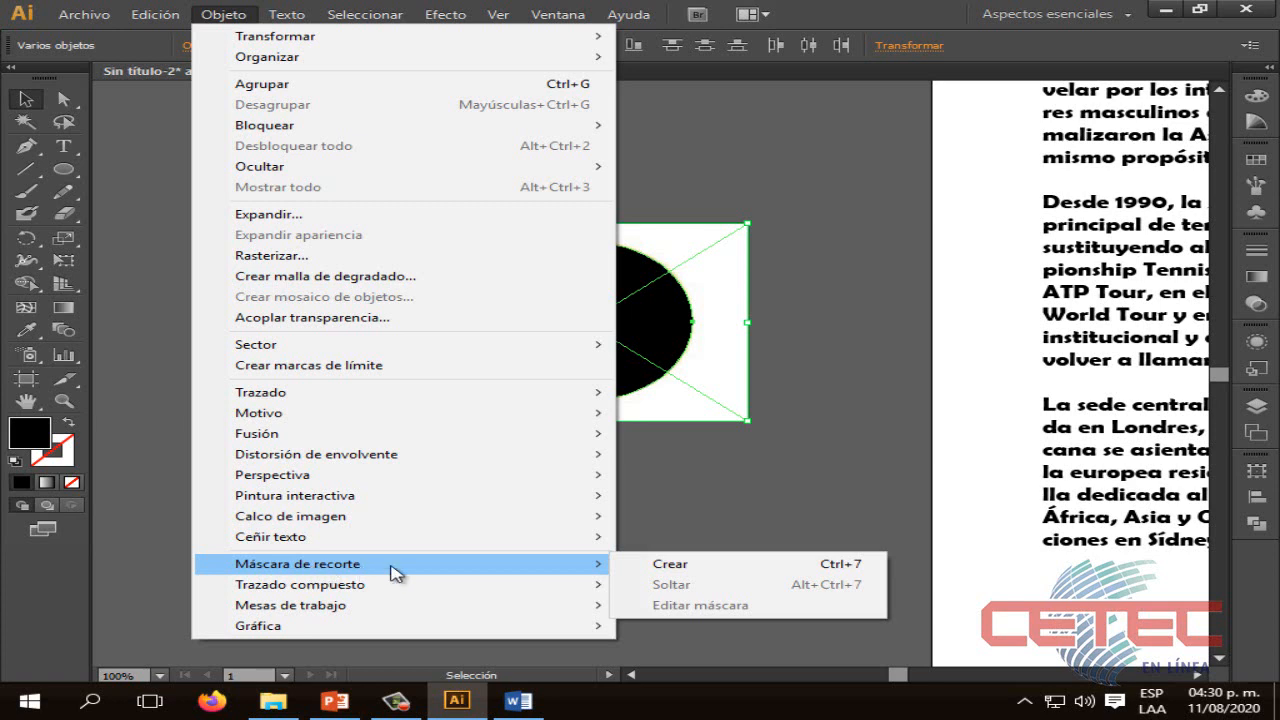
click(668, 566)
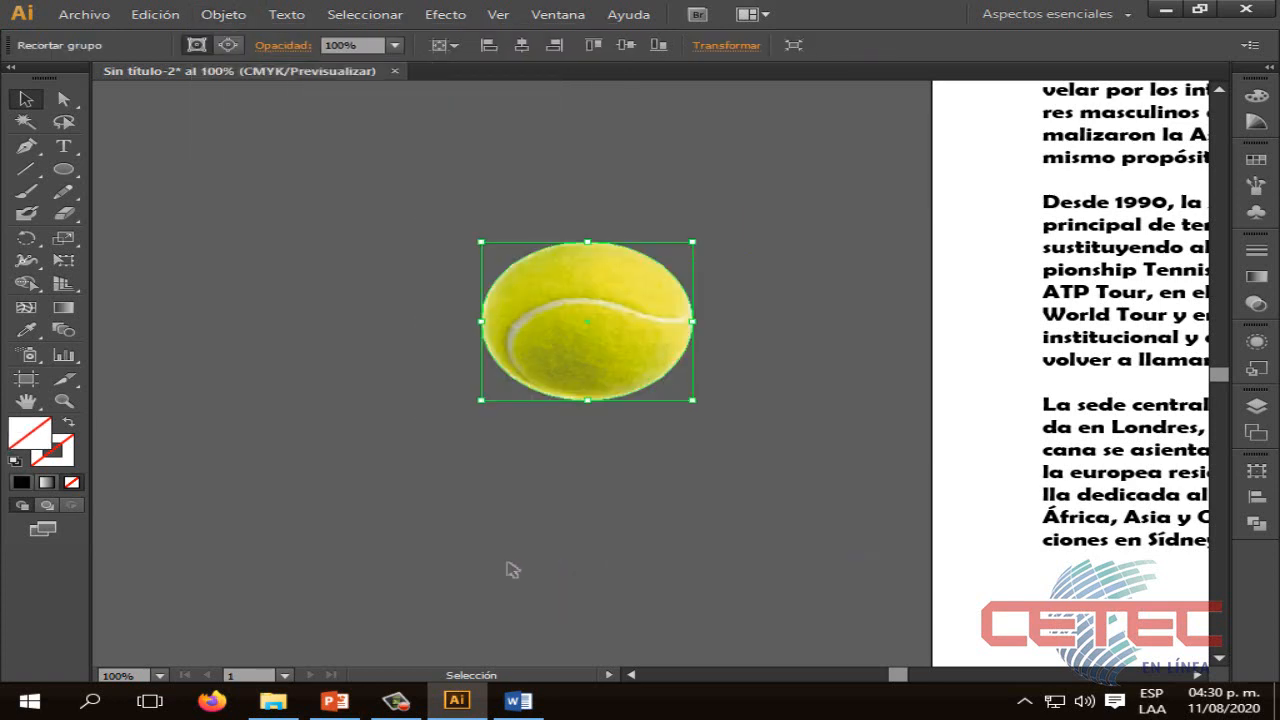
Scale the clipped tennis ball down to about half its size and move it close to the artboard's left edge
drag(678, 387, 868, 381)
click(643, 393)
click(594, 321)
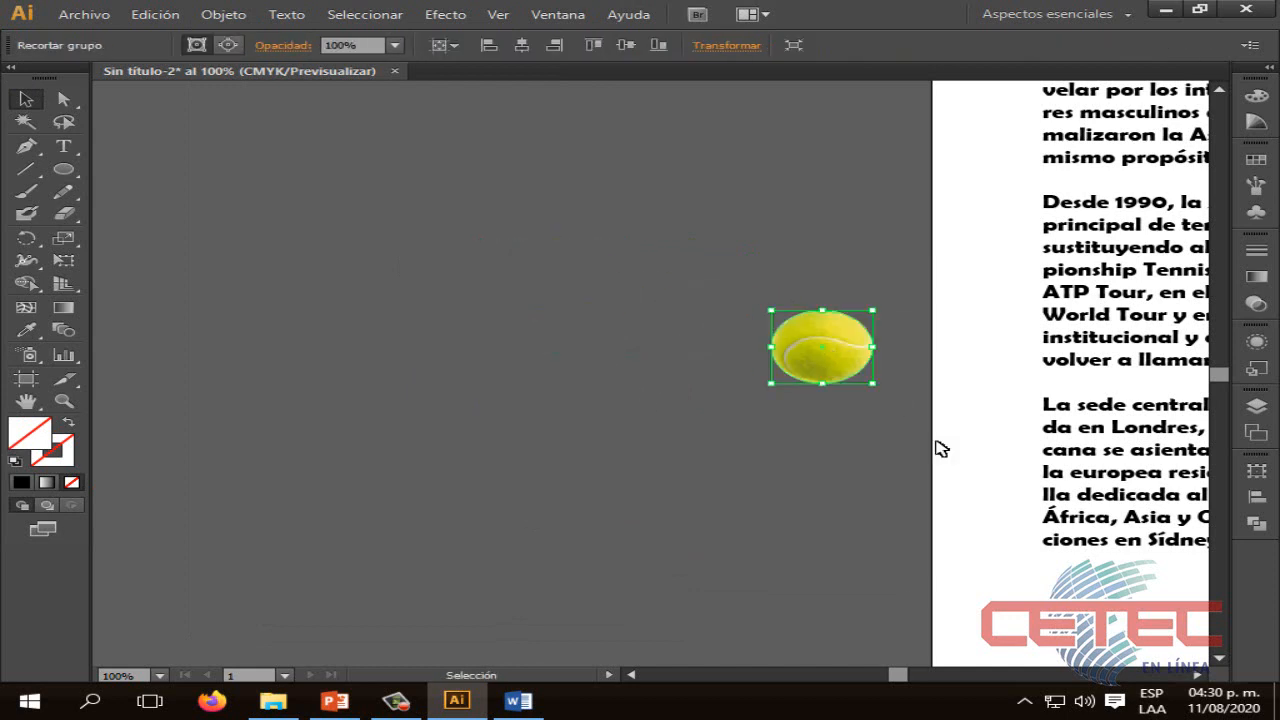
Paste a copy of the tennis ball onto the ATP text and duplicate it until five balls lie across the paragraphs
drag(904, 675, 918, 675)
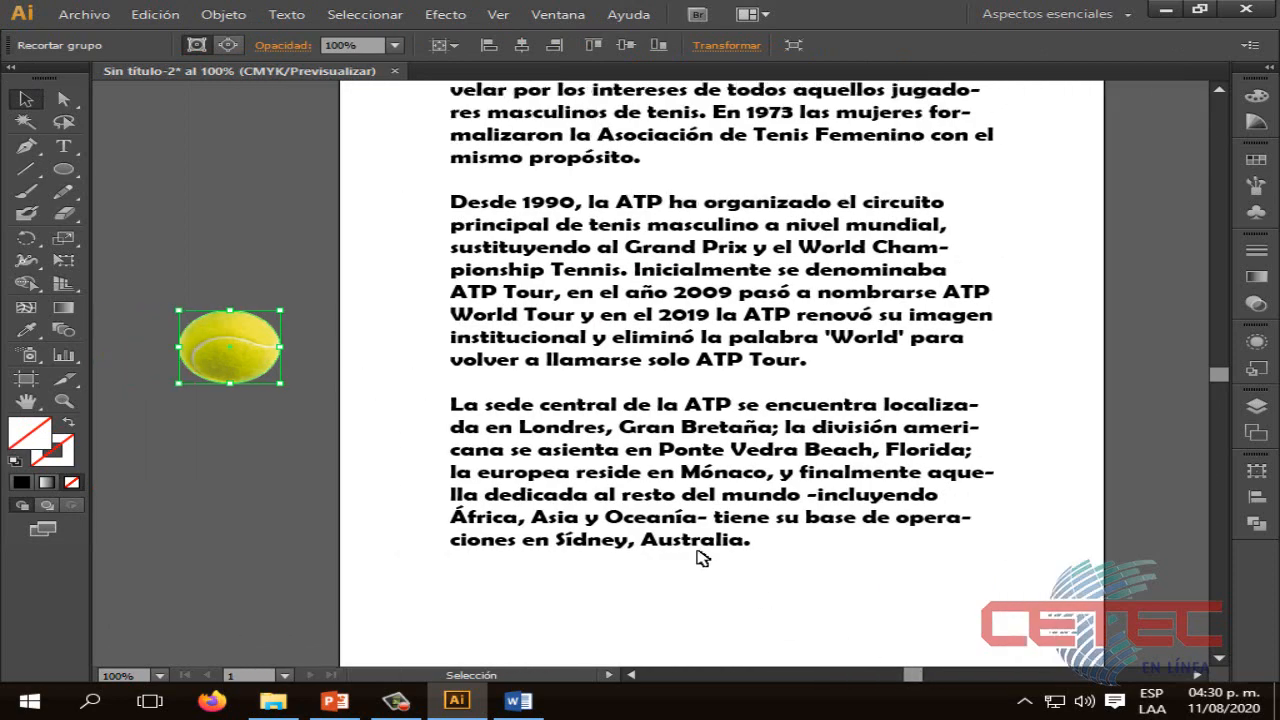
scroll(600, 520, up, 2)
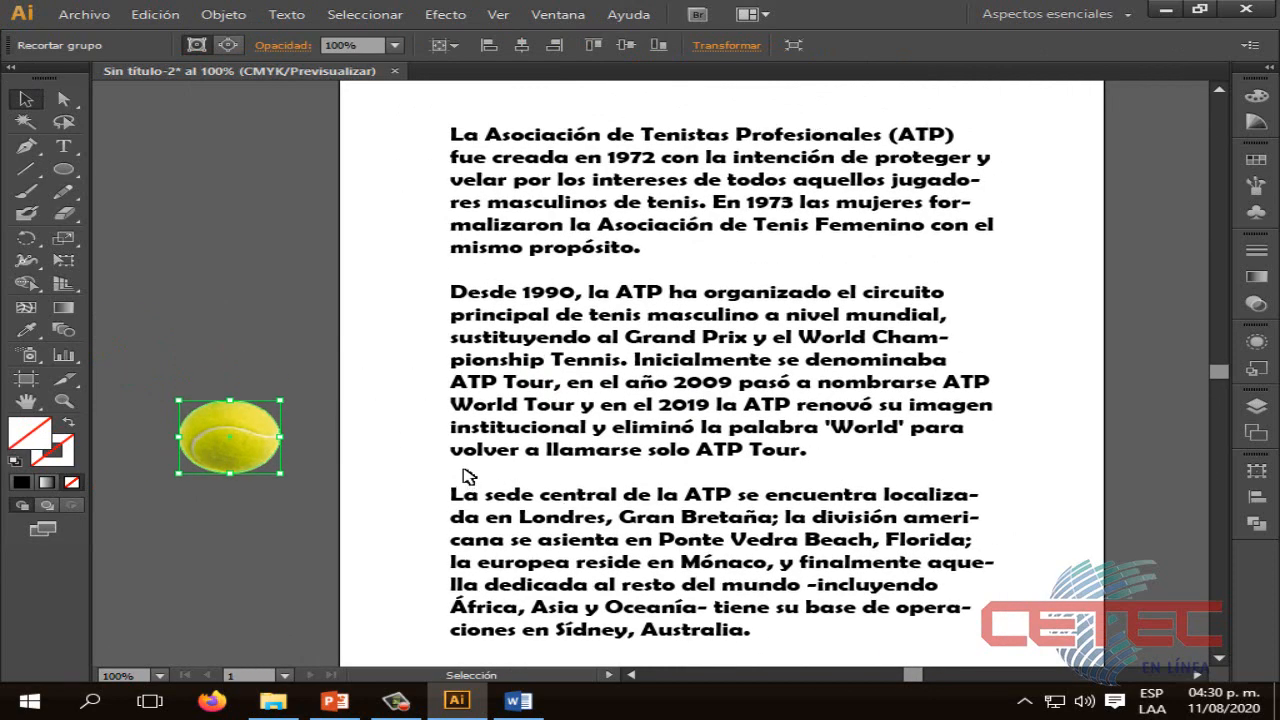
key(a)
key(ctrl+v)
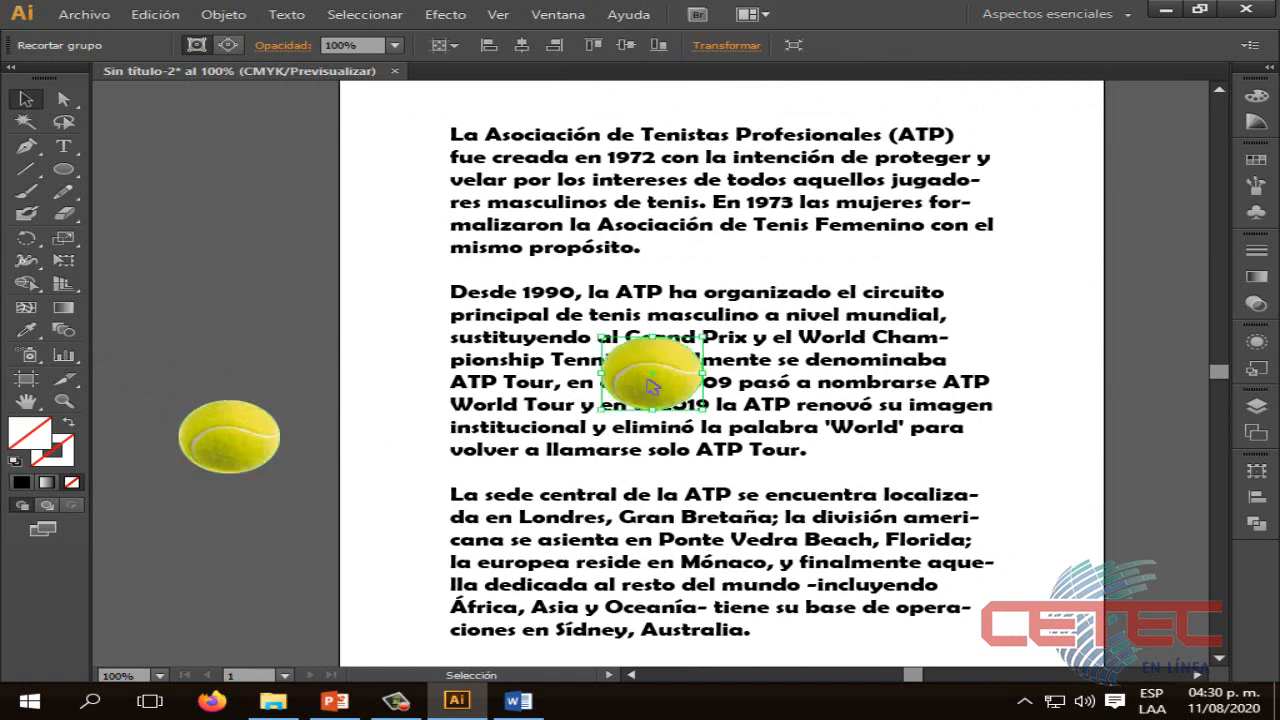
drag(651, 388, 467, 320)
drag(692, 403, 795, 482)
drag(667, 360, 877, 345)
drag(684, 372, 461, 484)
click(1068, 510)
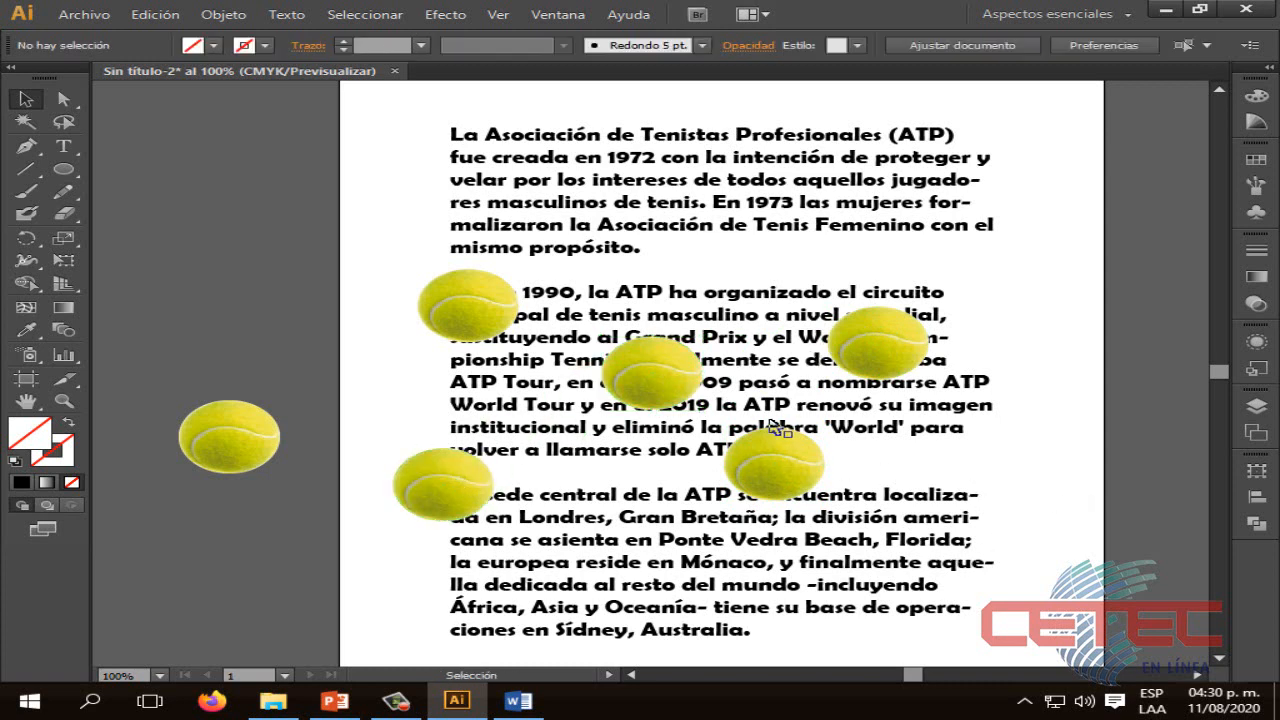
Spread the six tennis balls over the ATP text, including the original, with two on each paragraph
drag(478, 312, 544, 190)
drag(258, 440, 526, 340)
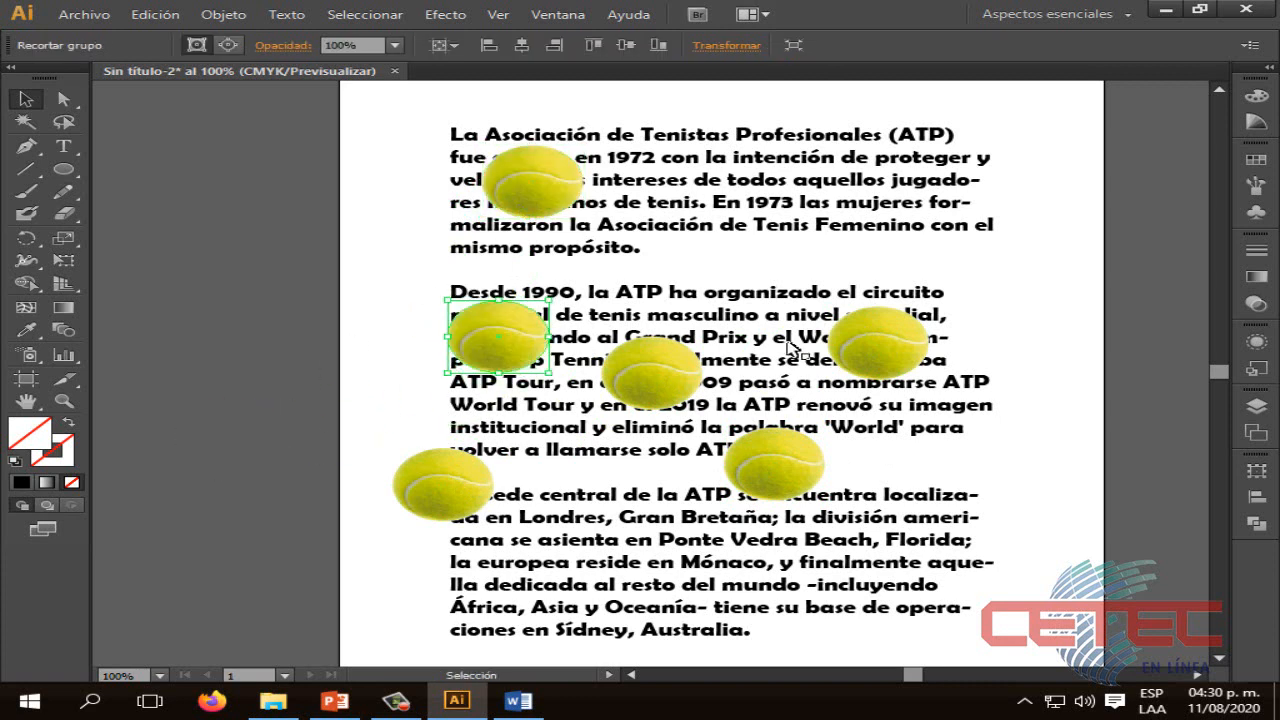
drag(921, 279, 924, 271)
drag(776, 448, 958, 546)
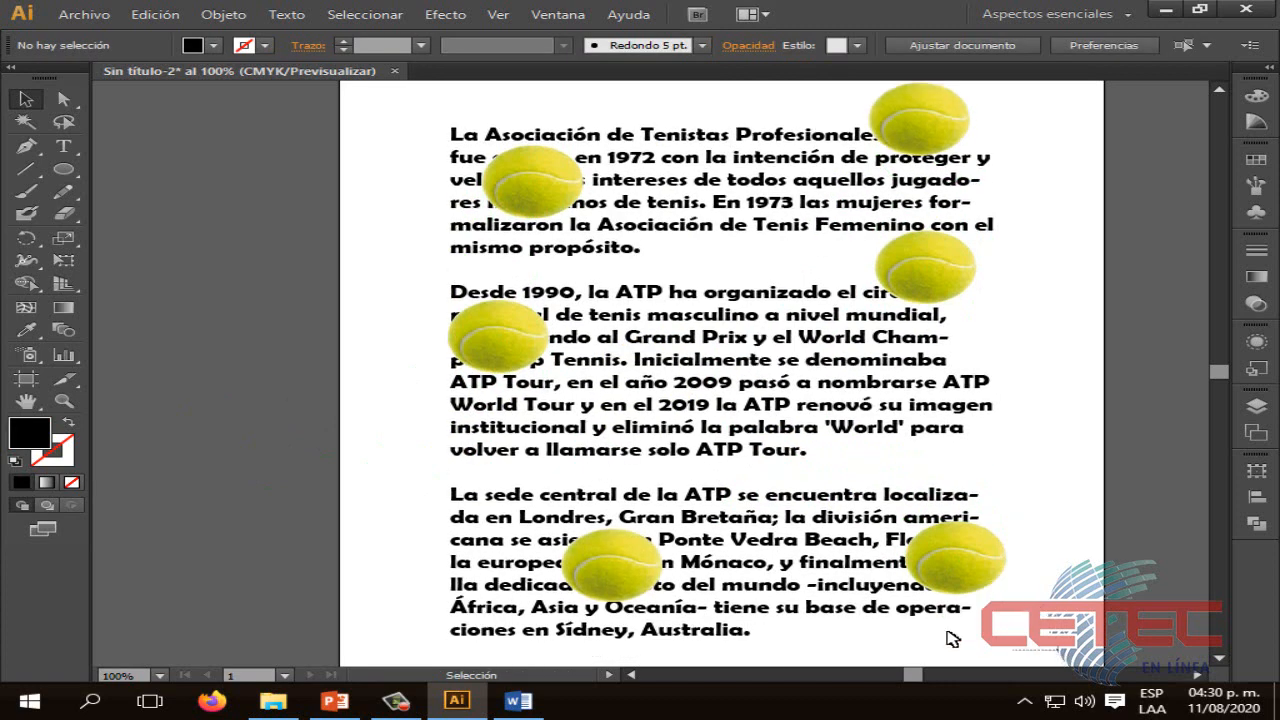
Select the ATP text together with all the tennis balls, create a text wrap around them and deselect everything
scroll(350, 140, up, 3)
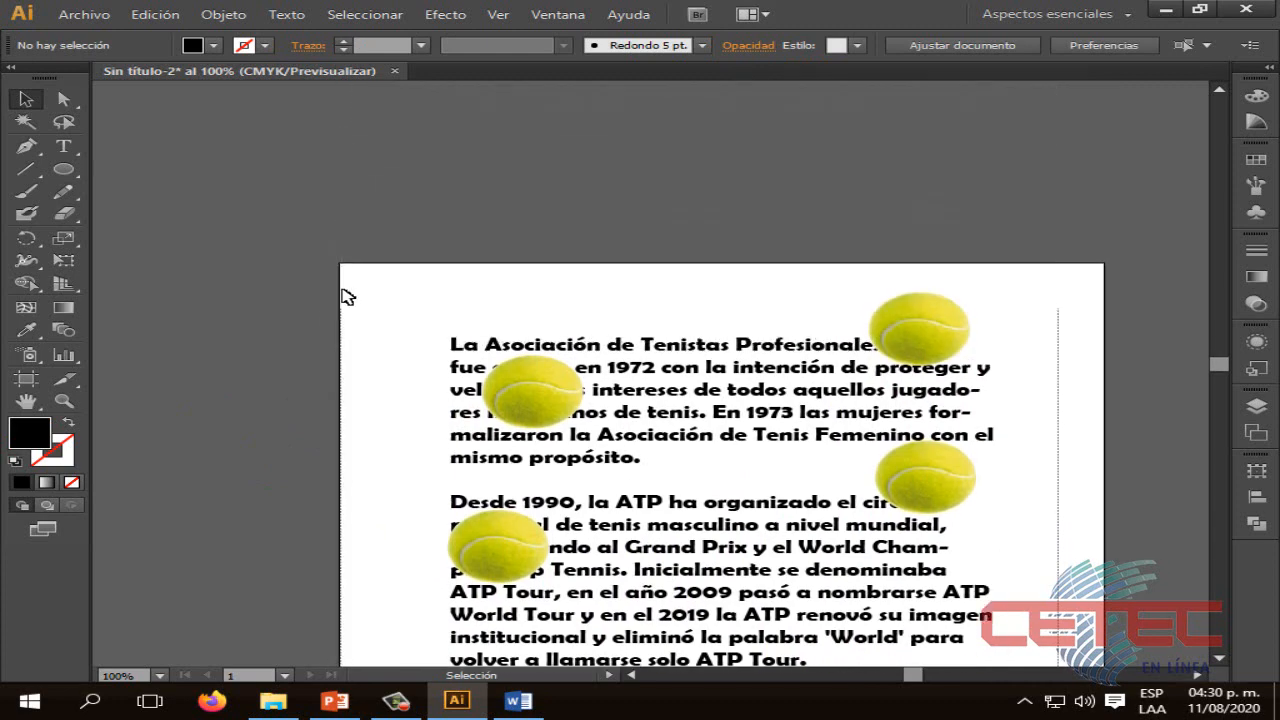
key(ctrl+a)
scroll(391, 318, down, 4)
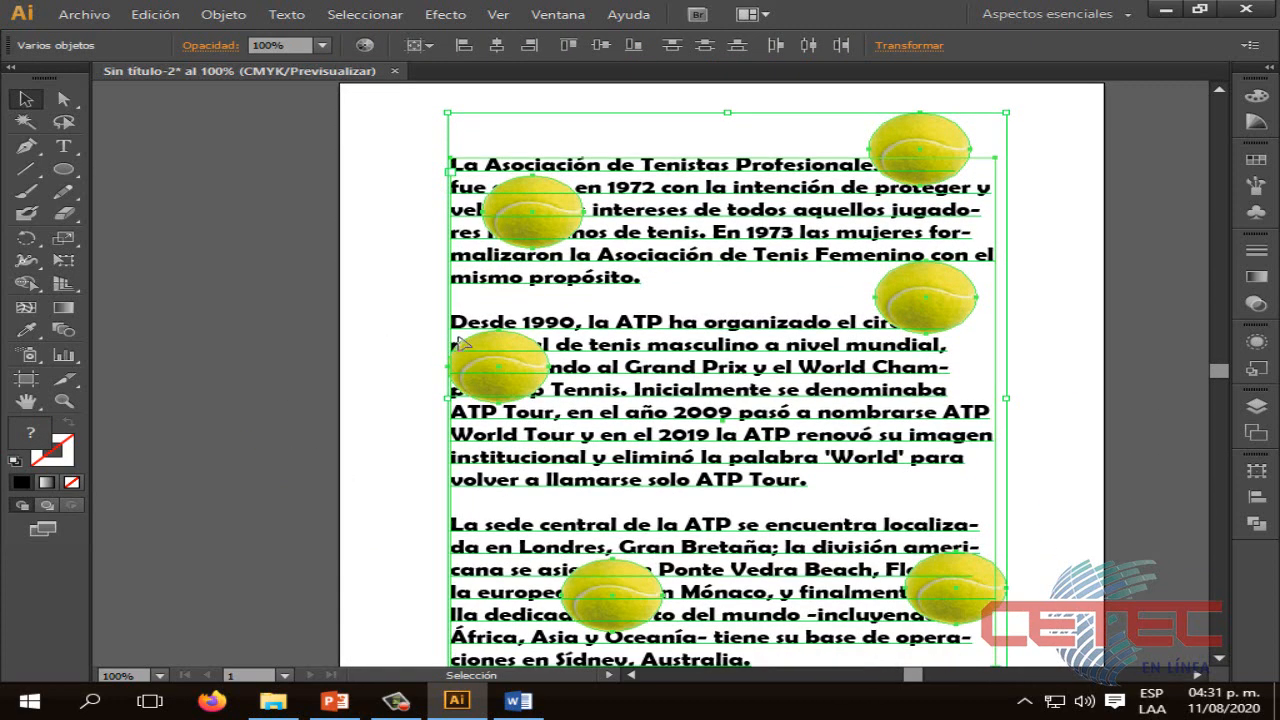
click(228, 16)
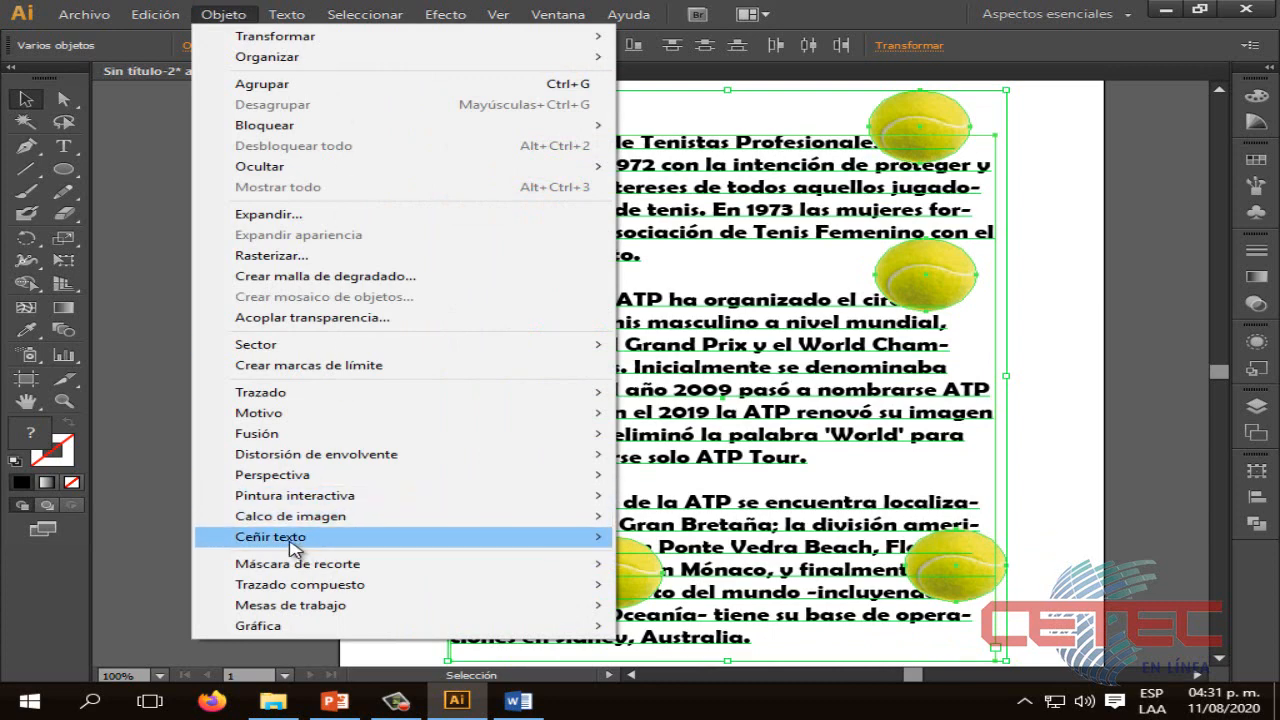
mouse_move(296, 548)
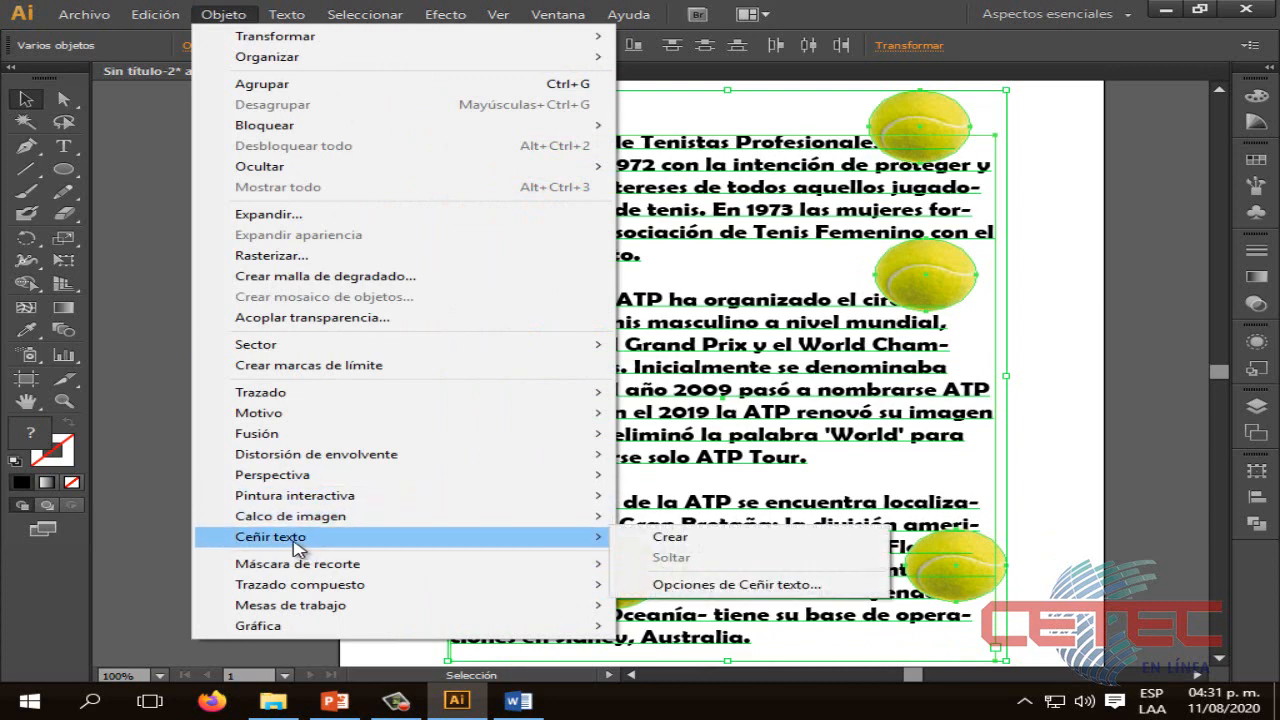
click(752, 545)
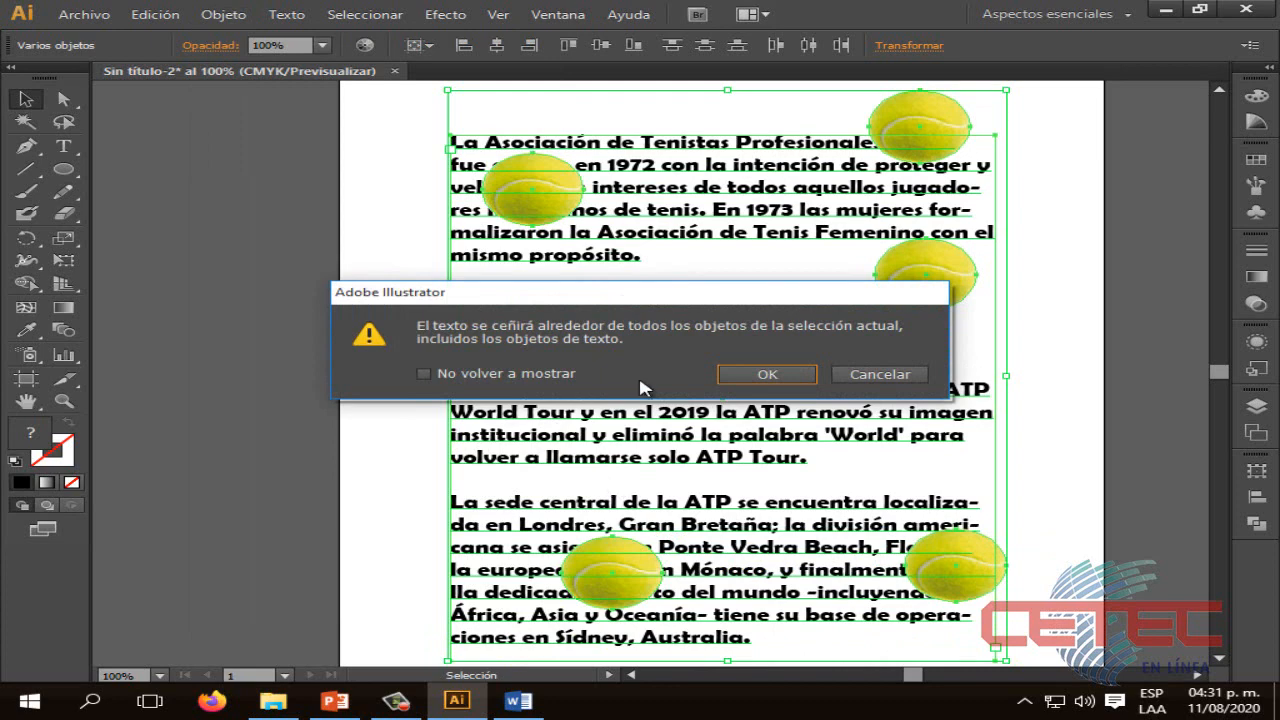
click(765, 375)
click(397, 401)
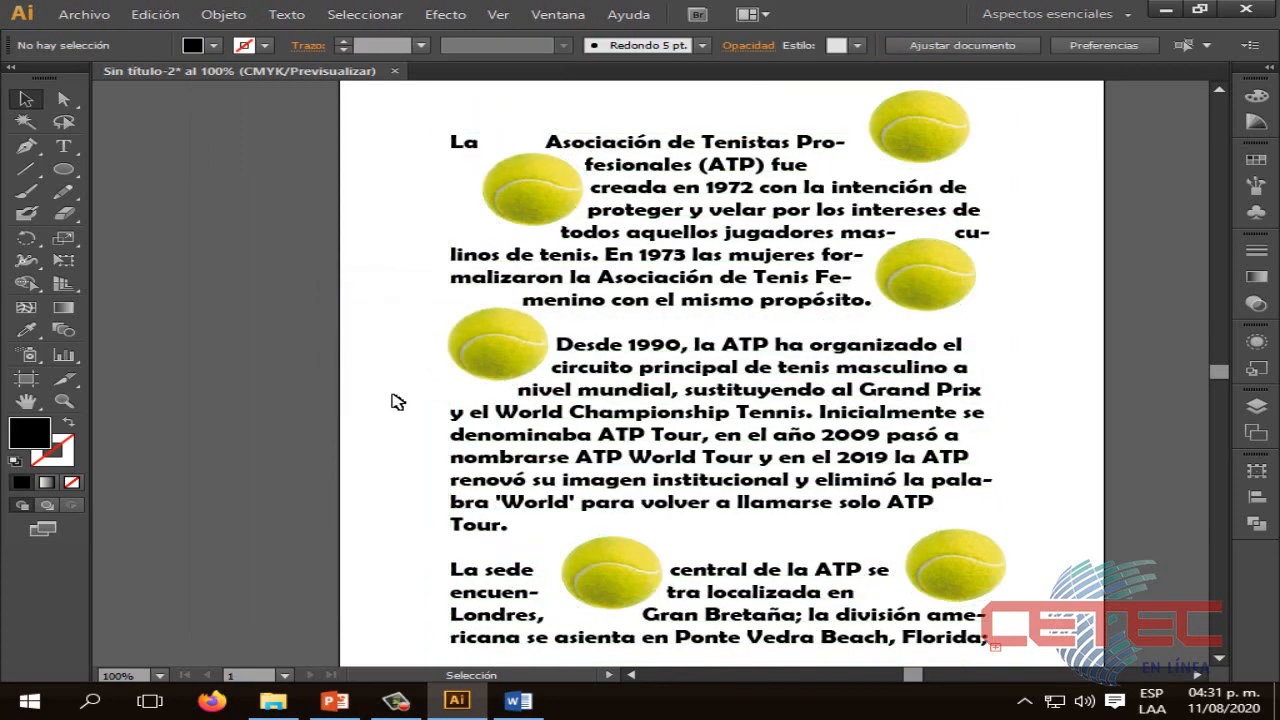
Shift the left ball in the first paragraph outward and adjust the two balls on the text's upper right side
drag(568, 188, 522, 205)
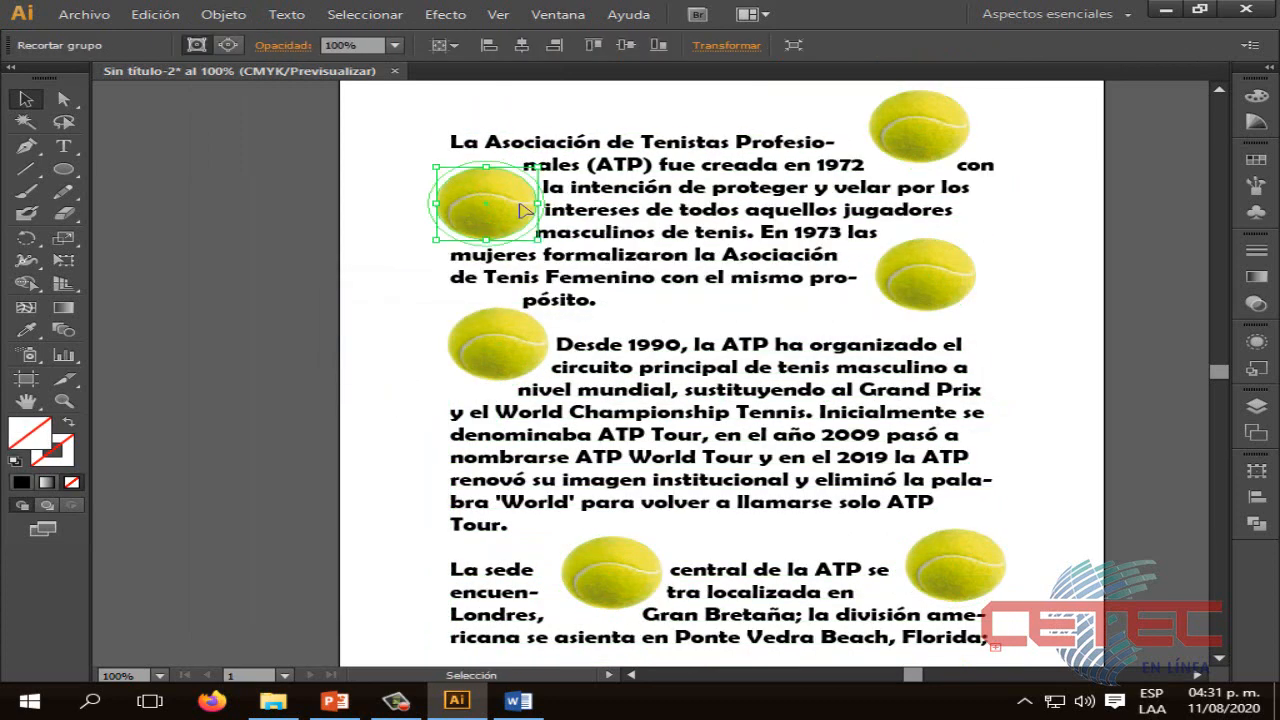
mouse_move(921, 134)
mouse_down()
mouse_move(922, 162)
mouse_move(925, 147)
mouse_up()
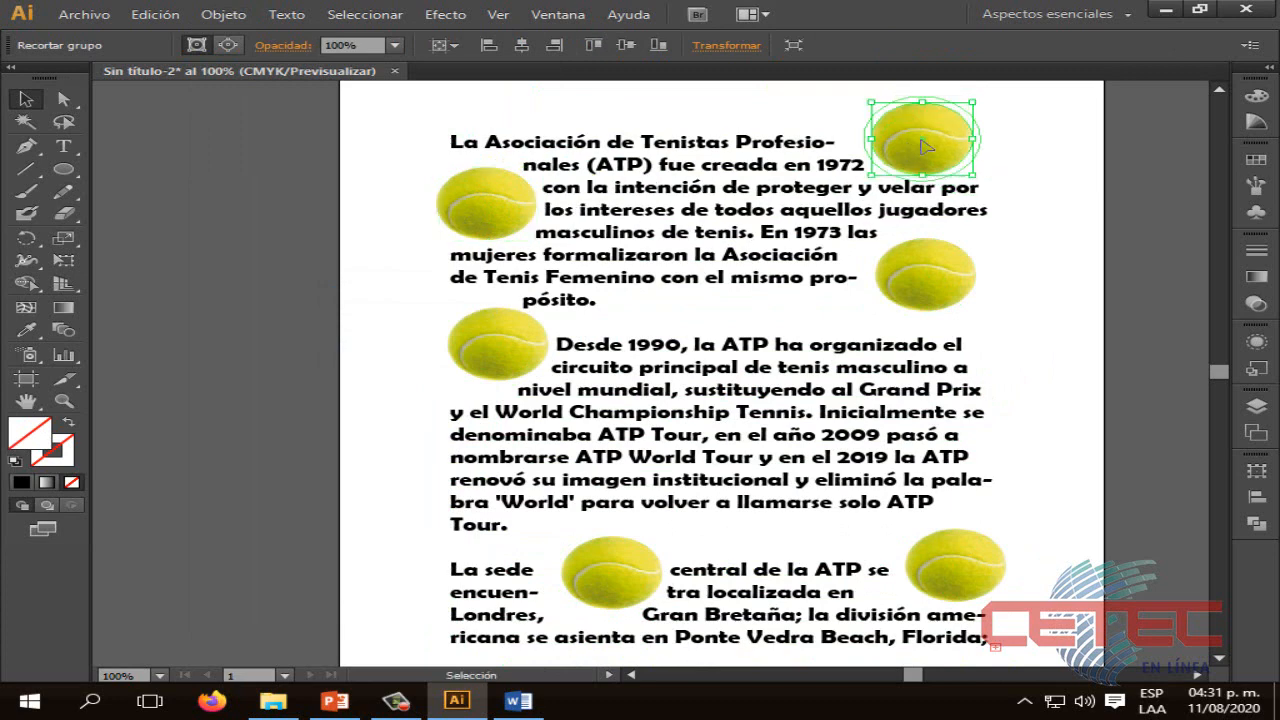
mouse_move(943, 278)
mouse_down()
mouse_move(904, 296)
mouse_move(956, 286)
mouse_up()
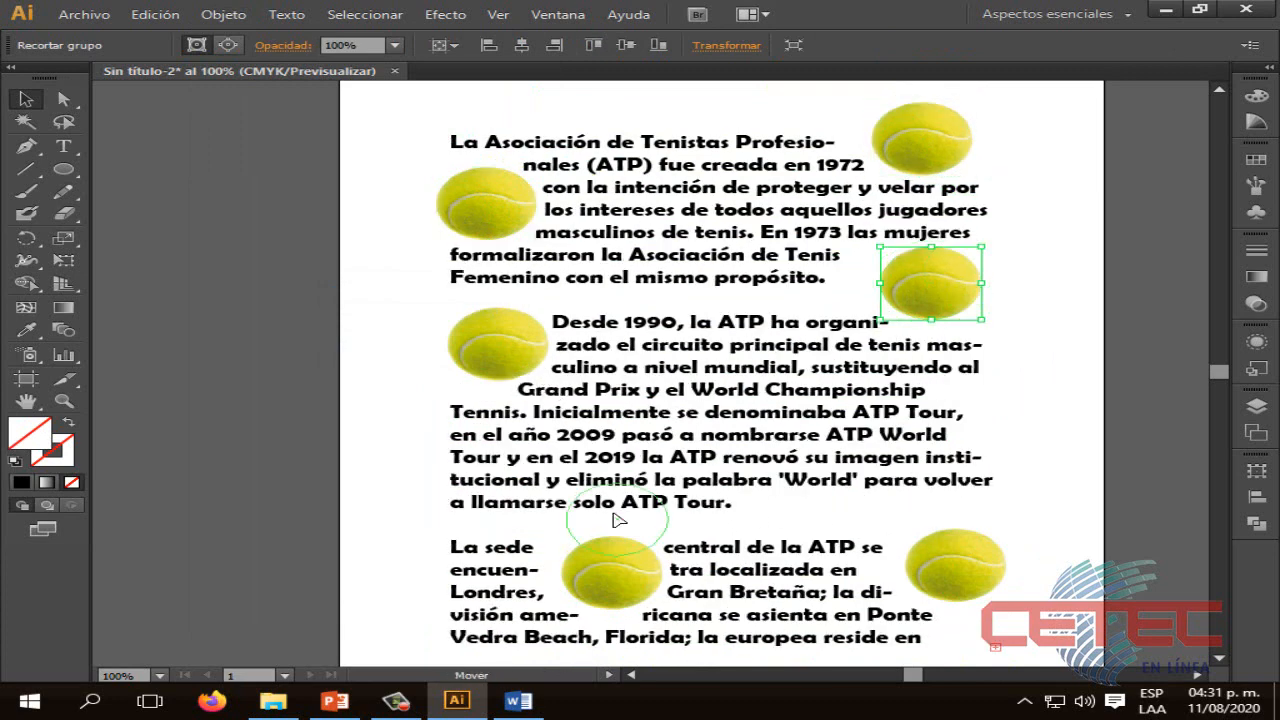
Reposition the two balls near the last paragraph and move the second paragraph's left ball farther out
drag(614, 514, 621, 610)
scroll(621, 600, down, 2)
drag(628, 547, 606, 590)
drag(955, 522, 955, 480)
scroll(891, 591, down, 4)
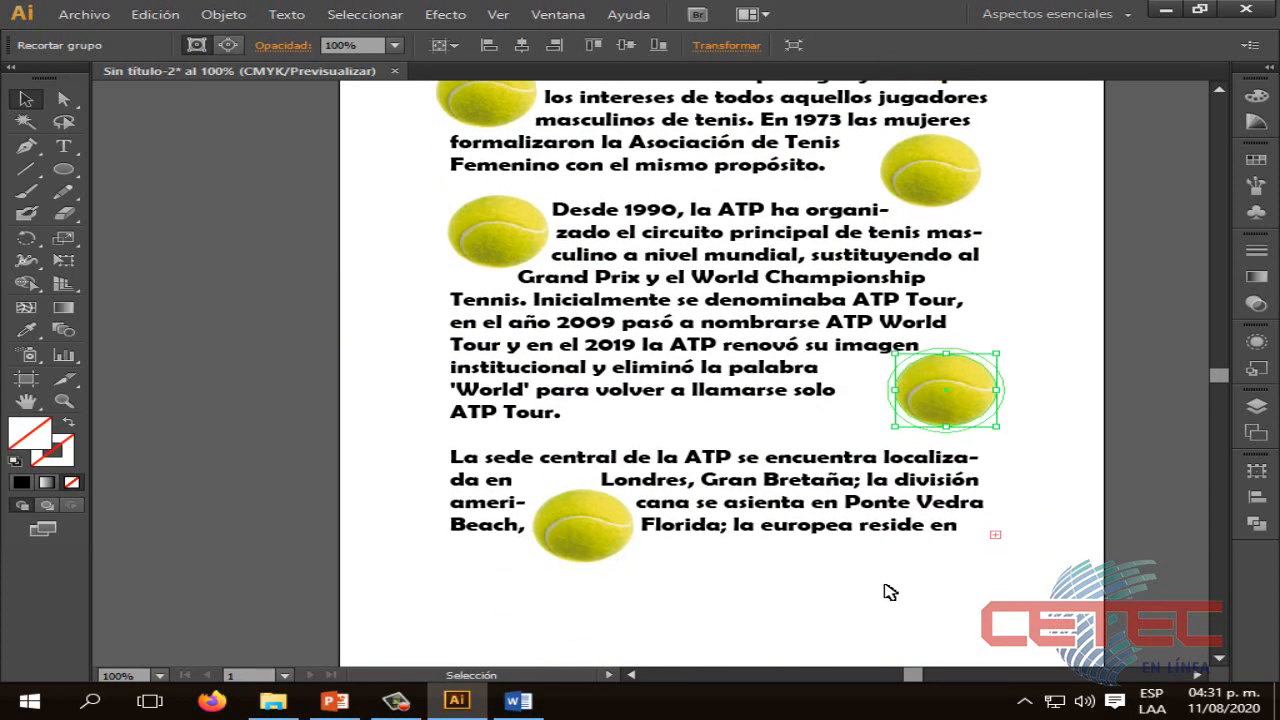
drag(509, 224, 460, 224)
click(899, 497)
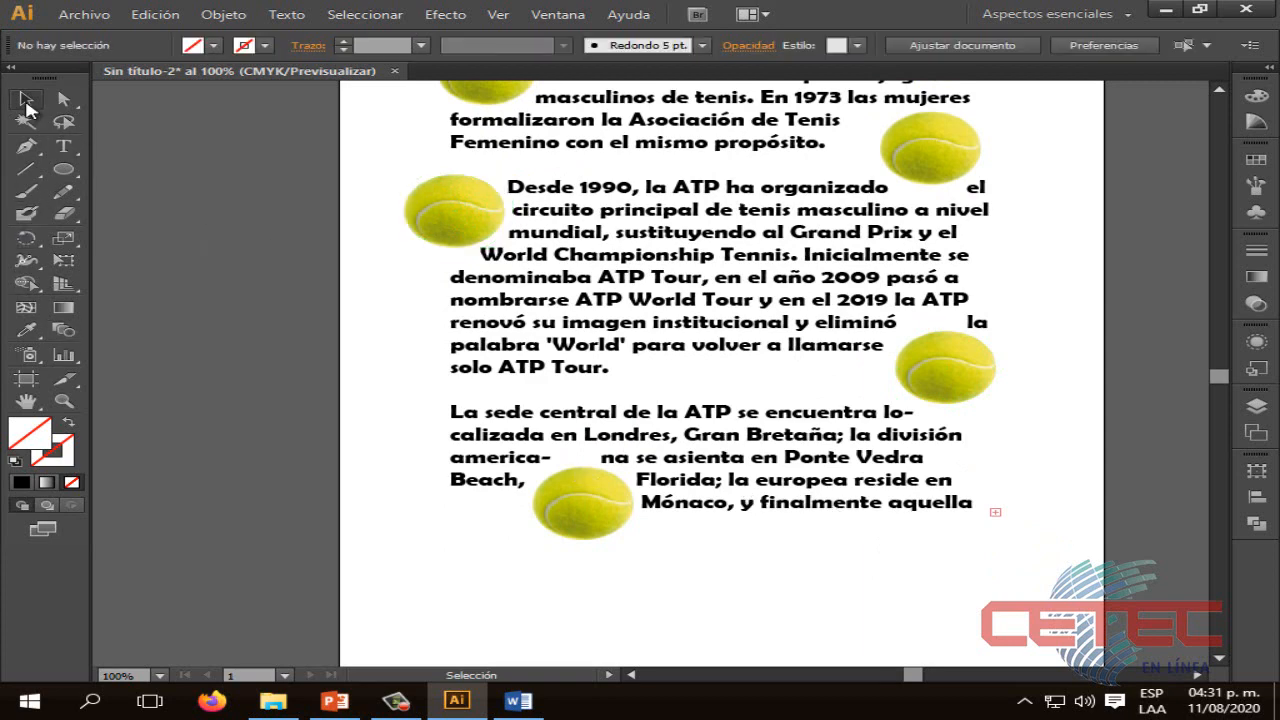
Enlarge the ATP text area downward and slightly to the right to make room for the overflowing text
click(922, 505)
drag(992, 527, 1029, 646)
click(1064, 540)
Move the bottom ball to the last paragraph's lower left, adjust the second paragraph's left ball and shift the right-side balls outward
drag(530, 508, 455, 575)
drag(970, 392, 1013, 392)
drag(512, 228, 502, 273)
scroll(900, 255, up, 3)
drag(932, 264, 990, 264)
scroll(993, 273, up, 2)
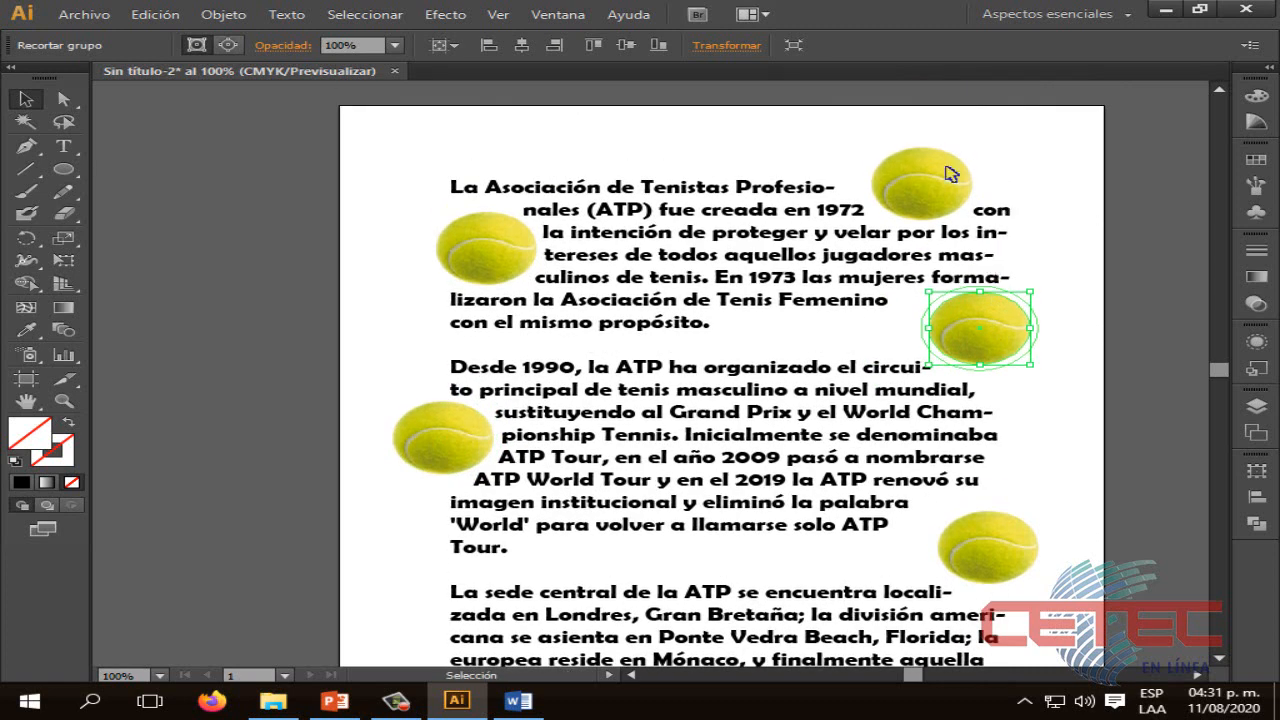
drag(950, 174, 997, 148)
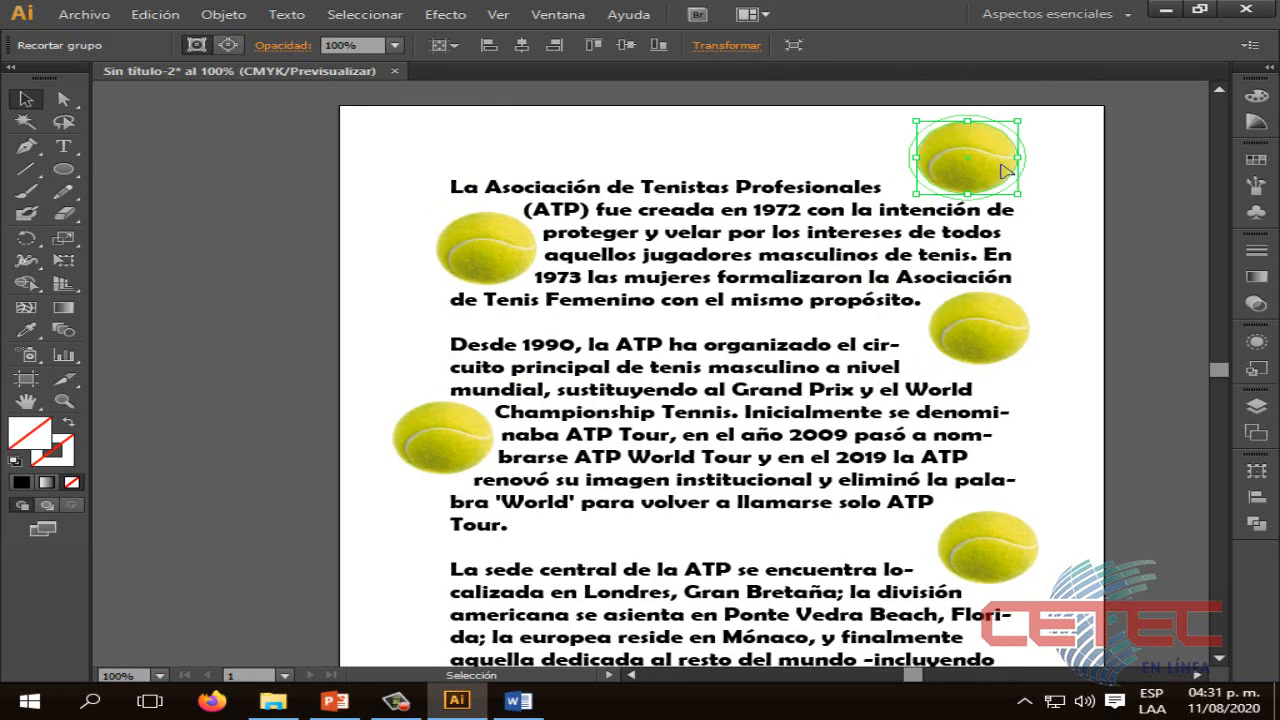
click(1051, 294)
Move the bottom tennis ball slightly farther left and up beside the last lines, and check the wrapped page
scroll(1051, 294, down, 7)
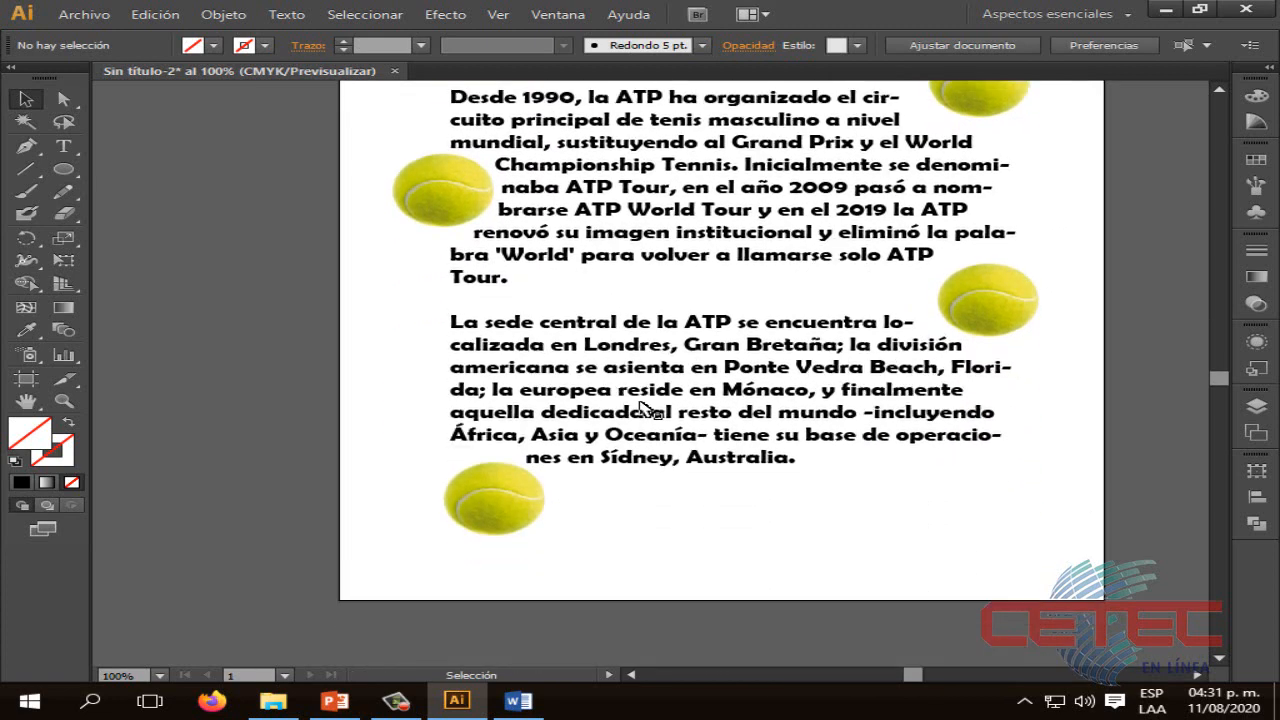
drag(515, 488, 478, 476)
click(620, 515)
scroll(697, 485, up, 2)
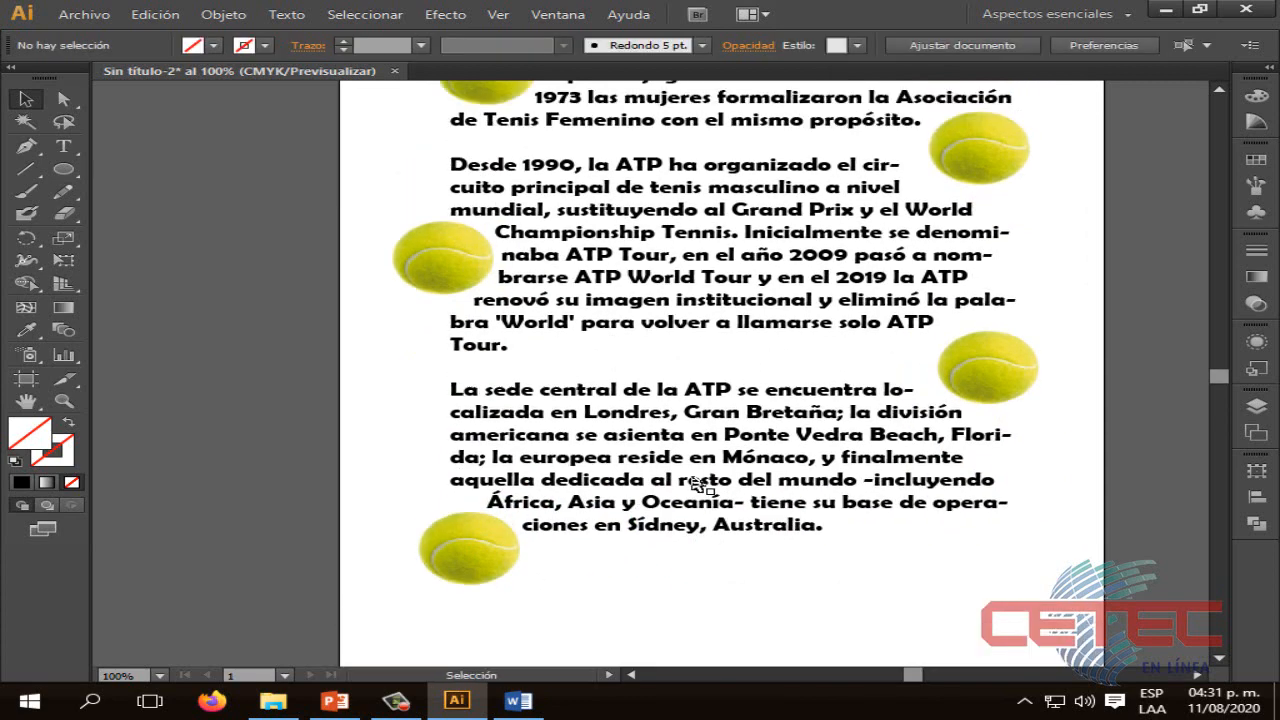
scroll(697, 485, up, 6)
scroll(706, 480, down, 2)
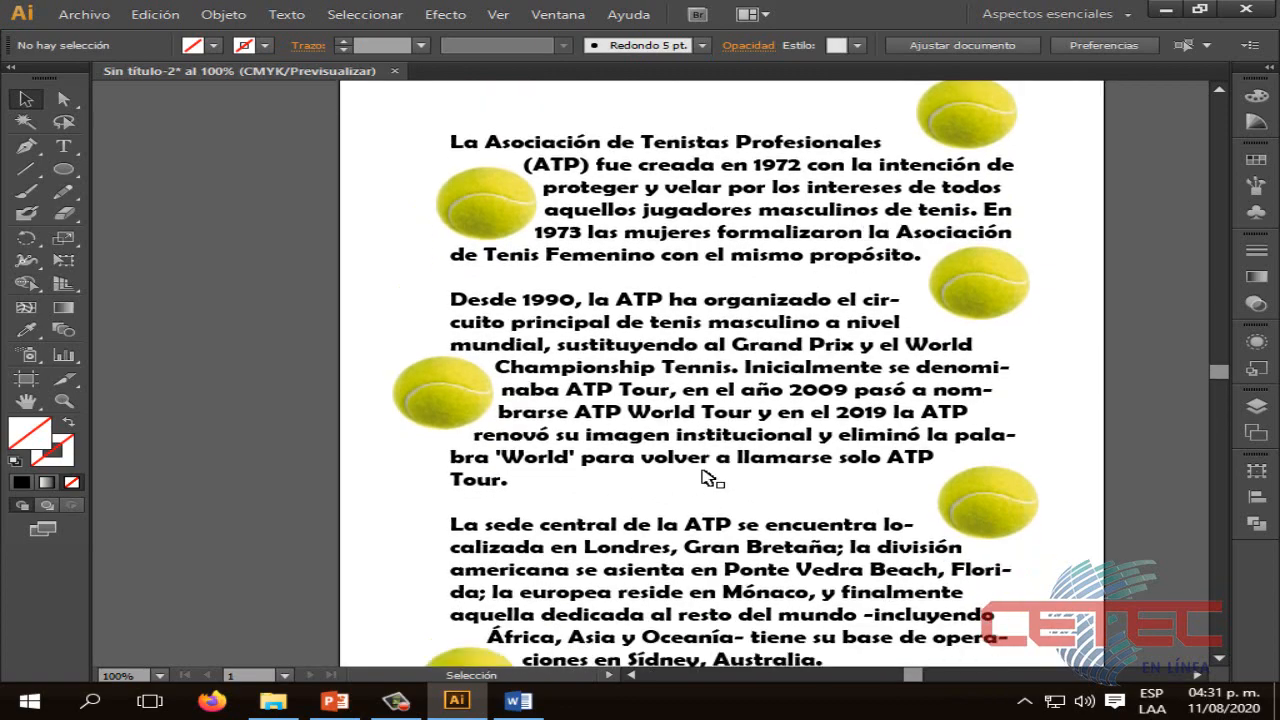
scroll(706, 477, down, 6)
Switch to PowerPoint to read the Ceñir Texto and Texto en el trazado slides, and return to Illustrator
click(334, 701)
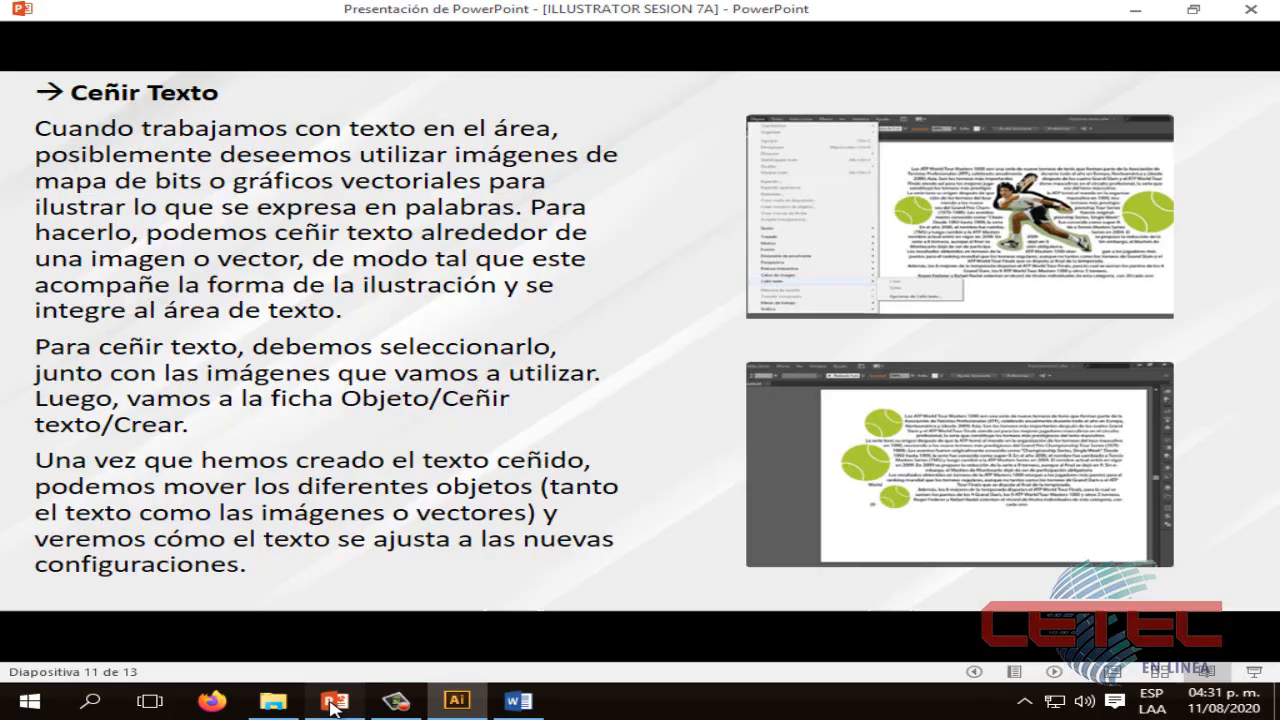
click(706, 563)
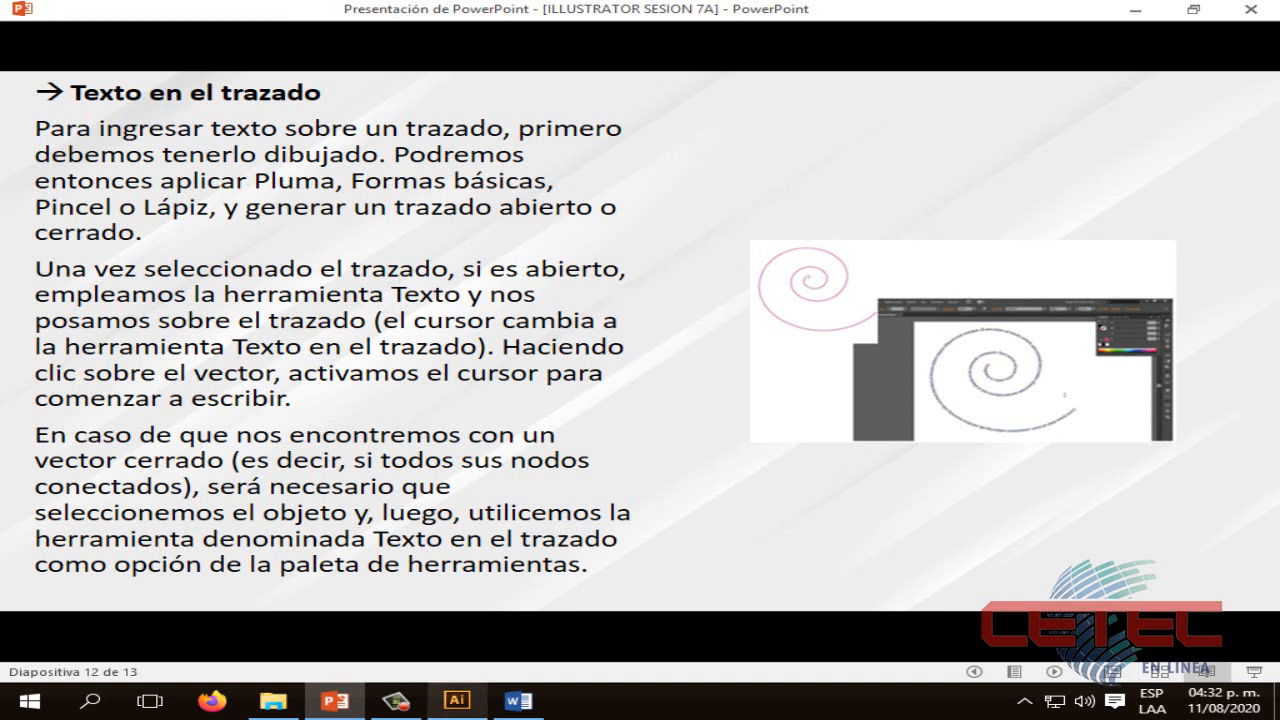
click(457, 700)
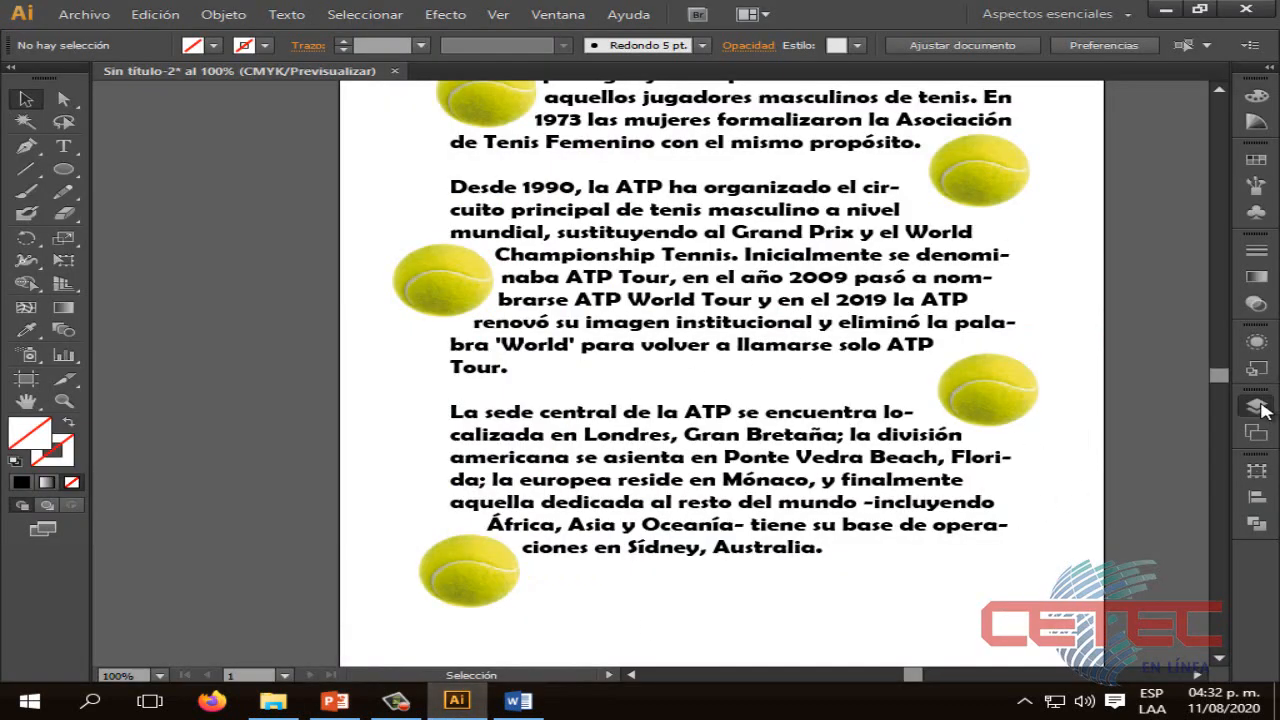
Add a new layer and move it beneath Capa 3 in the layer order
click(1255, 405)
click(1157, 566)
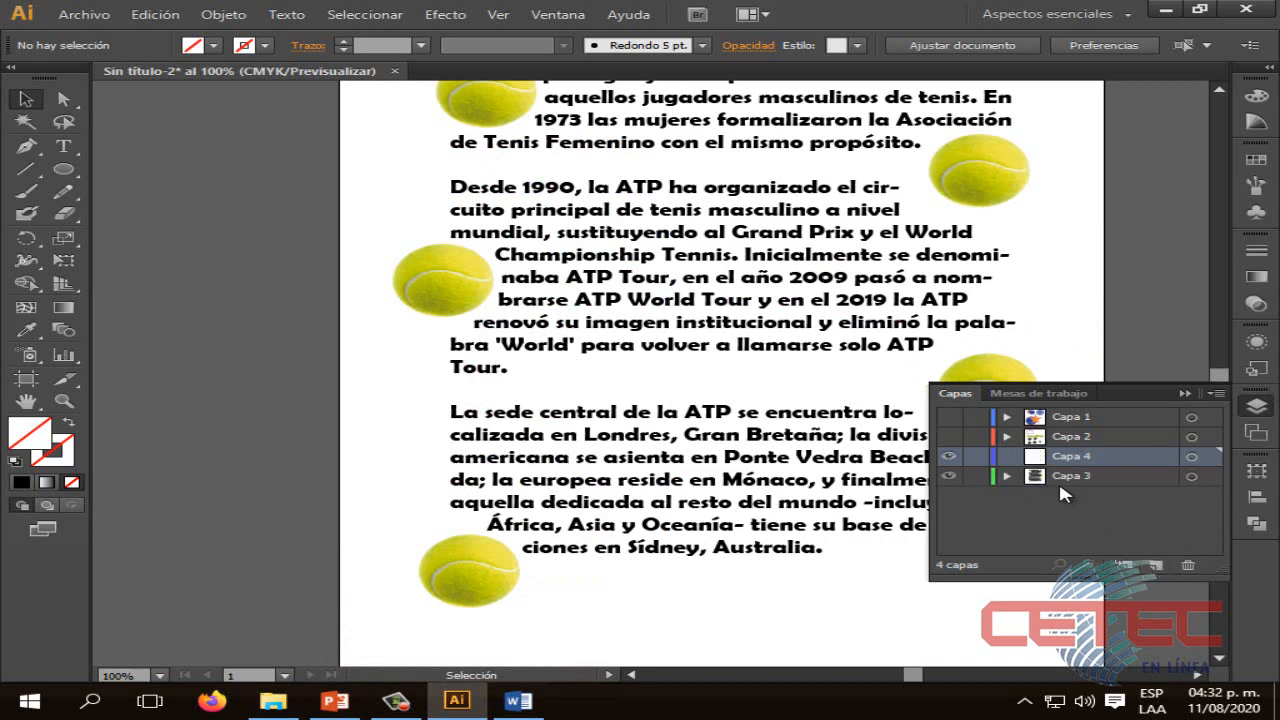
drag(1059, 462, 1042, 484)
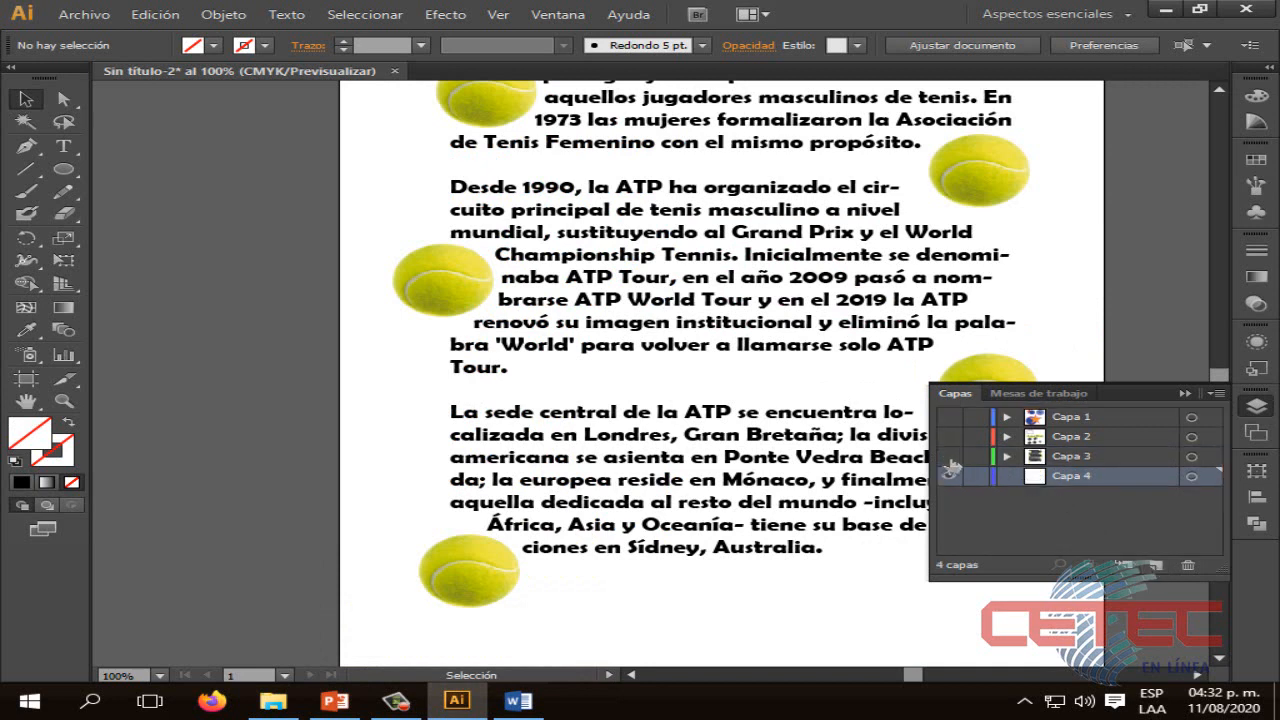
Hide Capa 3 and draw a hexagon near the middle of the page on the new layer
click(951, 458)
click(1182, 393)
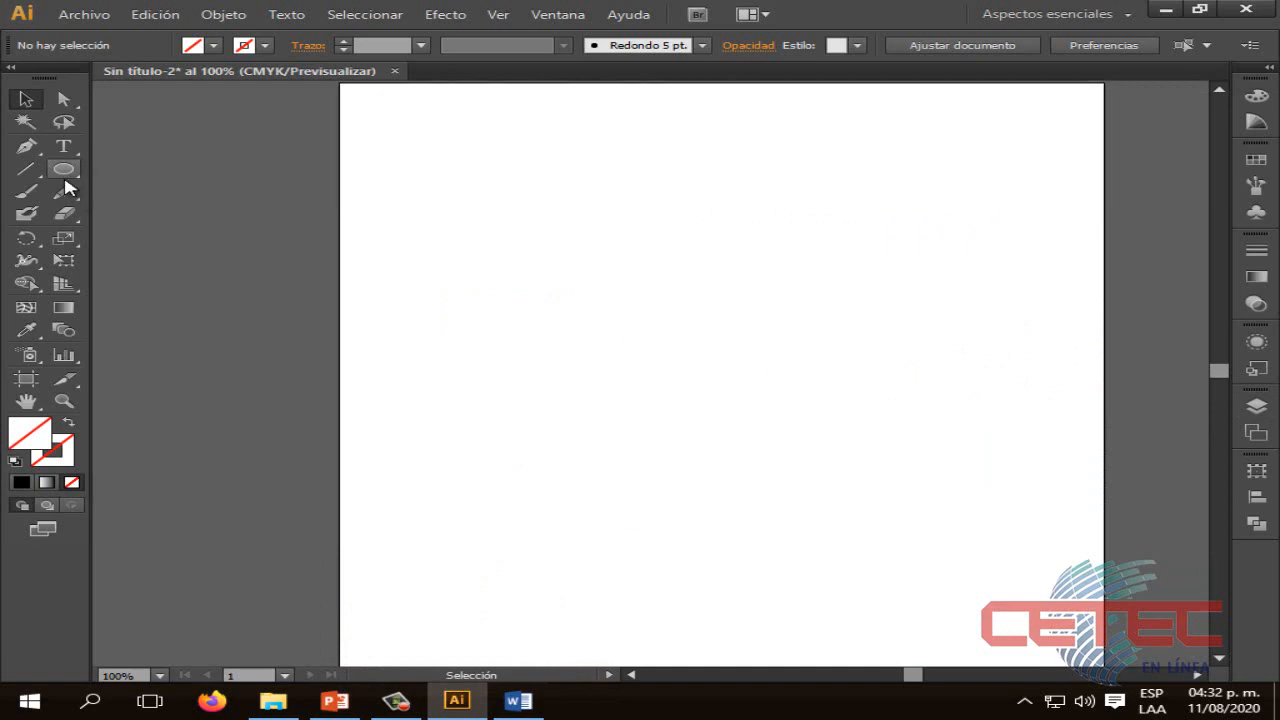
drag(65, 186, 205, 243)
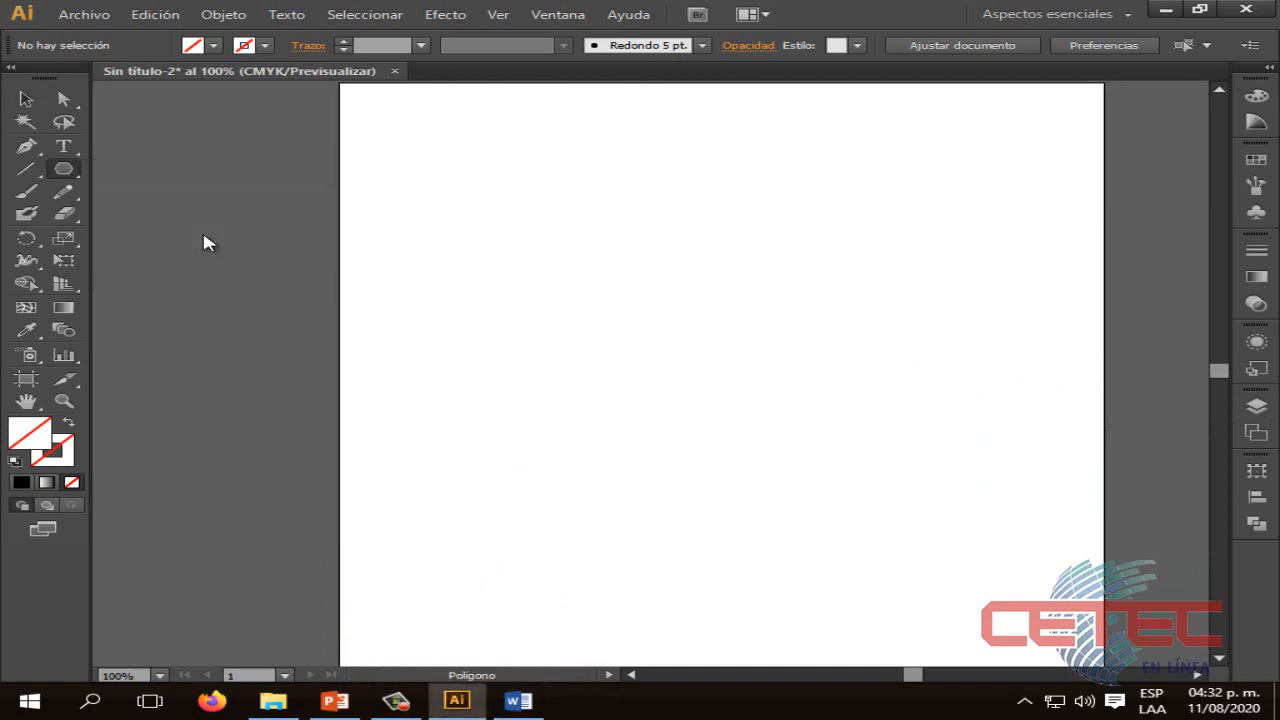
click(703, 355)
click(600, 423)
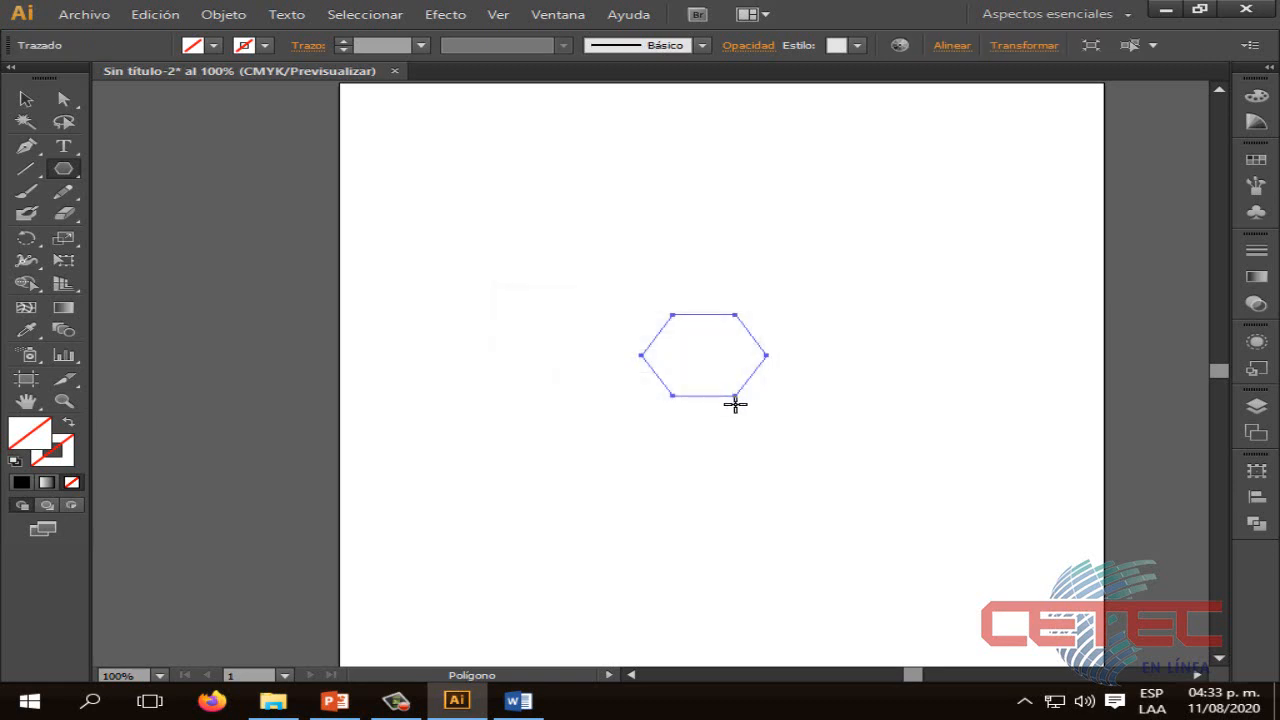
Enlarge the hexagon to about twice its drawn size
click(26, 98)
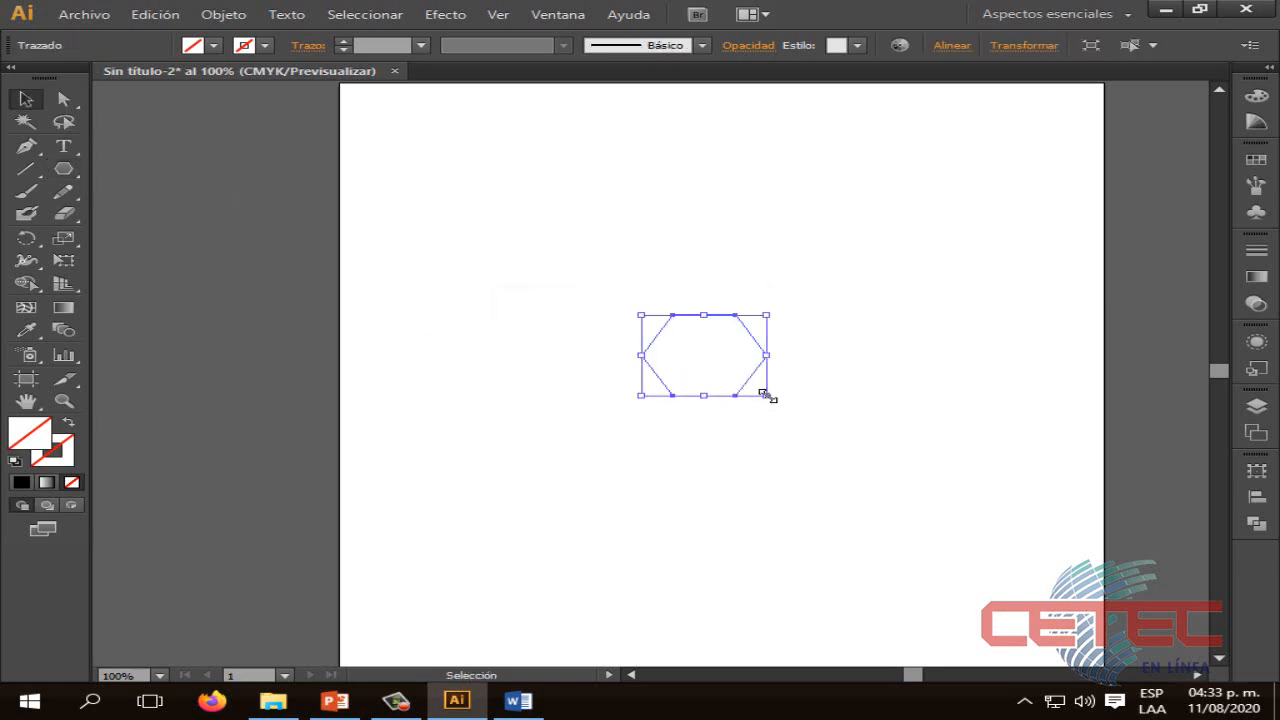
drag(767, 395, 859, 464)
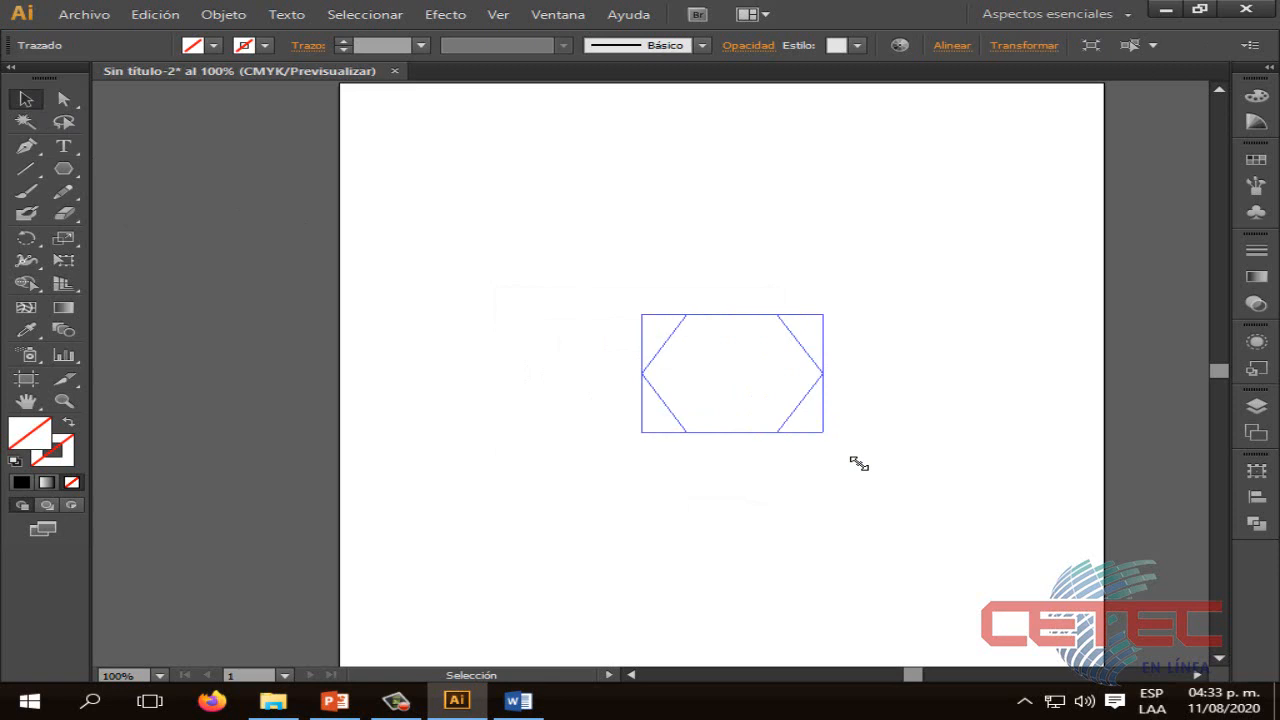
drag(859, 464, 825, 438)
Give the hexagon a black fill and black stroke, and move it slightly up towards the page's left
click(28, 481)
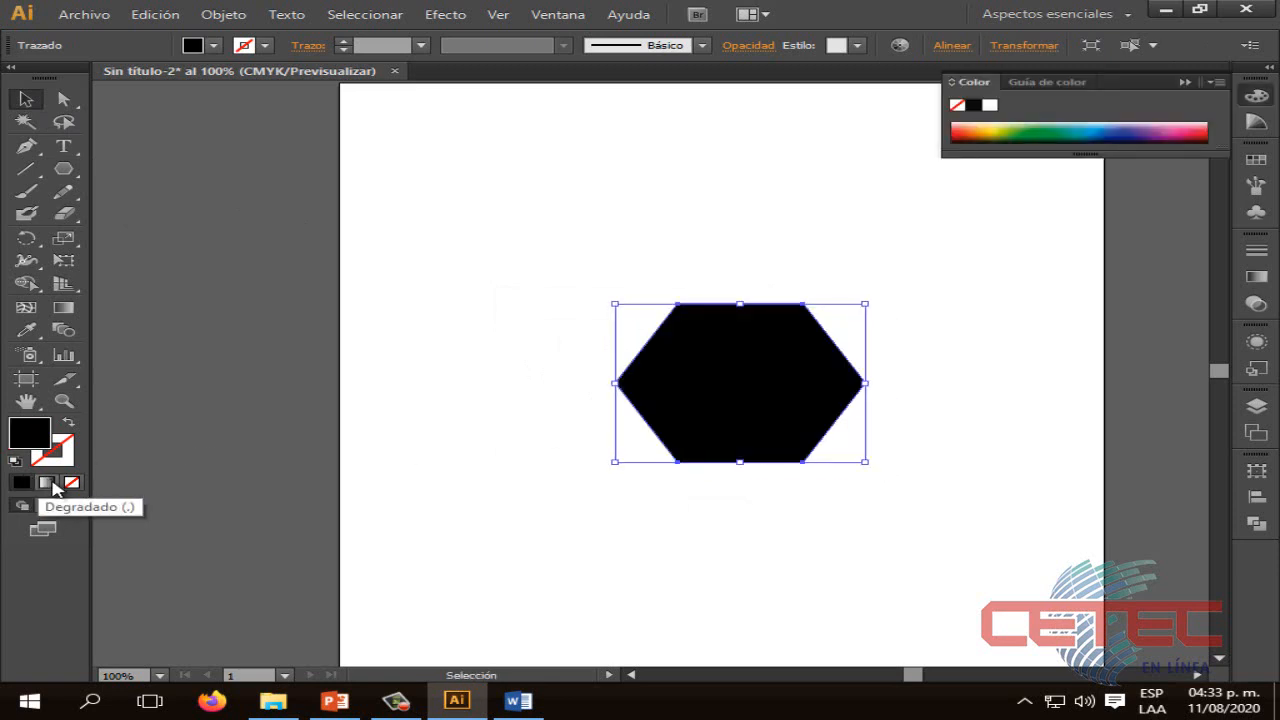
click(17, 488)
click(429, 491)
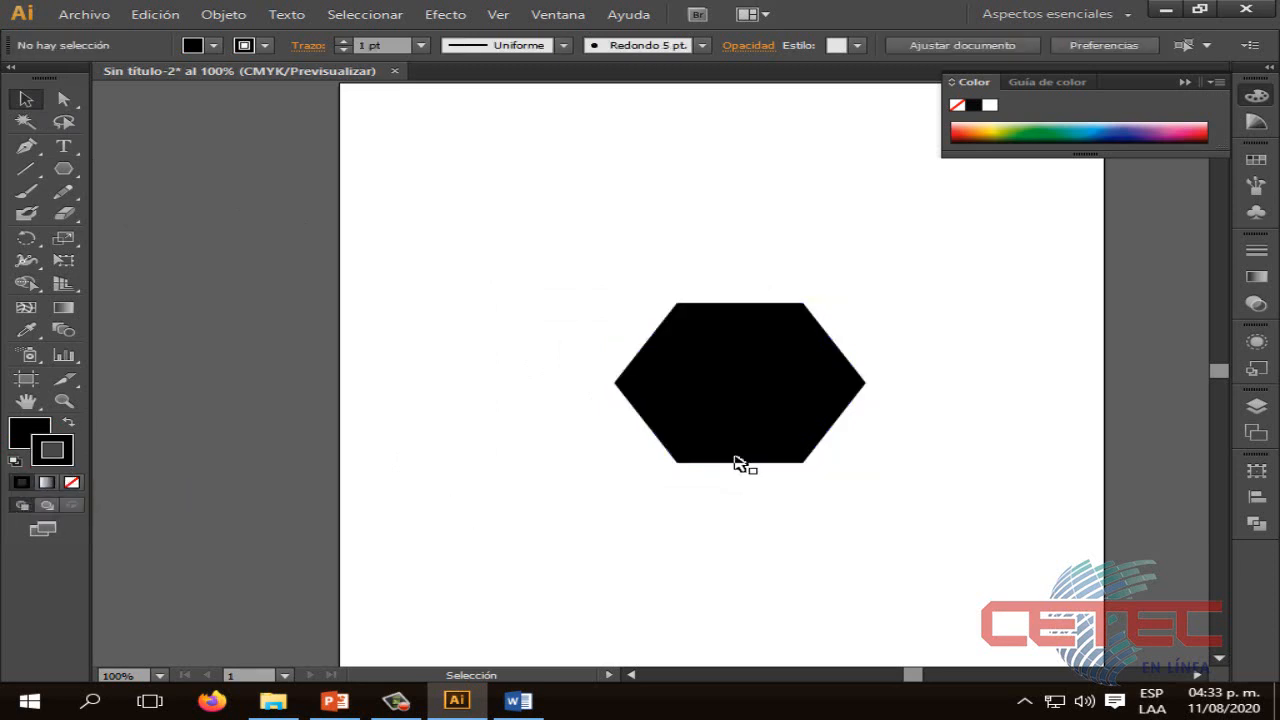
mouse_move(745, 455)
mouse_down()
mouse_move(735, 405)
mouse_move(711, 424)
mouse_up()
click(812, 476)
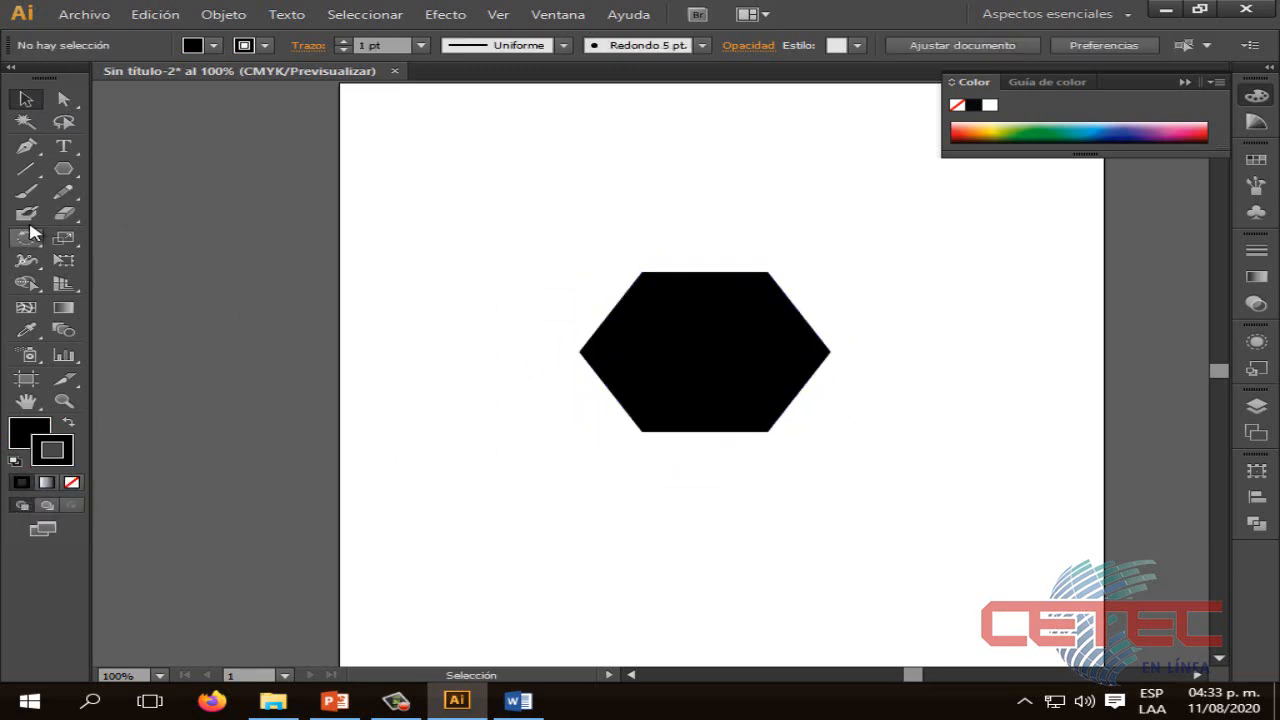
Add text on the hexagon's path reading "Habia una vez en un reino muy muy lejano una princesa encerrada"
click(70, 157)
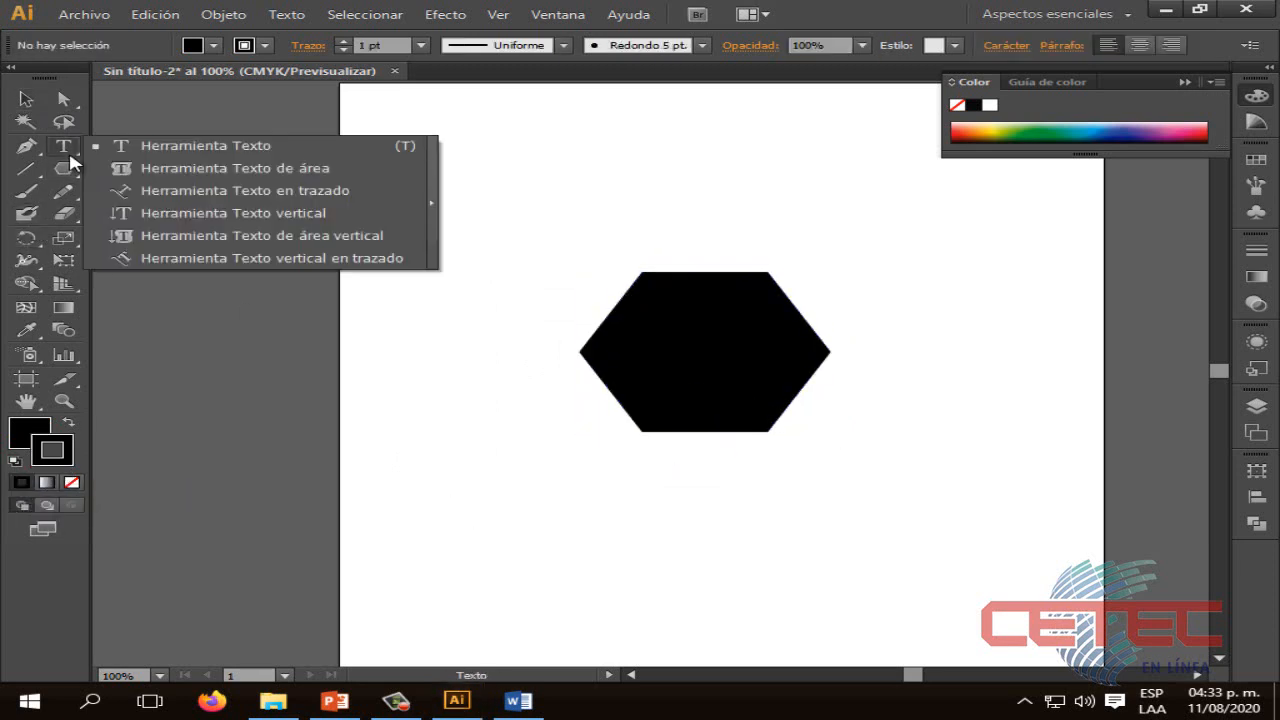
click(228, 190)
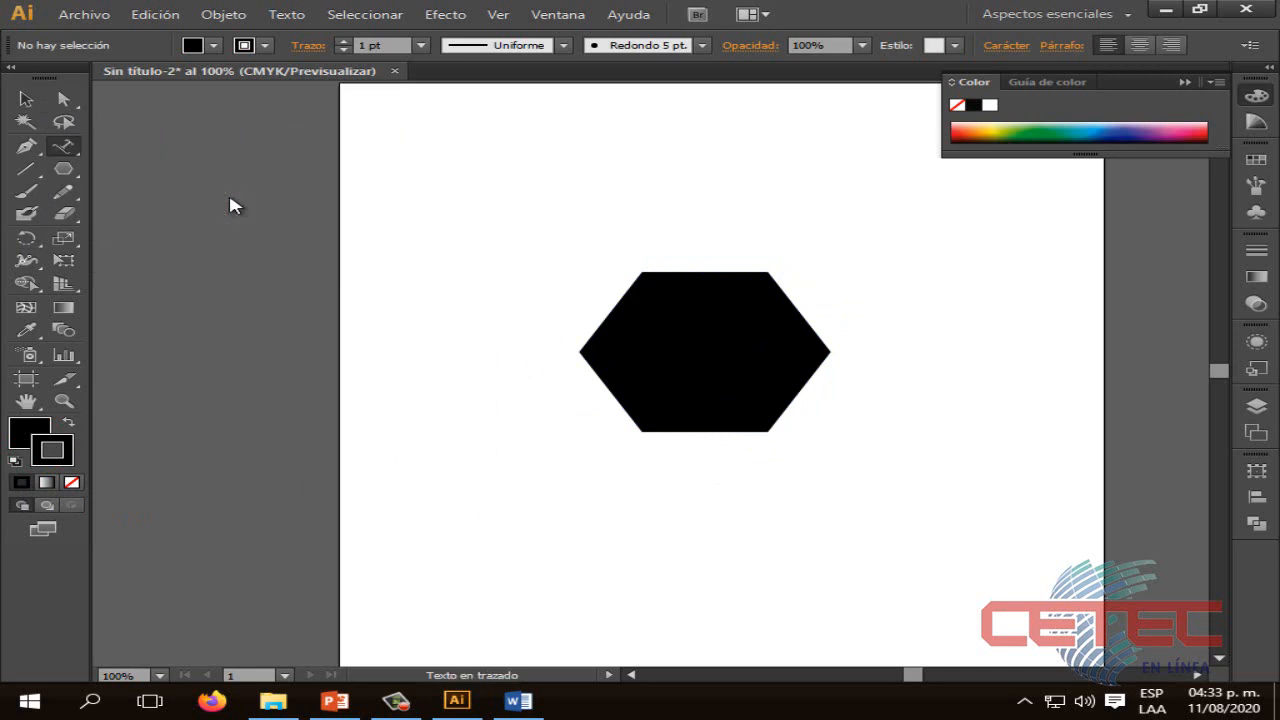
click(697, 270)
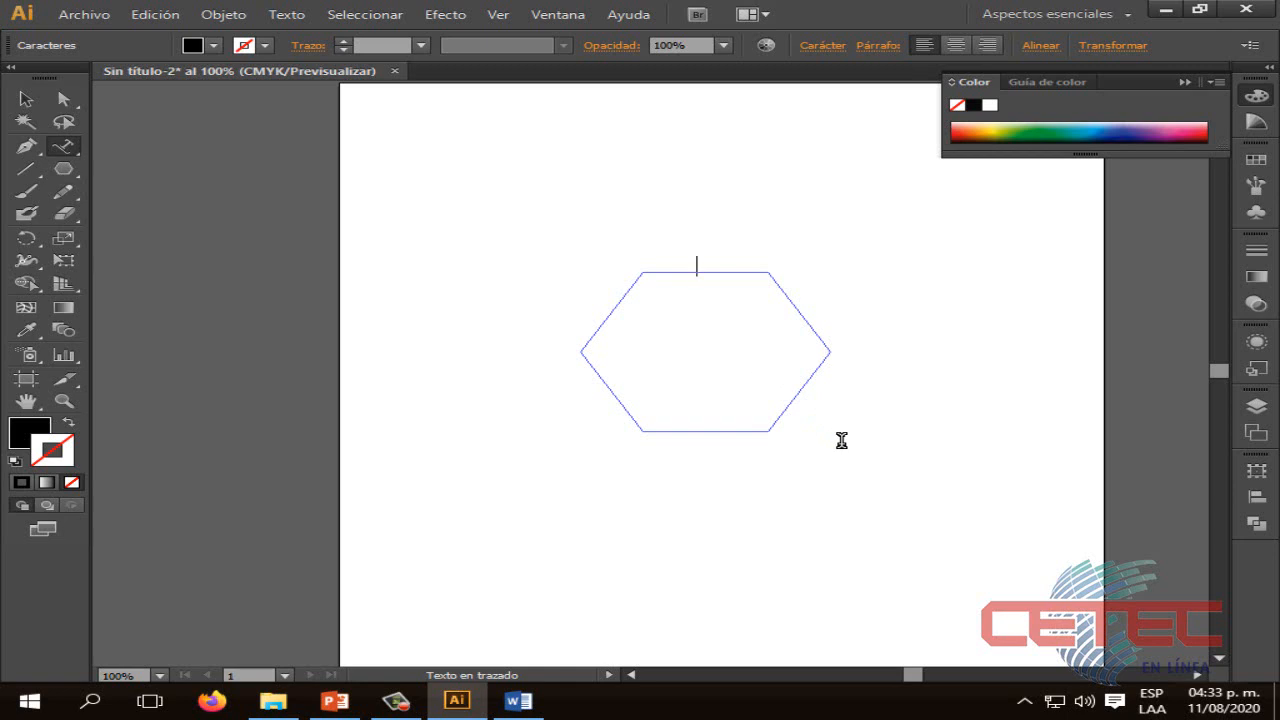
text(una)
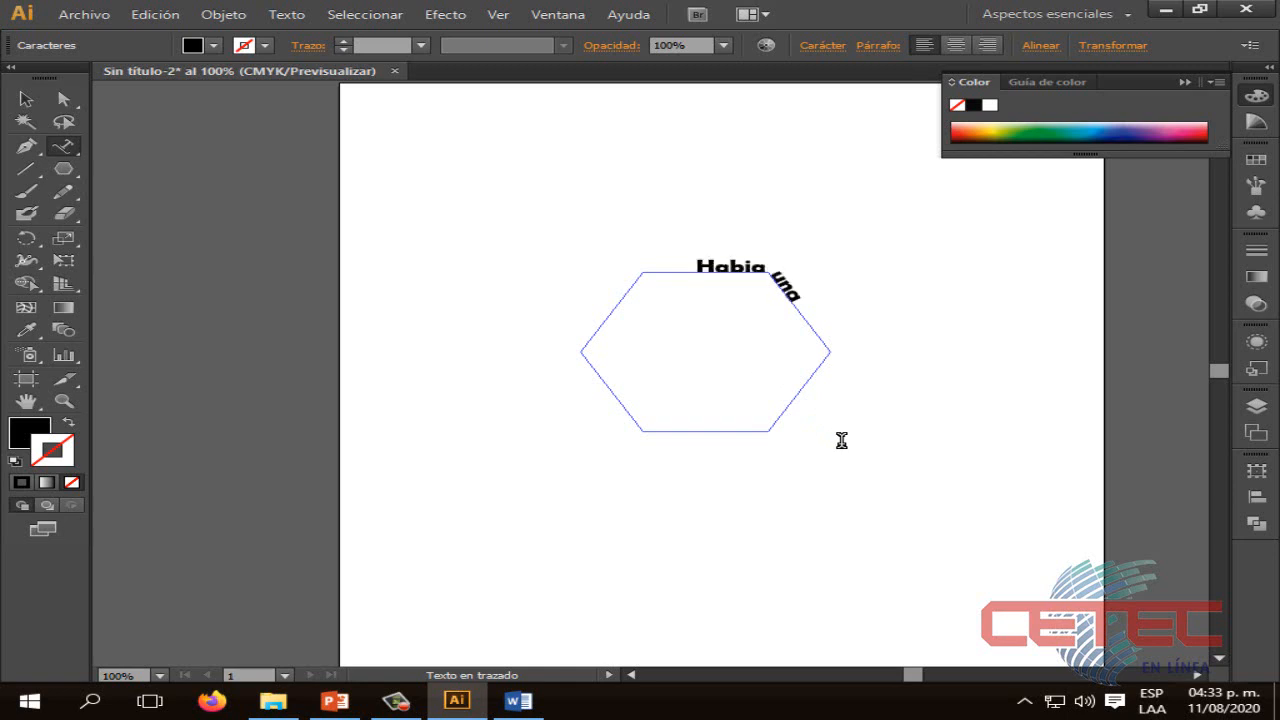
text( vez en un reino muy muy lejano una princesa)
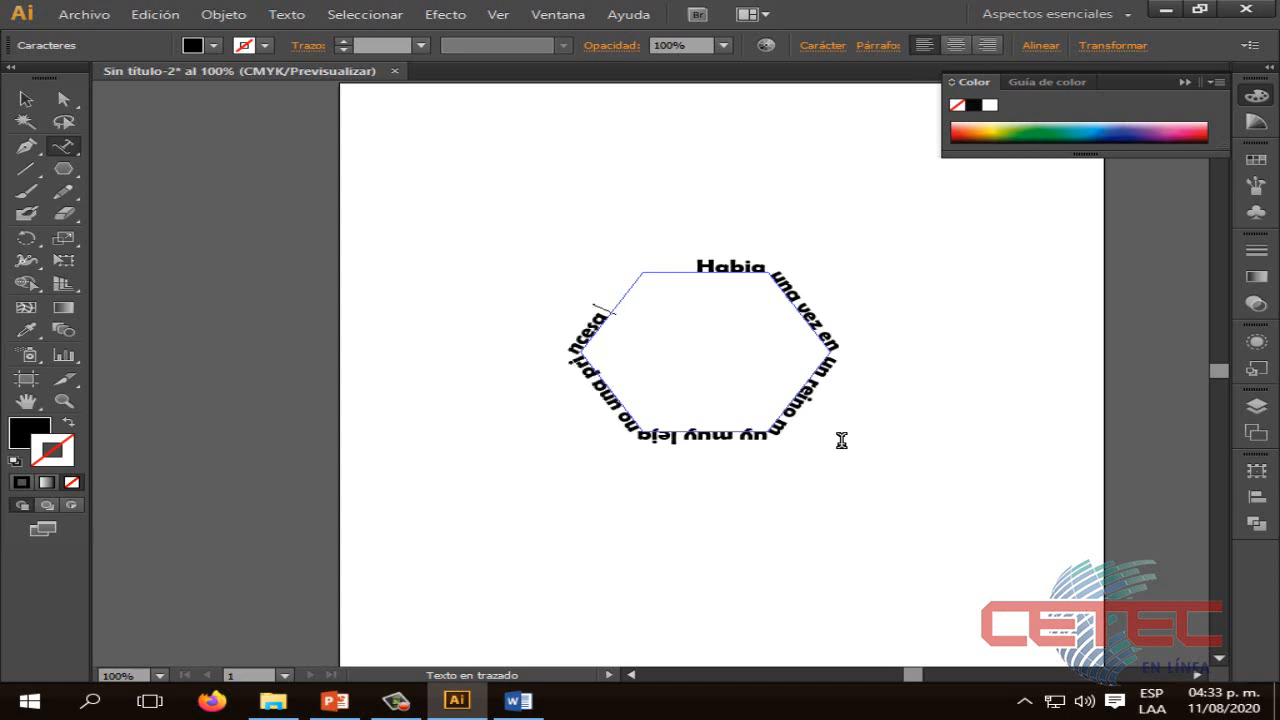
text(encerrada)
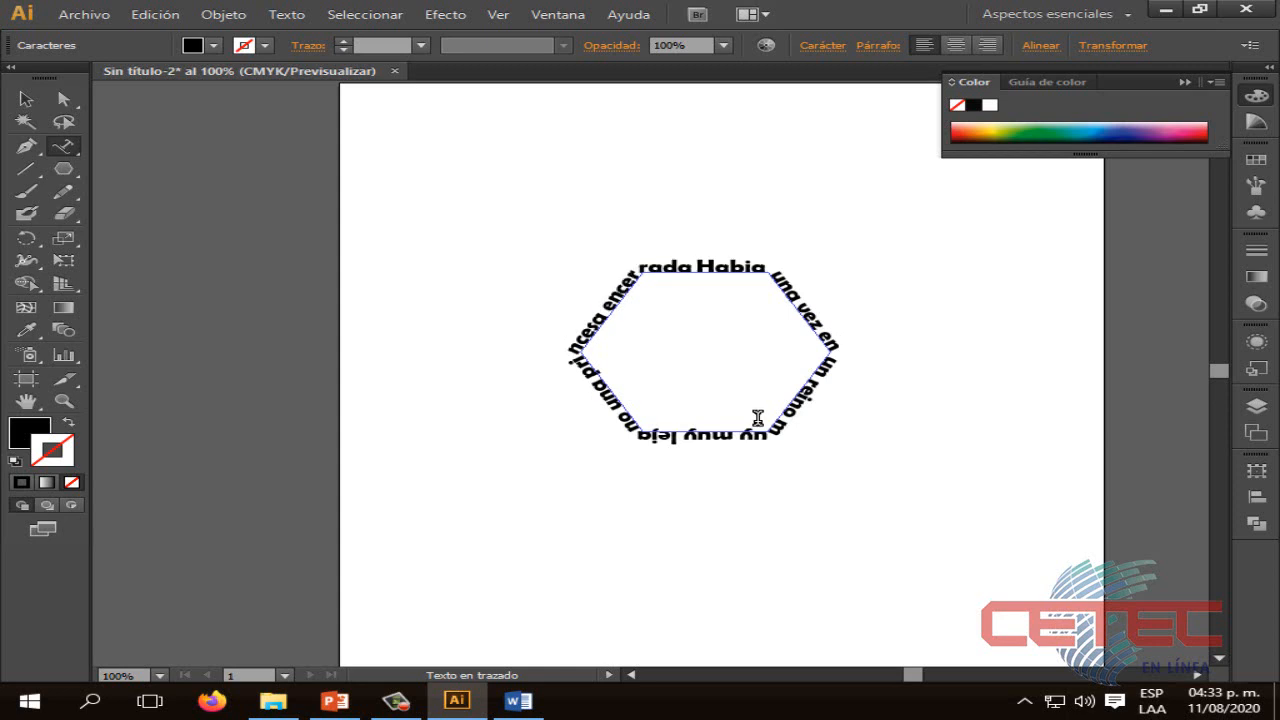
key(Escape)
Enlarge the hexagon path text, shrink it back to about its former size, and place it at the page's upper left
drag(830, 432, 990, 533)
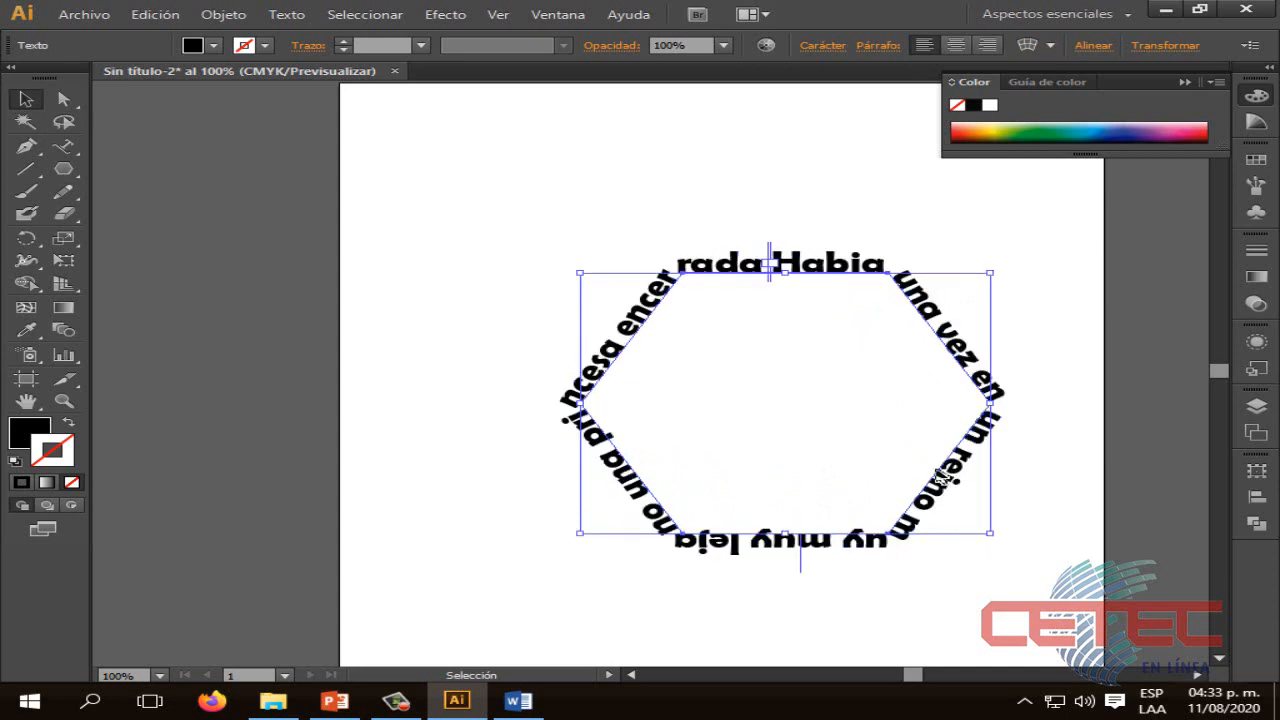
drag(940, 480, 845, 442)
click(955, 412)
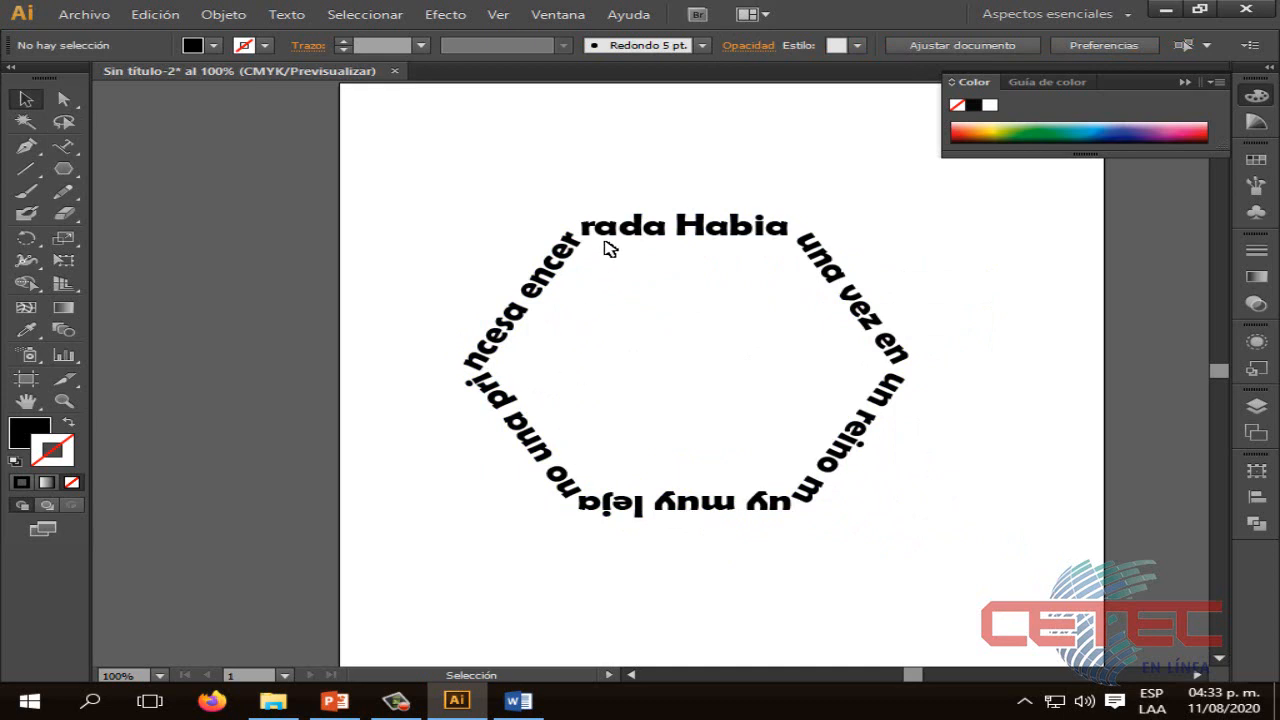
click(862, 412)
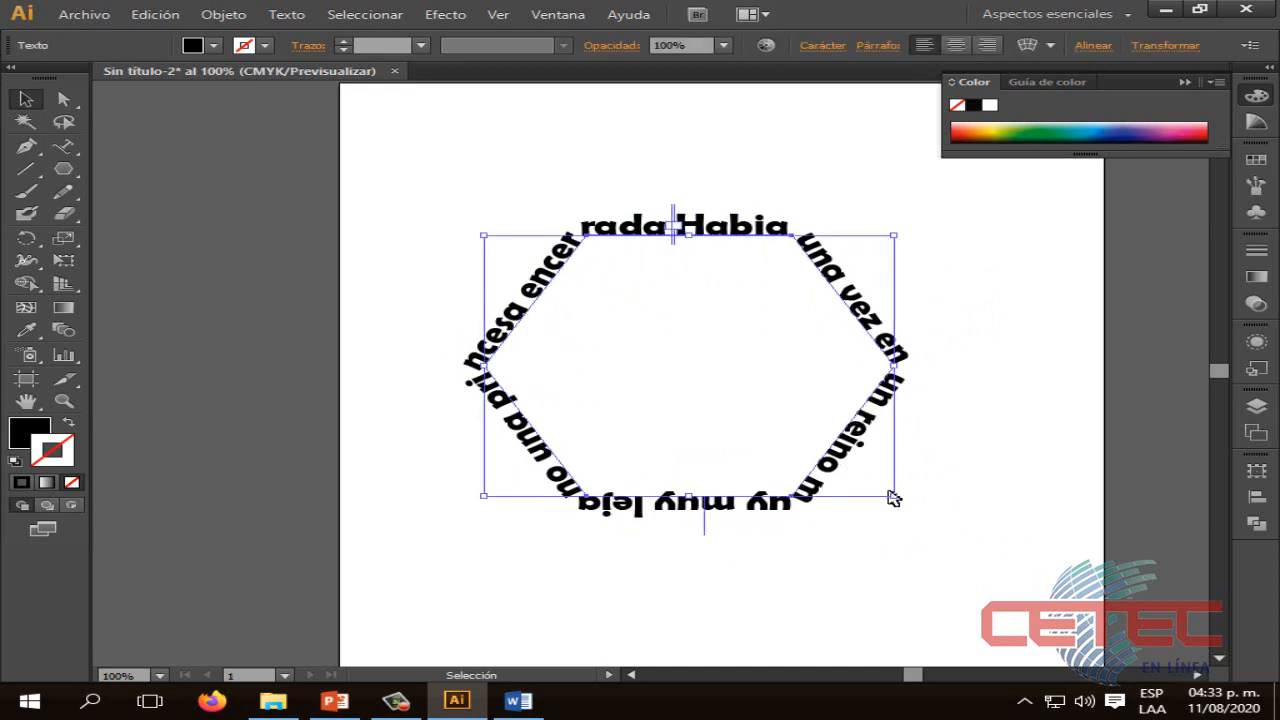
drag(892, 495, 736, 389)
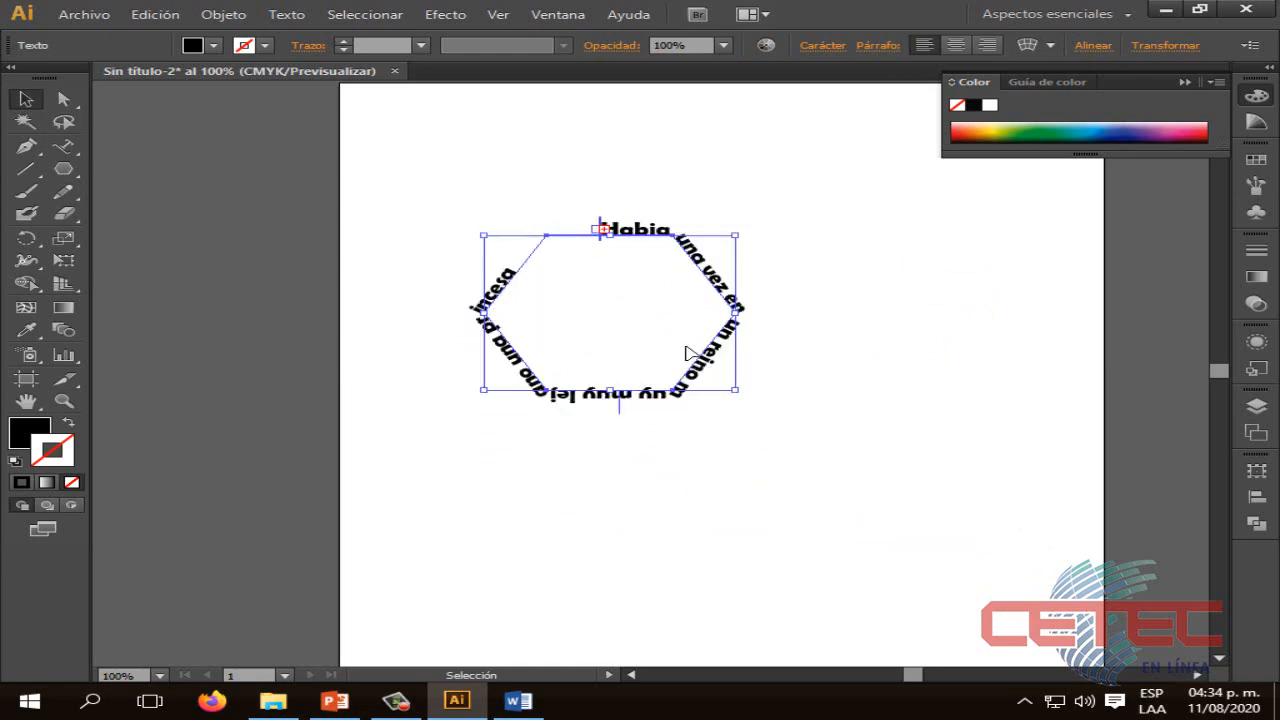
drag(686, 352, 621, 253)
click(851, 297)
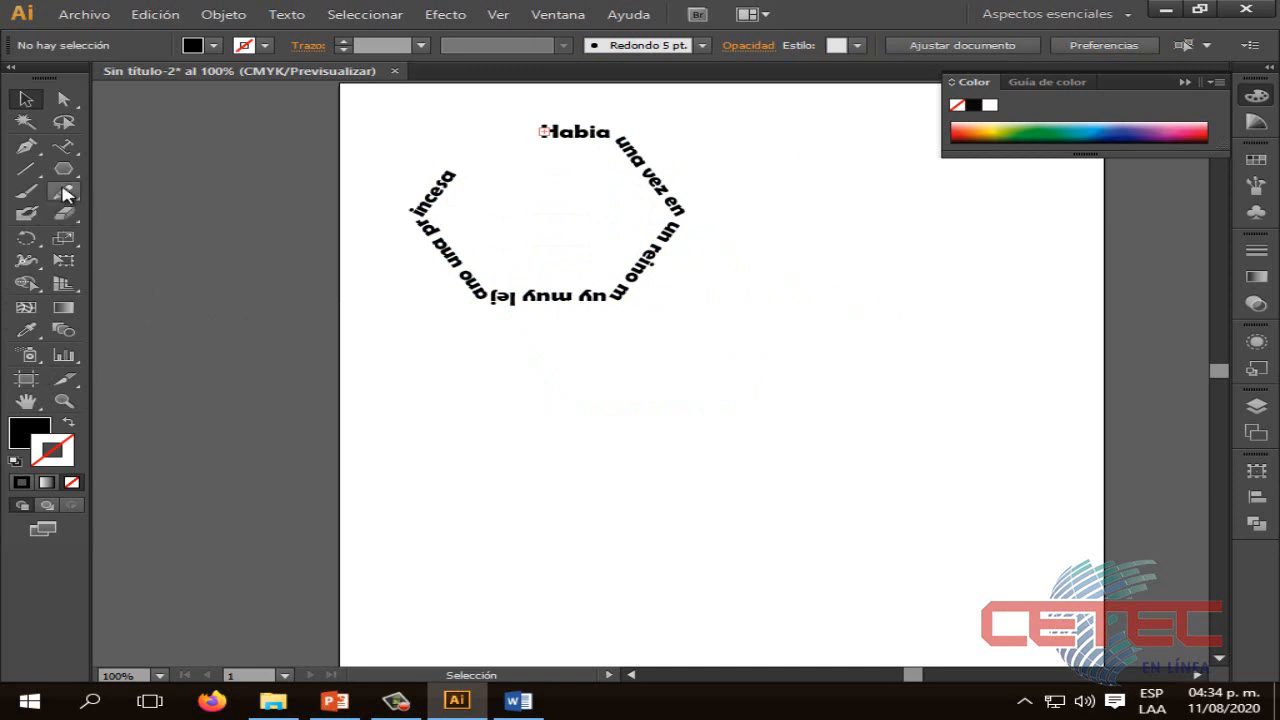
Draw a black five-pointed star and move it below and to the right of the hexagon text
drag(63, 169, 207, 261)
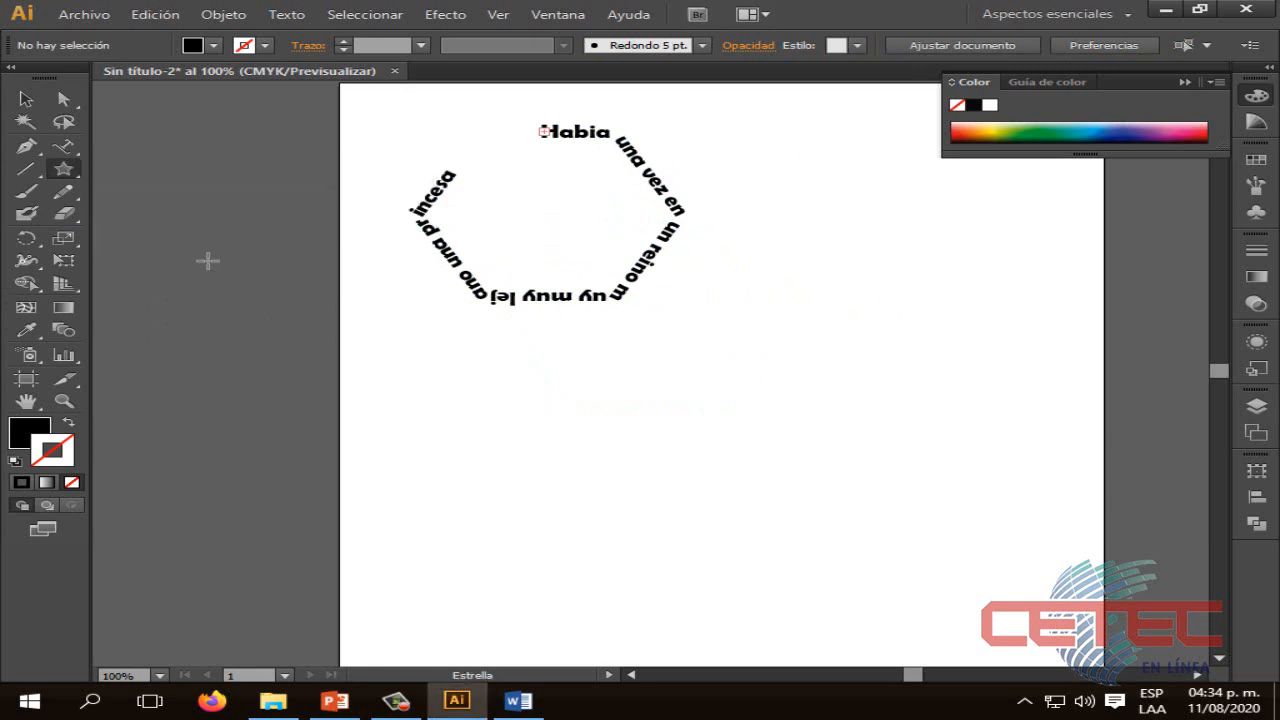
click(779, 381)
click(580, 409)
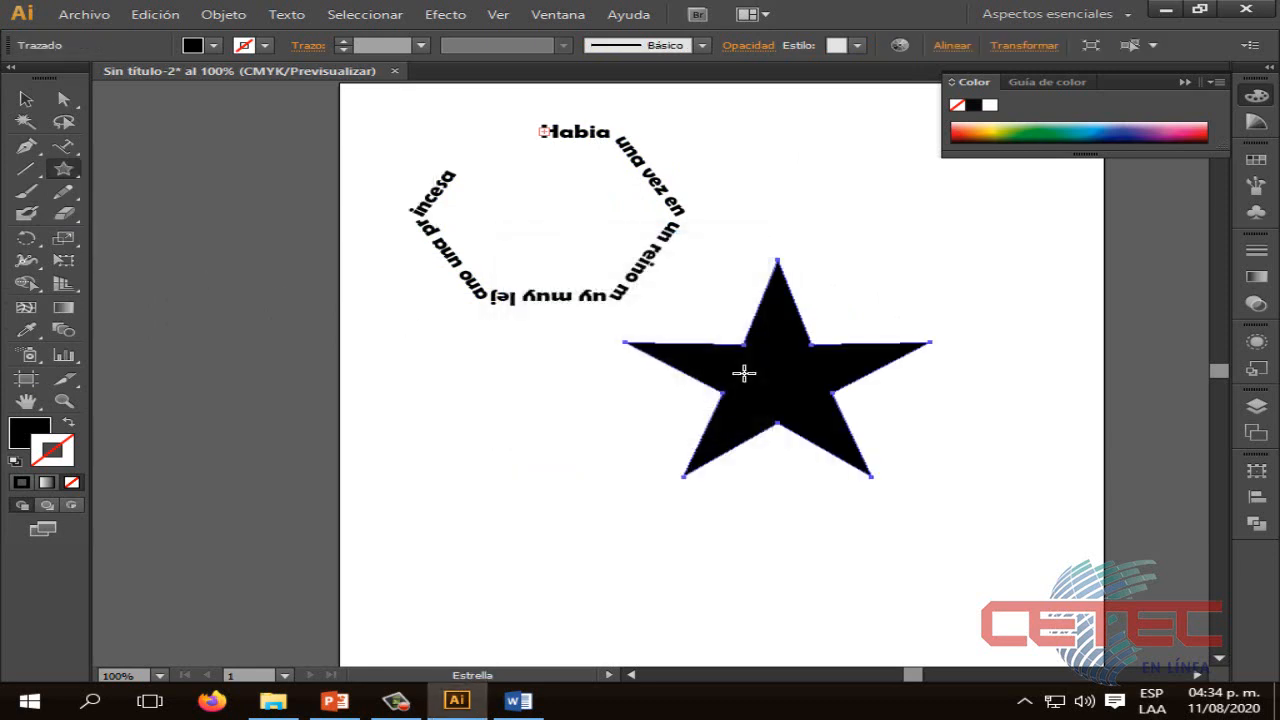
click(25, 99)
click(763, 374)
drag(763, 374, 794, 481)
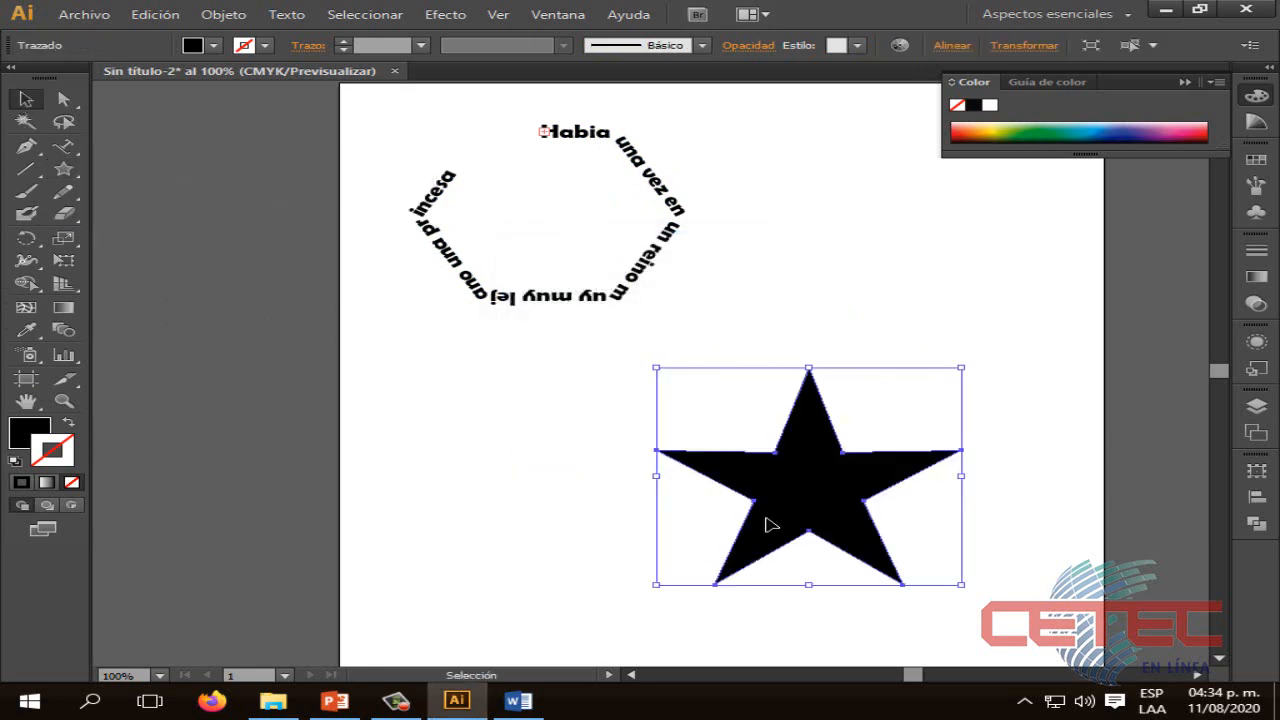
click(462, 516)
Add text on the star's path reading "Habia una vez en un reino muy muy lejano una princesa que estaba encerrada en una torre"
click(63, 146)
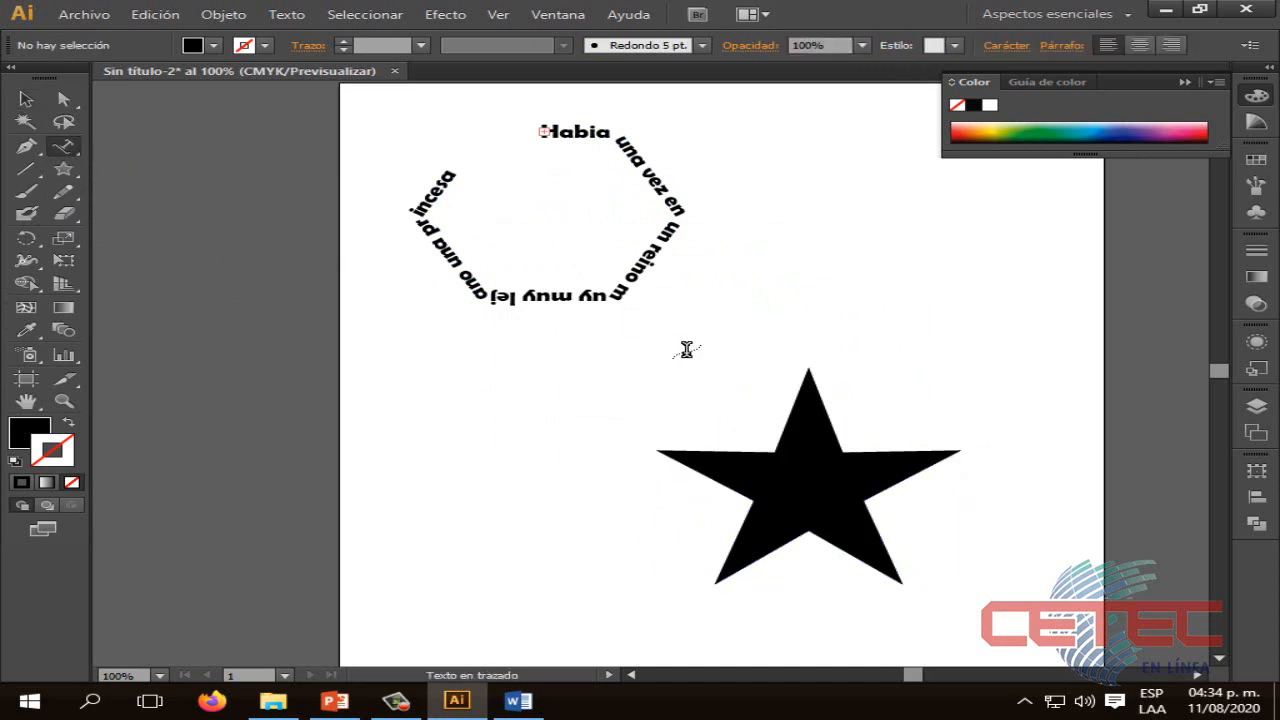
click(776, 440)
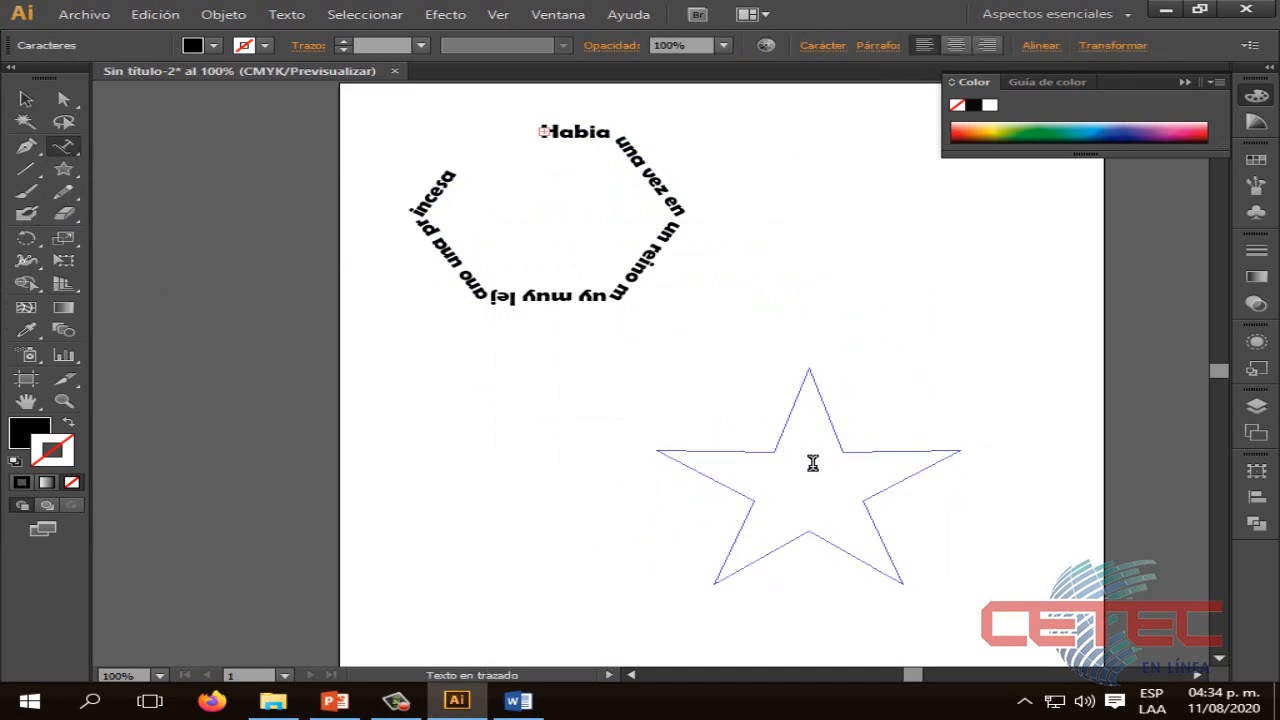
text(Habia una vez en)
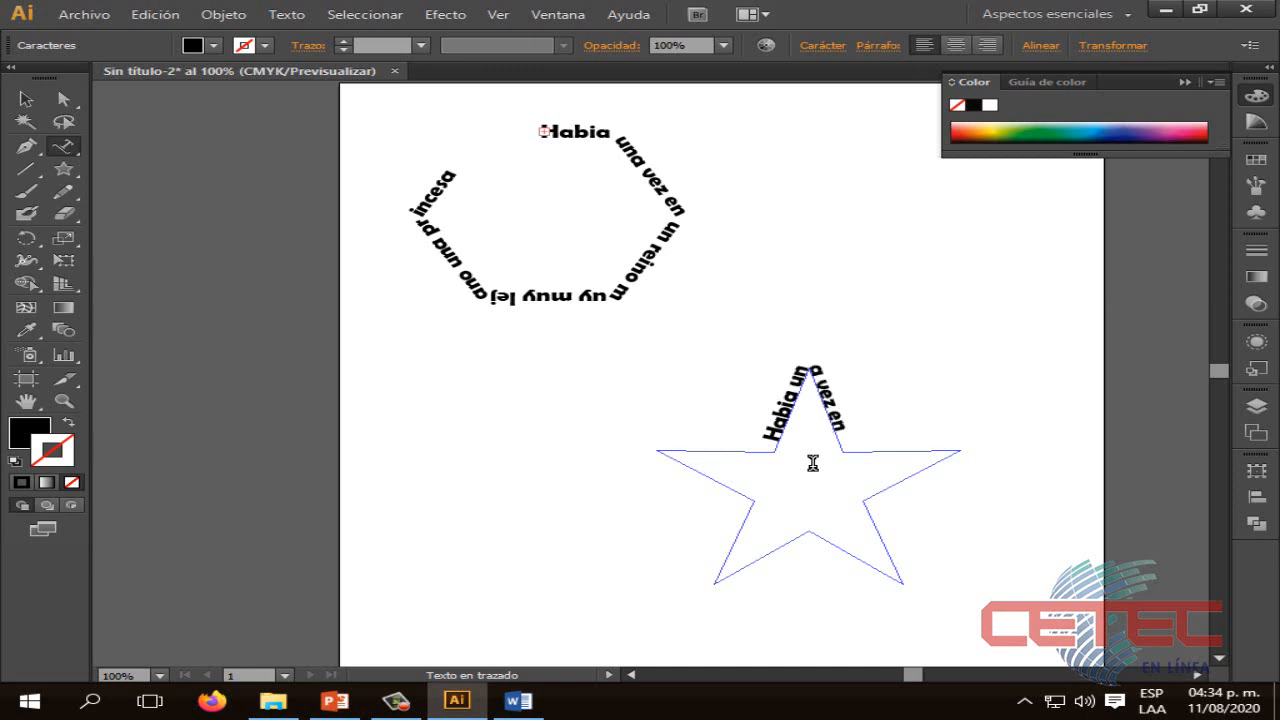
text(reino mu)
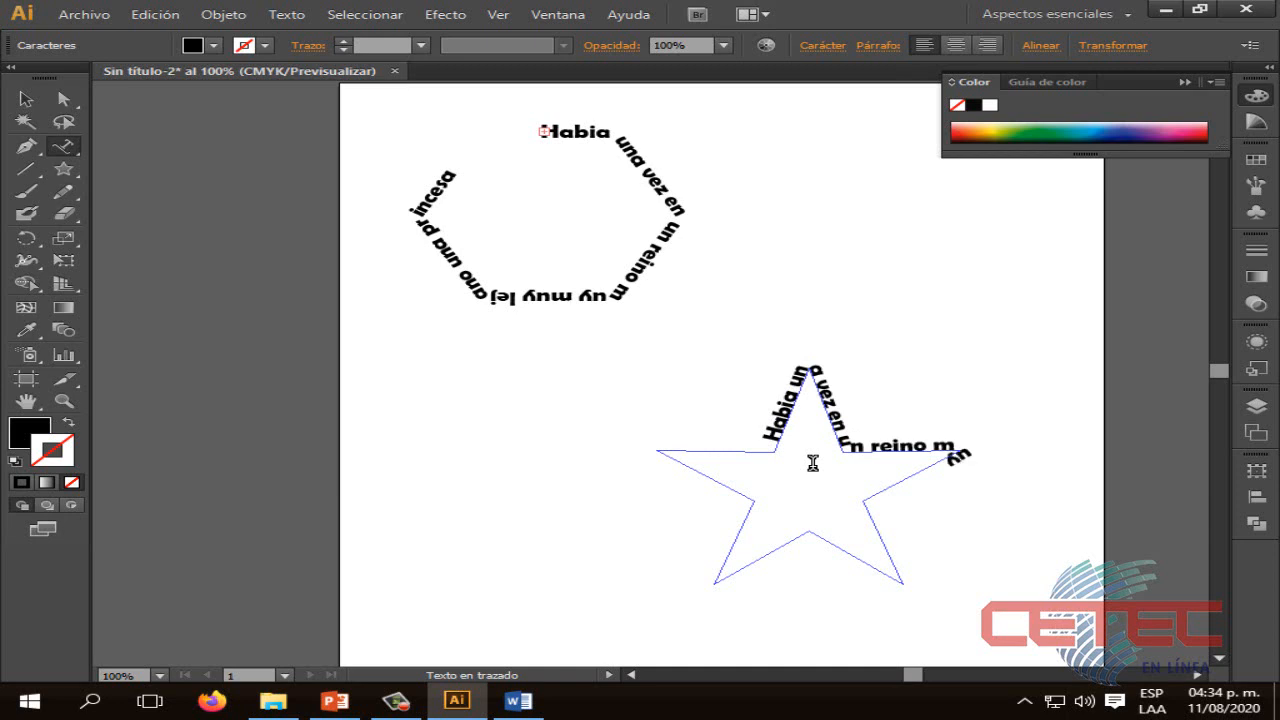
text(y muy lejano una princesa que e)
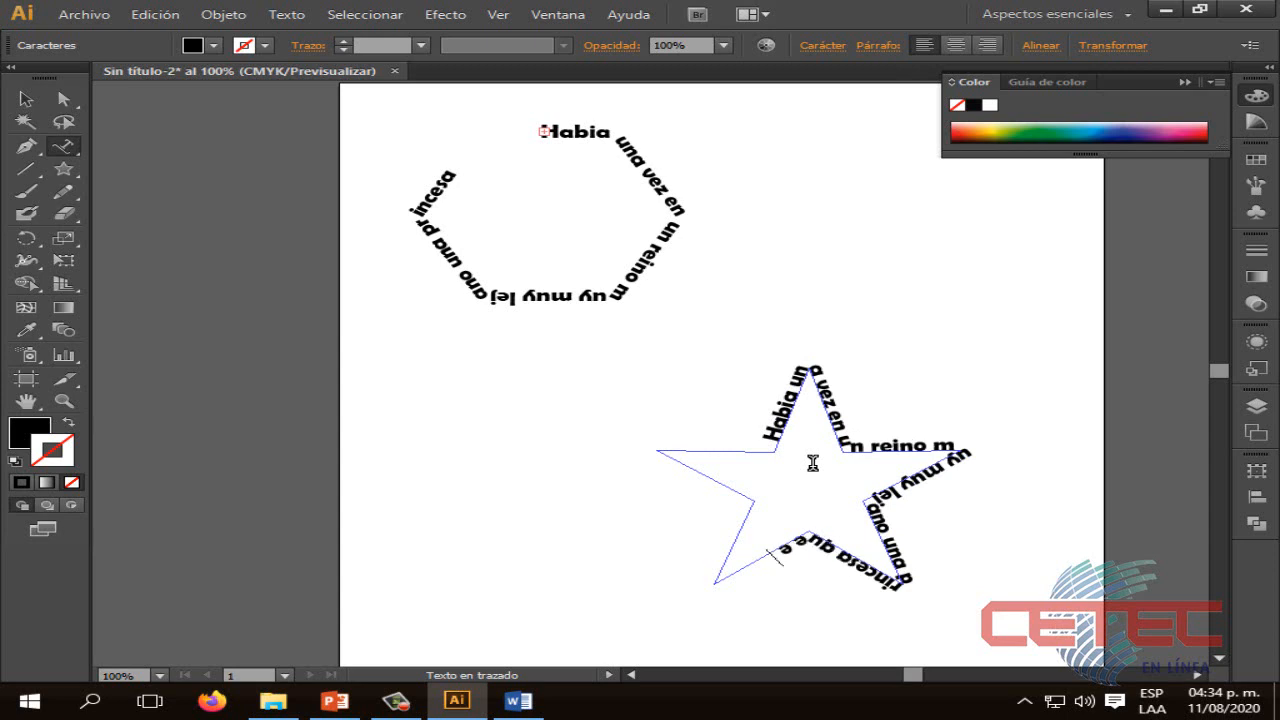
text(staba encerrada en una)
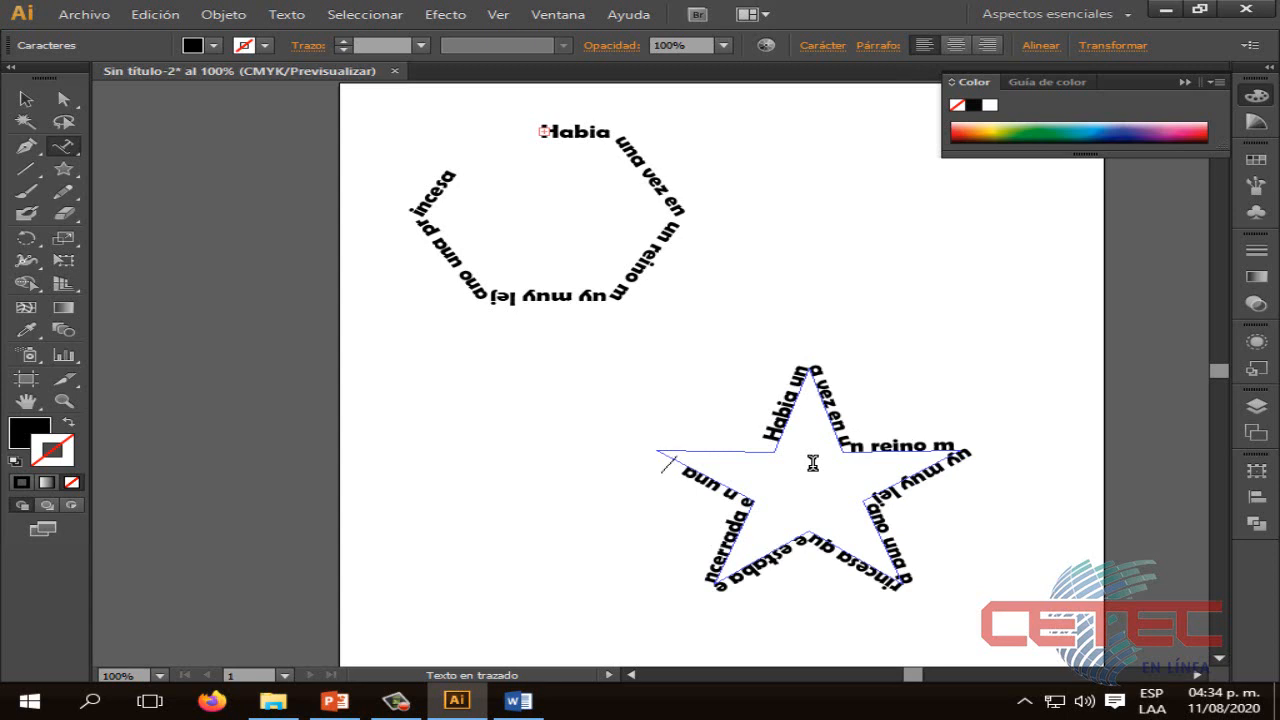
text( esperan)
Enlarge the star path text by about a third and move it up beside the hexagon text
click(25, 98)
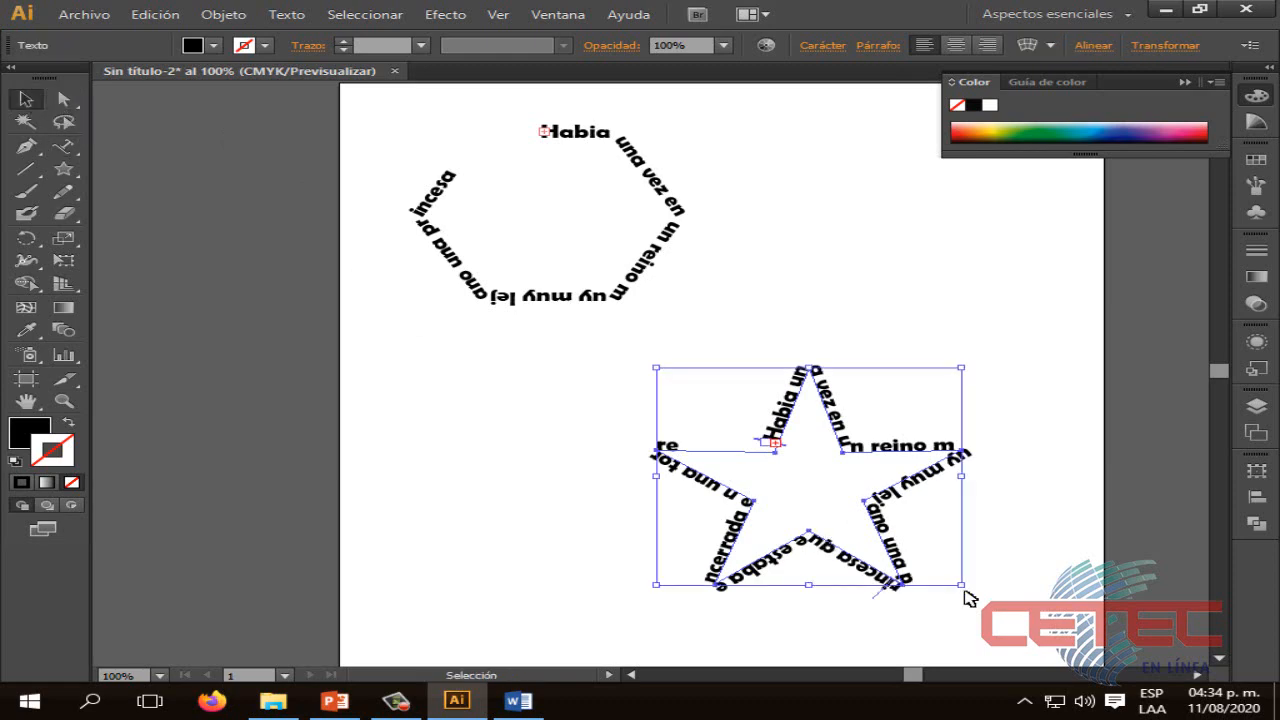
drag(963, 590, 1060, 638)
drag(857, 400, 722, 270)
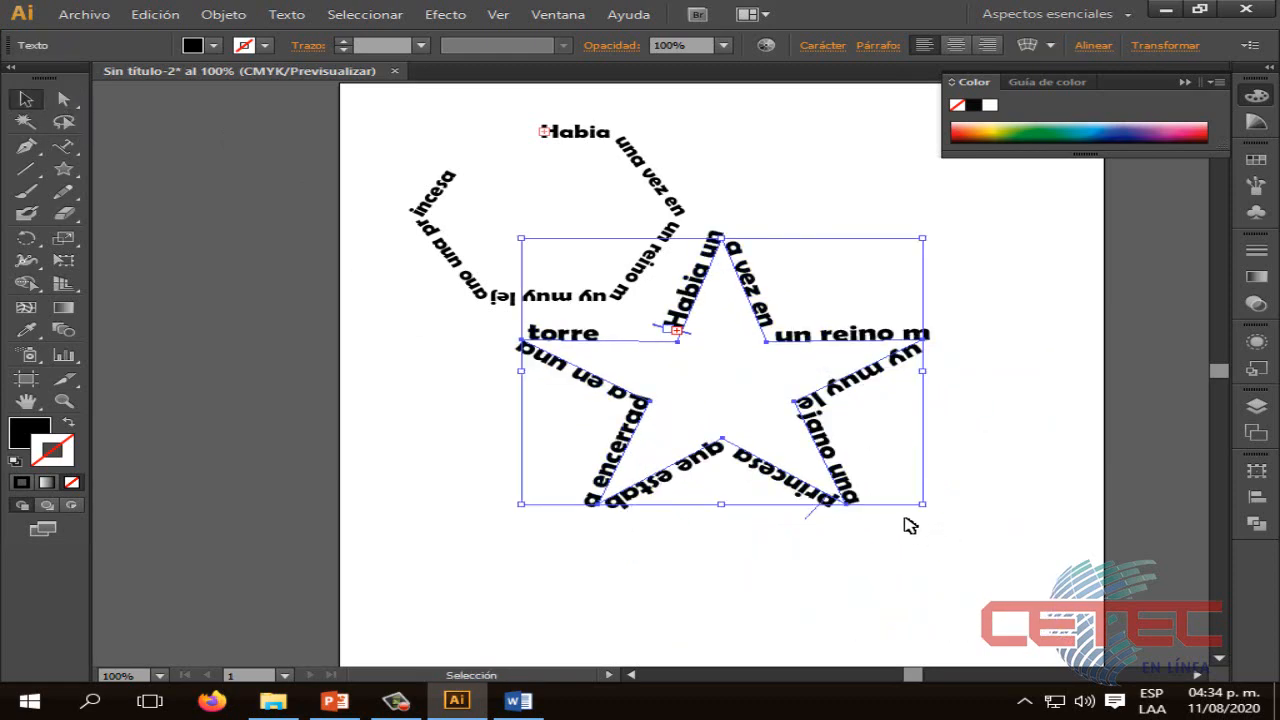
mouse_move(524, 507)
mouse_down()
mouse_move(477, 563)
mouse_move(509, 514)
mouse_up()
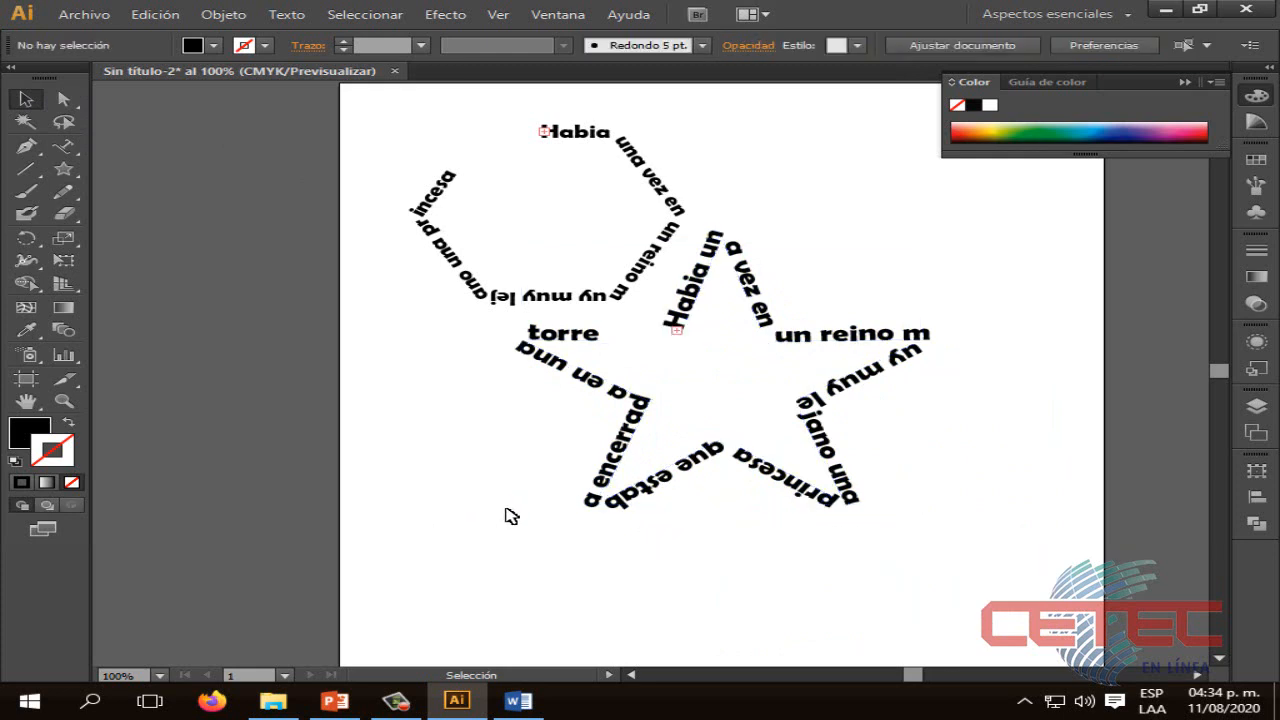
Enlarge the star path text further towards the page's lower left
click(588, 499)
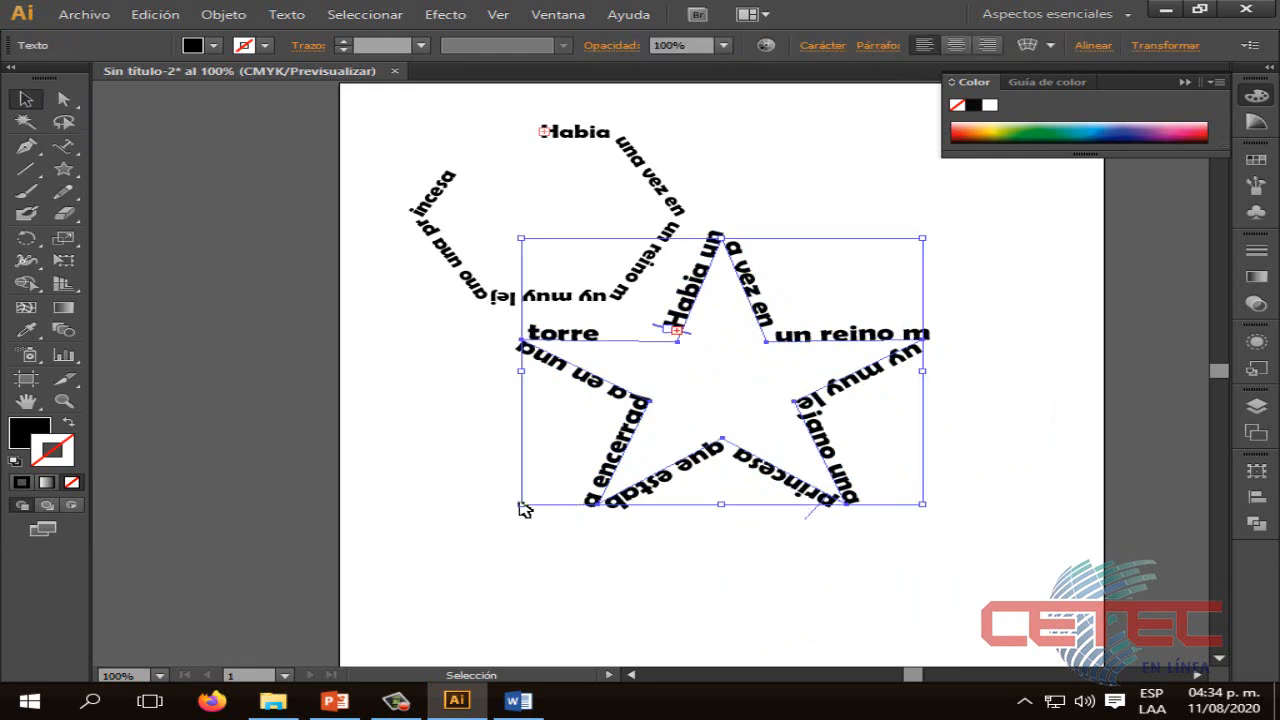
click(590, 426)
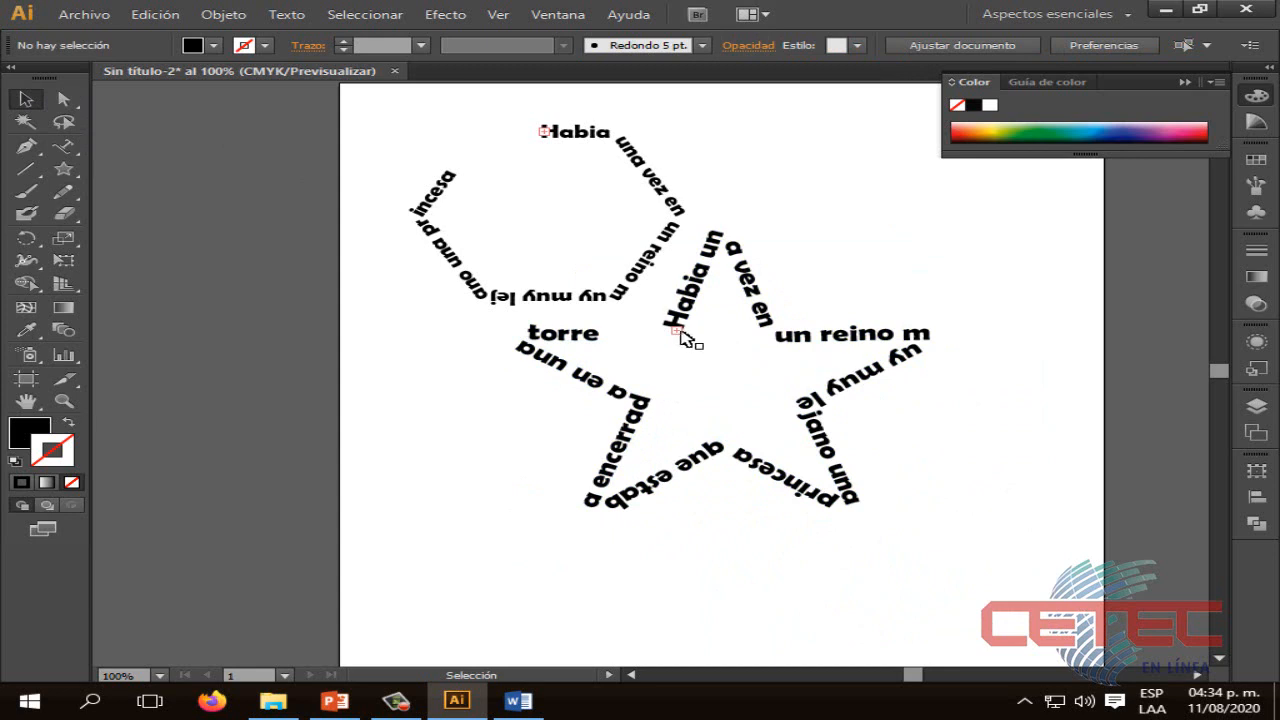
click(679, 330)
click(530, 510)
click(646, 423)
drag(514, 518, 403, 572)
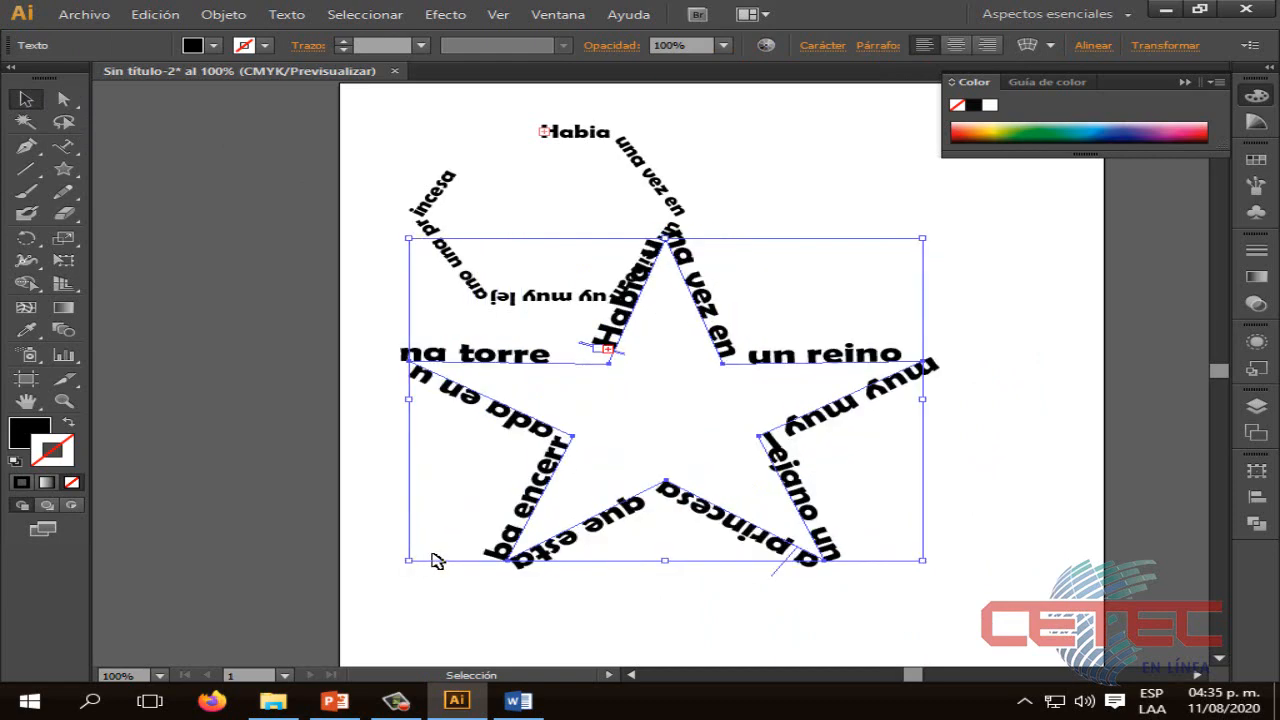
Stretch the star path text further towards the page's lower right
click(927, 567)
click(795, 499)
click(925, 562)
click(800, 552)
drag(921, 562, 1032, 633)
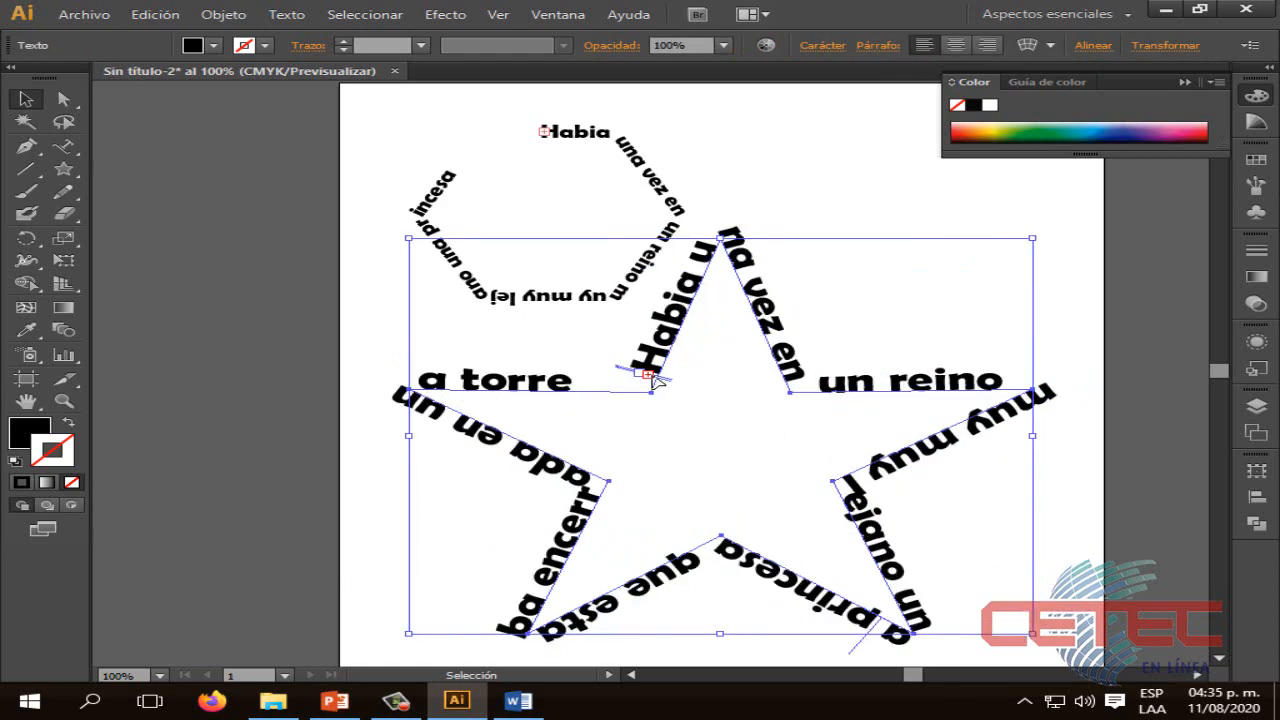
Try to shift the text's starting point along the star path, and undo the change
drag(637, 376, 634, 397)
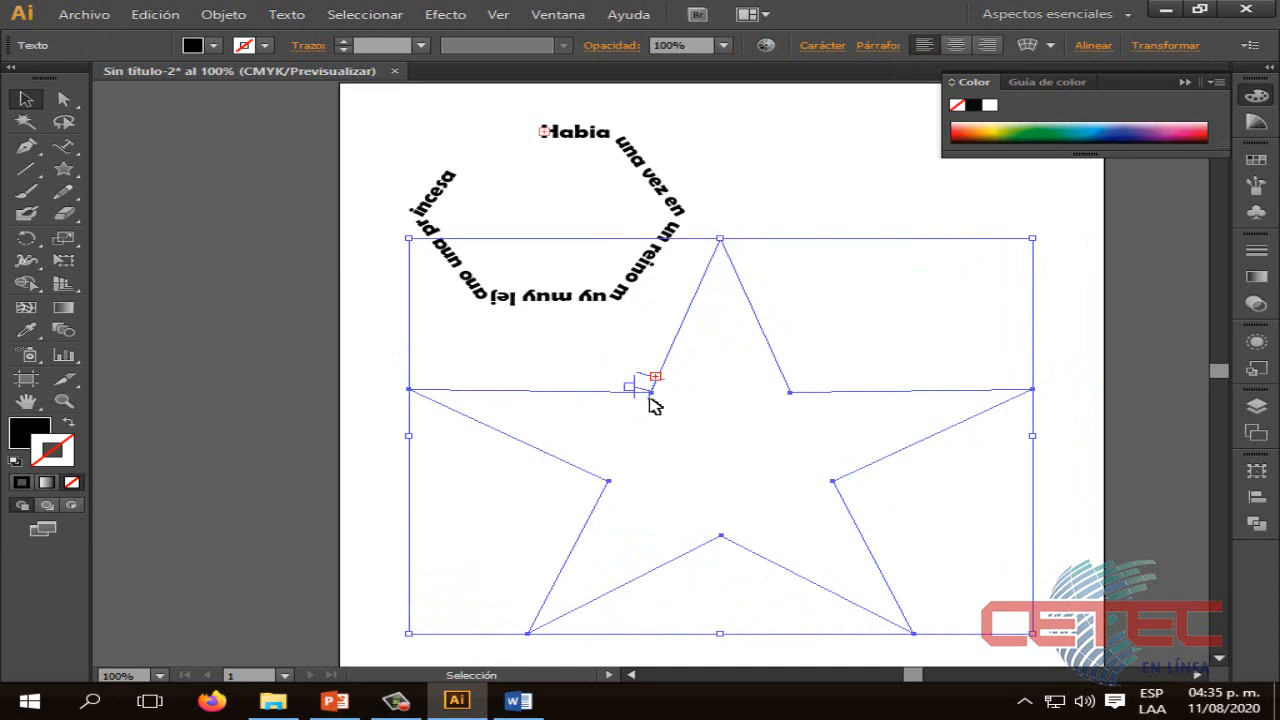
key(ctrl+z)
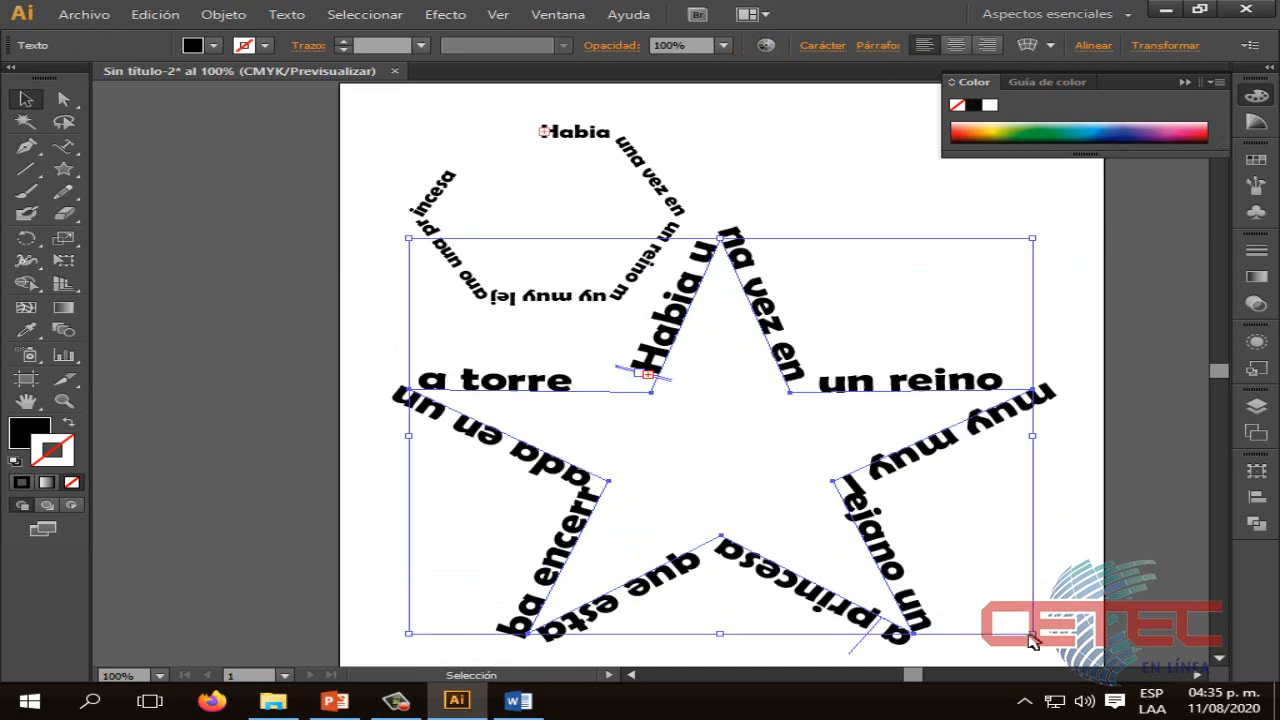
Shrink the star path text and place it to the right of the hexagon text
drag(1032, 633, 786, 486)
drag(722, 413, 973, 401)
click(752, 538)
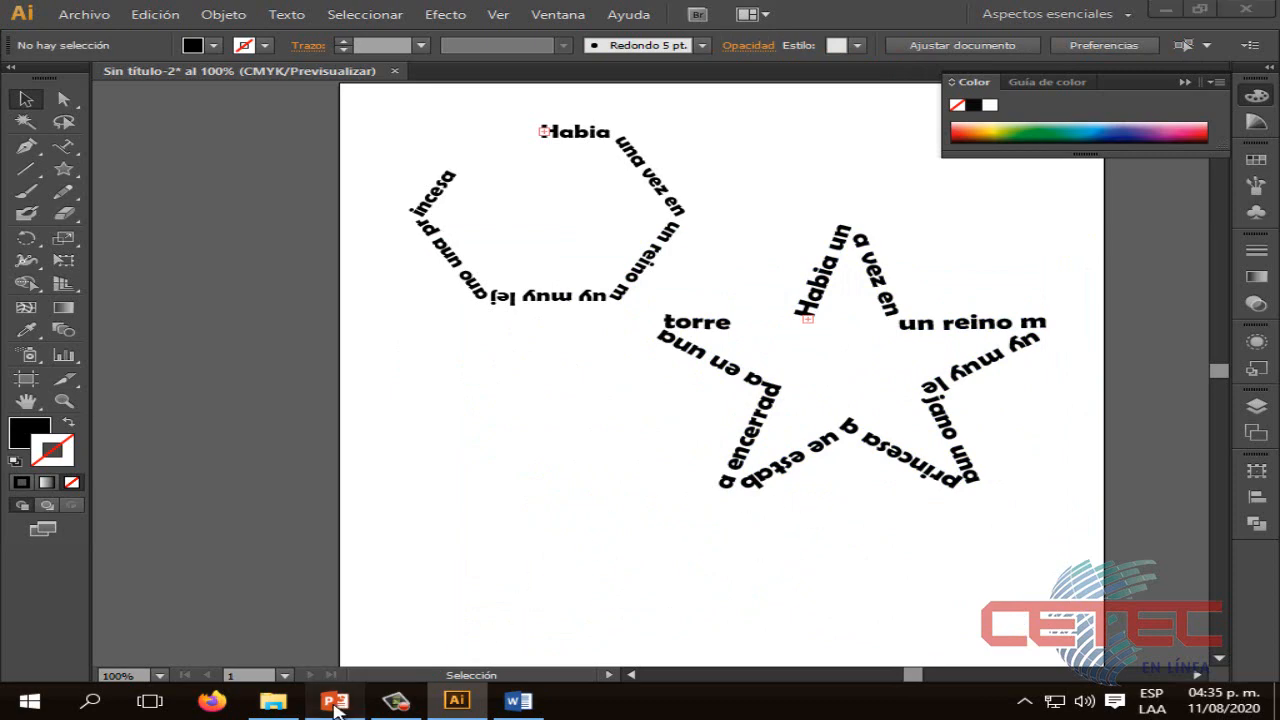
Switch to PowerPoint to review the Texto en el trazado slide
click(335, 702)
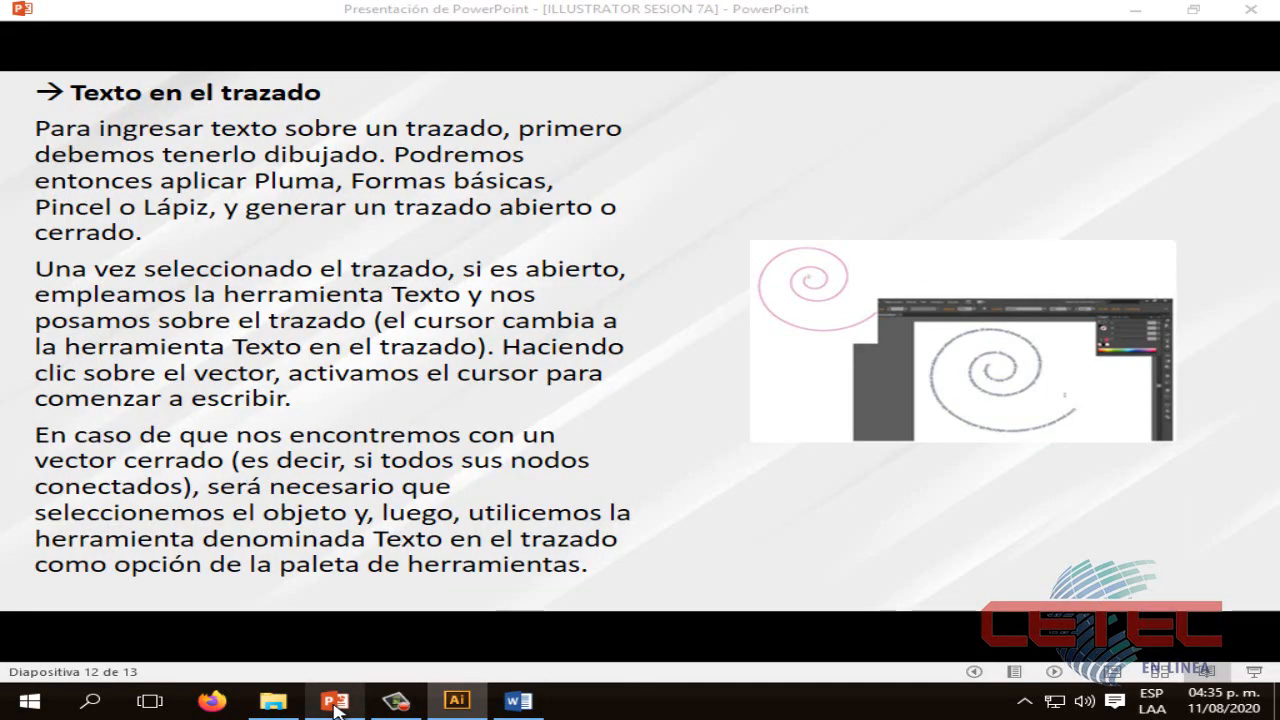